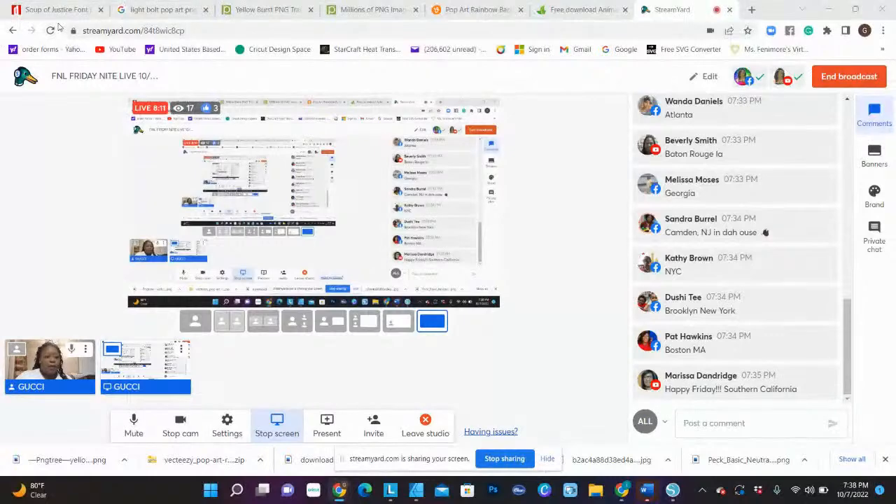
# Step: Examine the Soup of Justice font page on dafont, including its sample preview and its letters, numbers and symbols
pyautogui.click(57, 11)
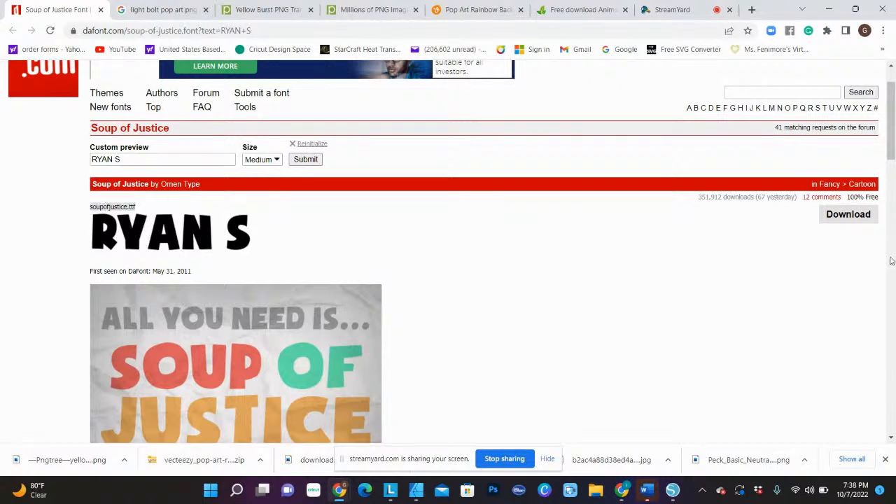
pyautogui.scroll(-2, 451, 283)
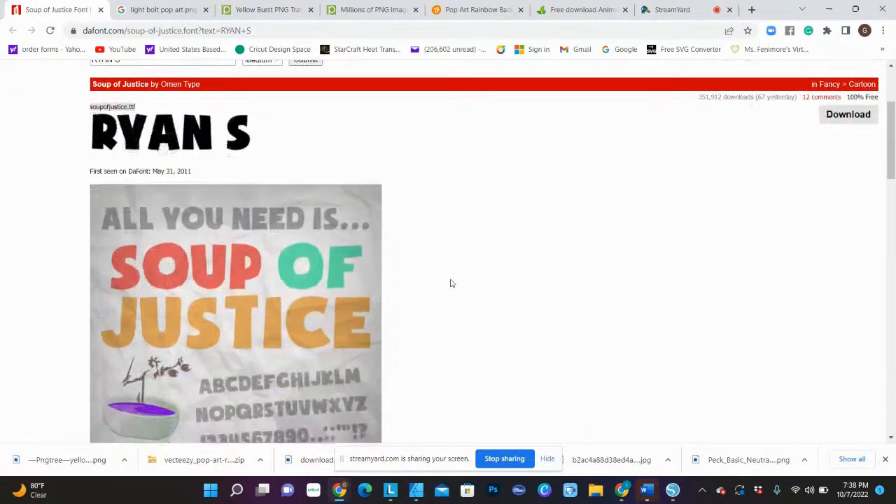
pyautogui.scroll(-4, 451, 282)
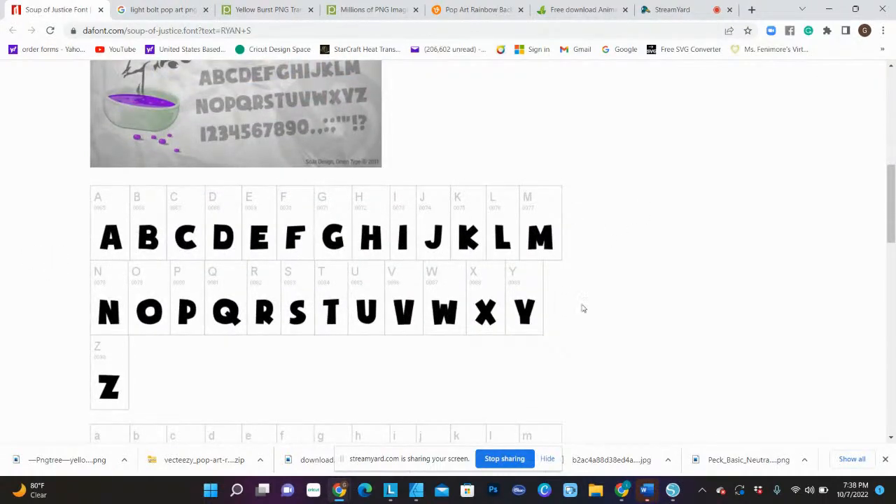
pyautogui.scroll(-2, 582, 306)
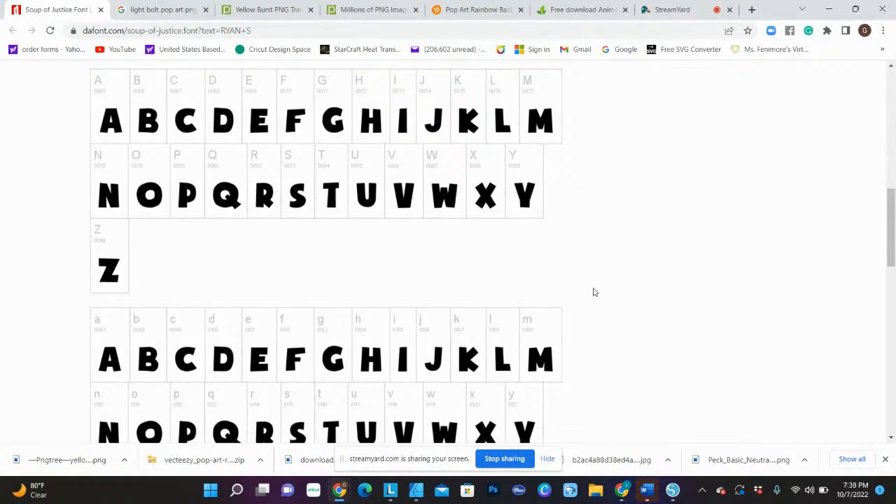
pyautogui.scroll(-4, 536, 324)
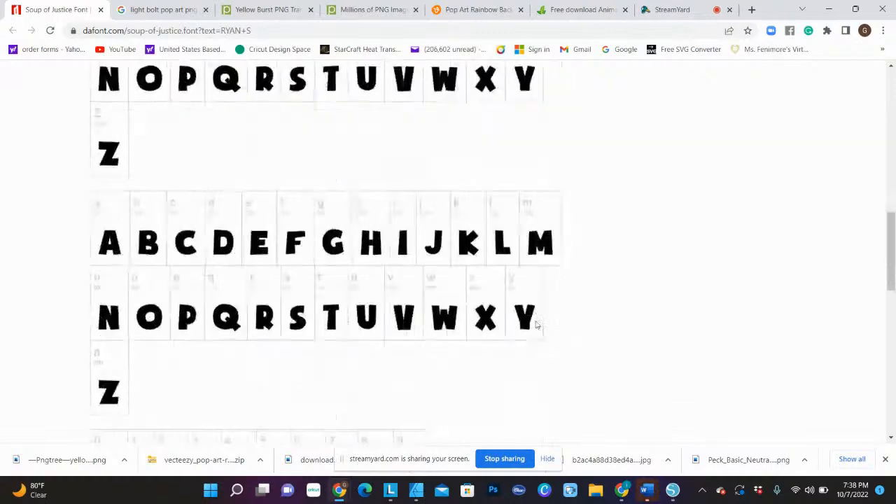
pyautogui.scroll(-3, 536, 325)
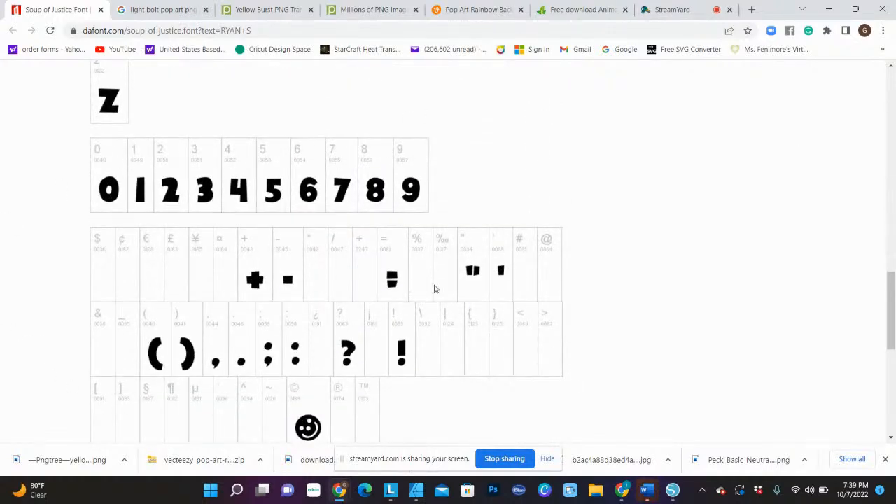
pyautogui.scroll(-3, 538, 315)
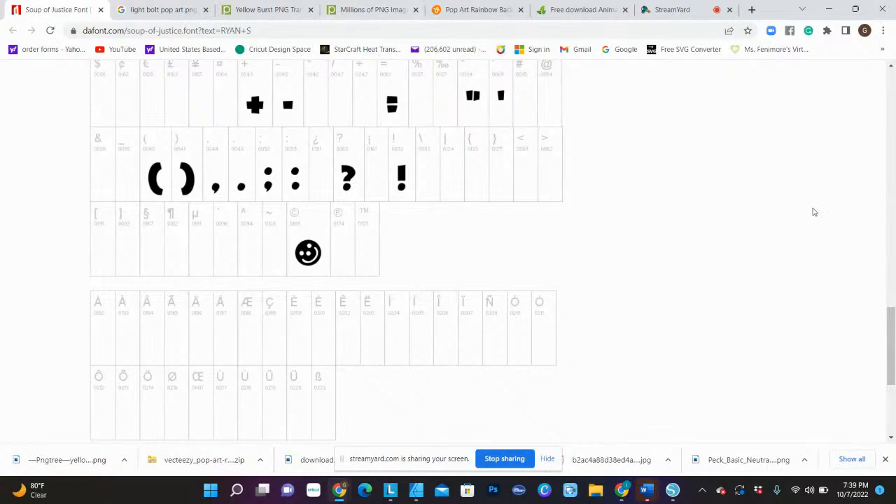
pyautogui.scroll(3, 814, 211)
pyautogui.scroll(8, 814, 212)
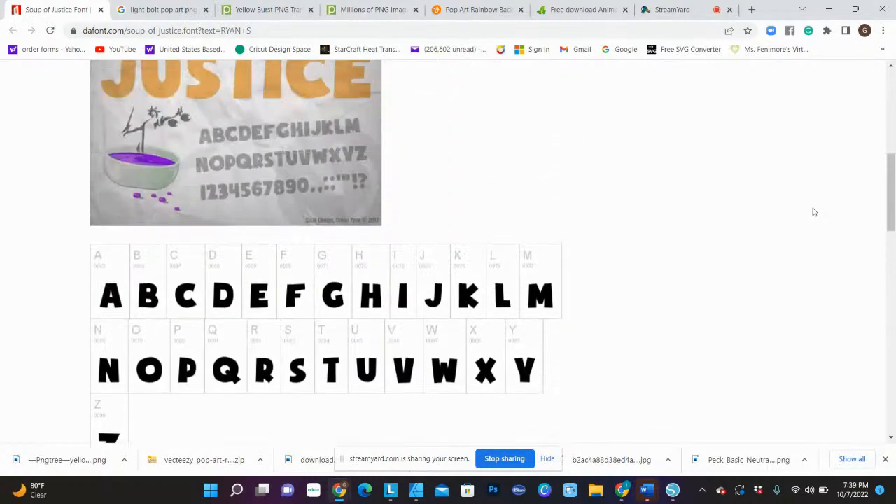
pyautogui.scroll(4, 814, 212)
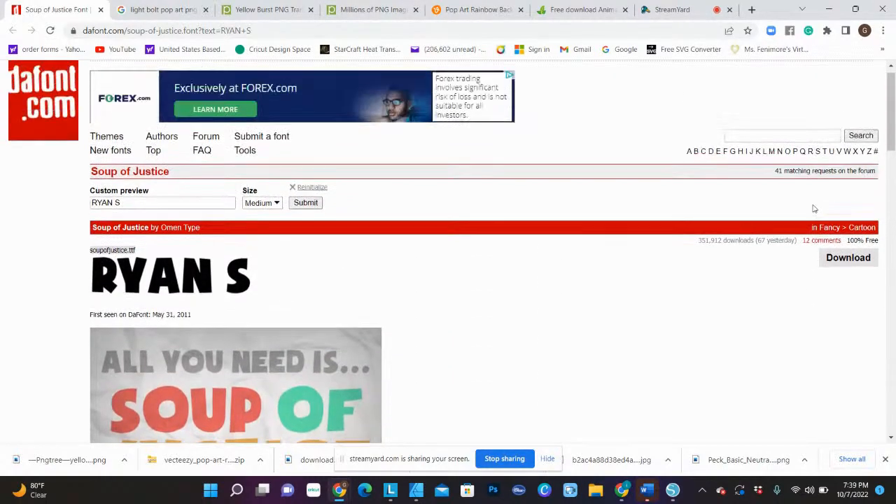
pyautogui.scroll(-5, 700, 233)
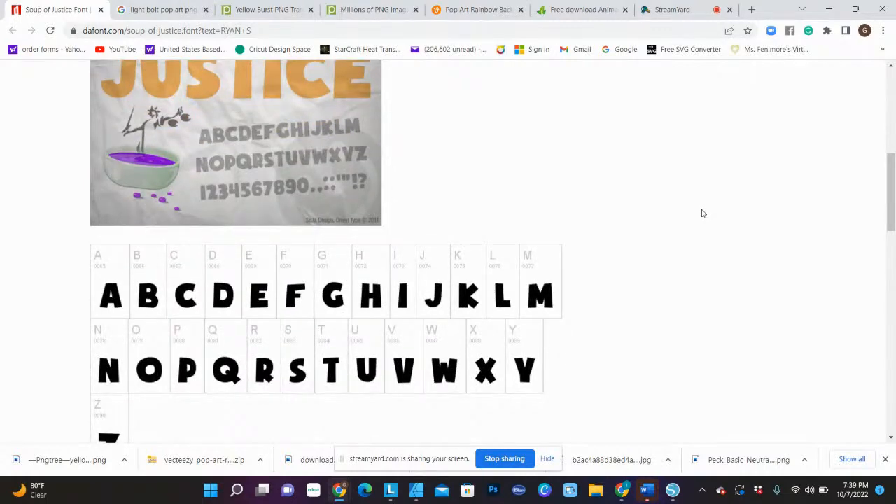
pyautogui.scroll(5, 703, 214)
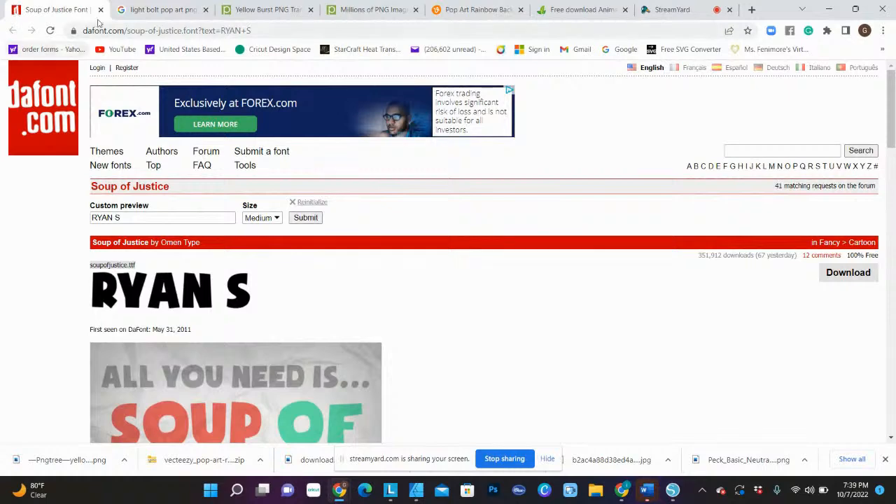
# Step: Review the lightning bolt pop art image results and the Pngtree pages for the Yellow Lightning Burst clip art
pyautogui.click(158, 9)
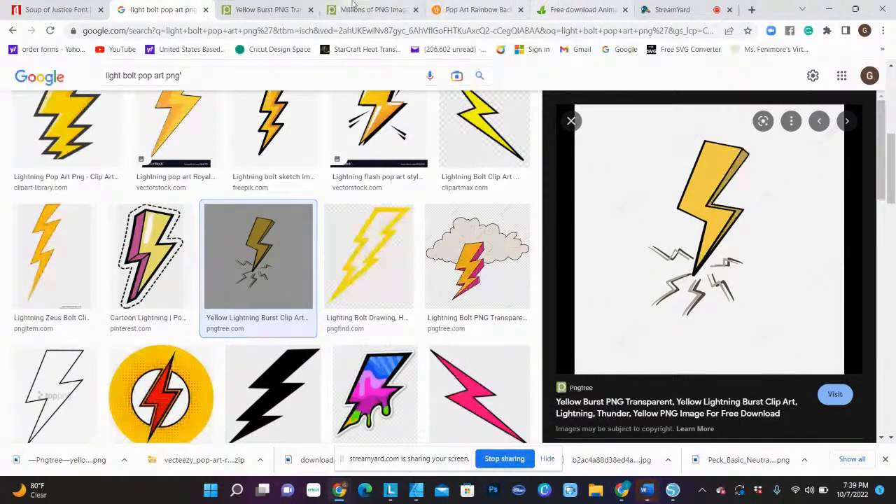
pyautogui.click(275, 10)
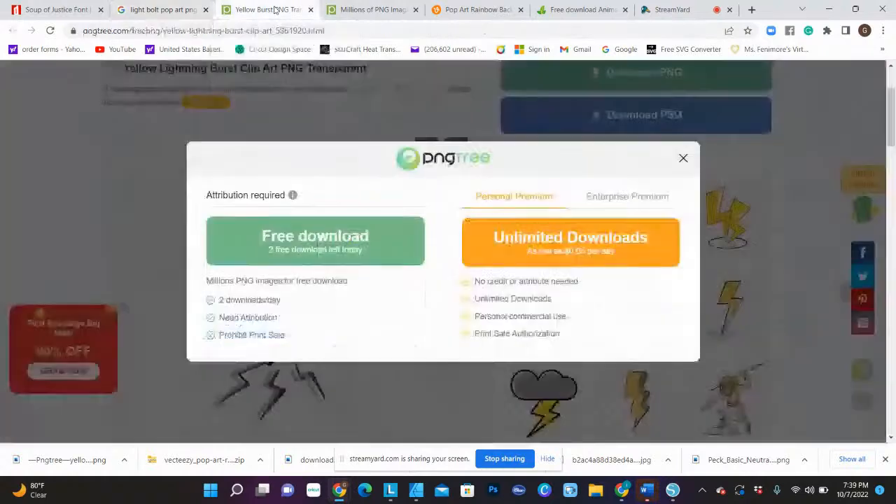
pyautogui.click(386, 20)
# Step: Dismiss the pop-ups on Vecteezy, examine the Pop Art Rainbow Background and related vectors, and view the Ryan's World logo on CleanPNG
pyautogui.click(475, 10)
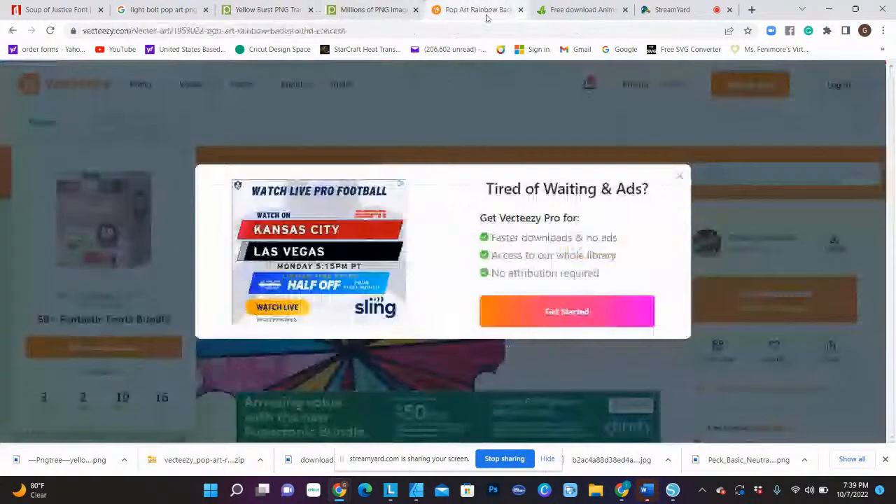
pyautogui.click(680, 177)
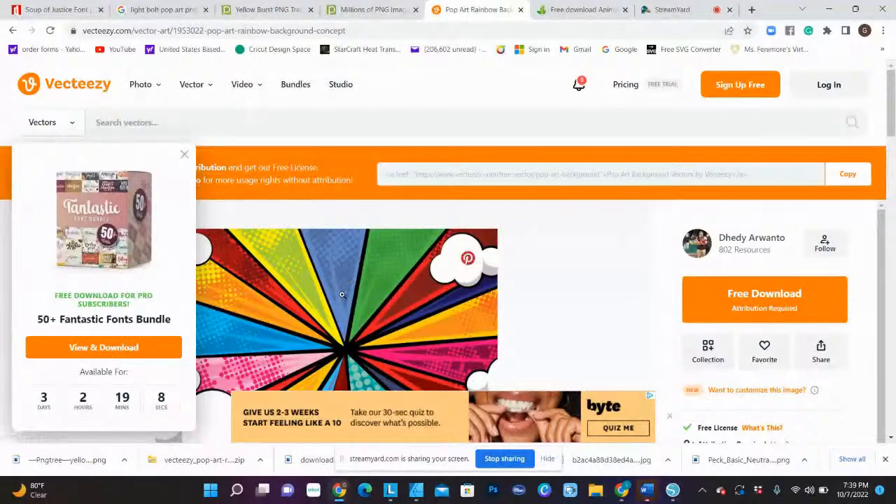
pyautogui.scroll(-1, 467, 229)
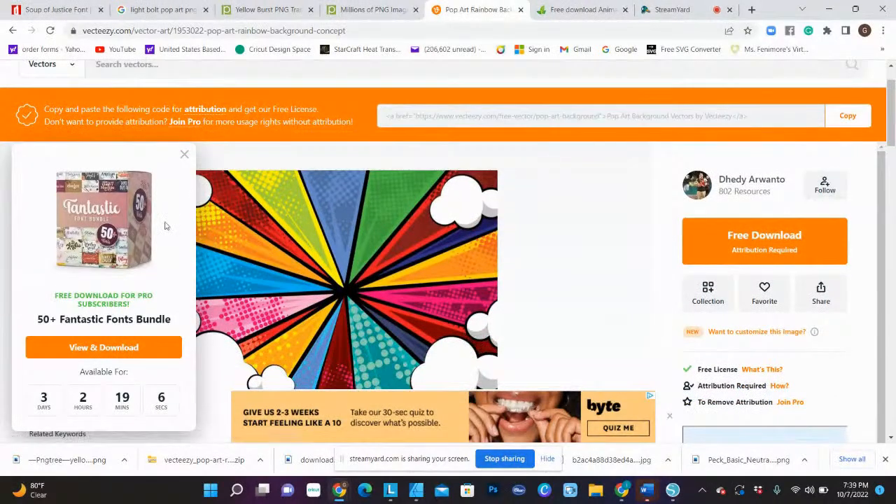
pyautogui.click(184, 153)
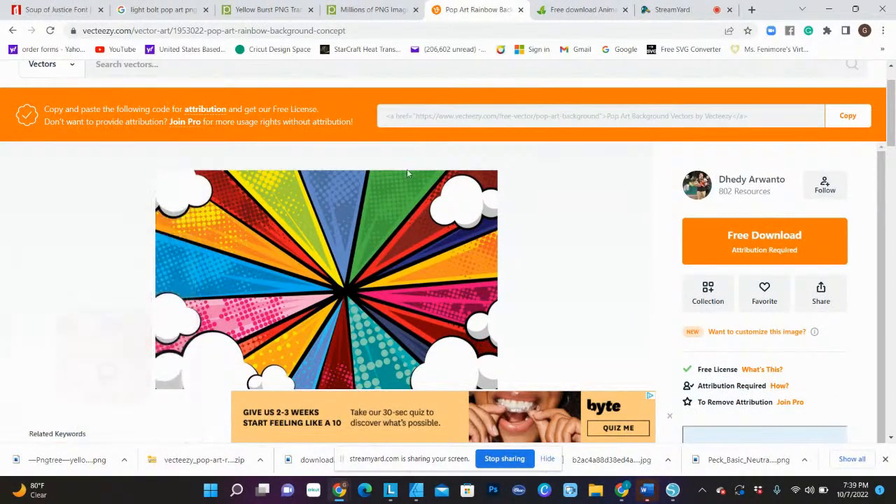
pyautogui.scroll(-2, 477, 199)
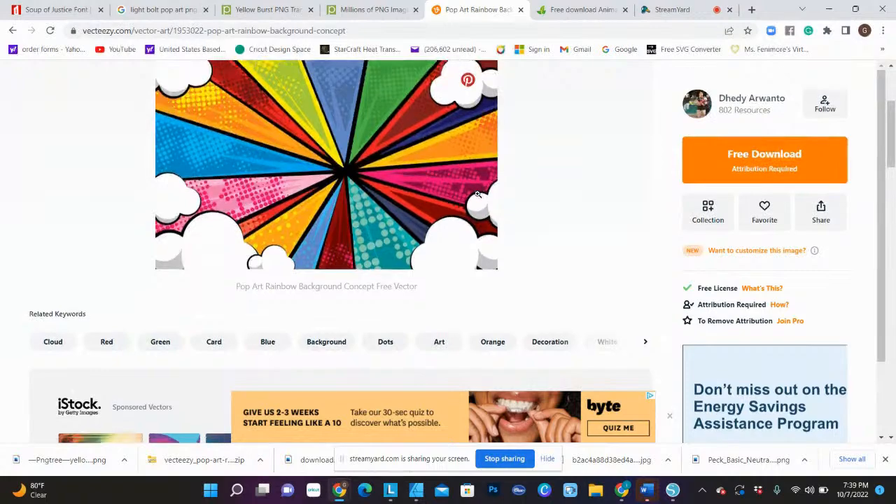
pyautogui.scroll(-1, 478, 195)
pyautogui.scroll(-7, 478, 196)
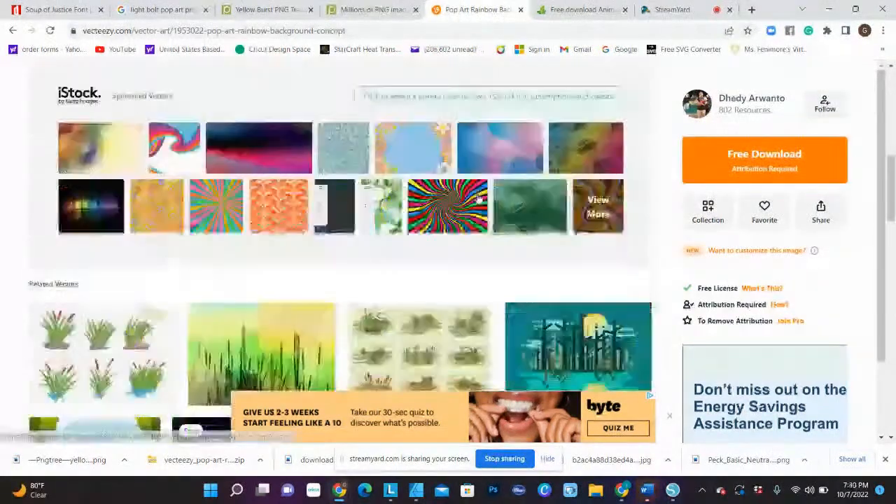
pyautogui.scroll(8, 478, 199)
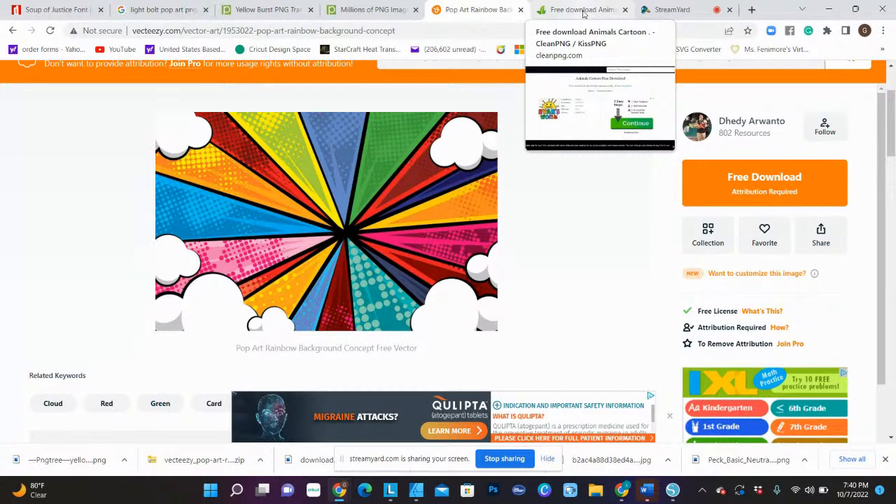
pyautogui.click(583, 10)
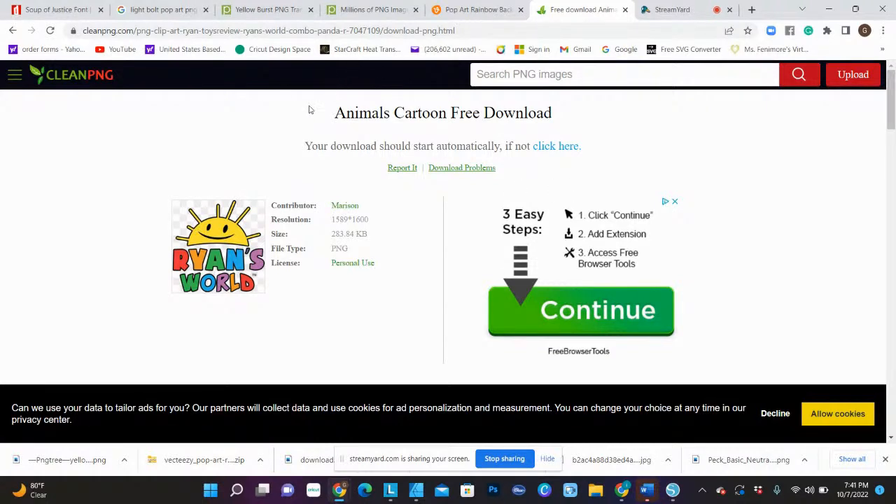
# Step: Close both Pngtree lightning pages, the lightning bolt image search and the Soup of Justice font page
pyautogui.click(306, 12)
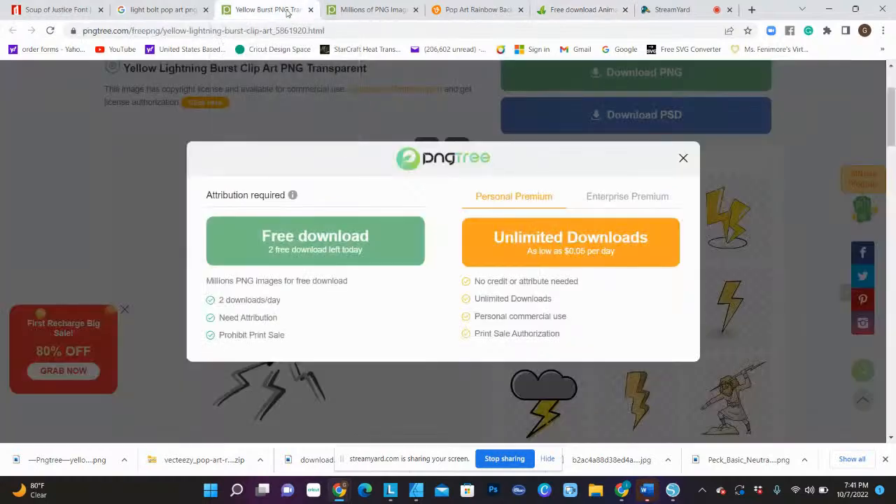
pyautogui.click(312, 10)
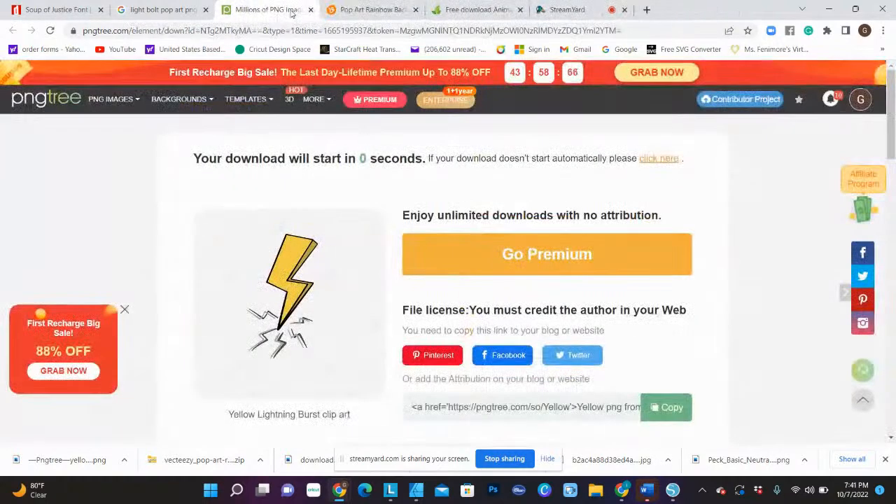
pyautogui.click(310, 11)
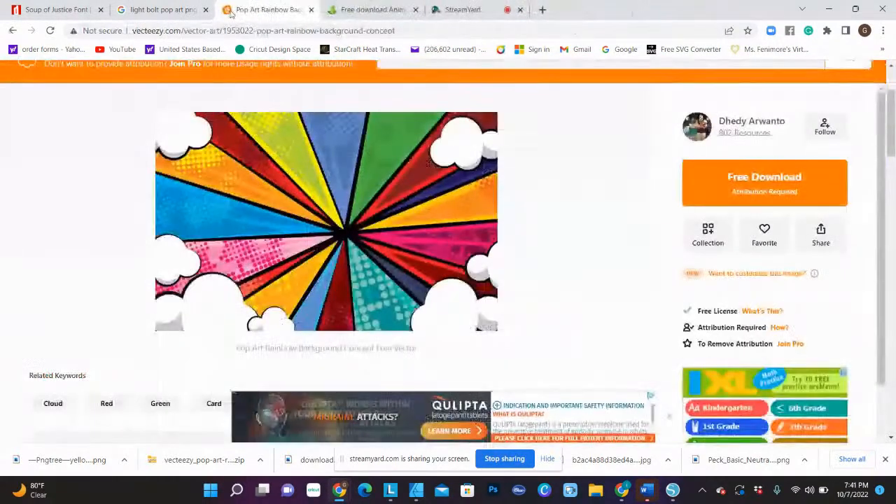
pyautogui.click(205, 10)
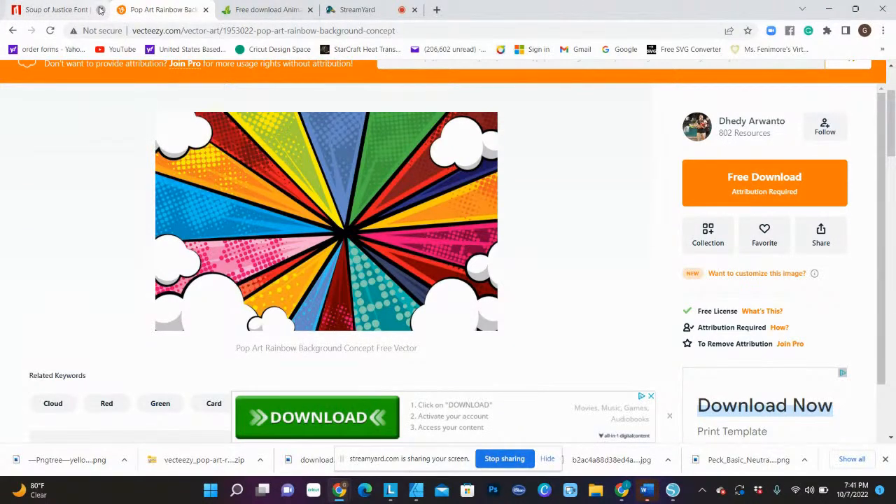
pyautogui.click(101, 10)
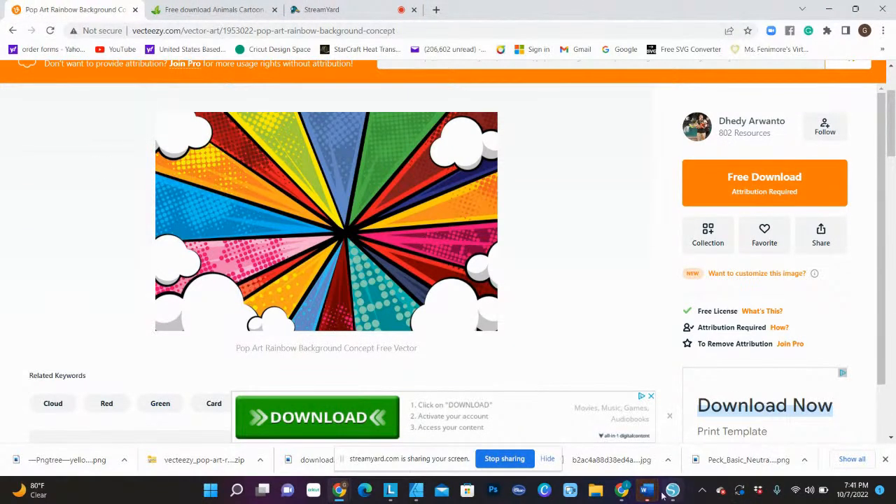
# Step: Switch to Silhouette Studio and move the Ryan's World burst design up and to the left, beside the page
pyautogui.moveTo(665, 496)
pyautogui.click(691, 441)
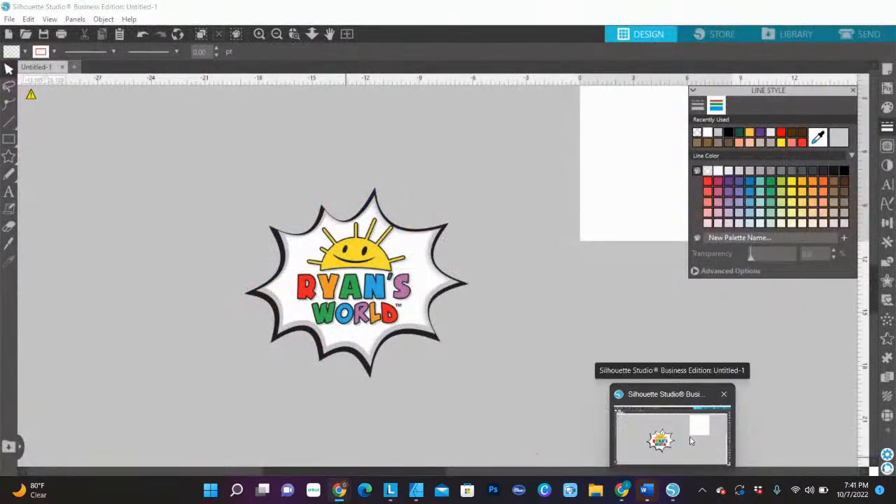
pyautogui.moveTo(362, 271); pyautogui.dragTo(266, 181)
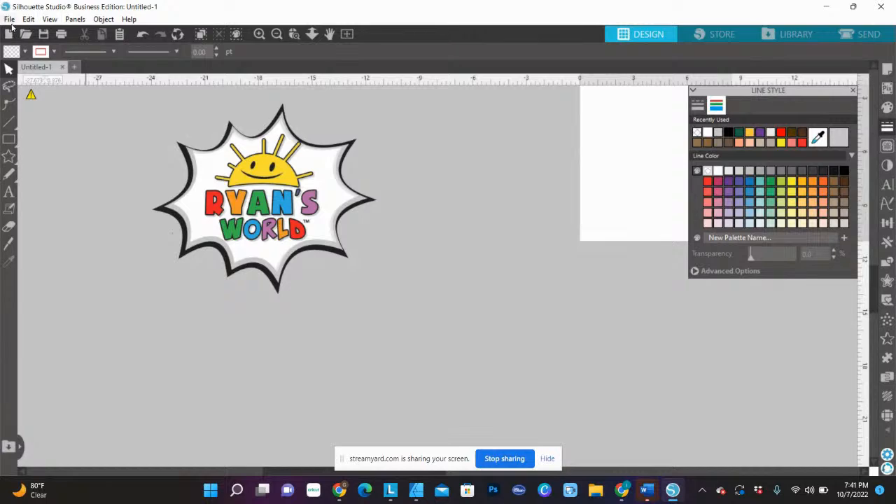
# Step: Save the design in Downloads as "ryn's world" in Silhouette Studio V3 format and close Silhouette Studio
pyautogui.click(10, 19)
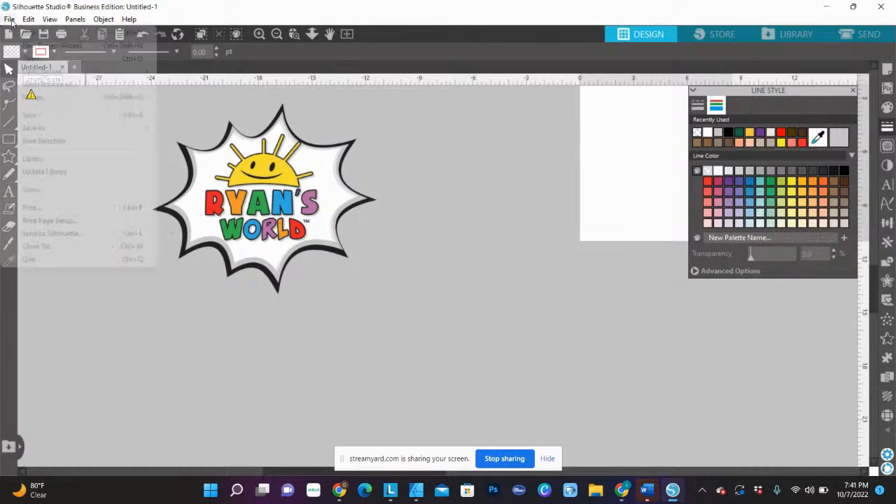
pyautogui.click(56, 114)
pyautogui.moveTo(390, 490)
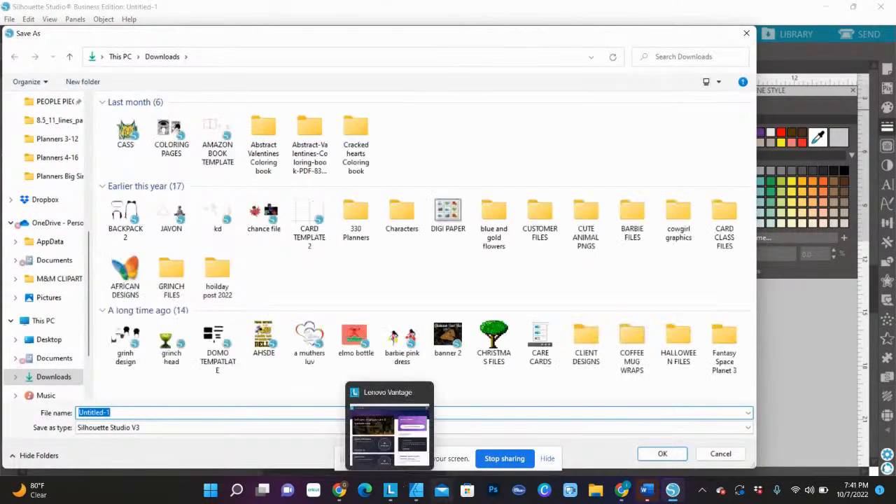
pyautogui.write('ry')
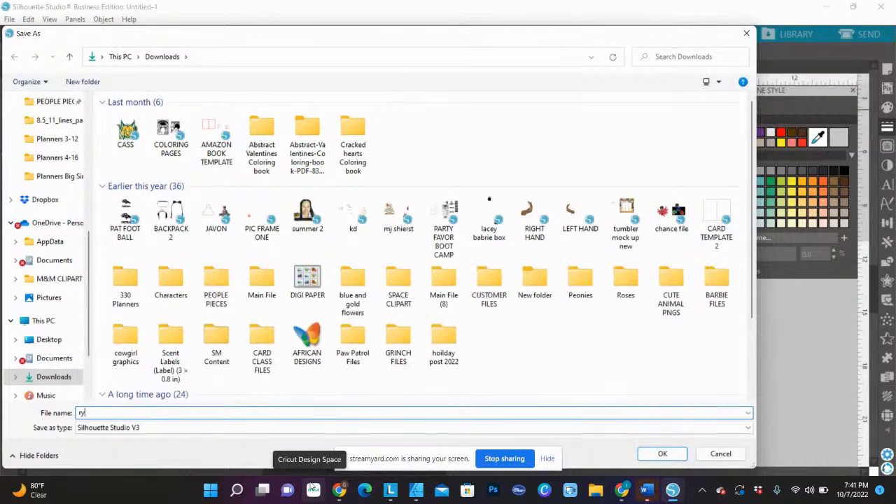
pyautogui.write("n's world")
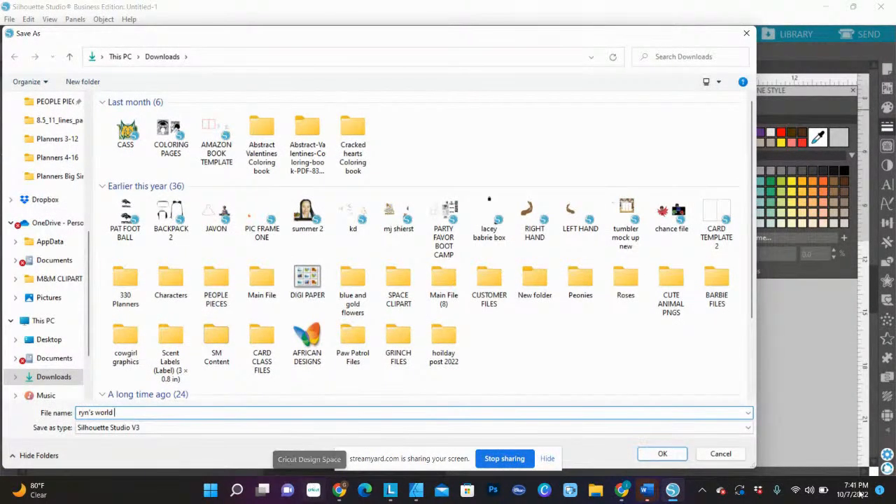
pyautogui.click(658, 457)
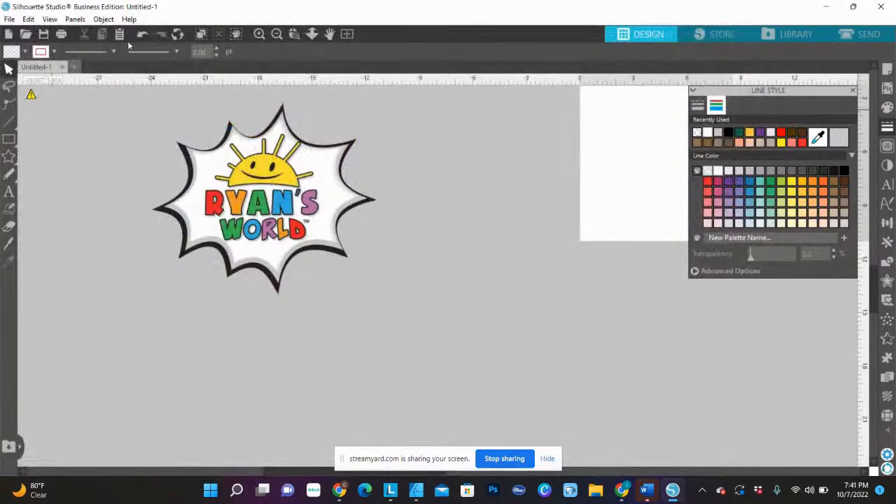
pyautogui.click(879, 5)
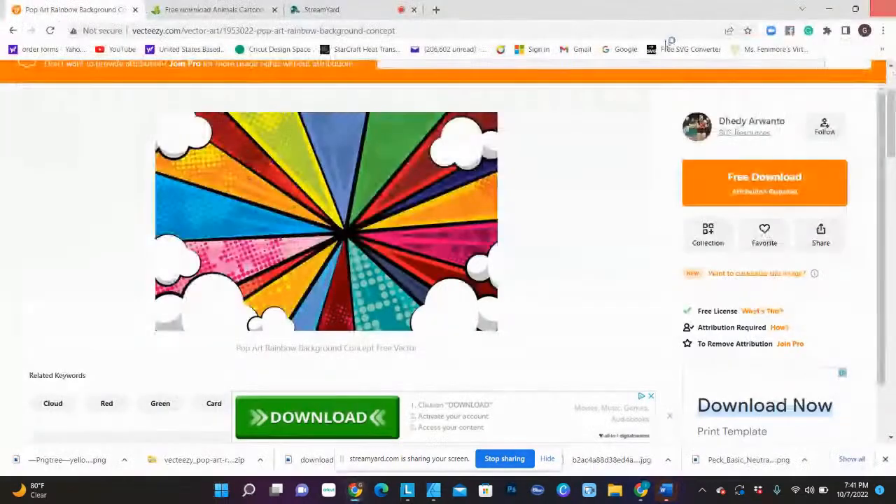
# Step: Relaunch Silhouette Studio and open the recent file "ryn's world.studio3"
pyautogui.click(230, 490)
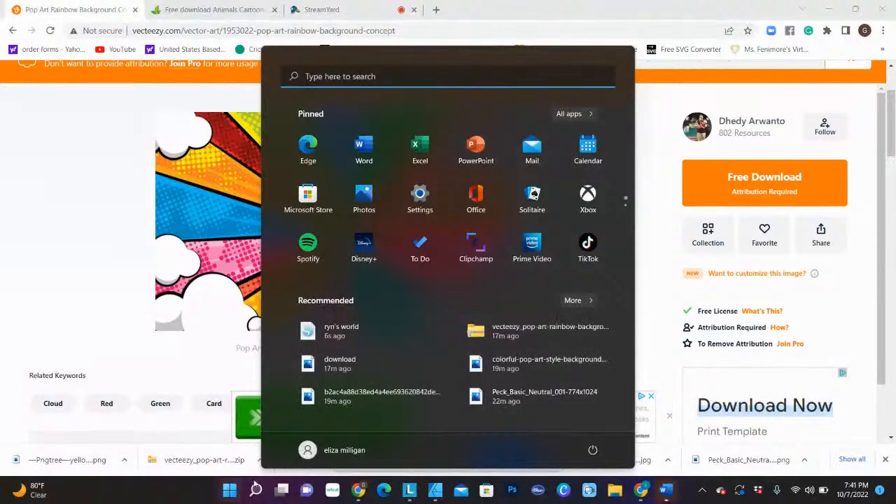
pyautogui.click(256, 490)
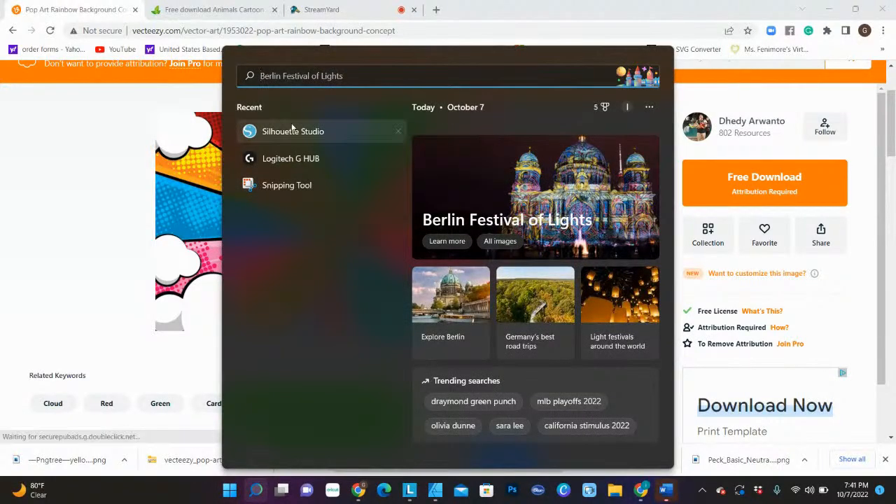
pyautogui.press('Escape')
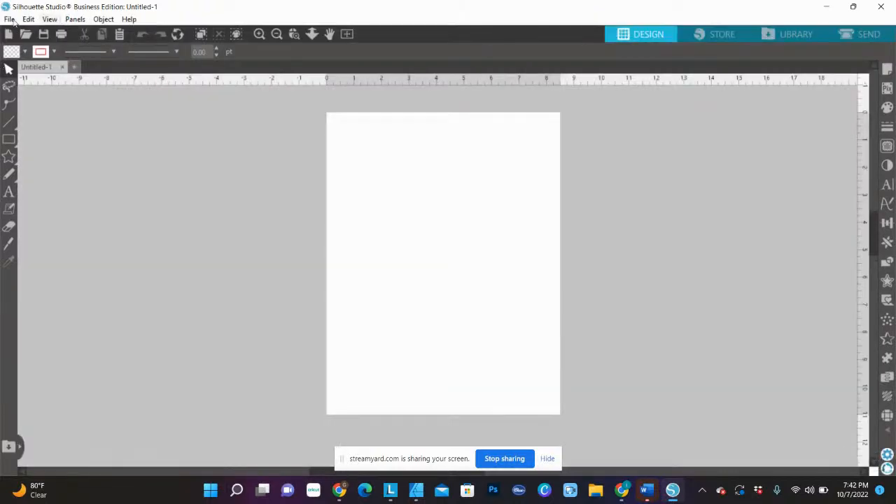
pyautogui.click(10, 20)
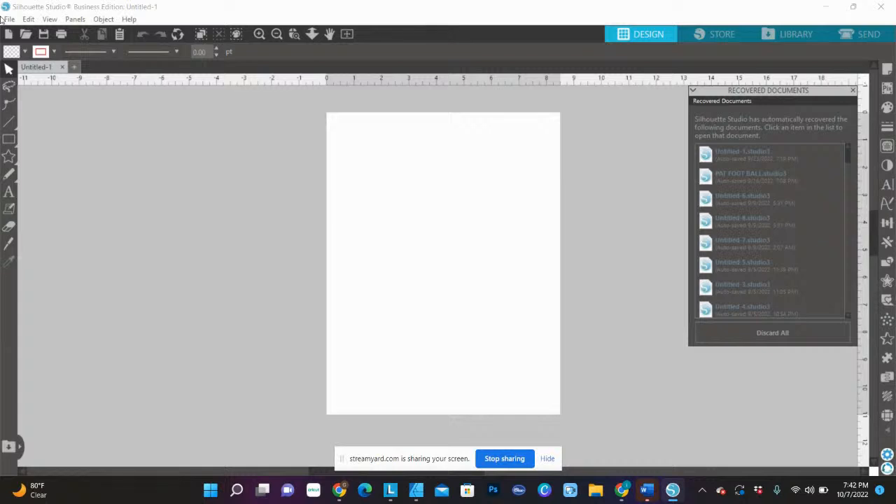
pyautogui.click(7, 19)
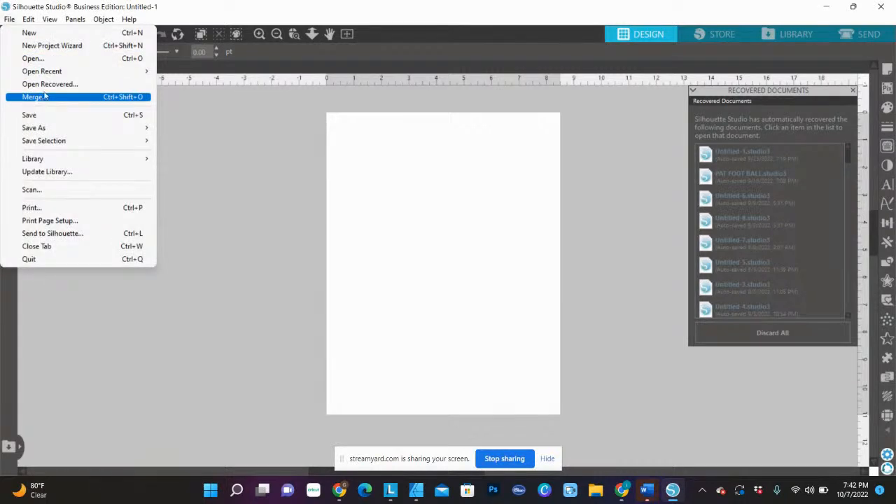
pyautogui.moveTo(60, 72)
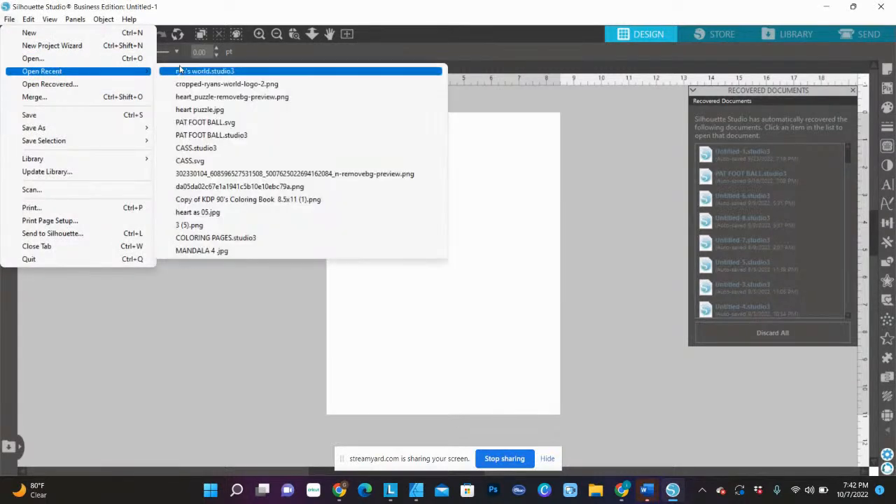
pyautogui.click(219, 71)
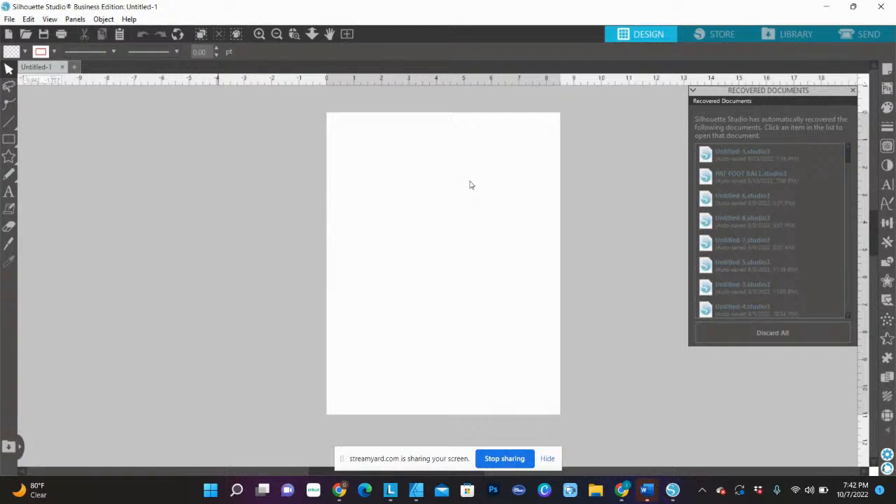
# Step: Scale the Ryan's World logo to about 12.7 in wide and place it beside the page with clear space around it
pyautogui.moveTo(247, 194); pyautogui.dragTo(205, 214)
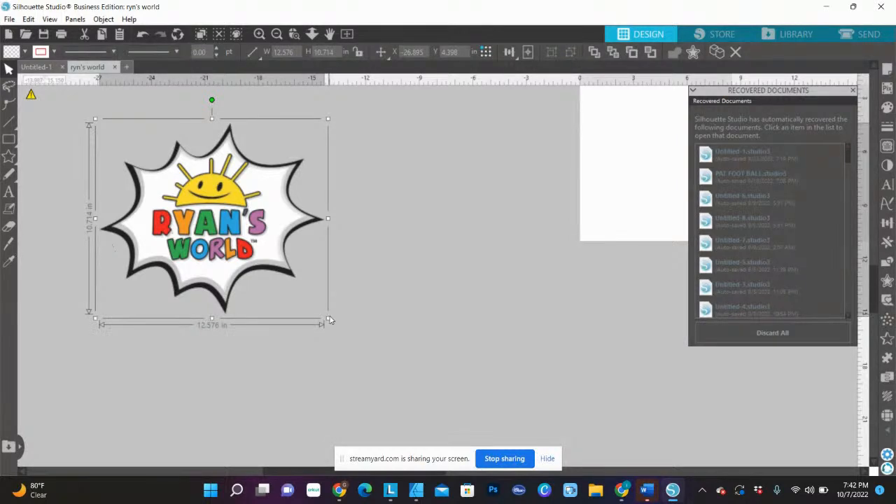
pyautogui.moveTo(329, 317); pyautogui.dragTo(595, 370)
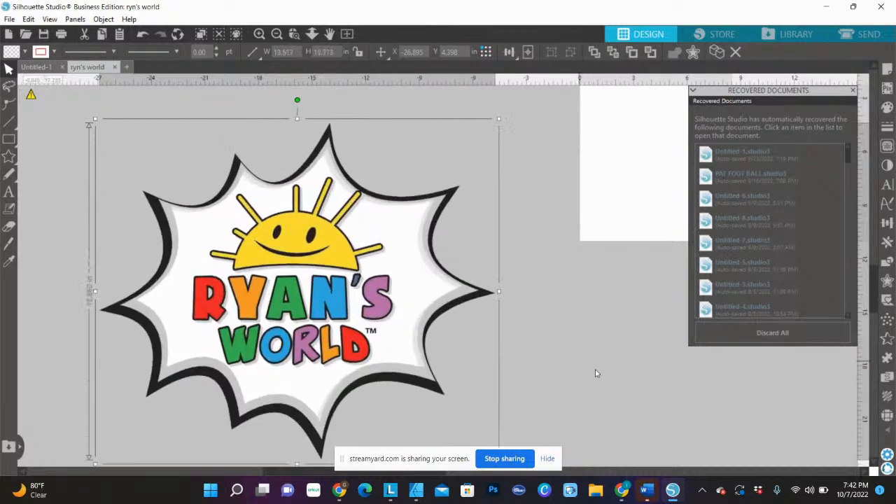
pyautogui.moveTo(698, 423); pyautogui.dragTo(451, 180)
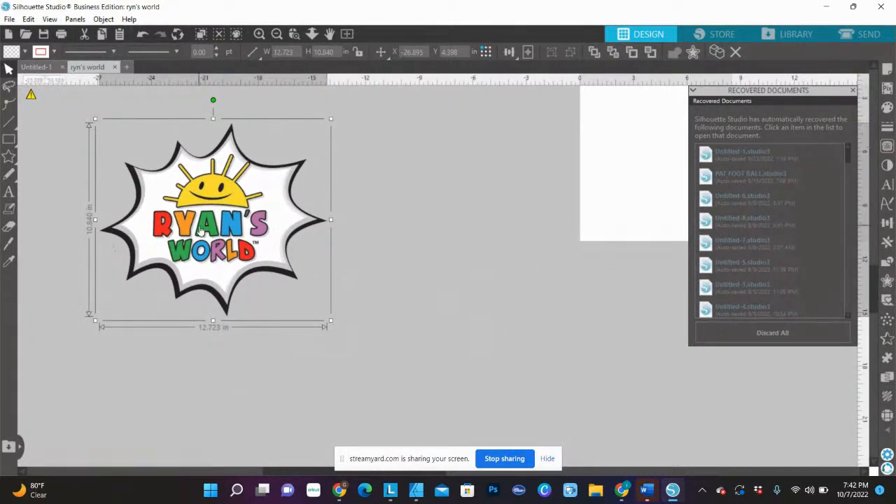
pyautogui.moveTo(204, 224); pyautogui.dragTo(245, 242)
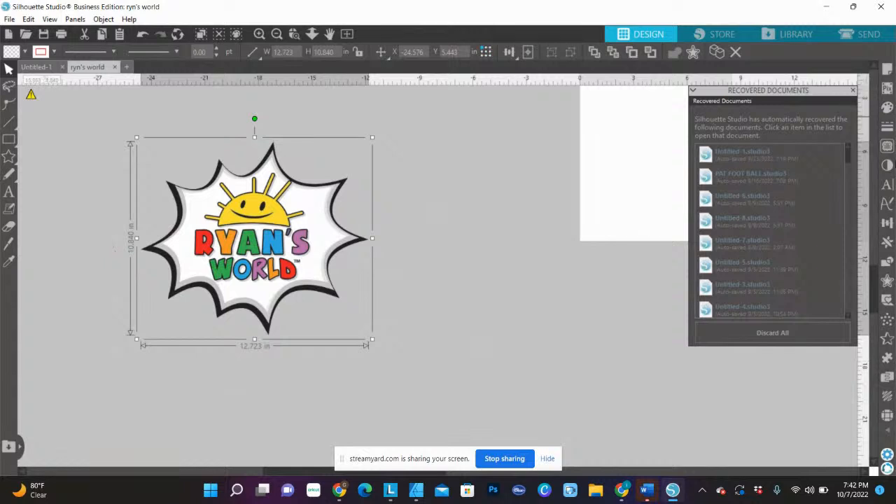
# Step: Trace the whole Ryan's World logo with the threshold set to 80%, using the standard Trace style
pyautogui.click(888, 146)
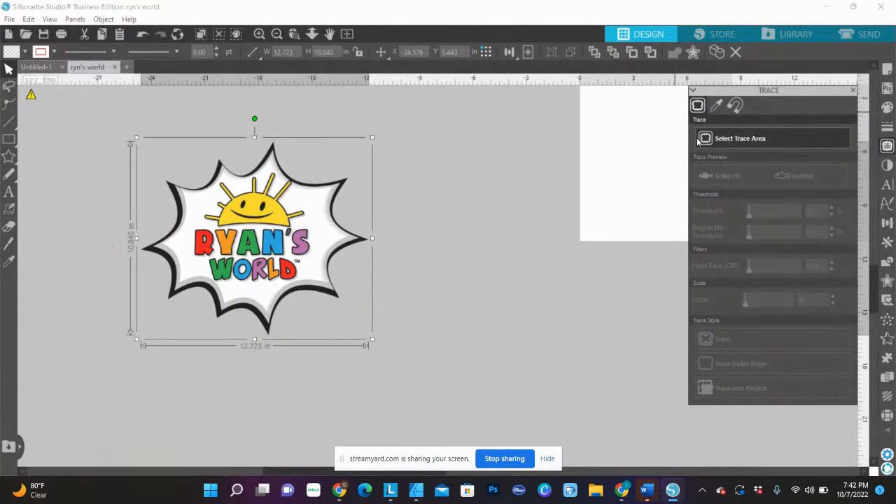
pyautogui.click(726, 143)
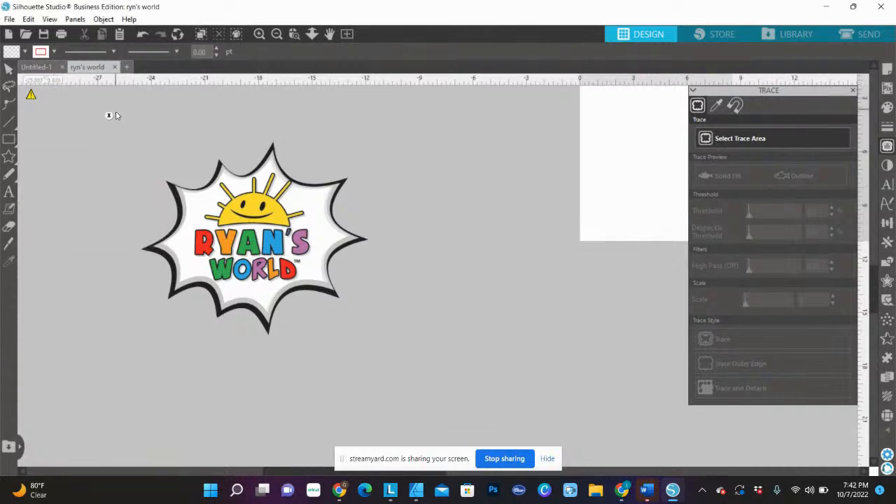
pyautogui.moveTo(115, 109)
pyautogui.mouseDown()
pyautogui.moveTo(384, 346)
pyautogui.moveTo(396, 343)
pyautogui.mouseUp()
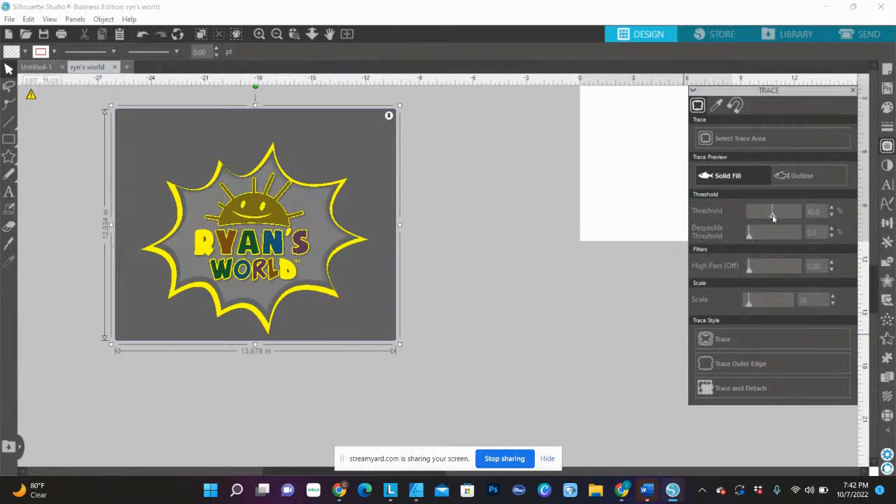
pyautogui.moveTo(773, 217); pyautogui.dragTo(790, 217)
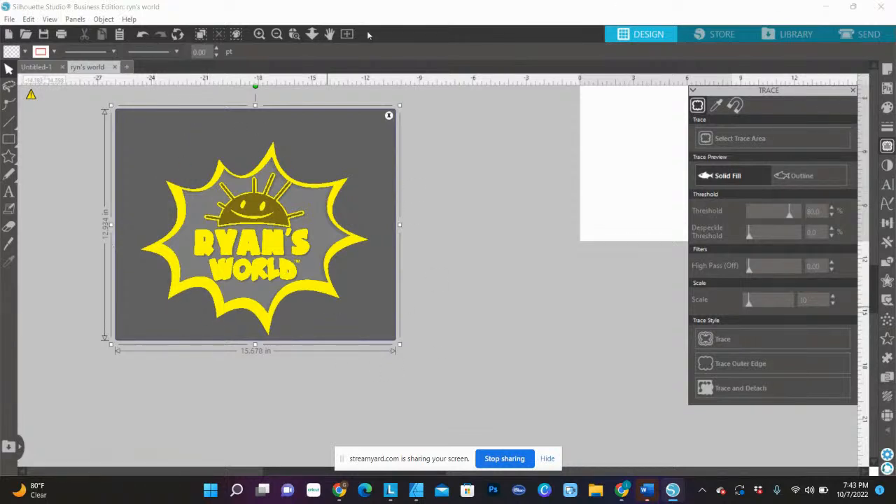
pyautogui.click(753, 339)
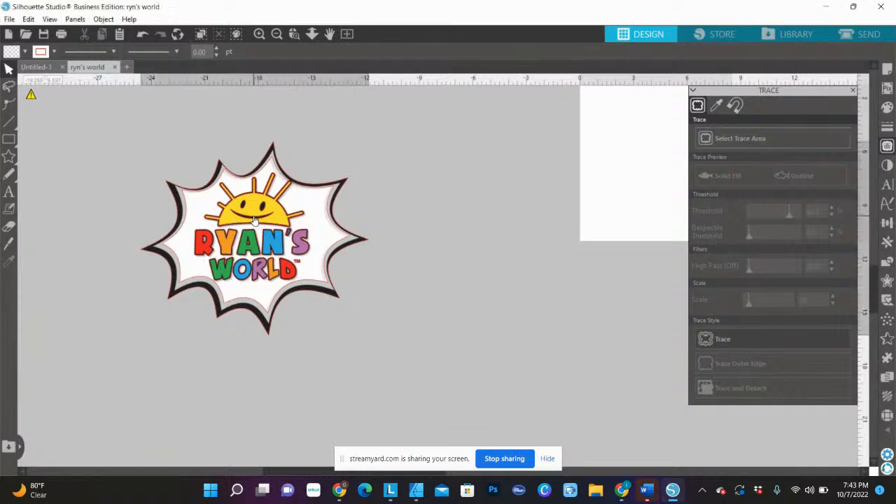
# Step: Separate the traced outlines from the logo image, place them side by side, and release the tracing's compound path
pyautogui.moveTo(255, 220)
pyautogui.mouseDown()
pyautogui.moveTo(344, 344)
pyautogui.moveTo(478, 228)
pyautogui.moveTo(477, 213)
pyautogui.mouseUp()
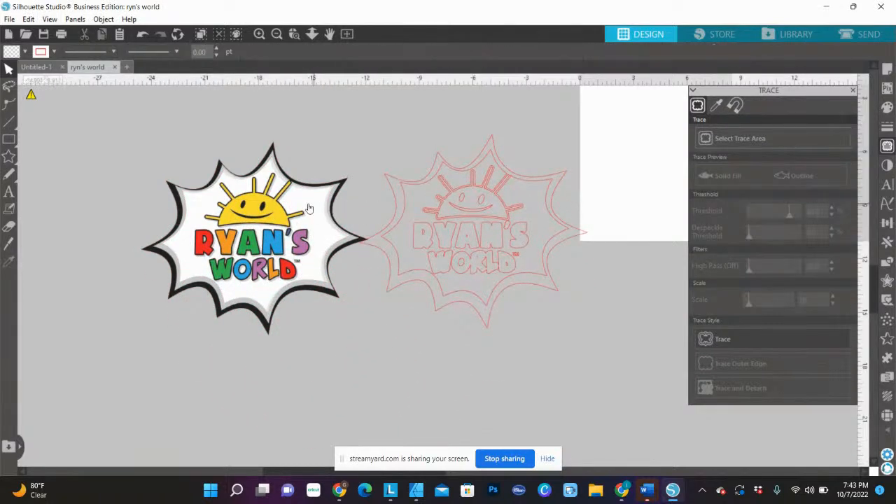
pyautogui.moveTo(308, 208); pyautogui.dragTo(192, 192)
pyautogui.moveTo(486, 200)
pyautogui.mouseDown()
pyautogui.moveTo(396, 161)
pyautogui.moveTo(350, 172)
pyautogui.moveTo(393, 175)
pyautogui.mouseUp()
pyautogui.rightClick(359, 195)
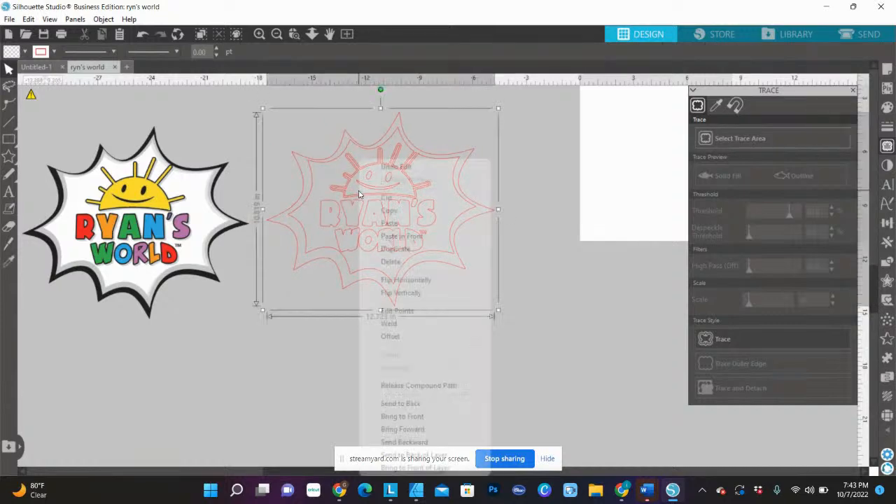
pyautogui.click(466, 386)
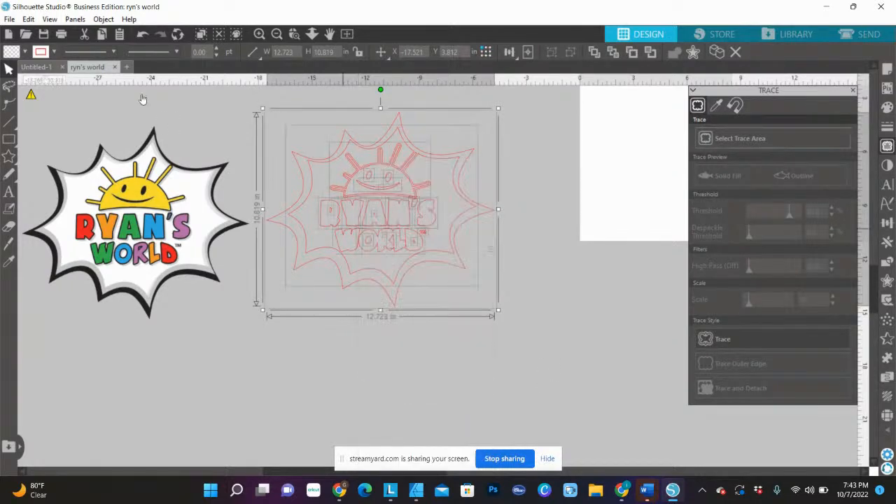
pyautogui.click(525, 260)
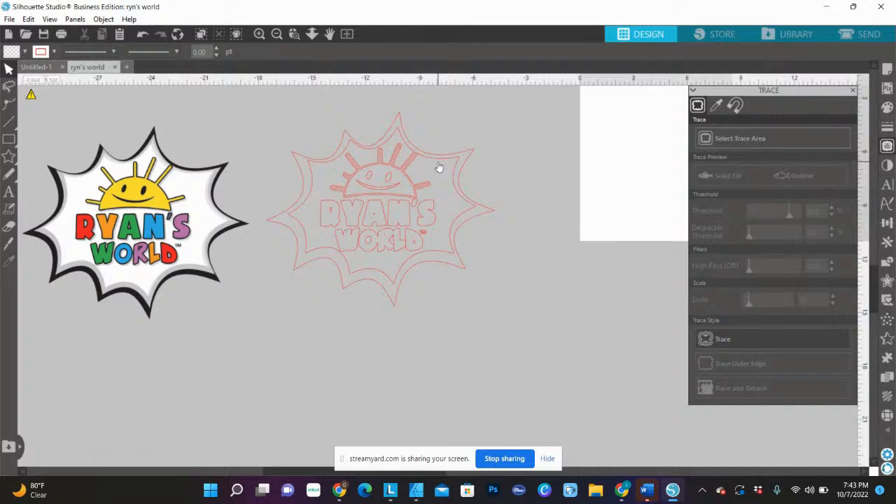
# Step: Move the inner burst with its sun outline below the tracing and the outer burst outline away toward the page
pyautogui.moveTo(438, 164)
pyautogui.mouseDown()
pyautogui.moveTo(428, 201)
pyautogui.moveTo(322, 340)
pyautogui.mouseUp()
pyautogui.click(322, 339)
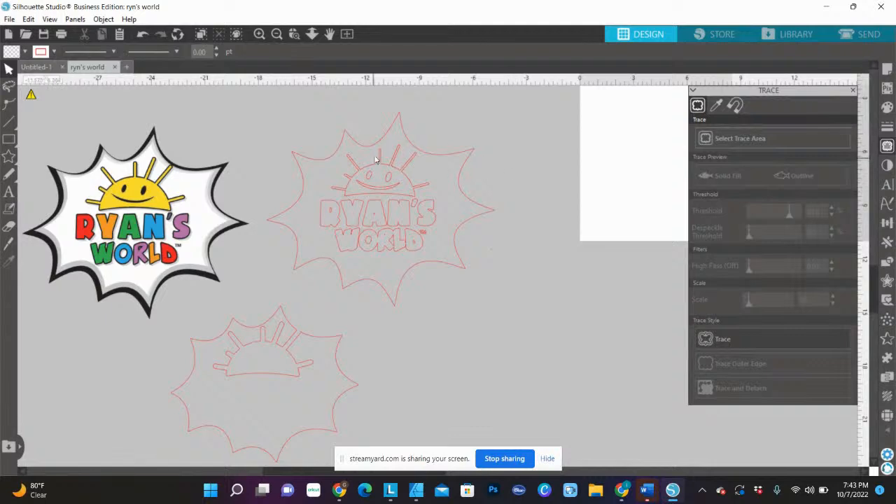
pyautogui.moveTo(396, 132)
pyautogui.mouseDown()
pyautogui.moveTo(614, 140)
pyautogui.moveTo(620, 160)
pyautogui.mouseUp()
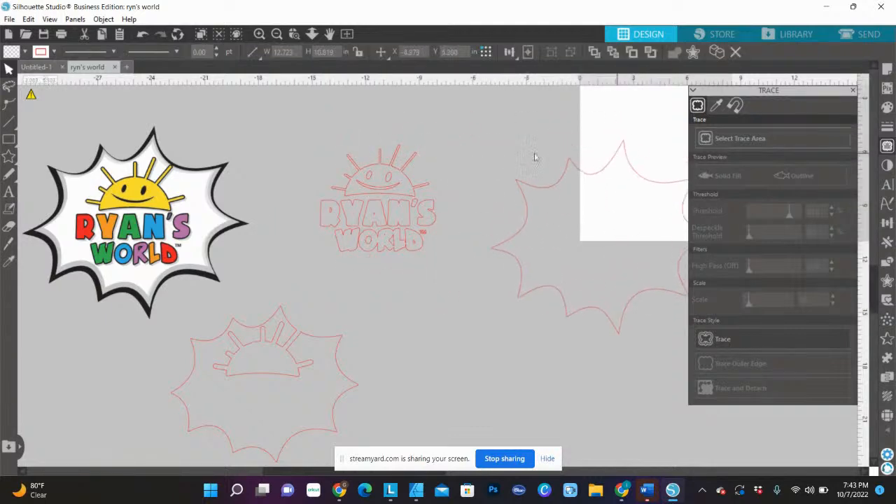
pyautogui.click(534, 157)
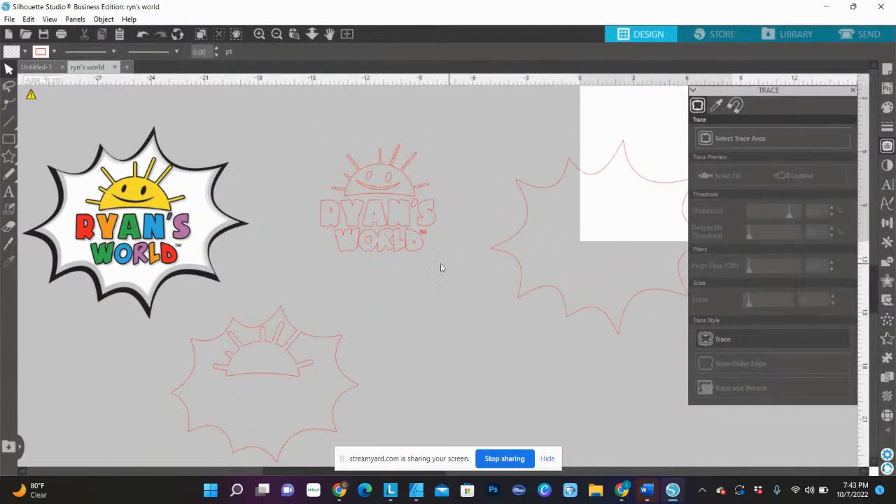
# Step: Pull apart the traced letters, then delete all the lettering pieces and the inner burst with its sun outline
pyautogui.moveTo(366, 210); pyautogui.dragTo(377, 288)
pyautogui.moveTo(411, 219); pyautogui.dragTo(413, 259)
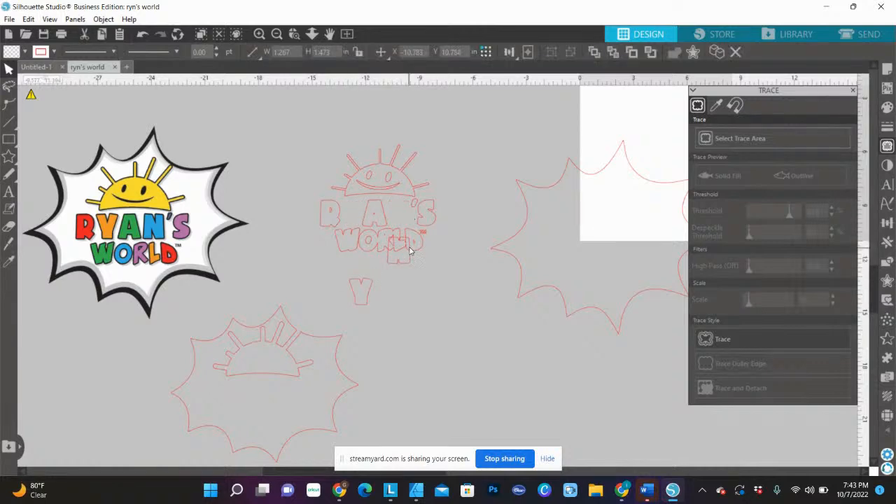
pyautogui.moveTo(324, 210); pyautogui.dragTo(327, 255)
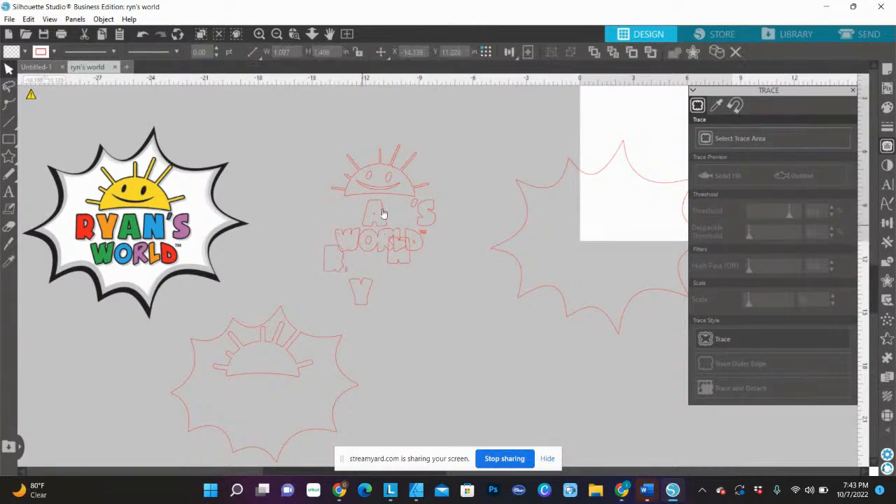
pyautogui.moveTo(378, 212); pyautogui.dragTo(373, 293)
pyautogui.moveTo(421, 212); pyautogui.dragTo(387, 292)
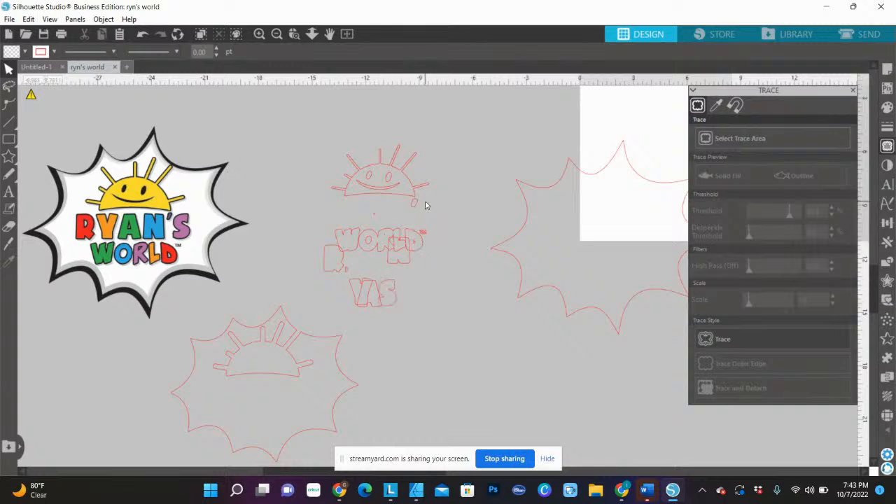
pyautogui.moveTo(322, 203)
pyautogui.mouseDown()
pyautogui.moveTo(441, 318)
pyautogui.moveTo(506, 326)
pyautogui.moveTo(461, 338)
pyautogui.mouseUp()
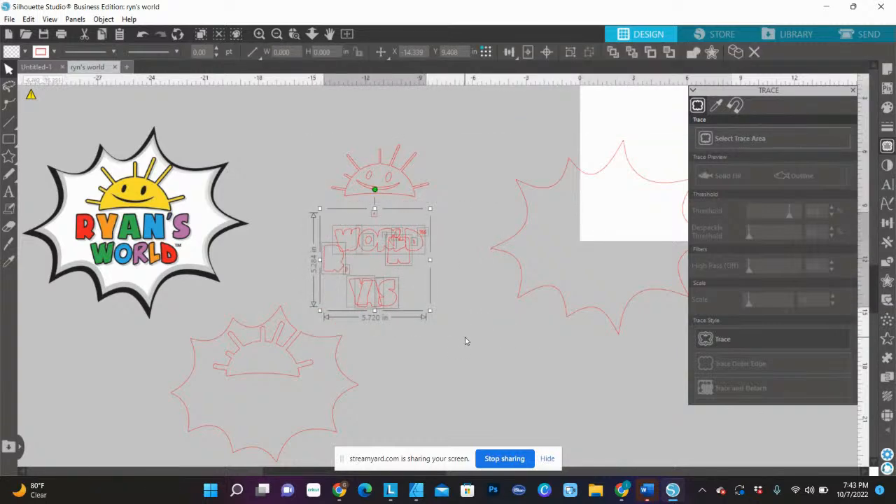
pyautogui.press('Delete')
pyautogui.click(274, 346)
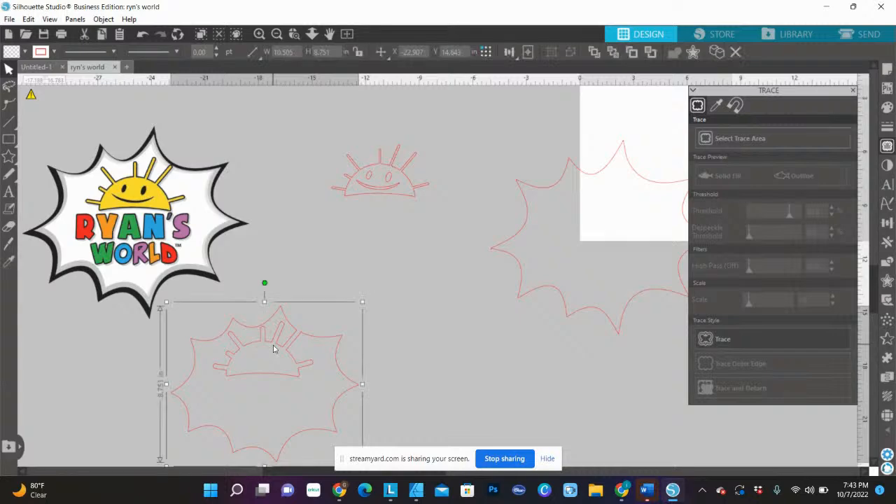
pyautogui.press('Delete')
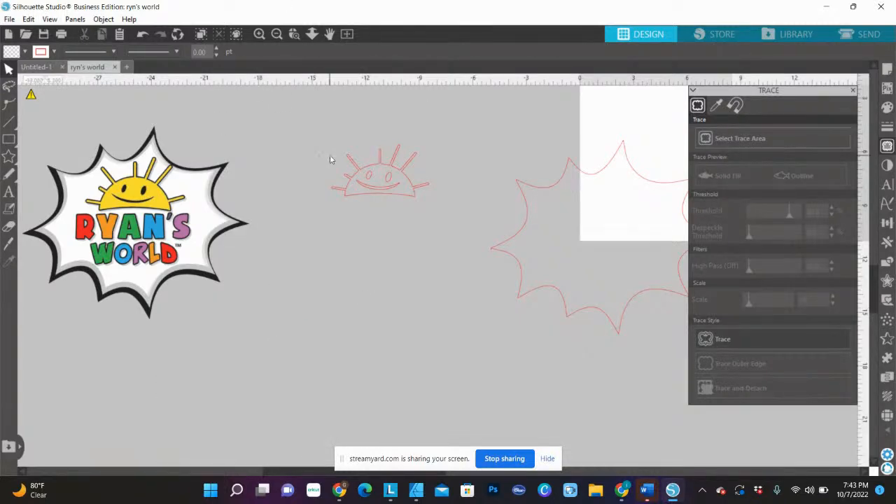
# Step: Group the traced smiling sun pieces and move them over the upper edge of the logo image
pyautogui.moveTo(257, 89)
pyautogui.mouseDown()
pyautogui.moveTo(395, 248)
pyautogui.moveTo(448, 248)
pyautogui.mouseUp()
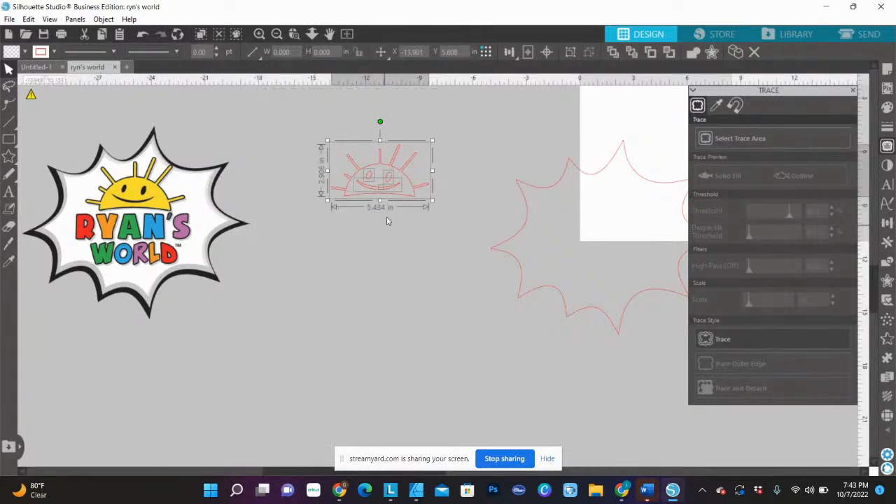
pyautogui.rightClick(397, 181)
pyautogui.click(425, 354)
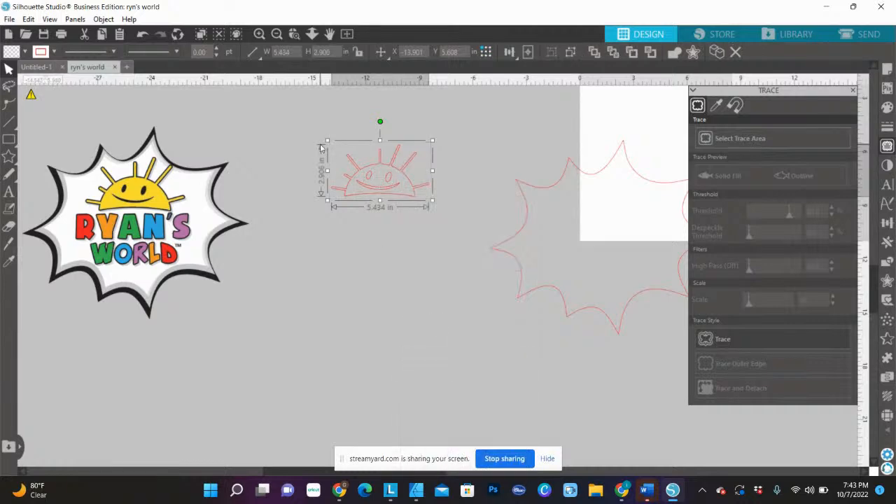
pyautogui.moveTo(394, 180)
pyautogui.mouseDown()
pyautogui.moveTo(175, 130)
pyautogui.moveTo(138, 145)
pyautogui.mouseUp()
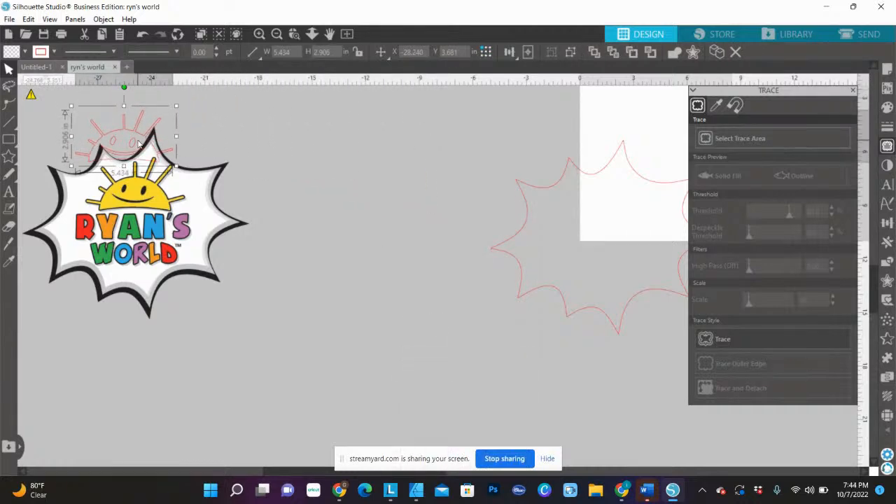
# Step: Move the outer burst outline away from the page, into the space beside the logo image, and keep it selected
pyautogui.moveTo(583, 176)
pyautogui.mouseDown()
pyautogui.moveTo(280, 180)
pyautogui.moveTo(414, 189)
pyautogui.moveTo(432, 128)
pyautogui.moveTo(379, 142)
pyautogui.mouseUp()
pyautogui.click(269, 161)
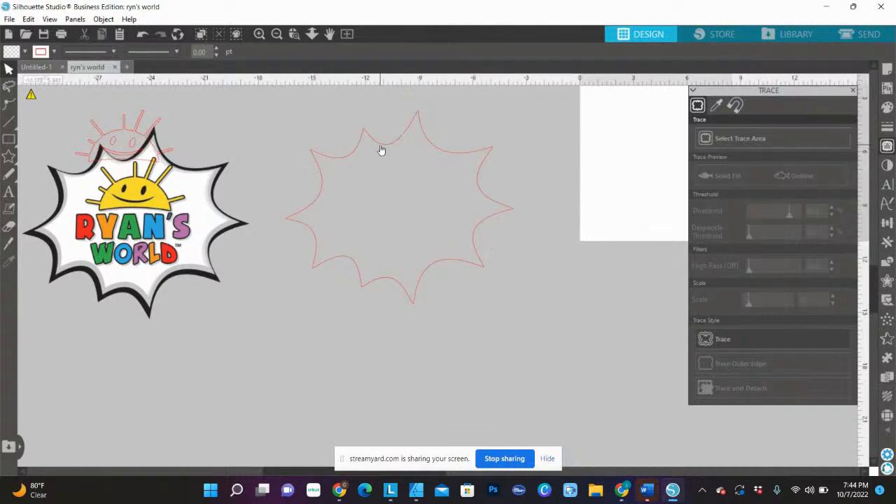
pyautogui.click(381, 150)
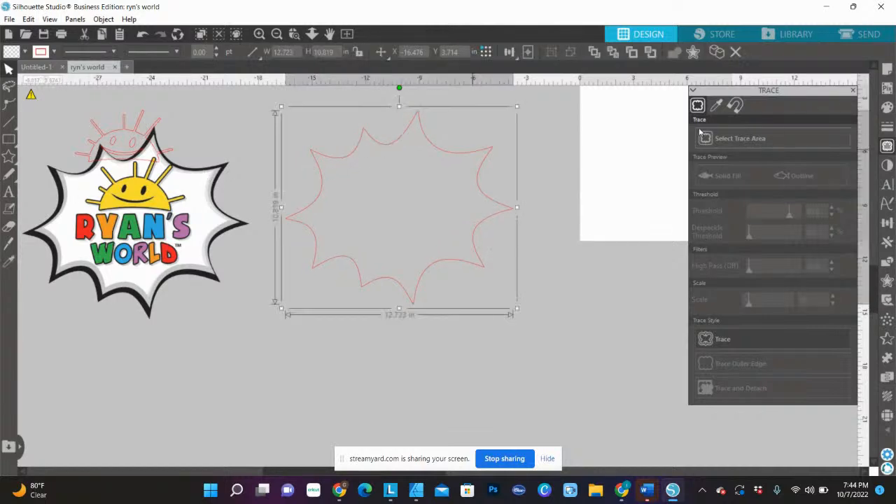
# Step: Fill the outer burst with black and set its line color to none
pyautogui.click(887, 108)
pyautogui.moveTo(794, 90); pyautogui.dragTo(793, 12)
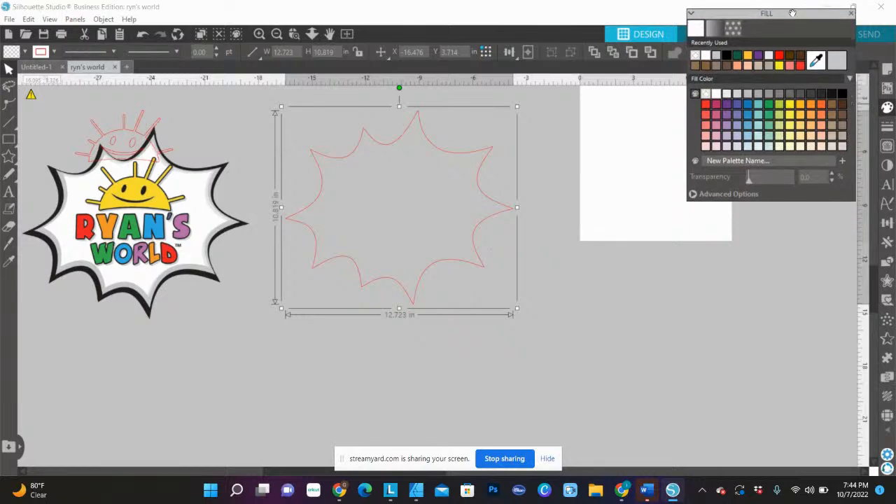
pyautogui.click(886, 127)
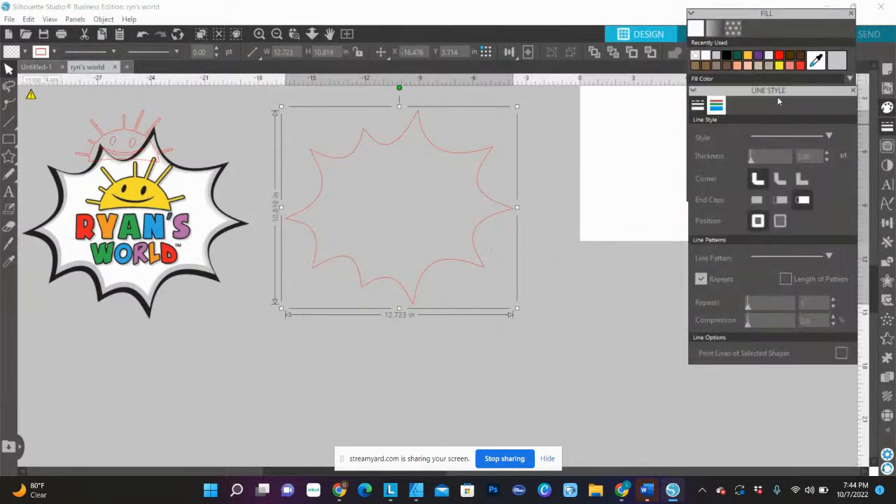
pyautogui.moveTo(762, 107); pyautogui.dragTo(764, 211)
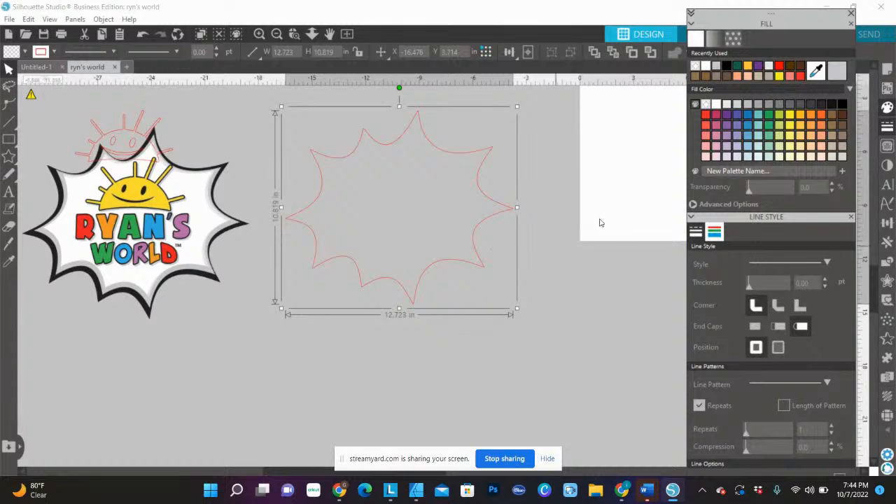
pyautogui.click(727, 66)
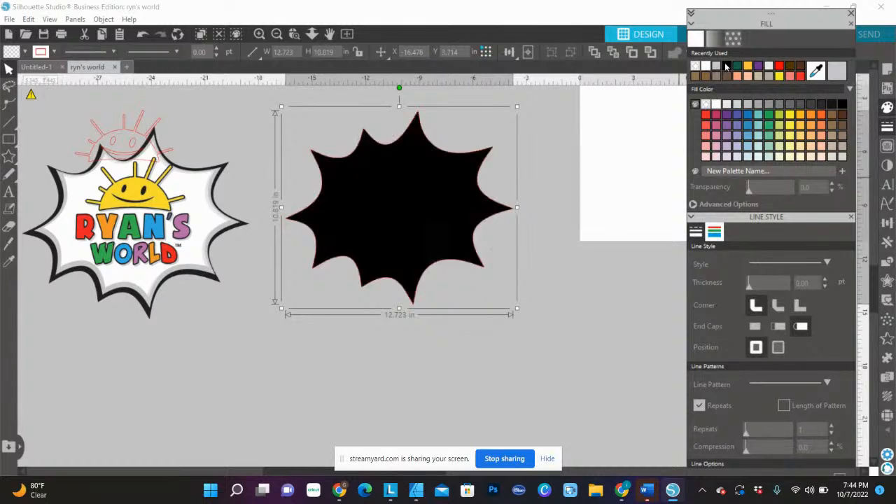
pyautogui.click(714, 231)
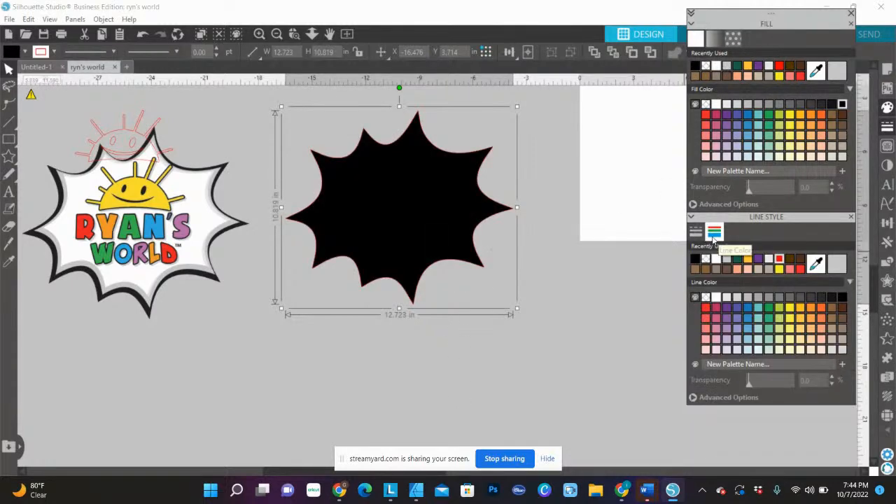
pyautogui.click(708, 297)
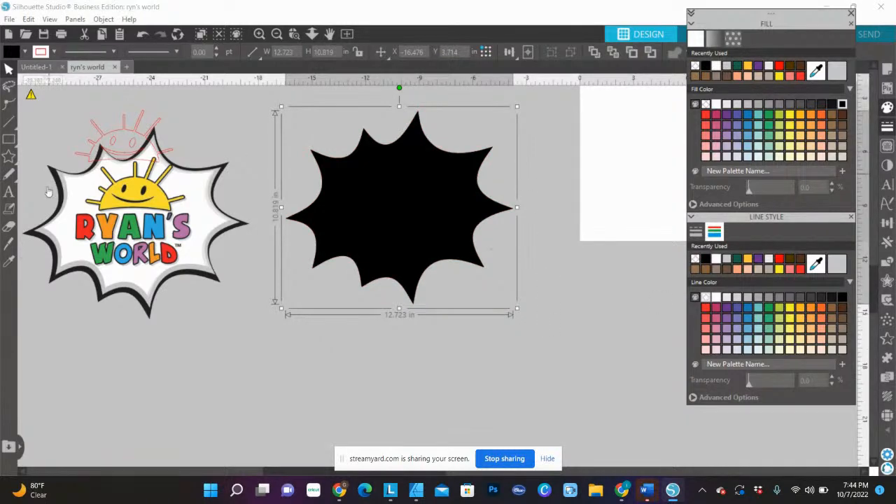
# Step: Duplicate the black burst twice, placing one copy below the original and the other farther away beneath the page
pyautogui.rightClick(407, 181)
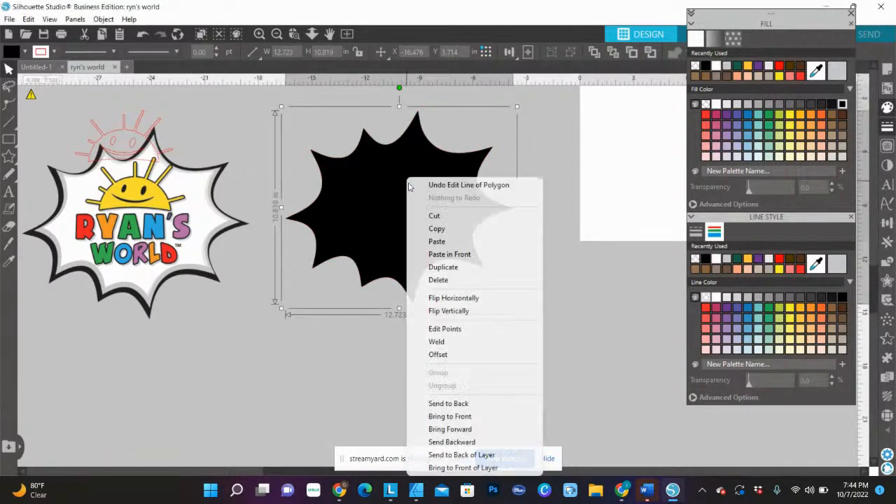
pyautogui.click(449, 273)
pyautogui.moveTo(428, 217); pyautogui.dragTo(464, 324)
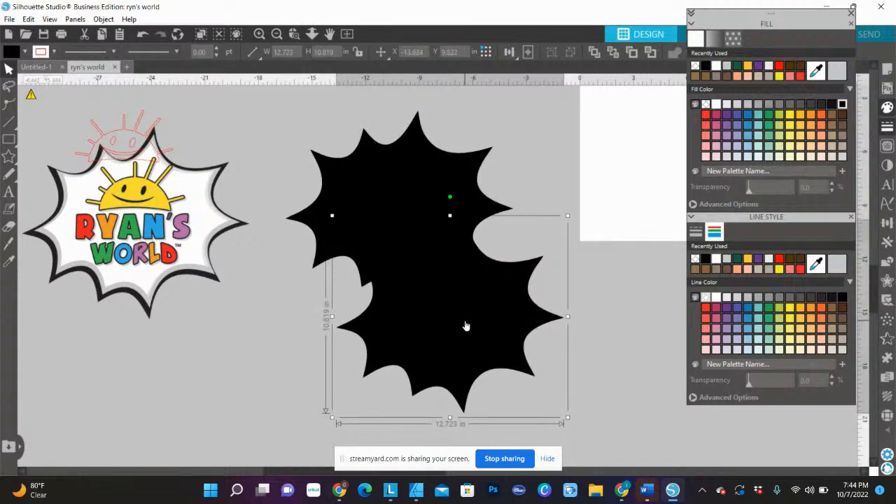
pyautogui.rightClick(465, 324)
pyautogui.click(514, 112)
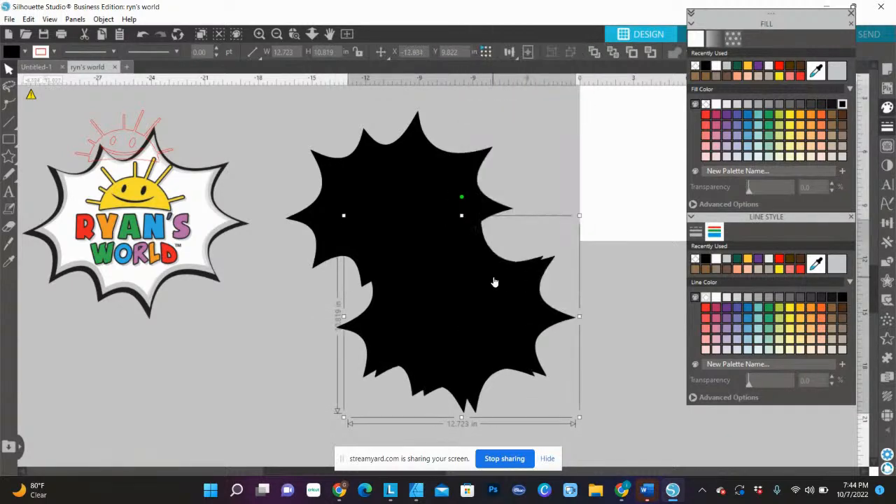
pyautogui.moveTo(494, 282); pyautogui.dragTo(688, 306)
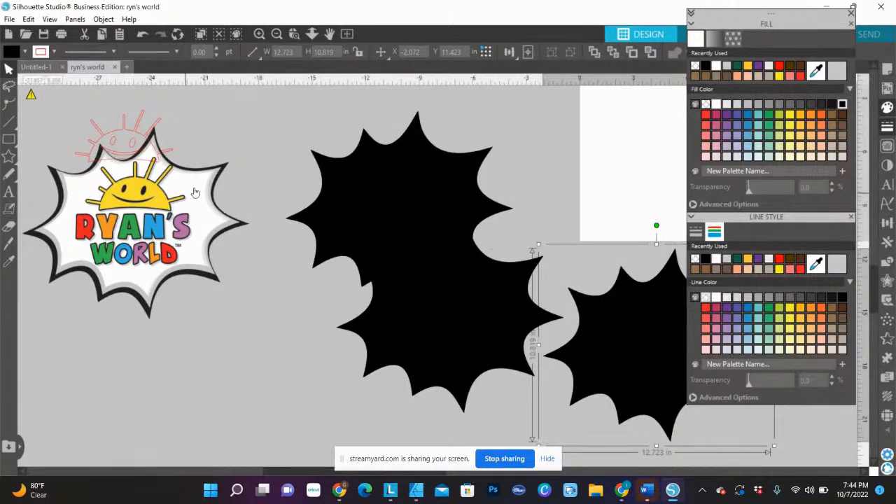
# Step: Give the nearer black copy a red outline and lay it over the original black burst
pyautogui.moveTo(425, 292); pyautogui.dragTo(378, 258)
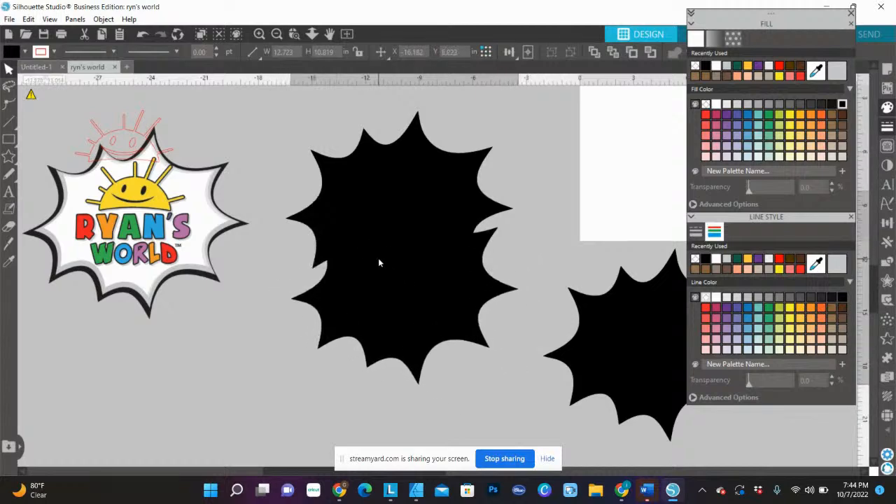
pyautogui.click(706, 308)
pyautogui.moveTo(450, 285); pyautogui.dragTo(435, 209)
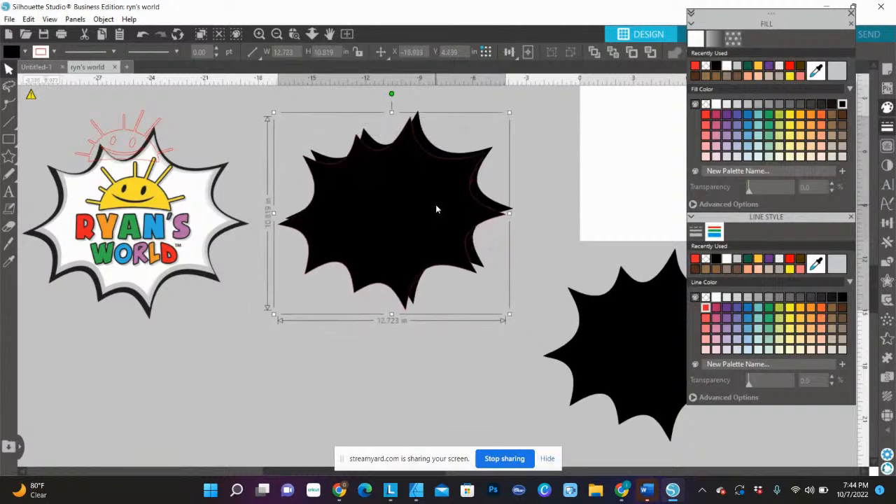
pyautogui.click(294, 34)
pyautogui.moveTo(517, 264); pyautogui.dragTo(518, 267)
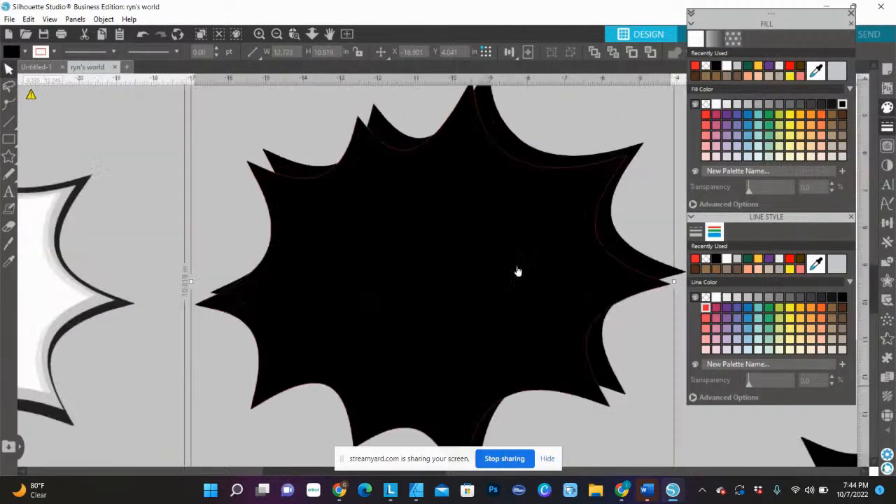
pyautogui.moveTo(475, 287); pyautogui.dragTo(463, 282)
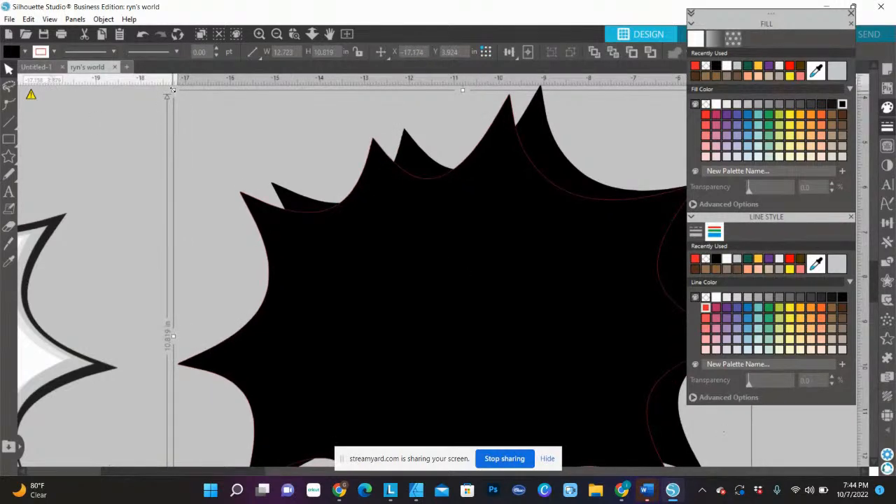
# Step: Shrink the red-outlined copy to about 11 by 9.4 in, position it inside the black burst, and fill it with the logo's light gray
pyautogui.moveTo(172, 89); pyautogui.dragTo(282, 118)
pyautogui.moveTo(442, 323); pyautogui.dragTo(424, 273)
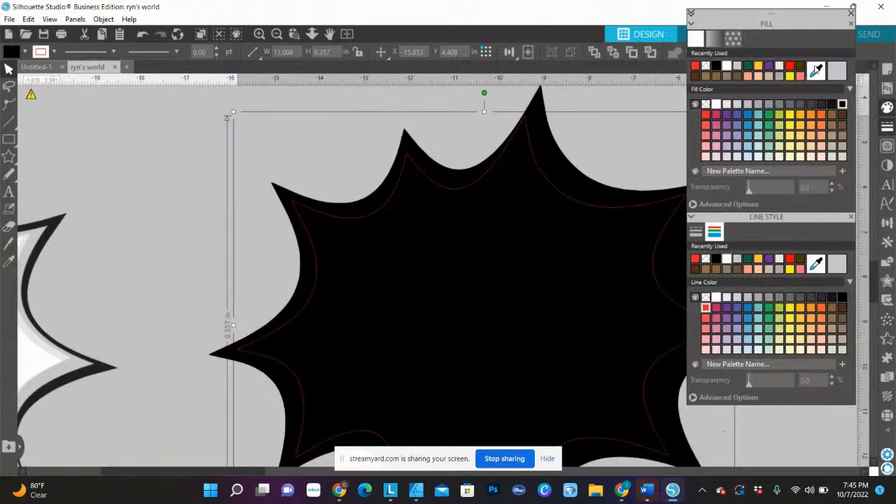
pyautogui.click(816, 70)
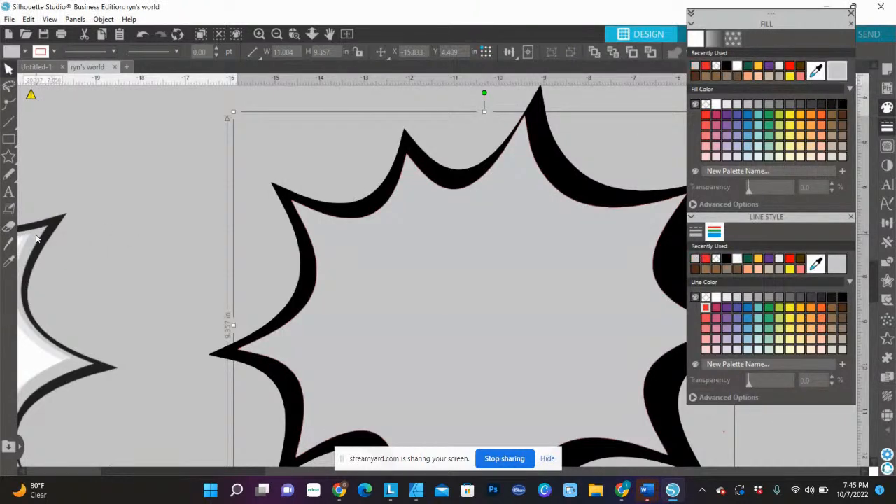
pyautogui.click(222, 254)
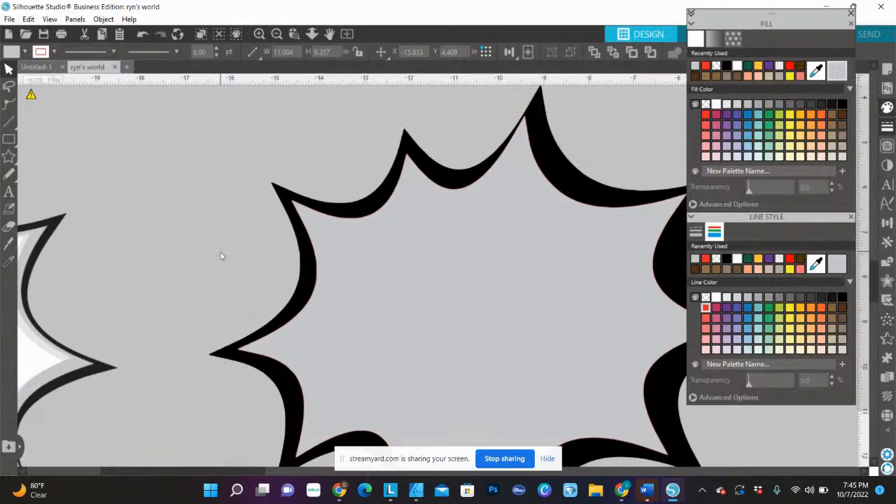
# Step: Nudge the gray burst slightly to even out the black border around it
pyautogui.click(282, 35)
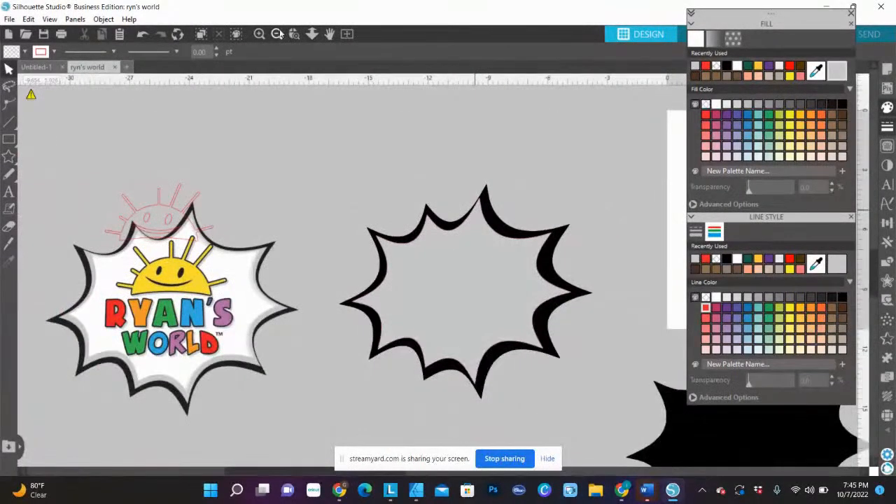
pyautogui.click(259, 35)
pyautogui.click(492, 291)
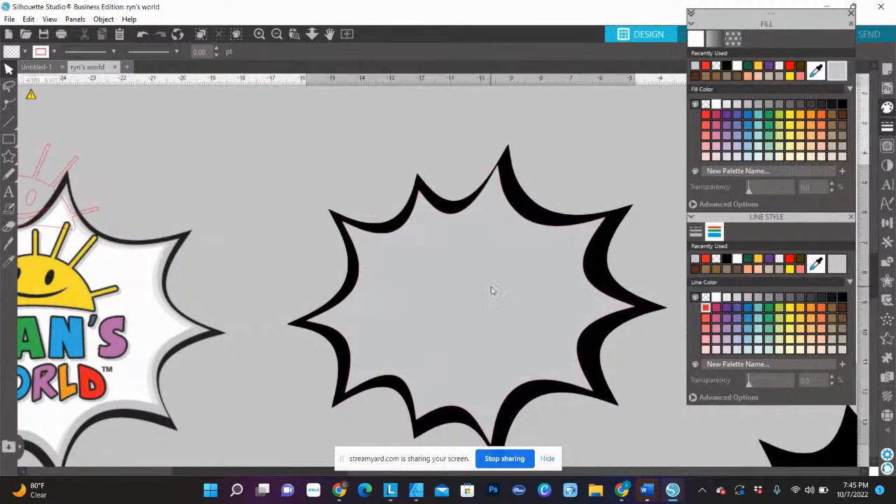
pyautogui.moveTo(492, 291); pyautogui.dragTo(496, 289)
pyautogui.click(463, 439)
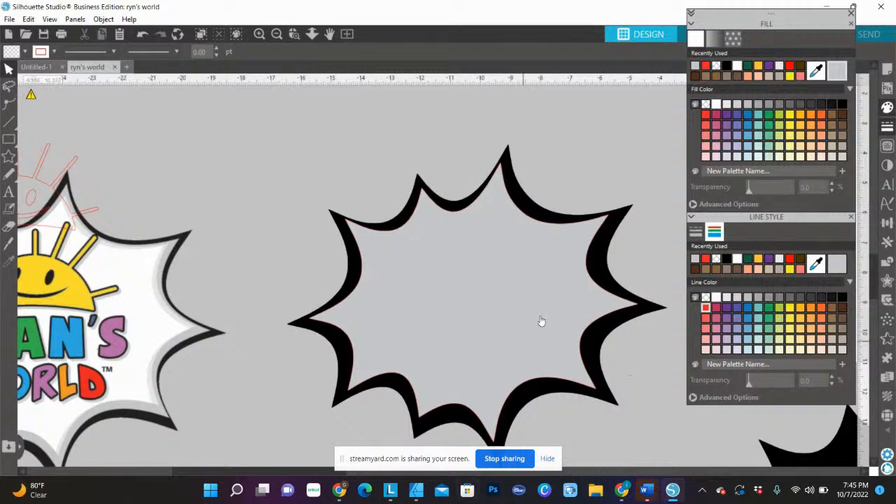
pyautogui.scroll(-4, 114, 185)
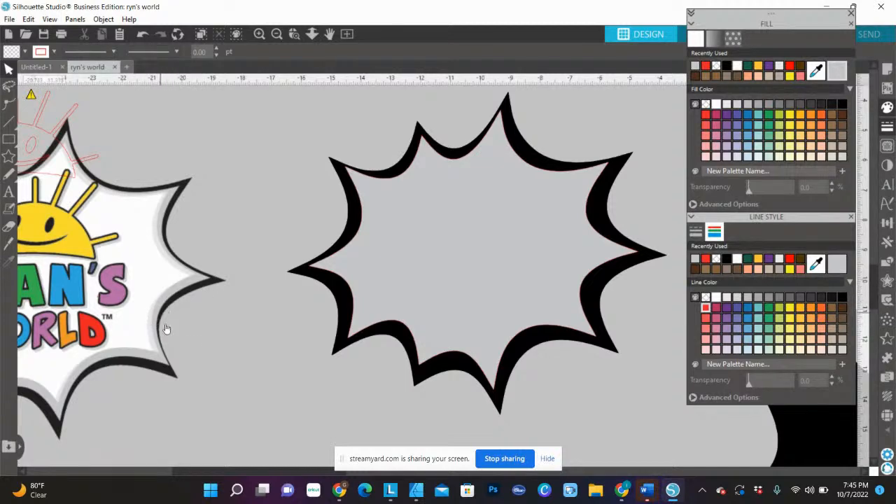
# Step: Stretch the gray burst downward and toward both sides to about 11.7 by 9.6 in within the black burst
pyautogui.click(500, 312)
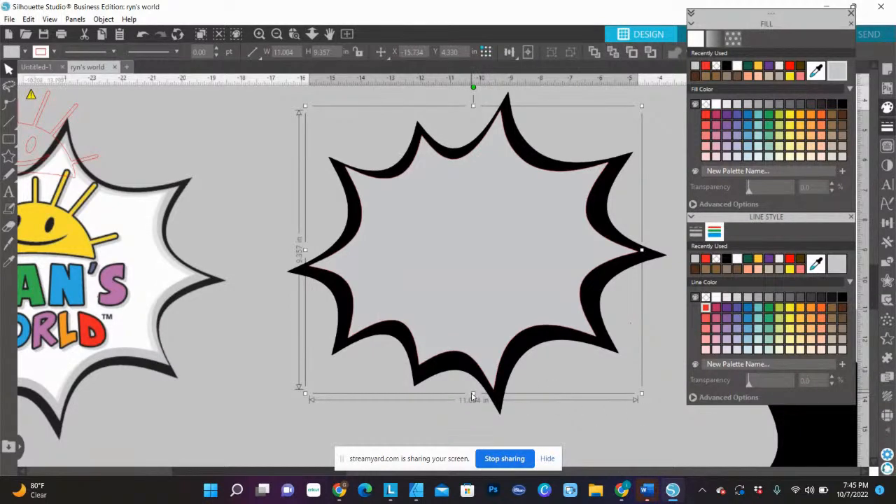
pyautogui.moveTo(473, 396); pyautogui.dragTo(473, 400)
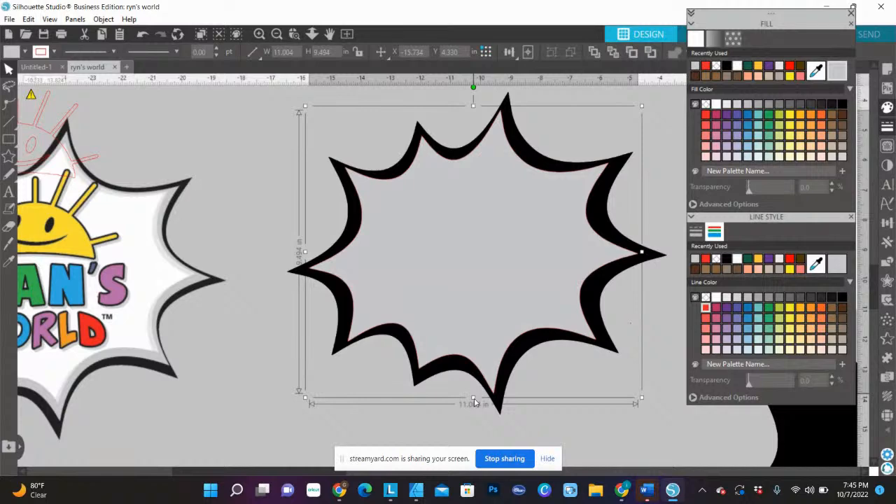
pyautogui.moveTo(474, 402)
pyautogui.mouseDown()
pyautogui.moveTo(474, 384)
pyautogui.moveTo(480, 407)
pyautogui.mouseUp()
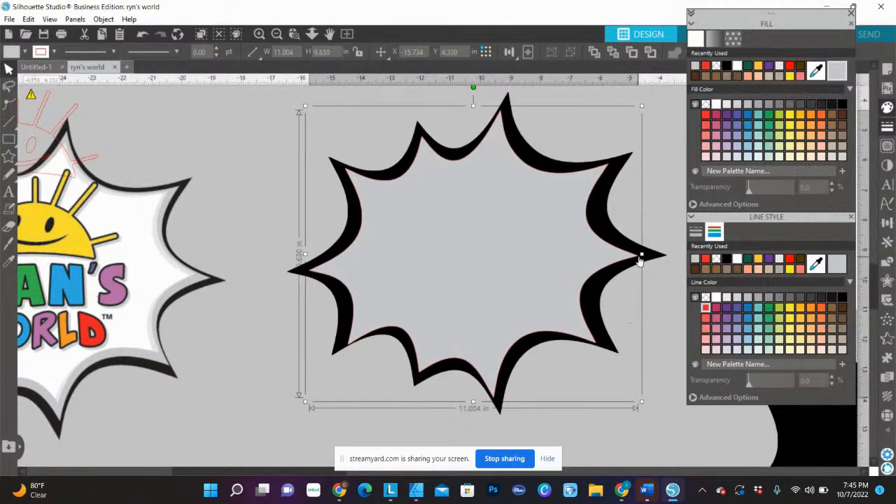
pyautogui.moveTo(641, 257); pyautogui.dragTo(651, 255)
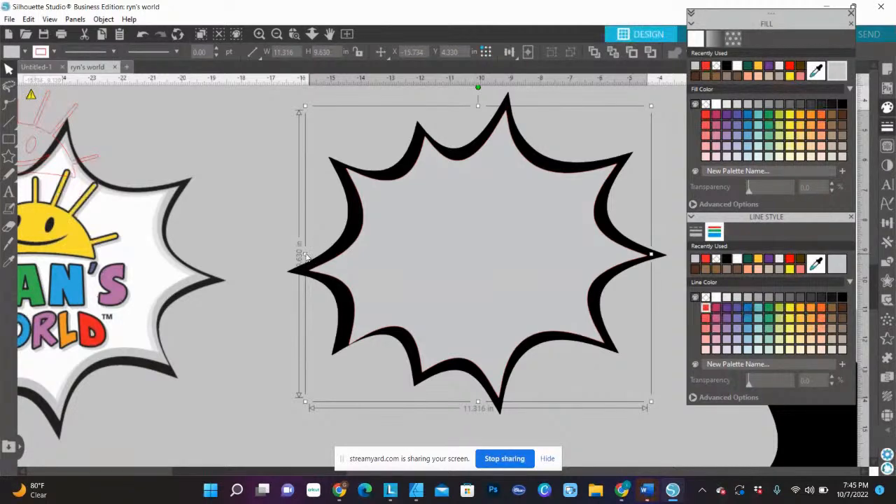
pyautogui.moveTo(305, 254); pyautogui.dragTo(296, 257)
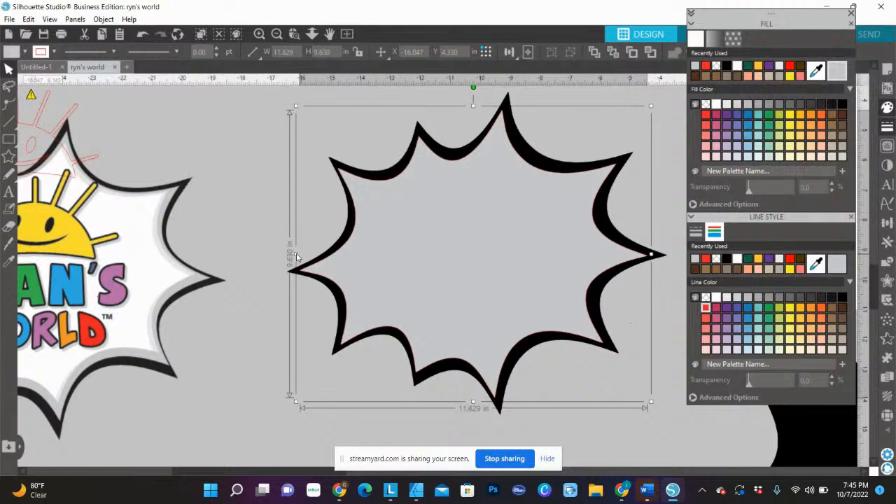
pyautogui.moveTo(295, 257); pyautogui.dragTo(294, 257)
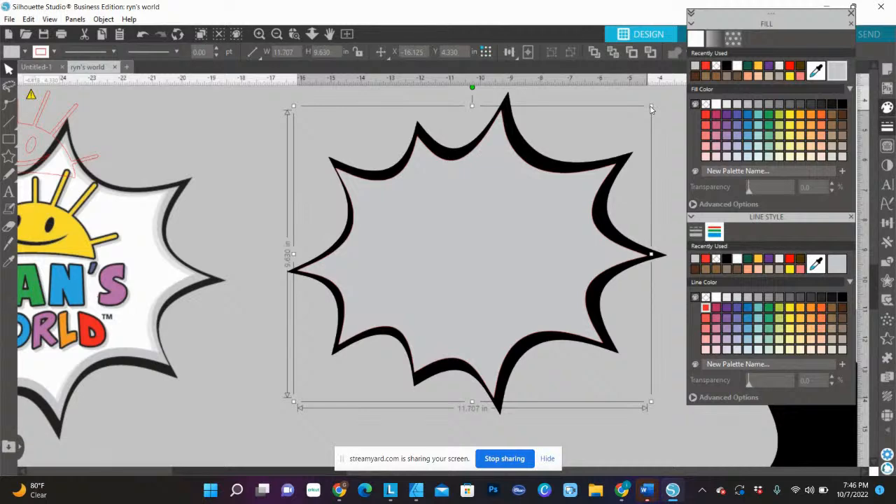
# Step: Enlarge the gray burst from its upper corners and adjust its width, reaching about 11.8 by 9.8 in
pyautogui.moveTo(651, 108); pyautogui.dragTo(657, 107)
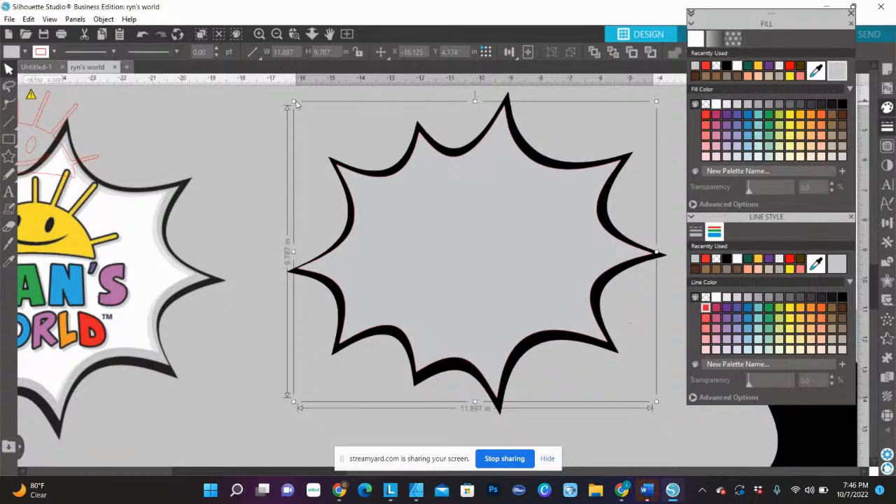
pyautogui.moveTo(295, 103); pyautogui.dragTo(292, 104)
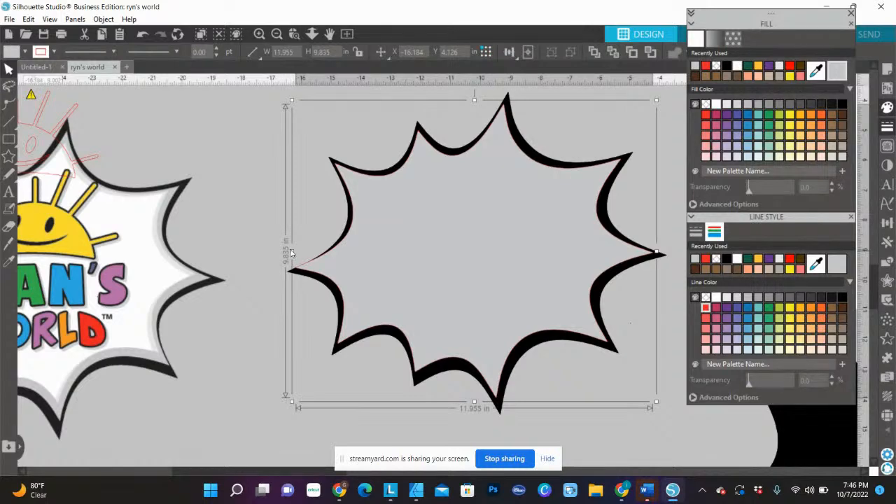
pyautogui.moveTo(292, 253); pyautogui.dragTo(293, 250)
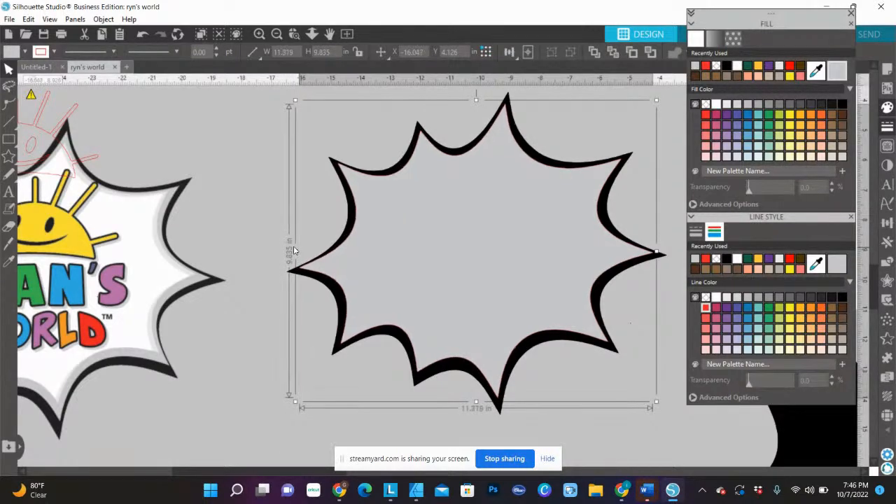
pyautogui.click(245, 221)
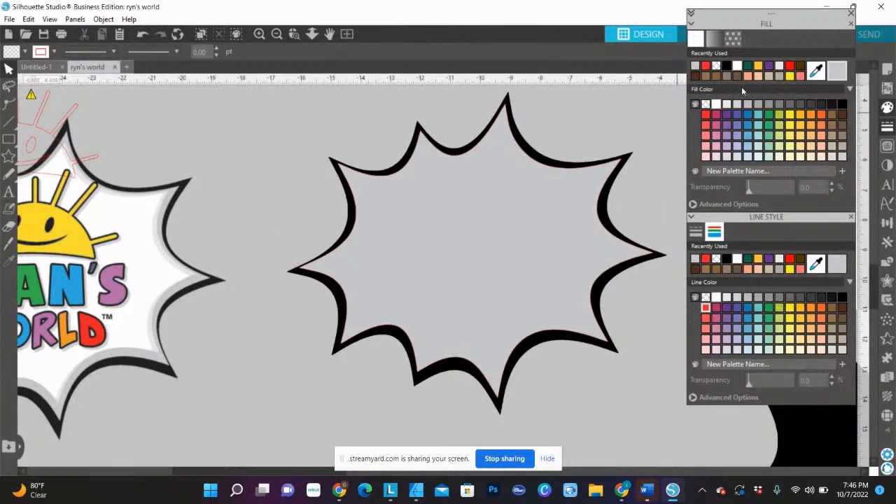
# Step: Remove the gray burst's red outline and move the spare black burst over it
pyautogui.click(494, 152)
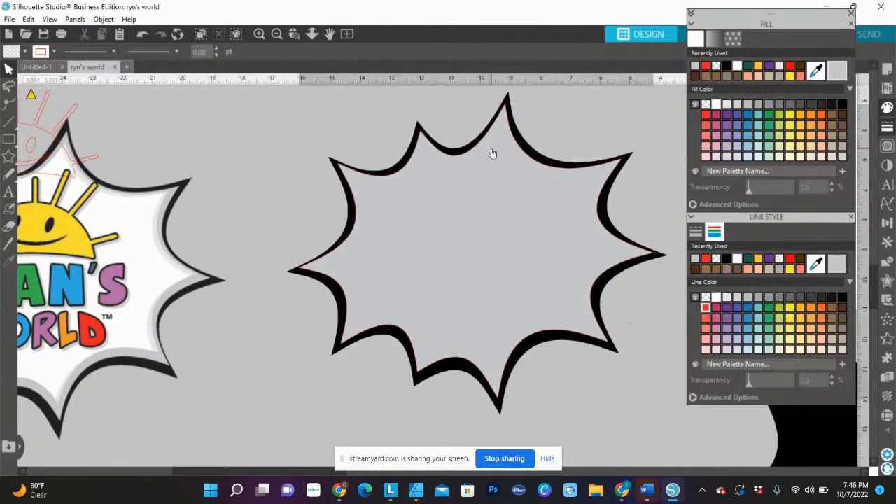
pyautogui.click(707, 297)
pyautogui.moveTo(838, 447); pyautogui.dragTo(427, 296)
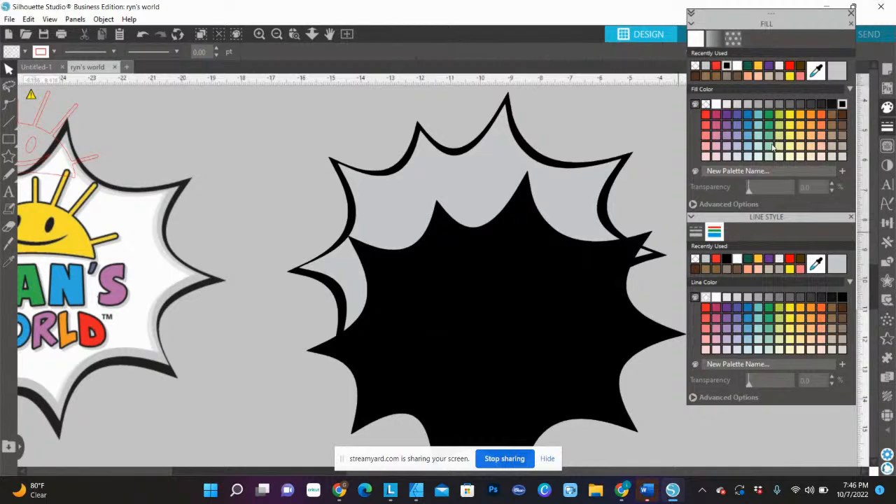
# Step: Fill the spare black burst with white and move it over the gray burst
pyautogui.click(737, 66)
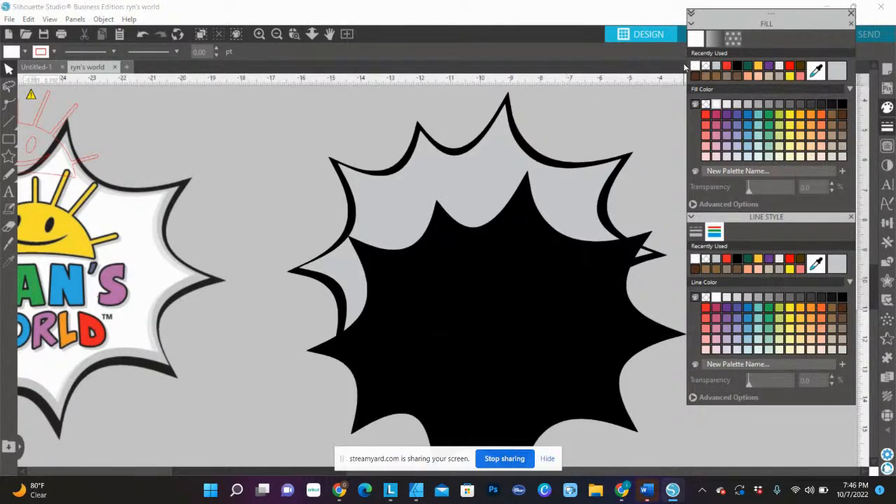
pyautogui.click(523, 326)
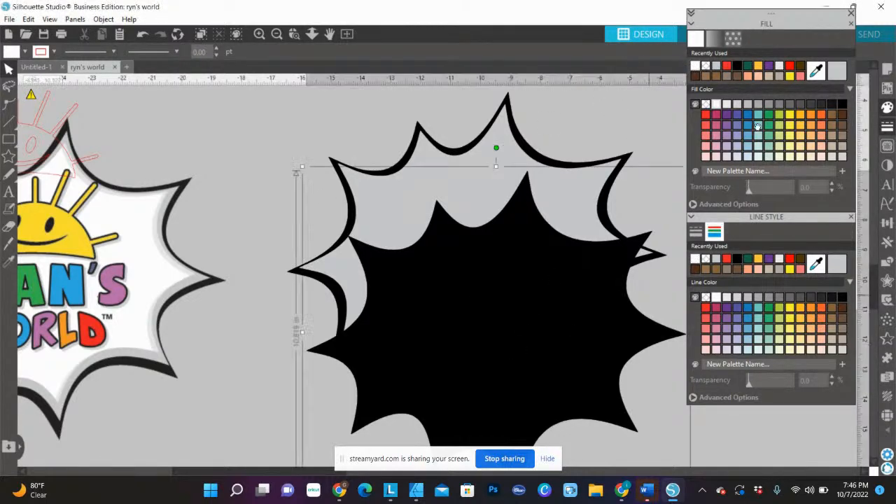
pyautogui.click(695, 66)
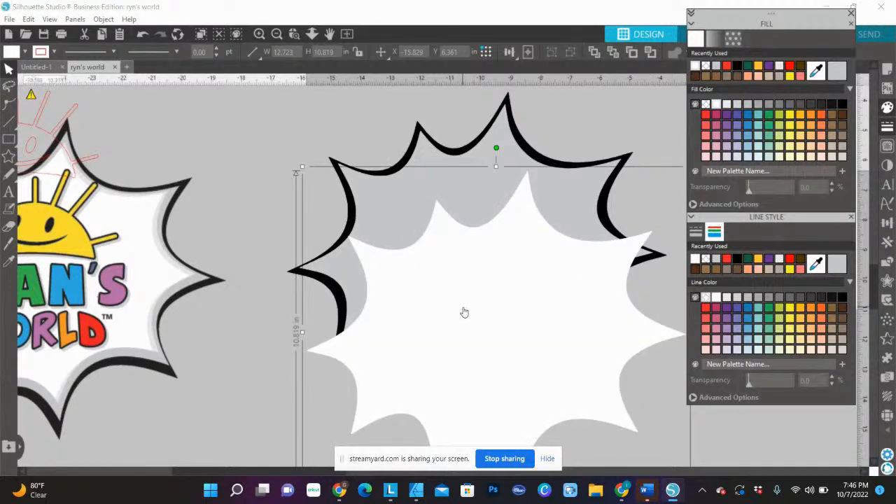
pyautogui.moveTo(464, 311); pyautogui.dragTo(431, 250)
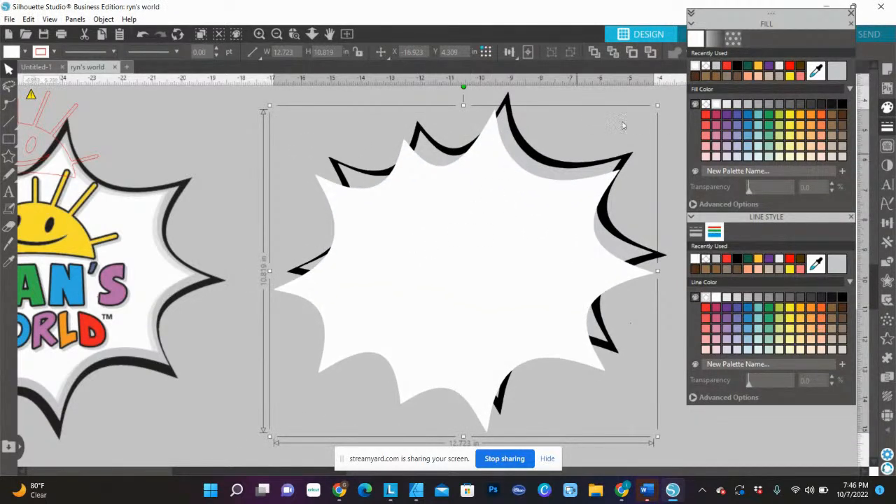
# Step: Shrink the white burst to about 10.8 by 9.2 in and position it so a gray shadow shows around it
pyautogui.moveTo(657, 105); pyautogui.dragTo(621, 152)
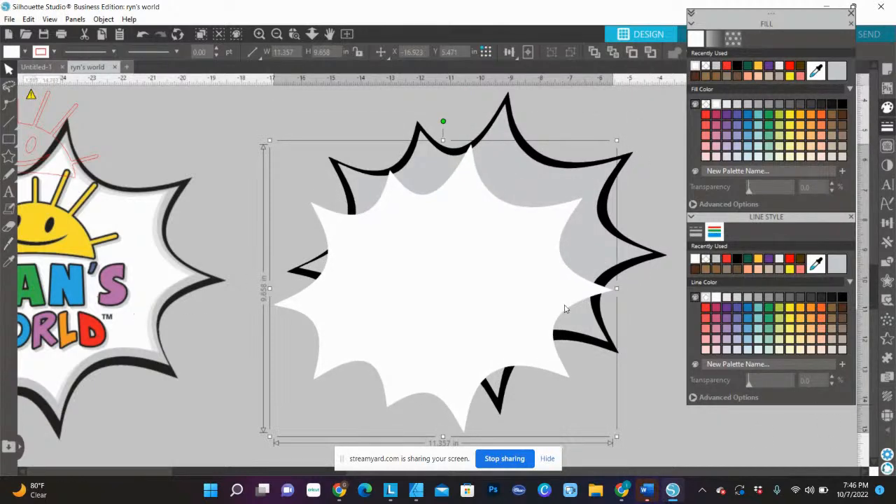
pyautogui.moveTo(514, 300); pyautogui.dragTo(546, 259)
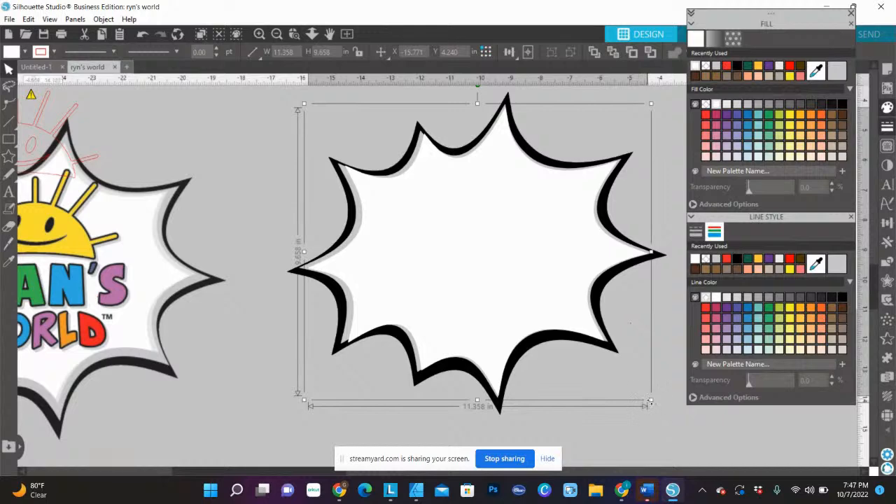
pyautogui.moveTo(650, 403); pyautogui.dragTo(642, 381)
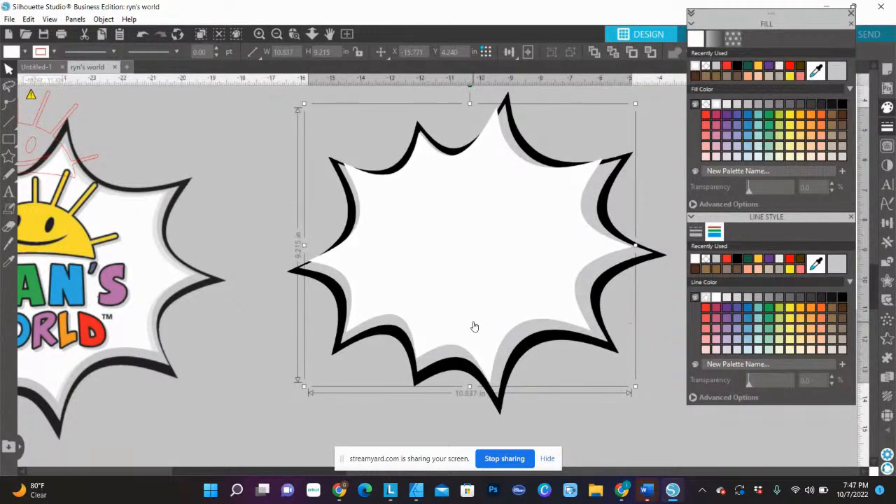
pyautogui.moveTo(491, 290); pyautogui.dragTo(495, 294)
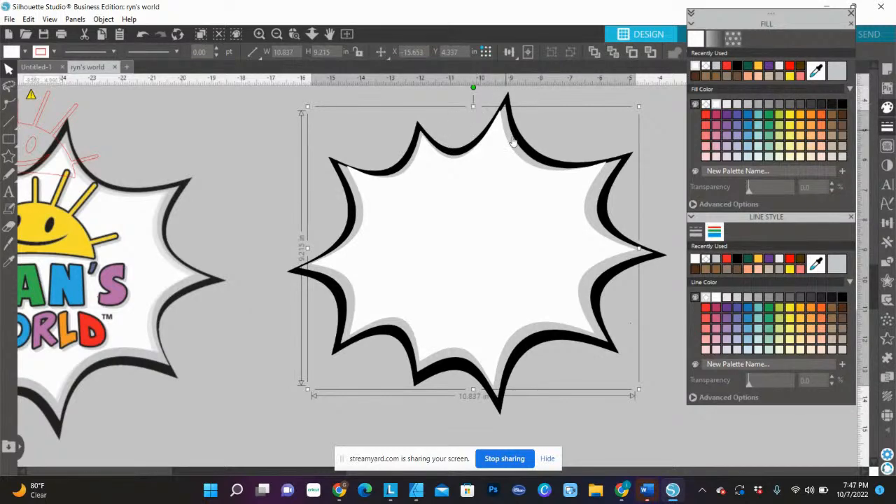
pyautogui.moveTo(581, 198); pyautogui.dragTo(582, 202)
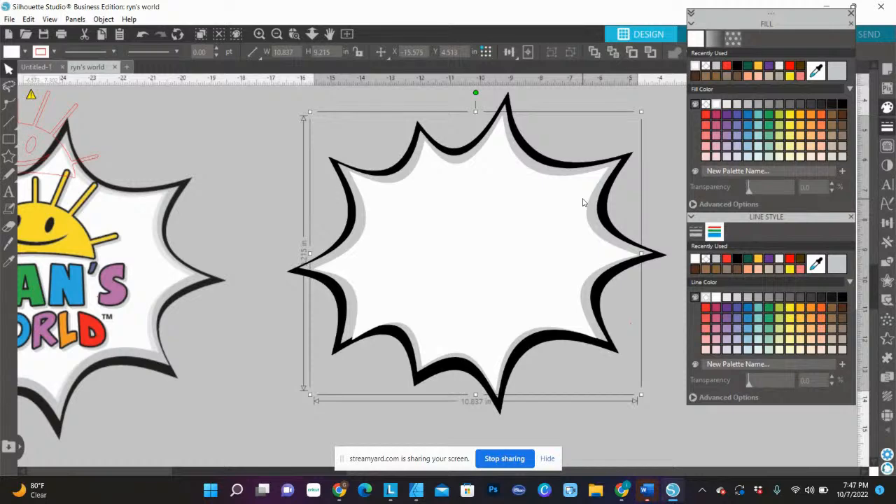
pyautogui.click(306, 400)
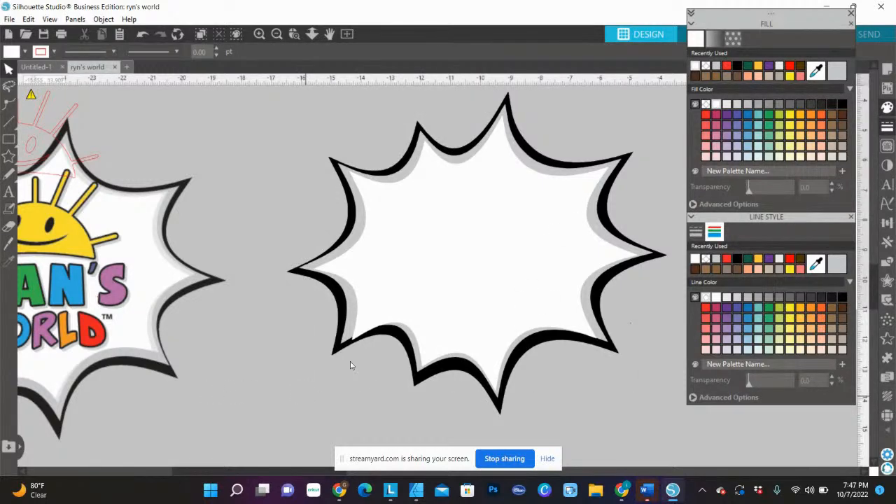
# Step: Refine the white burst's position and proportions within the gray border, making it about 11.0 by 9.2 in
pyautogui.click(404, 311)
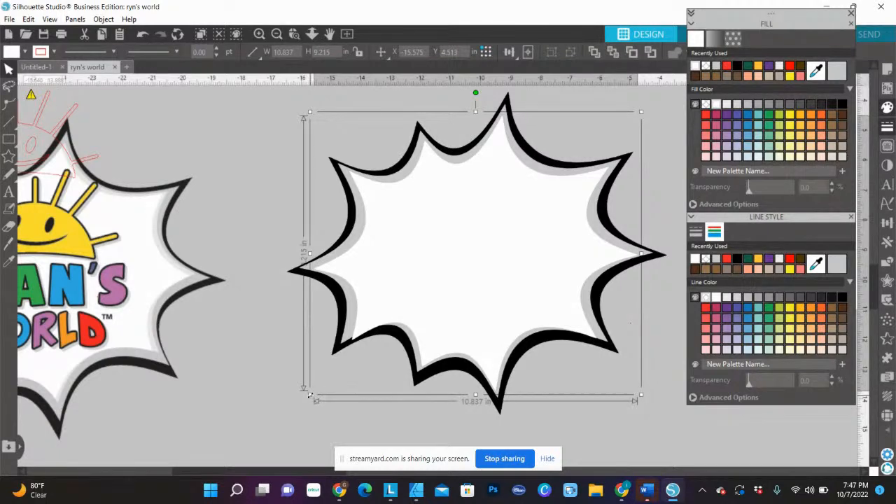
pyautogui.moveTo(310, 394); pyautogui.dragTo(315, 389)
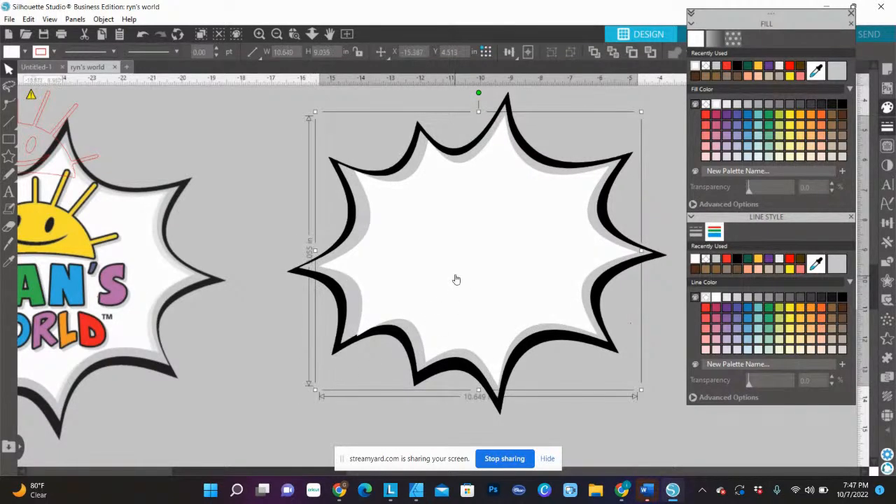
pyautogui.moveTo(455, 279); pyautogui.dragTo(450, 276)
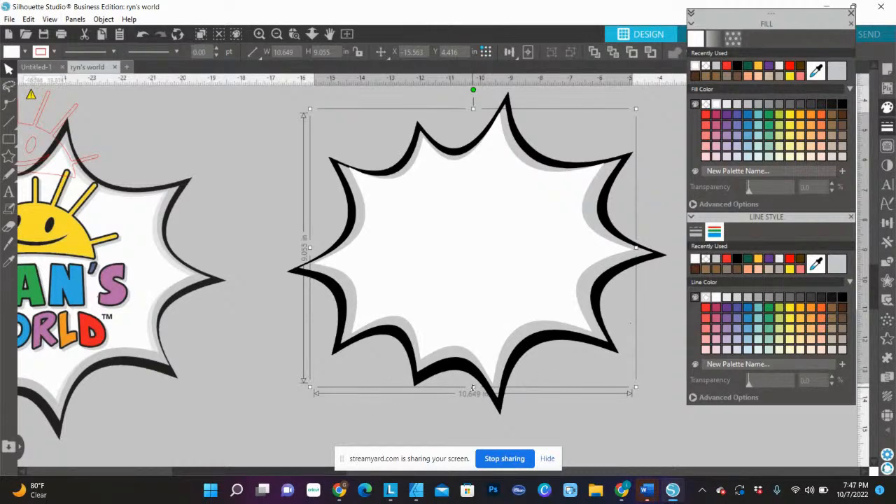
pyautogui.moveTo(474, 391); pyautogui.dragTo(474, 396)
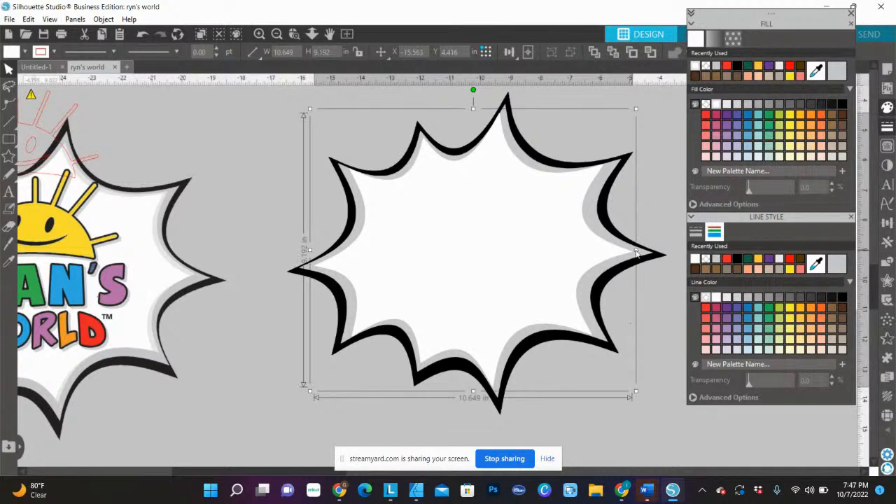
pyautogui.moveTo(636, 254); pyautogui.dragTo(646, 253)
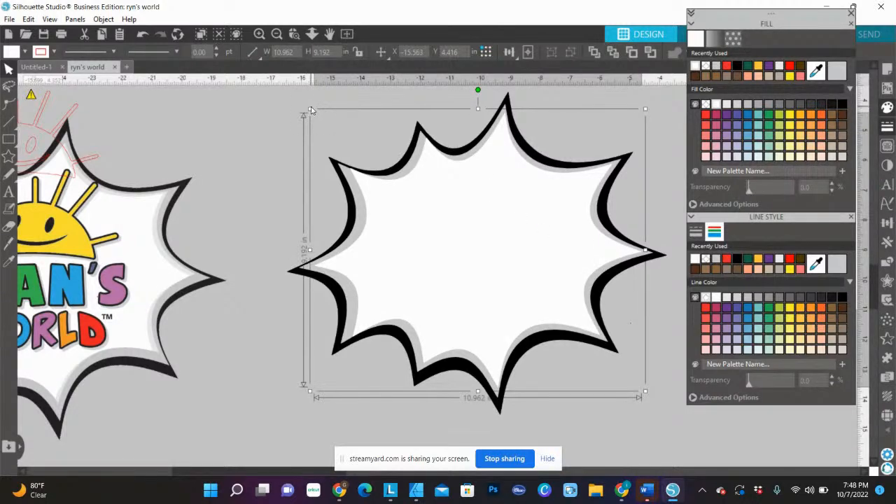
pyautogui.moveTo(311, 109); pyautogui.dragTo(309, 110)
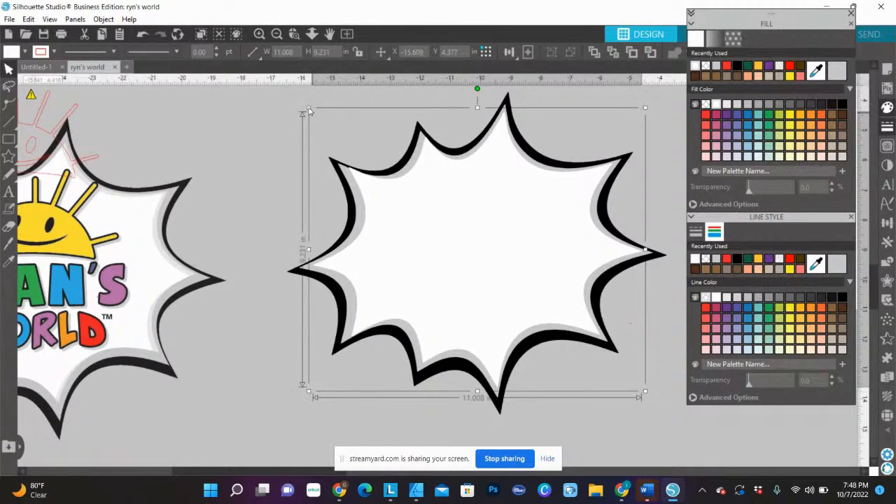
pyautogui.click(287, 156)
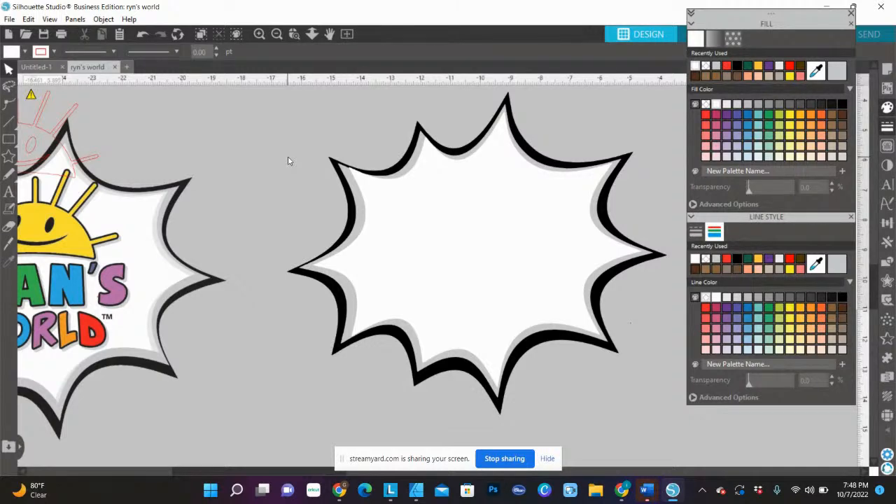
# Step: Reduce the reference logo to about 8.15 by 6.94 in and place it beside the layered burst
pyautogui.moveTo(104, 285); pyautogui.dragTo(230, 219)
pyautogui.click(319, 181)
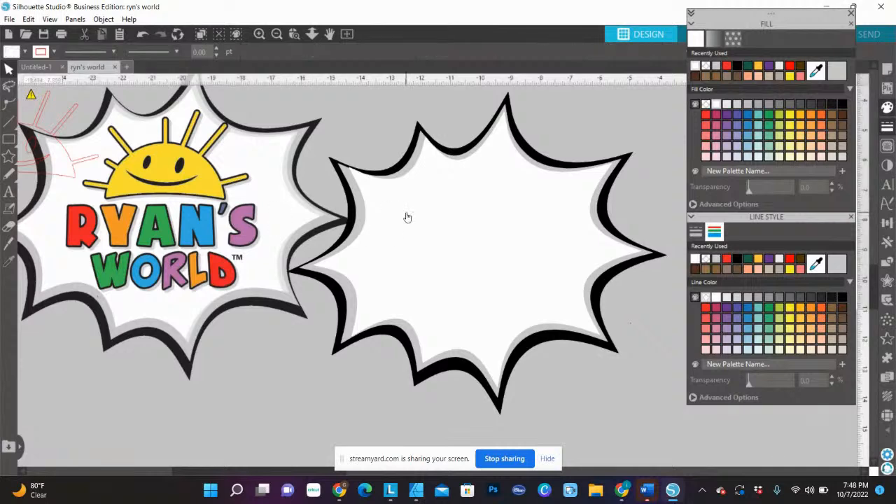
pyautogui.click(369, 187)
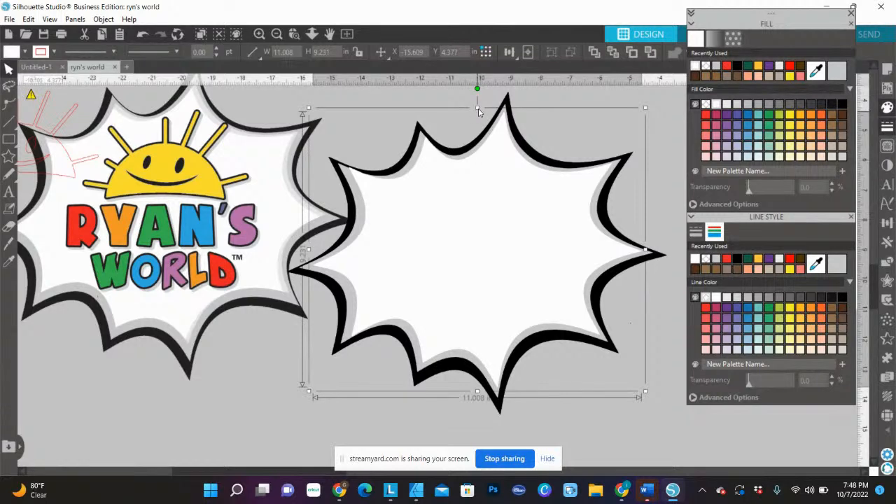
pyautogui.moveTo(479, 112); pyautogui.dragTo(479, 112)
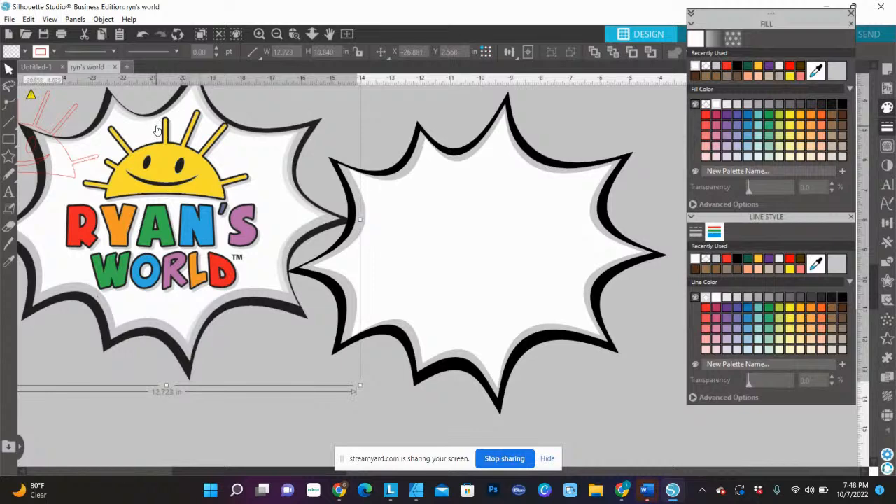
pyautogui.moveTo(161, 124); pyautogui.dragTo(130, 140)
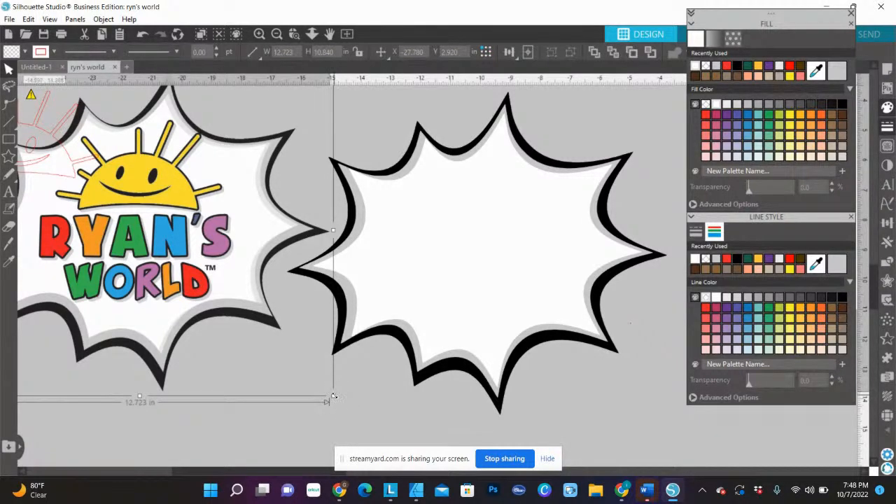
pyautogui.moveTo(334, 396); pyautogui.dragTo(197, 286)
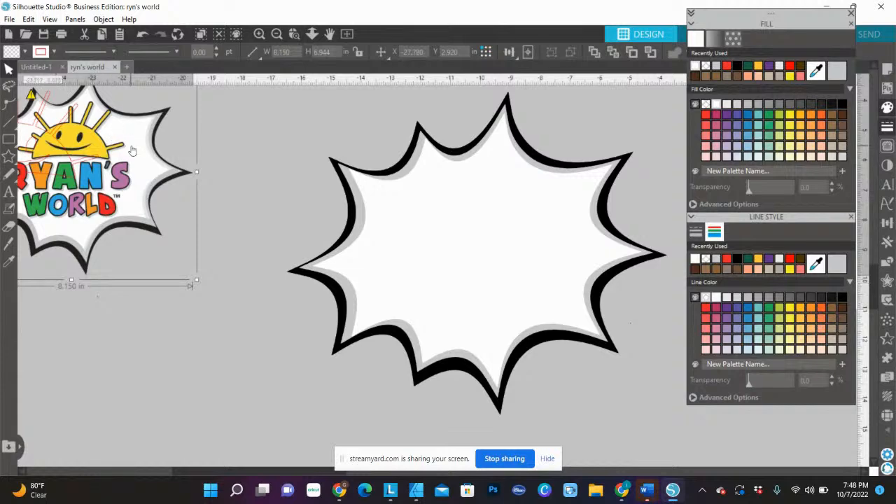
pyautogui.moveTo(133, 150); pyautogui.dragTo(264, 166)
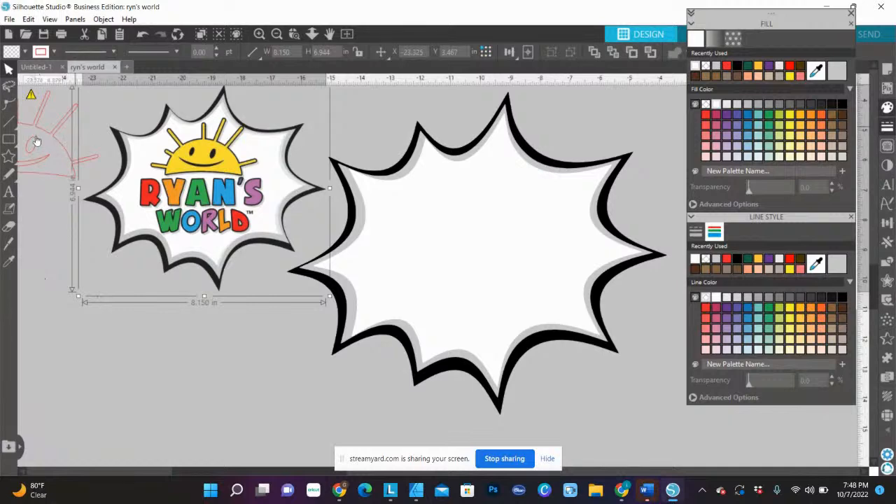
# Step: Move the traced sun outline out from behind the logo to an empty area and shift it fully into close-up view
pyautogui.moveTo(37, 141)
pyautogui.mouseDown()
pyautogui.moveTo(49, 161)
pyautogui.moveTo(77, 319)
pyautogui.moveTo(235, 343)
pyautogui.moveTo(223, 314)
pyautogui.mouseUp()
pyautogui.click(223, 315)
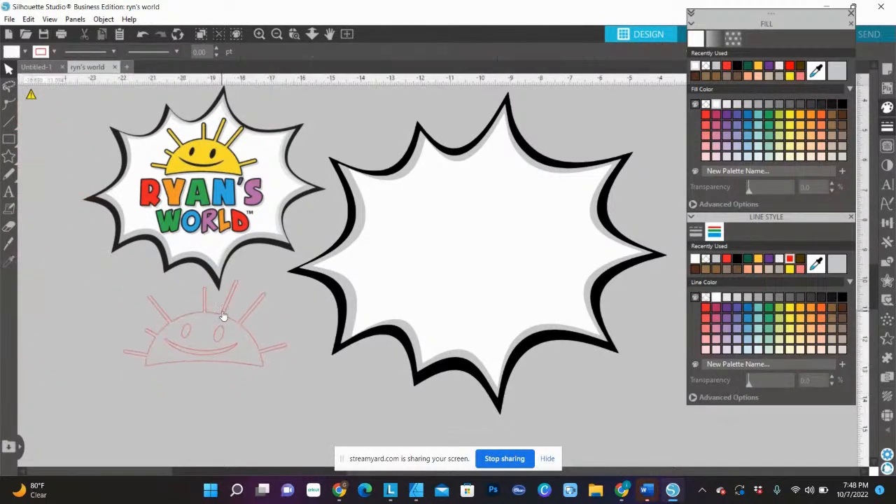
pyautogui.click(294, 35)
pyautogui.moveTo(102, 285)
pyautogui.mouseDown()
pyautogui.moveTo(254, 394)
pyautogui.moveTo(255, 405)
pyautogui.mouseUp()
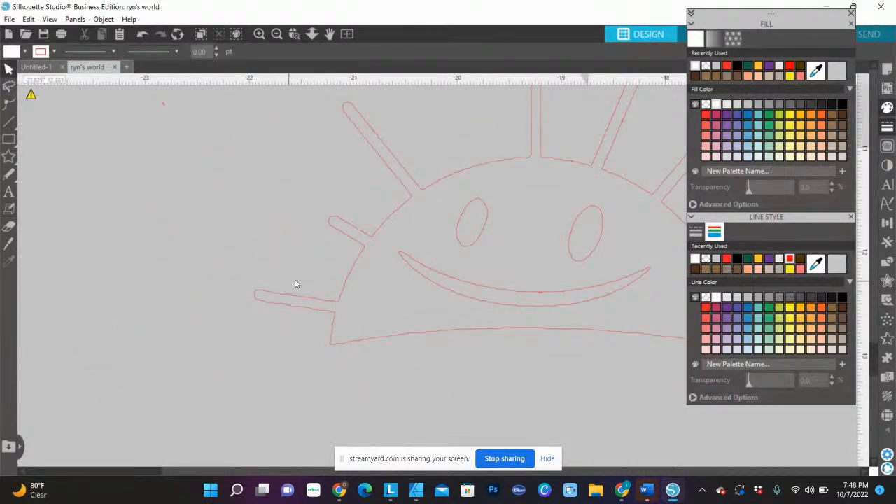
pyautogui.moveTo(585, 166); pyautogui.dragTo(415, 206)
pyautogui.click(138, 186)
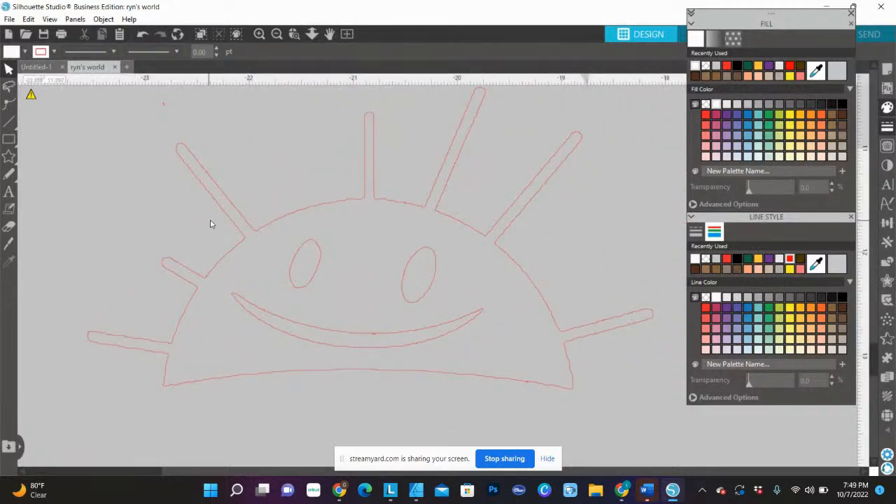
# Step: Release the sun's compound path and open its outer outline for point editing
pyautogui.click(404, 205)
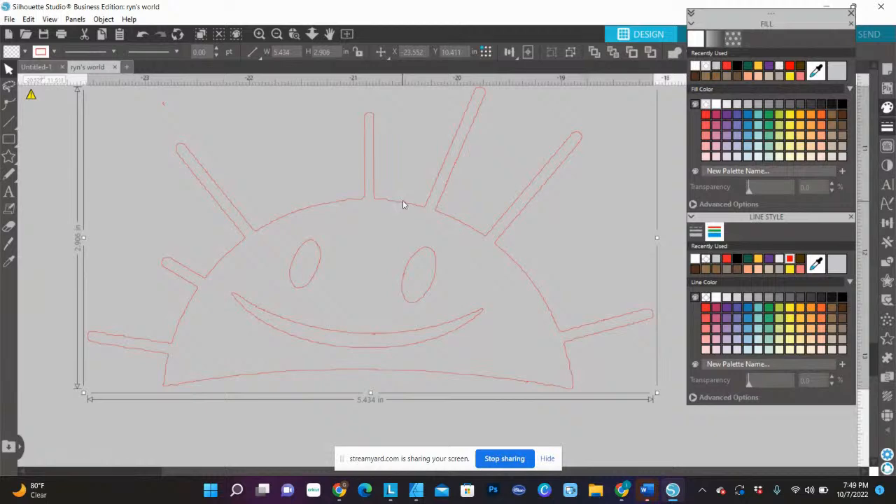
pyautogui.rightClick(404, 204)
pyautogui.click(455, 343)
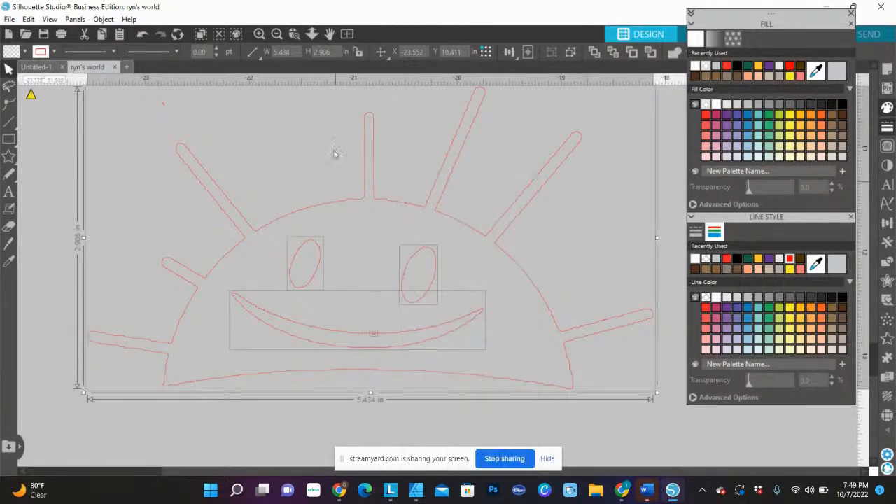
pyautogui.click(301, 95)
pyautogui.doubleClick(382, 201)
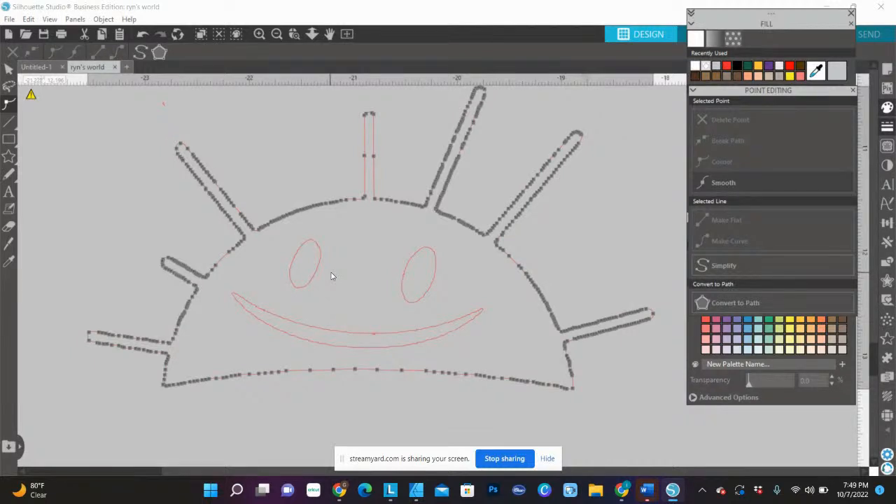
pyautogui.click(710, 269)
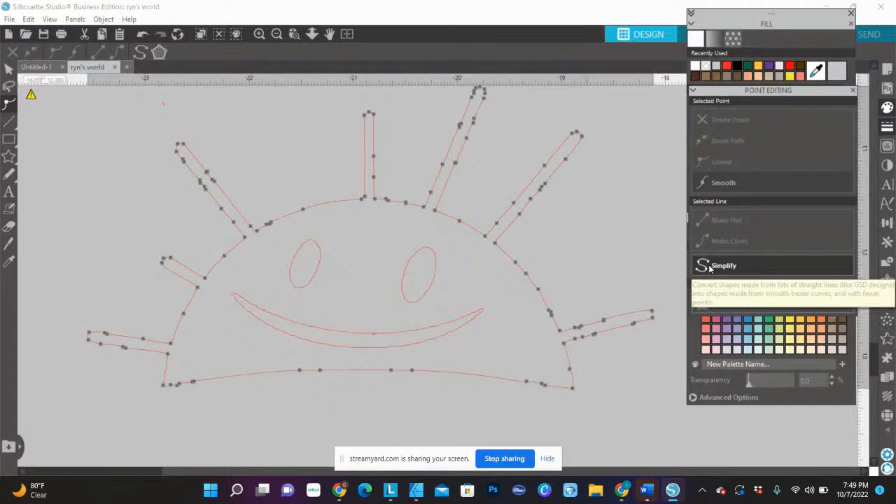
pyautogui.click(710, 268)
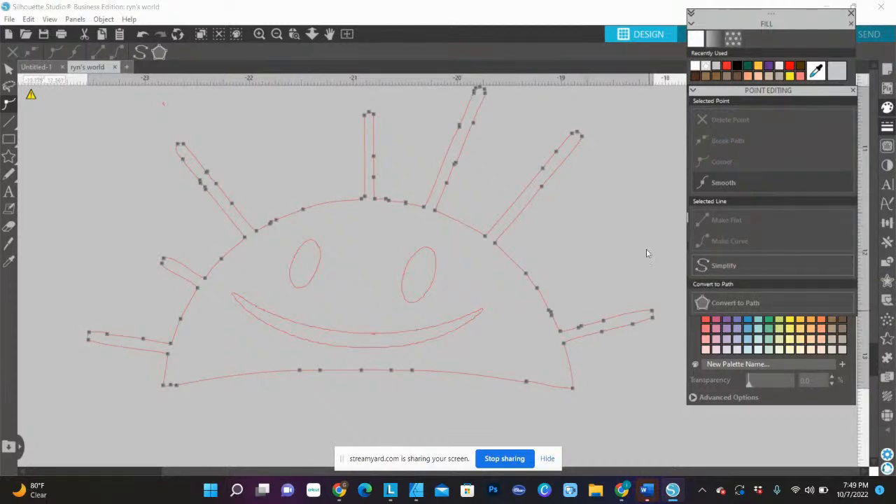
pyautogui.click(144, 36)
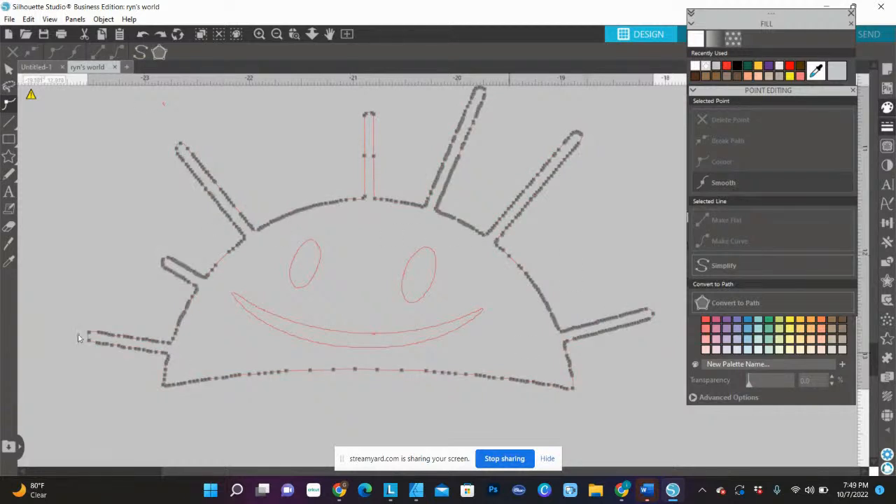
# Step: Simplify the sun's outer outline three times to reduce its edit points
pyautogui.click(744, 266)
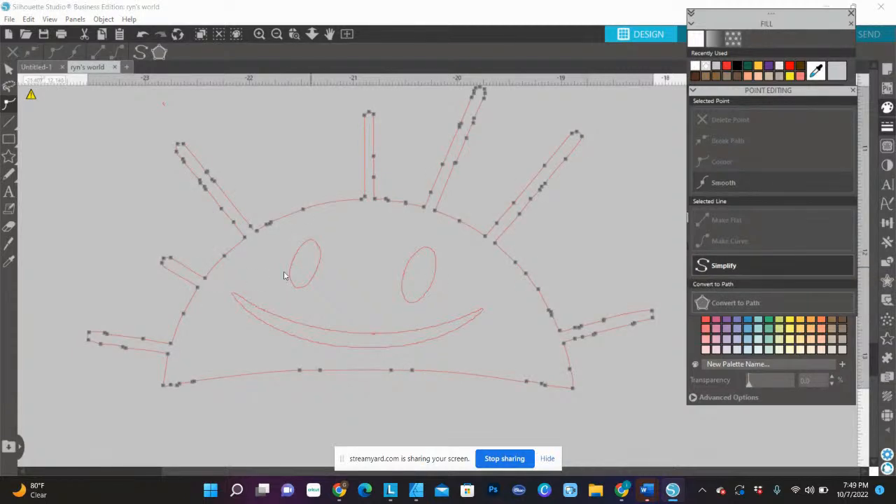
pyautogui.click(767, 267)
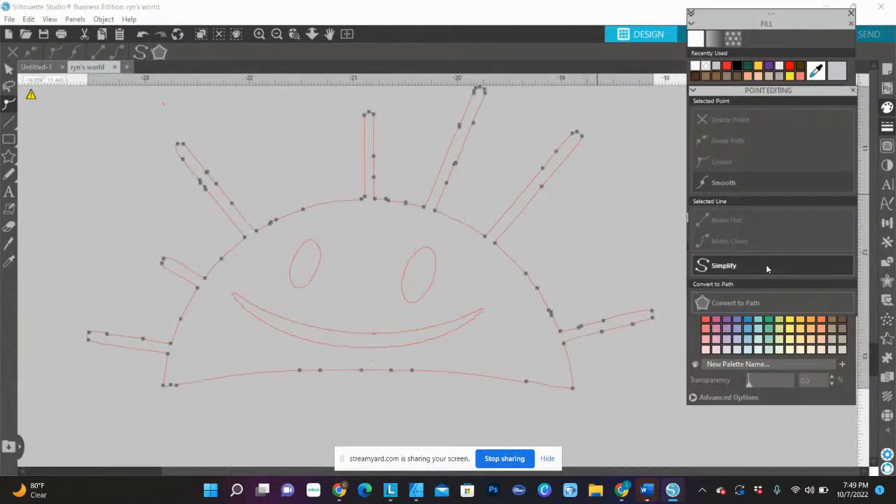
pyautogui.click(767, 267)
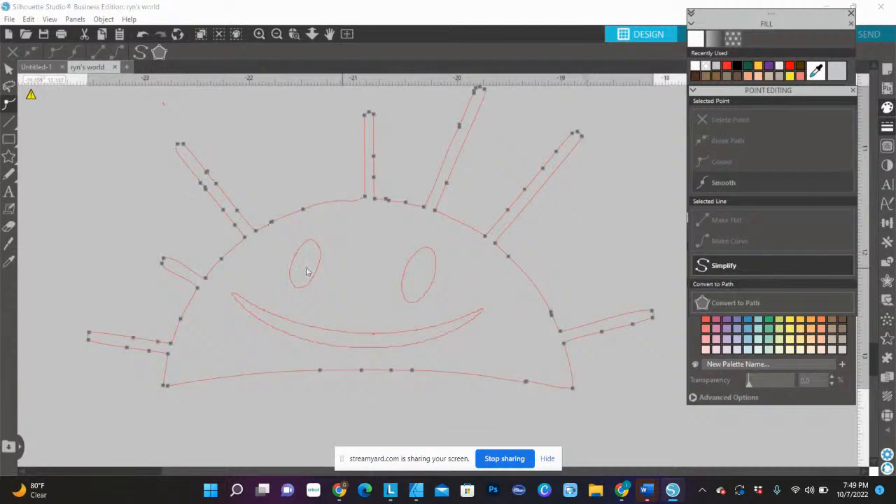
# Step: Reopen the sun's outer outline for point editing and delete the extra point just beside the upright center ray's base
pyautogui.click(109, 191)
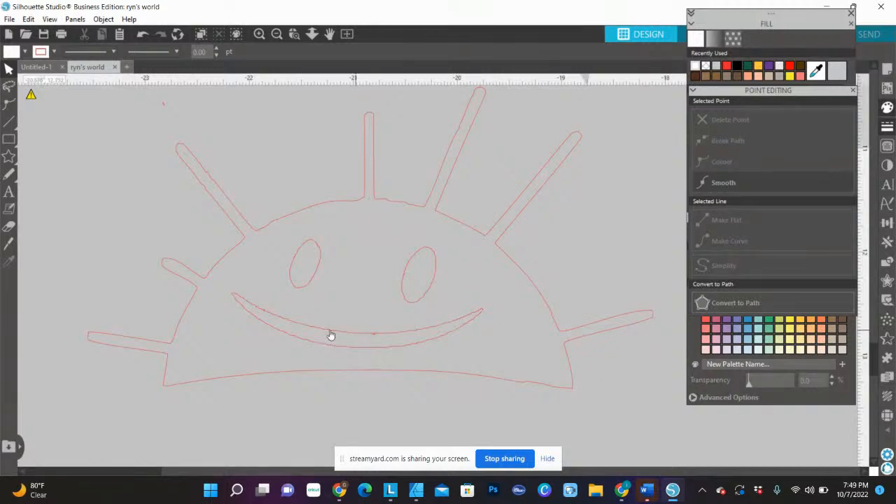
pyautogui.doubleClick(381, 205)
pyautogui.click(385, 200)
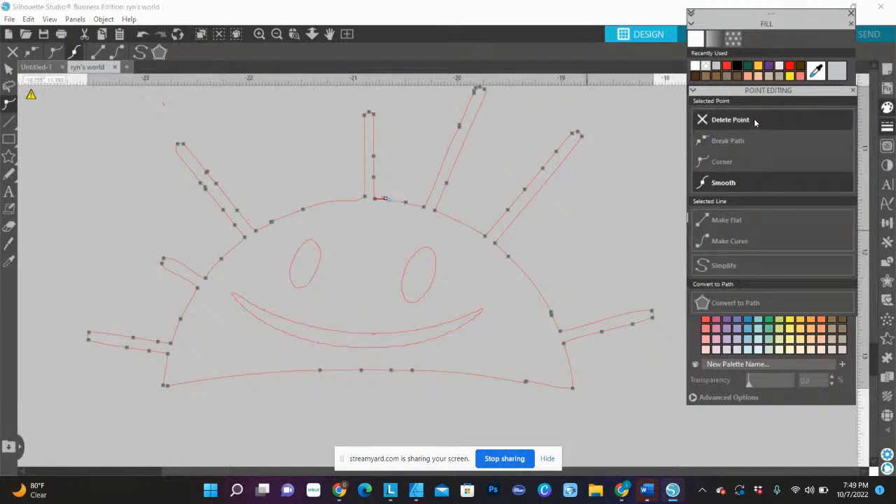
pyautogui.click(730, 120)
pyautogui.click(412, 175)
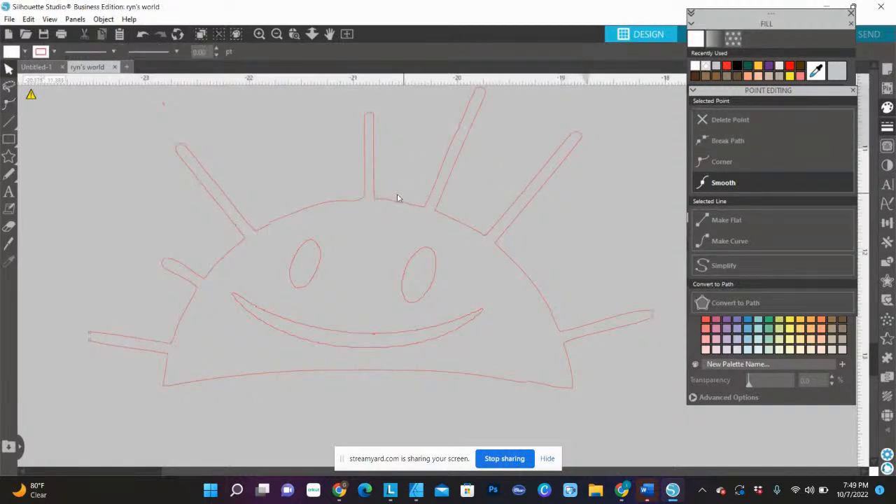
# Step: Delete the two extra points on the dome outline between the center ray and the longest ray
pyautogui.click(405, 203)
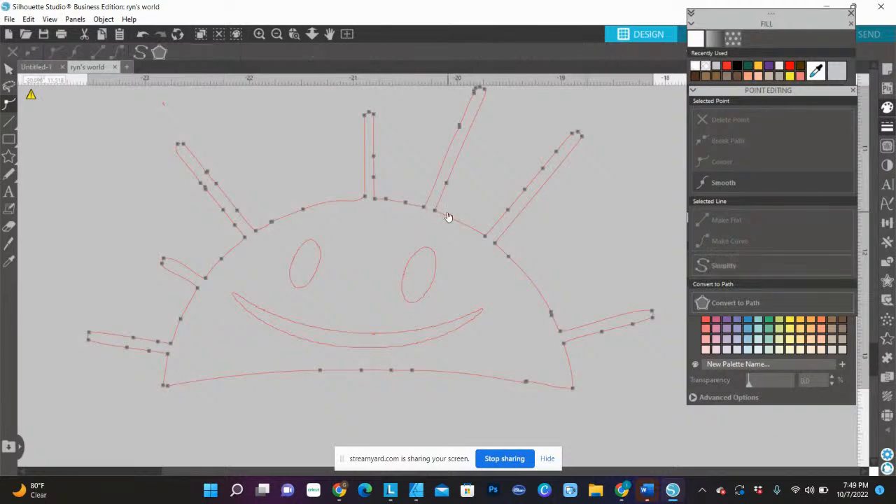
pyautogui.click(406, 203)
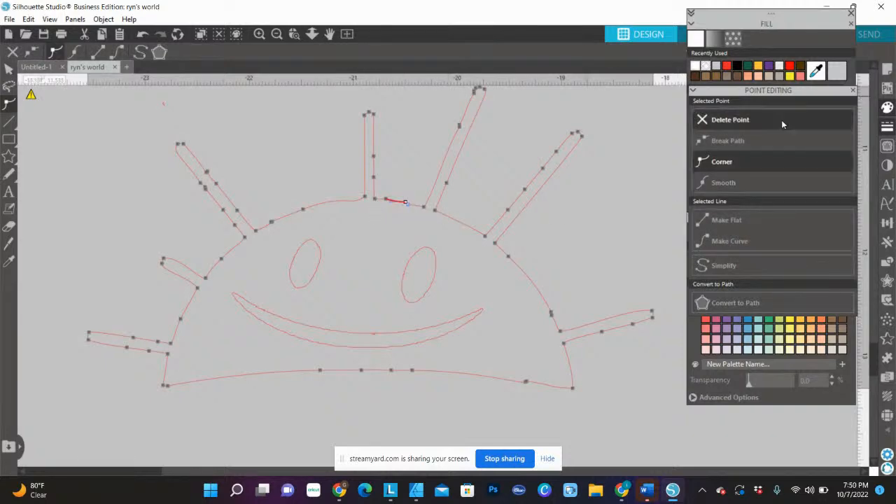
pyautogui.click(781, 119)
pyautogui.click(782, 119)
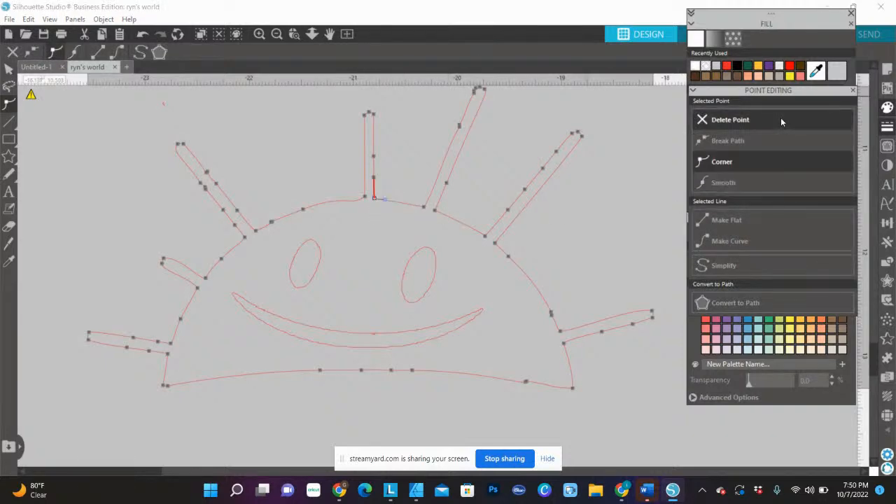
pyautogui.click(410, 147)
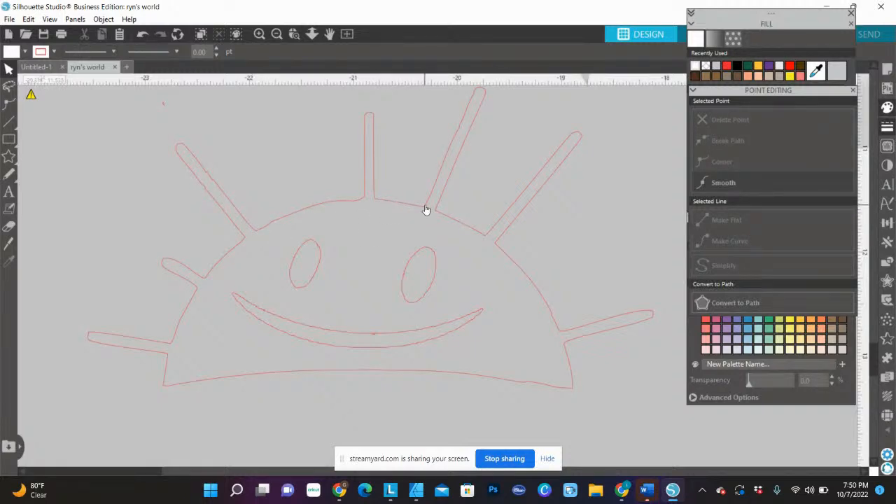
# Step: Delete the extra point midway along the upper edge of the sun's long left ray
pyautogui.doubleClick(201, 173)
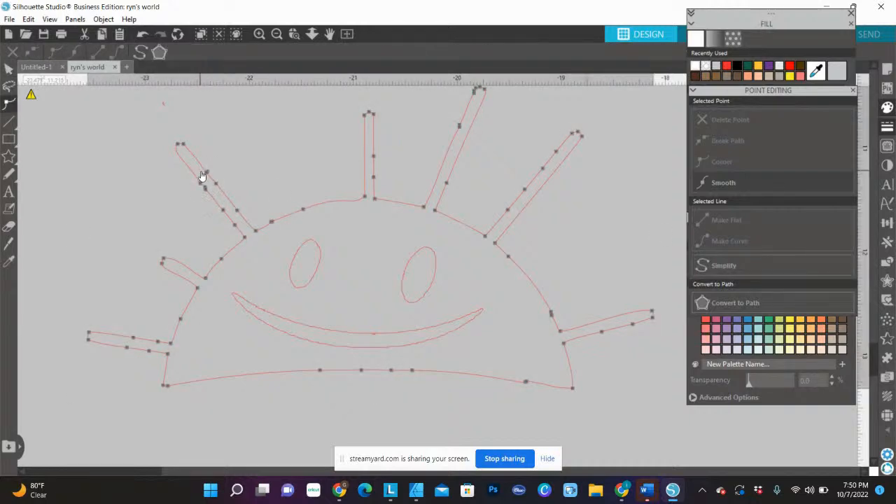
pyautogui.click(206, 173)
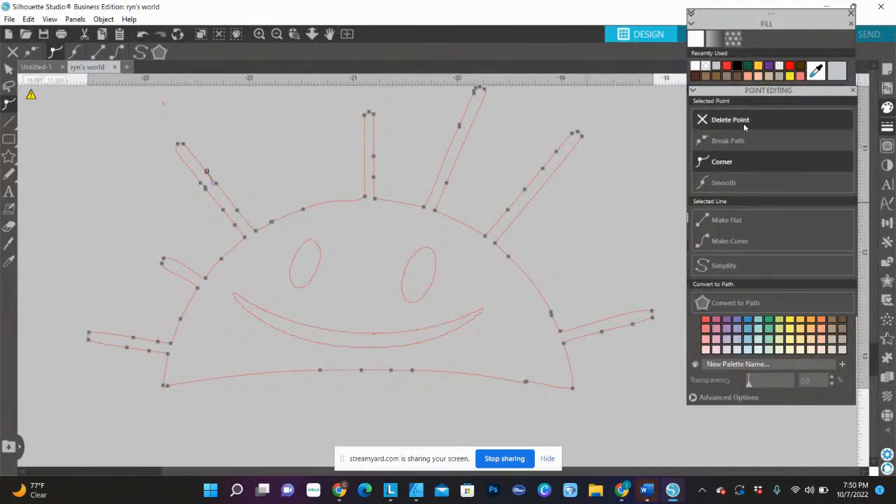
pyautogui.click(745, 121)
pyautogui.click(246, 152)
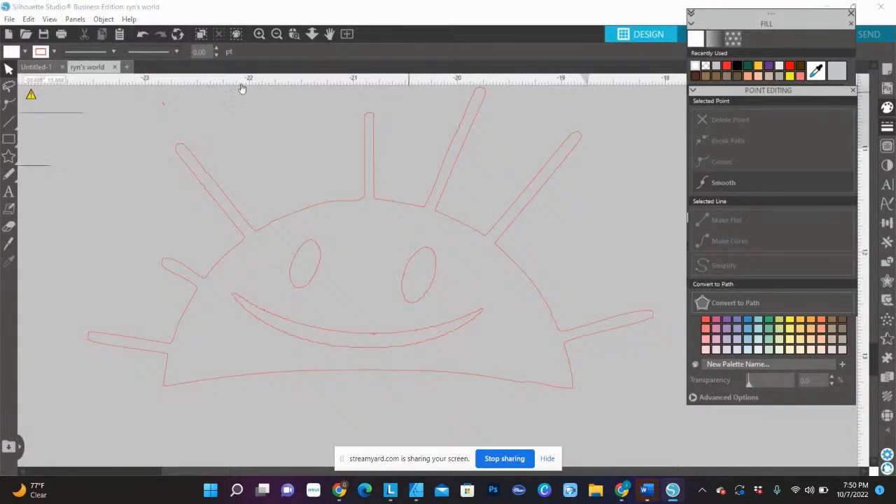
# Step: Delete the traced sun outline together with its eyes and smile
pyautogui.click(374, 183)
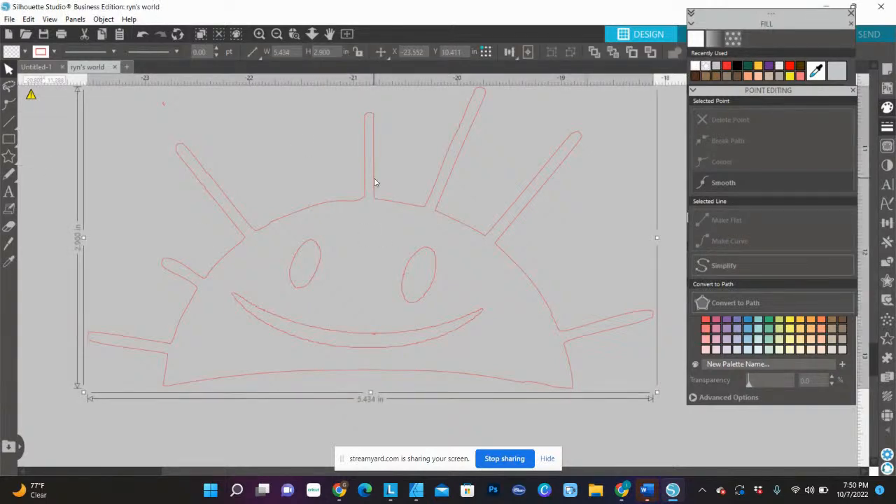
pyautogui.press('Delete')
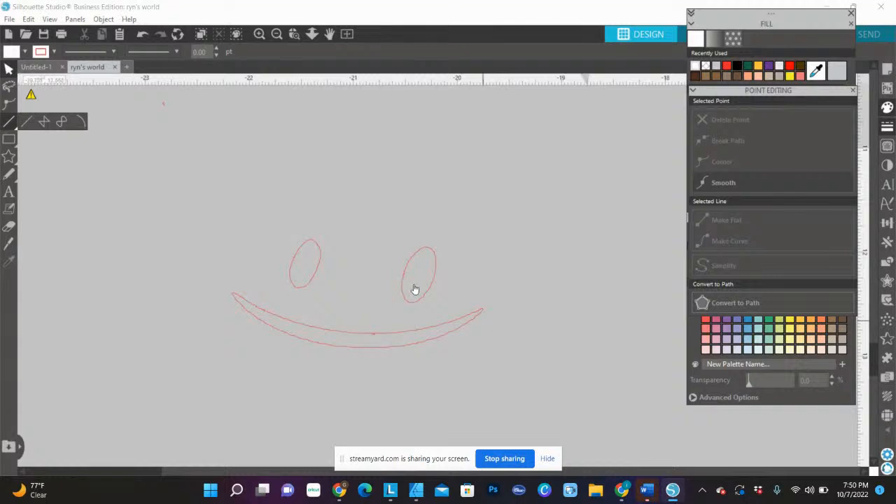
pyautogui.moveTo(214, 168); pyautogui.dragTo(568, 290)
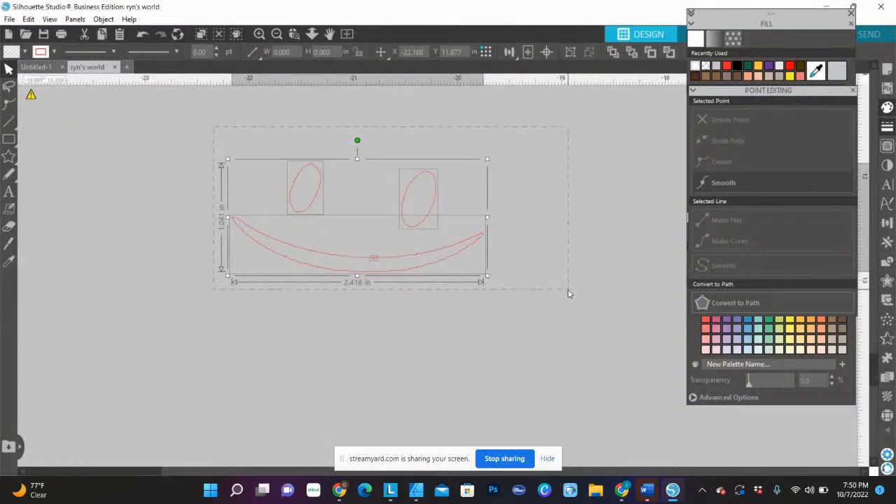
pyautogui.press('Delete')
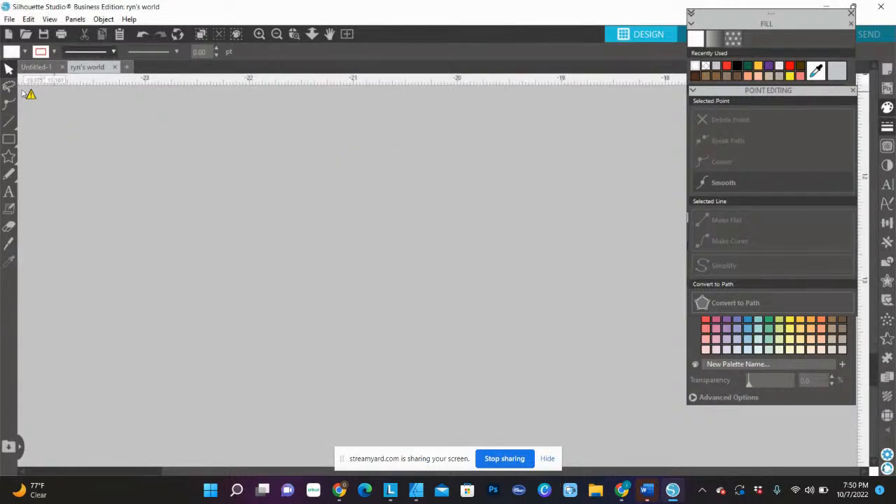
# Step: Merge the kisspng Ryan's World logo image from the Downloads folder into the document
pyautogui.click(9, 19)
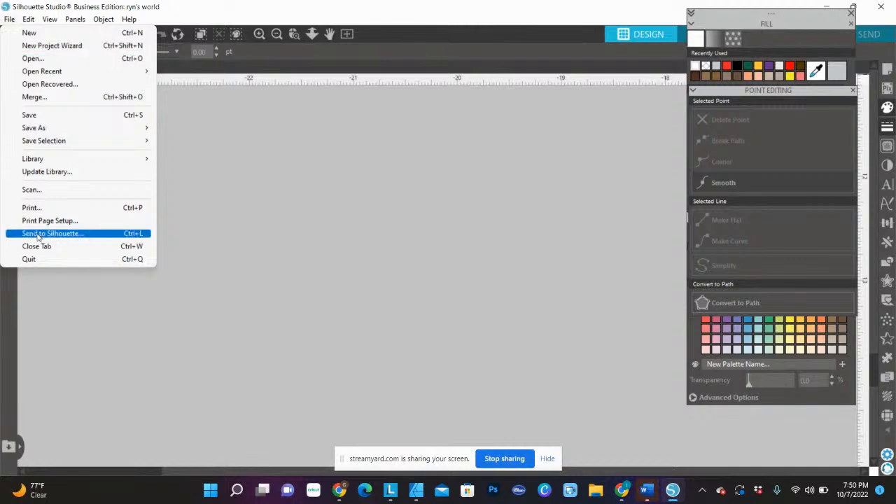
pyautogui.moveTo(49, 19)
pyautogui.moveTo(11, 21)
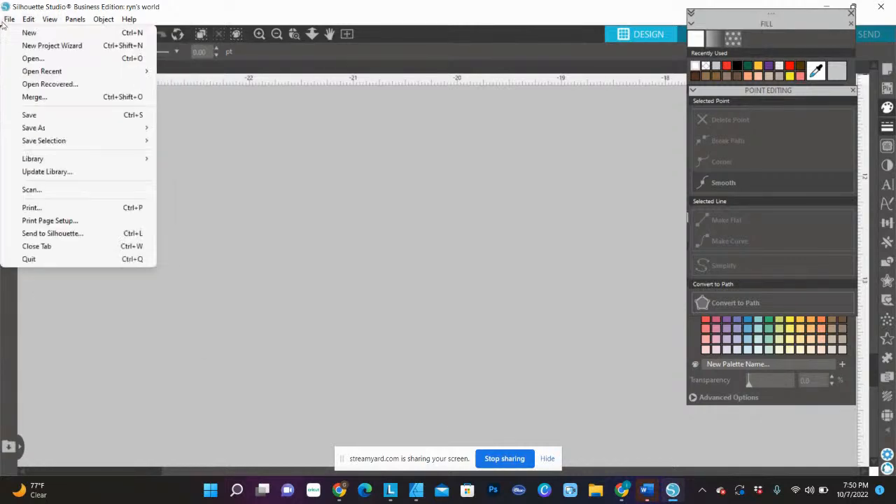
pyautogui.click(33, 97)
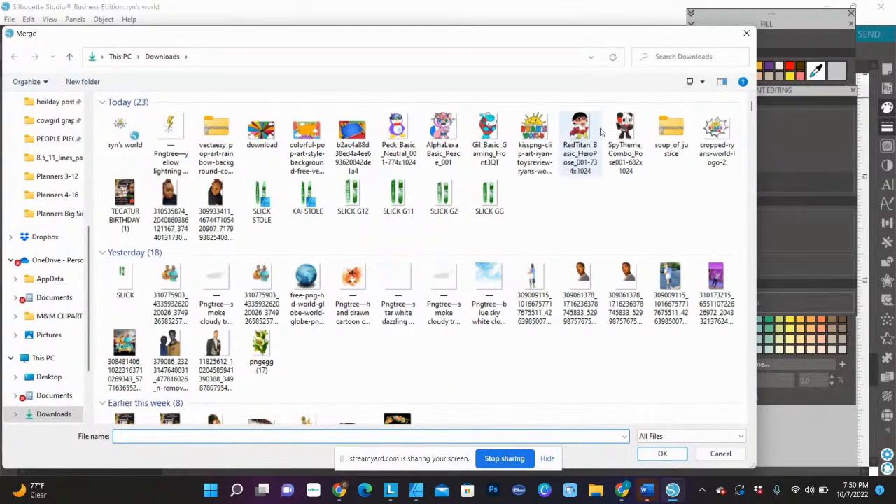
pyautogui.click(536, 127)
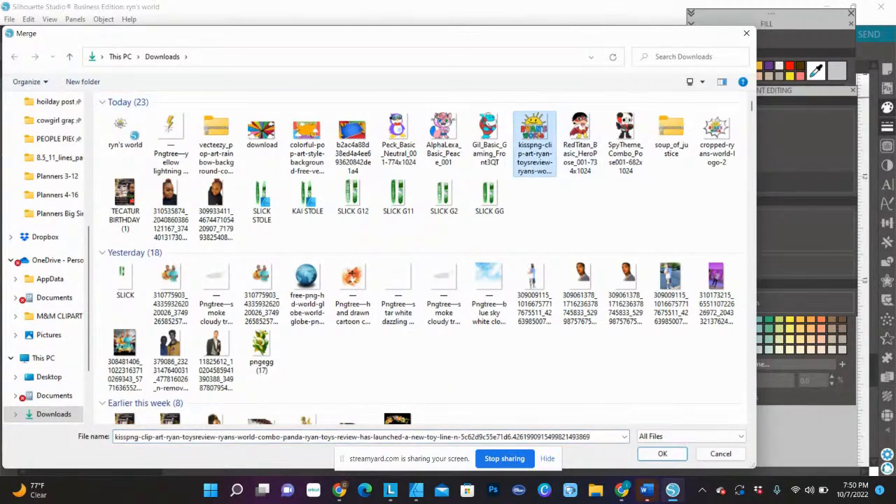
pyautogui.click(680, 453)
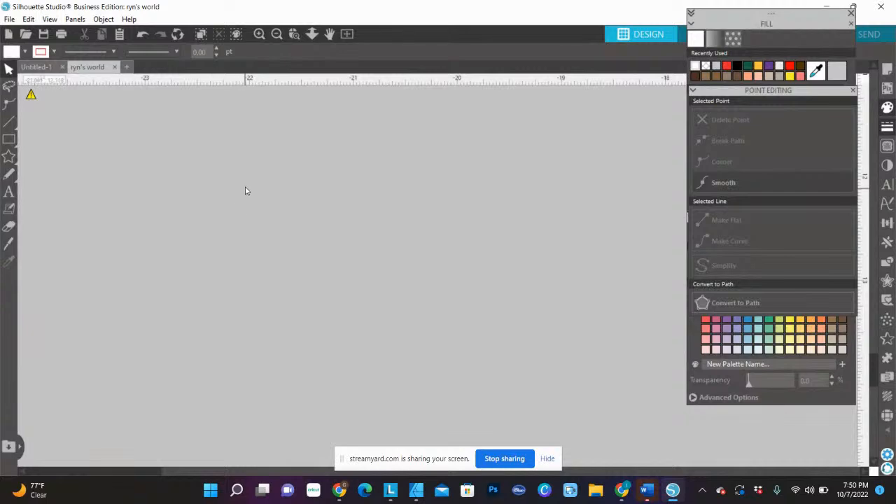
# Step: Try the imported logo beside the page near the large burst and move it back onto the page
pyautogui.click(346, 33)
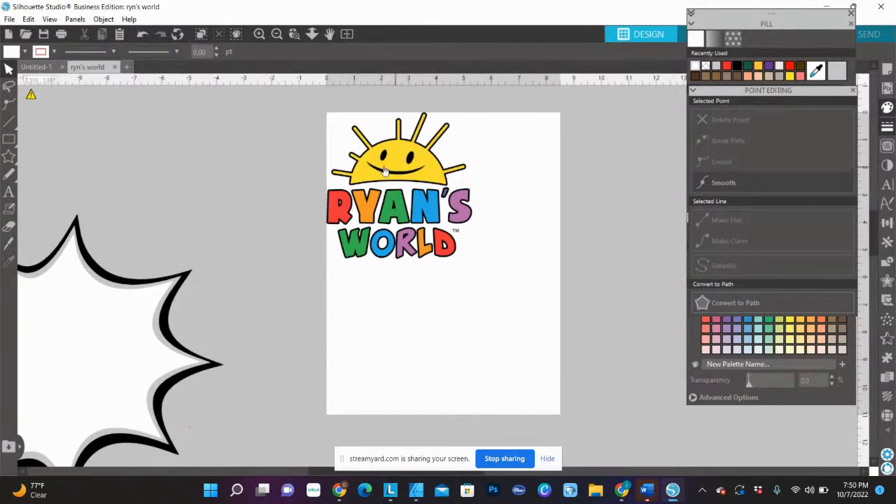
pyautogui.moveTo(383, 243); pyautogui.dragTo(204, 219)
pyautogui.scroll(-3, 362, 282)
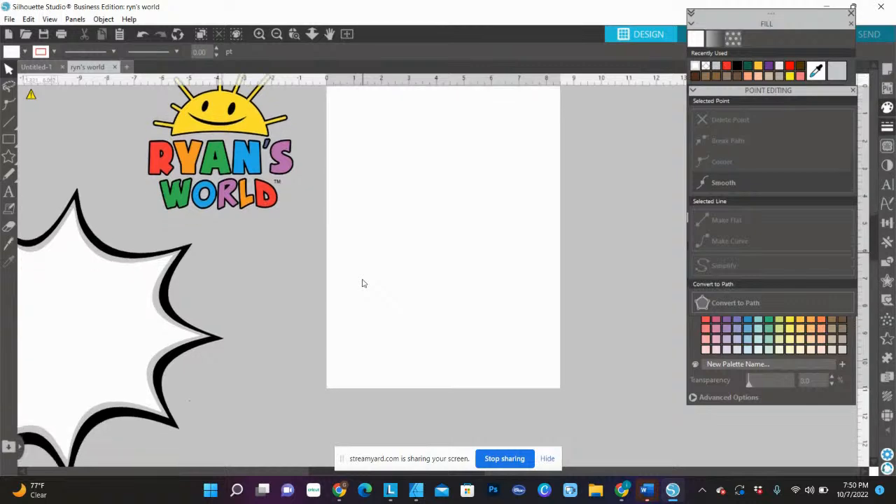
pyautogui.moveTo(247, 157); pyautogui.dragTo(417, 163)
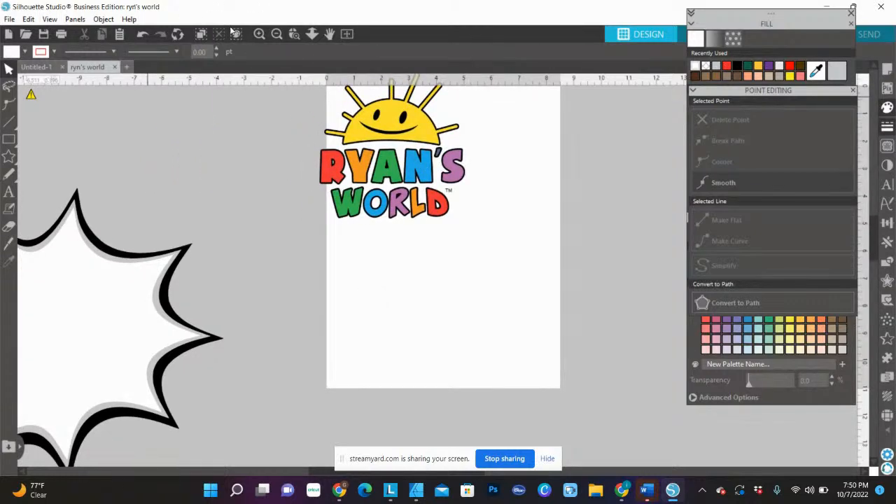
# Step: Move the small reference logo away from the large burst and group the burst's layers
pyautogui.click(277, 34)
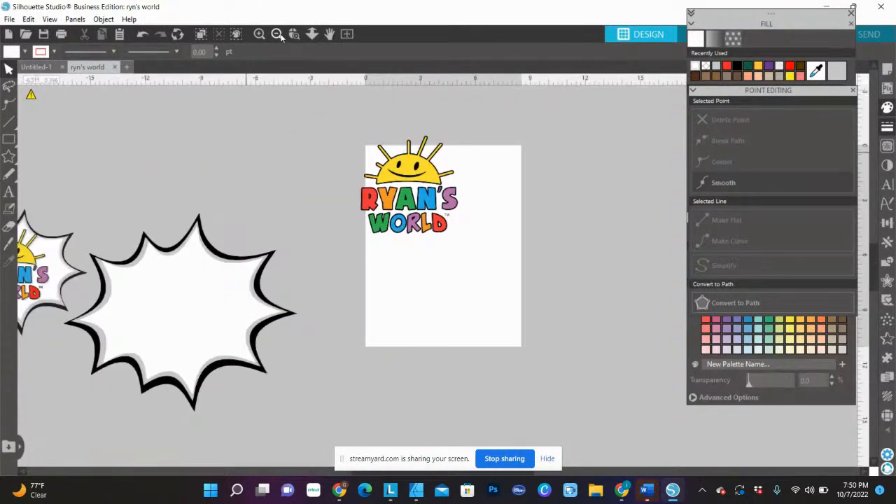
pyautogui.click(277, 34)
pyautogui.moveTo(285, 250); pyautogui.dragTo(168, 143)
pyautogui.moveTo(232, 210); pyautogui.dragTo(366, 360)
pyautogui.rightClick(331, 271)
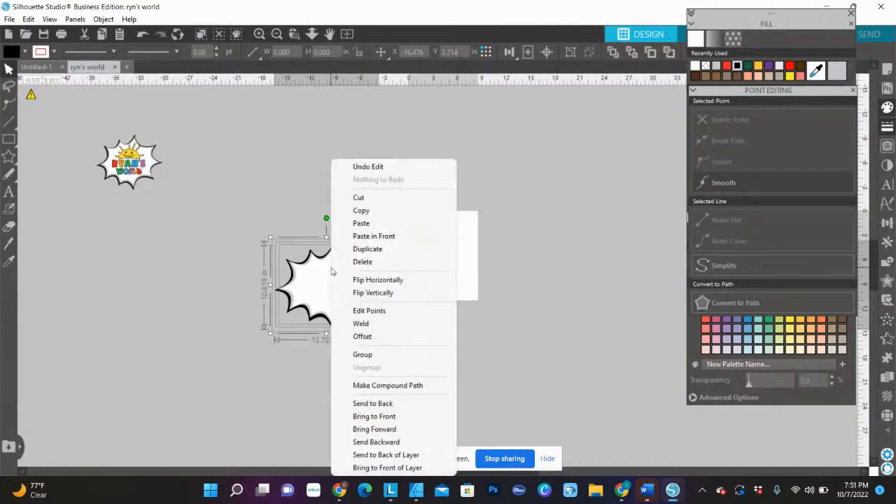
pyautogui.click(362, 354)
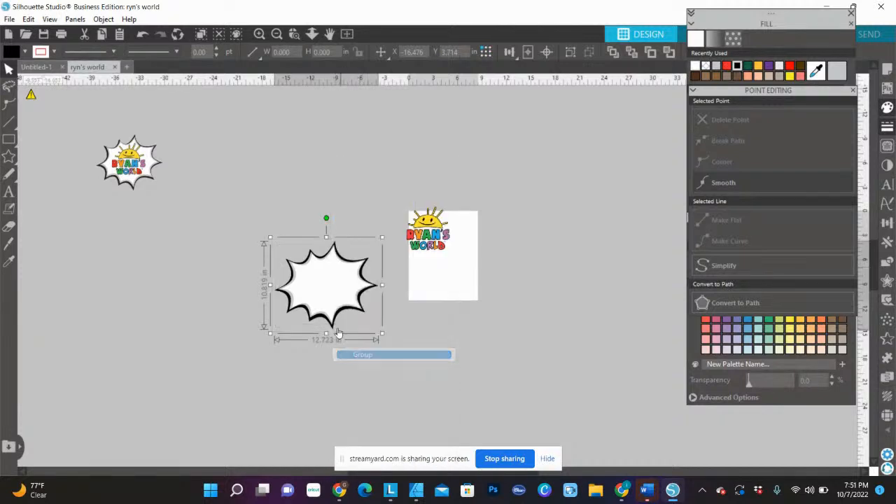
# Step: Move the grouped burst up beside the reference logo and delete the stray pieces left in its former area
pyautogui.moveTo(332, 304); pyautogui.dragTo(280, 183)
pyautogui.moveTo(268, 258); pyautogui.dragTo(397, 348)
pyautogui.press('Delete')
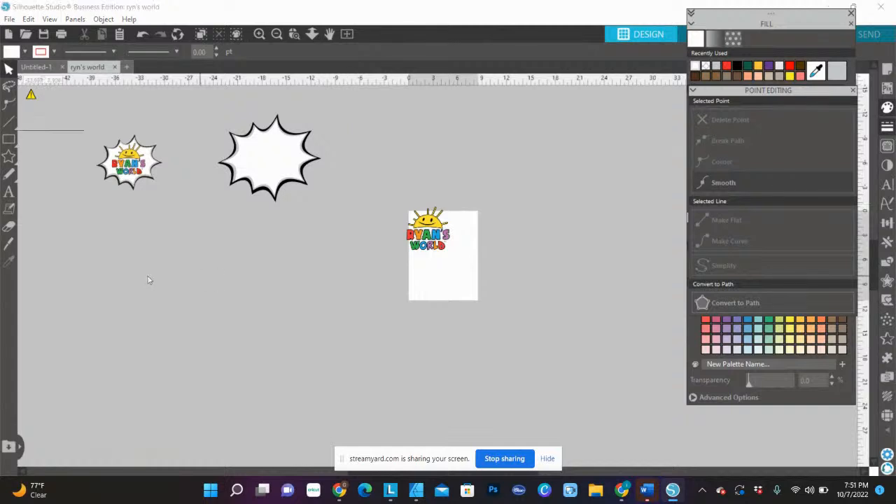
# Step: Move the imported logo off the page, enlarge it to about 43.0 by 43.3 in, and center it in the work area
pyautogui.moveTo(422, 220); pyautogui.dragTo(282, 237)
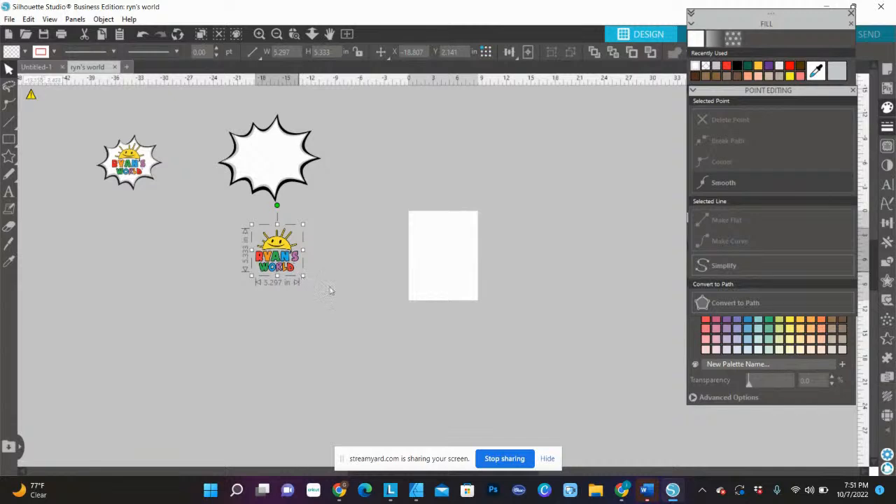
pyautogui.moveTo(331, 291); pyautogui.dragTo(420, 352)
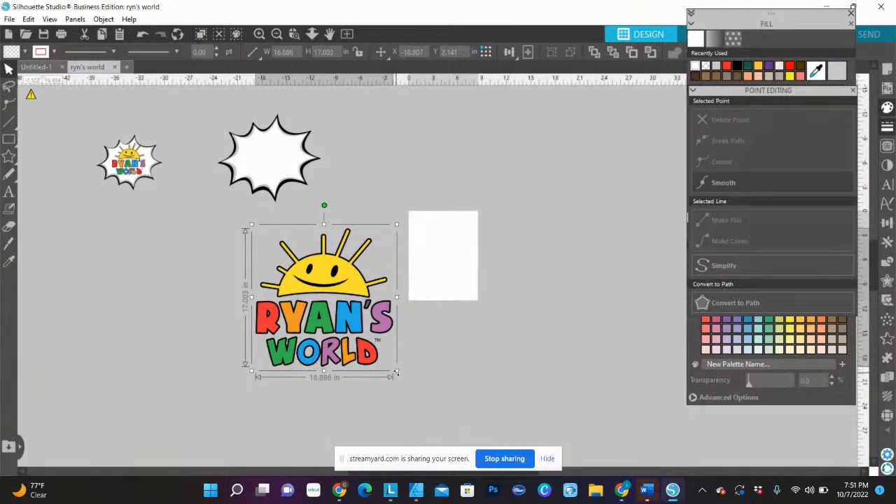
pyautogui.moveTo(396, 372); pyautogui.dragTo(636, 479)
pyautogui.moveTo(449, 241); pyautogui.dragTo(322, 168)
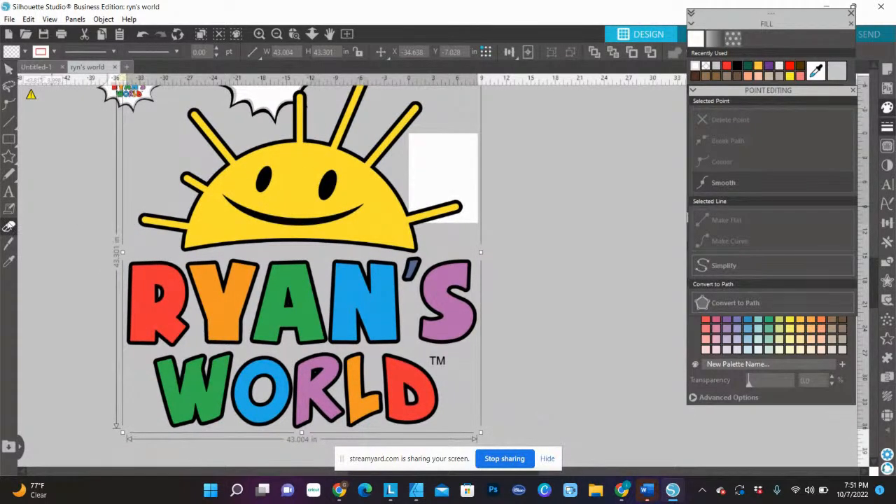
# Step: Erase the word RYAN'S from the enlarged logo with the Eraser set to 2.000 in
pyautogui.click(10, 226)
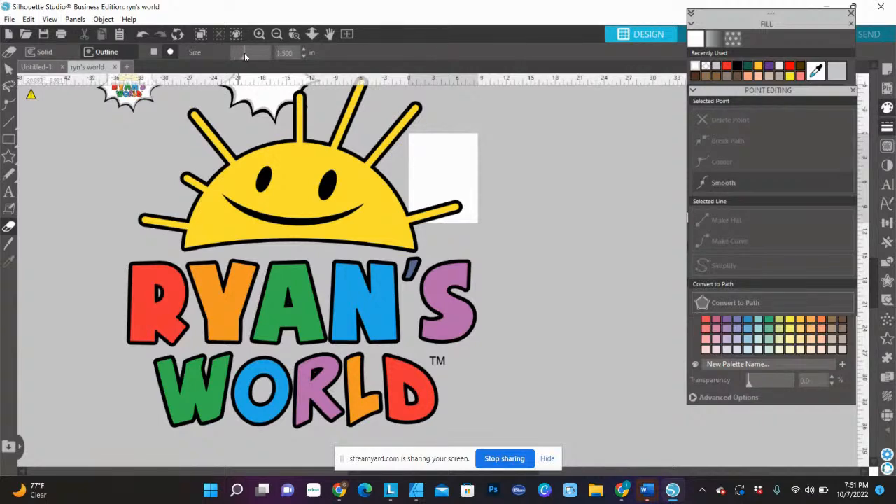
pyautogui.moveTo(244, 52); pyautogui.dragTo(249, 52)
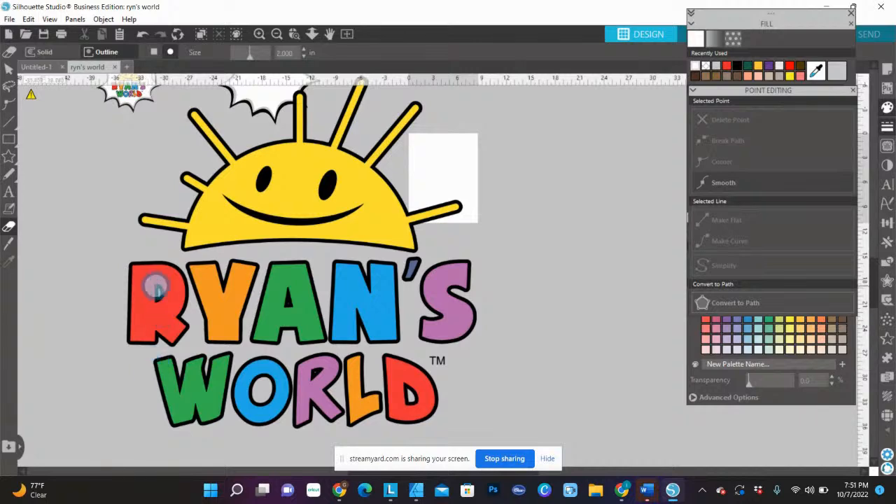
pyautogui.moveTo(134, 266)
pyautogui.mouseDown()
pyautogui.moveTo(137, 340)
pyautogui.moveTo(187, 329)
pyautogui.moveTo(184, 287)
pyautogui.moveTo(149, 264)
pyautogui.moveTo(166, 328)
pyautogui.moveTo(144, 313)
pyautogui.moveTo(182, 297)
pyautogui.moveTo(188, 270)
pyautogui.moveTo(483, 275)
pyautogui.moveTo(406, 285)
pyautogui.moveTo(479, 295)
pyautogui.moveTo(464, 332)
pyautogui.moveTo(429, 333)
pyautogui.moveTo(446, 313)
pyautogui.moveTo(236, 288)
pyautogui.moveTo(201, 292)
pyautogui.moveTo(407, 293)
pyautogui.moveTo(184, 299)
pyautogui.moveTo(205, 308)
pyautogui.moveTo(399, 318)
pyautogui.moveTo(400, 328)
pyautogui.moveTo(354, 328)
pyautogui.moveTo(412, 336)
pyautogui.moveTo(200, 326)
pyautogui.mouseUp()
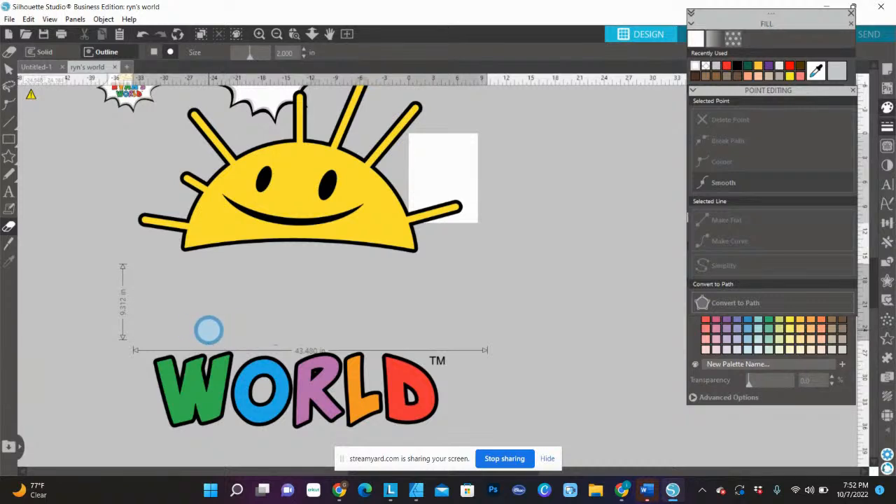
pyautogui.moveTo(275, 338)
pyautogui.mouseDown()
pyautogui.moveTo(410, 320)
pyautogui.moveTo(553, 320)
pyautogui.mouseUp()
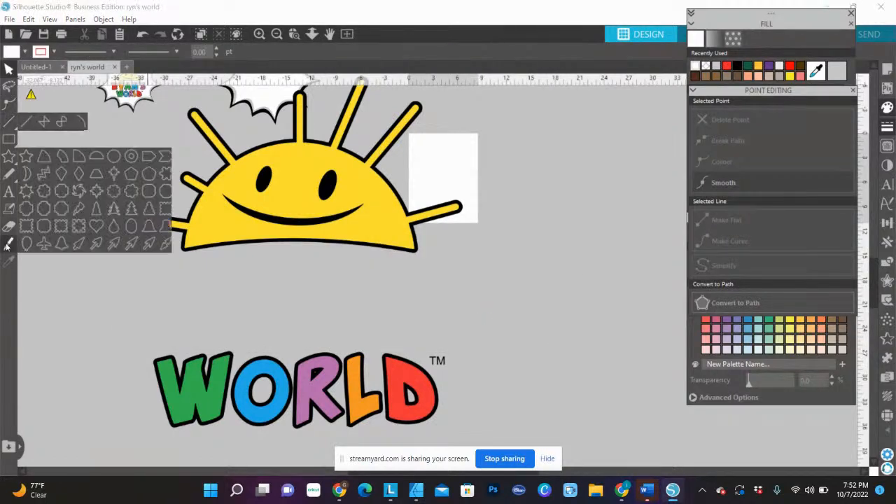
# Step: Add the replacement name in possessive capitals between the sun and WORLD, enlarging the text to about 32.2 by 9.6 in
pyautogui.click(9, 198)
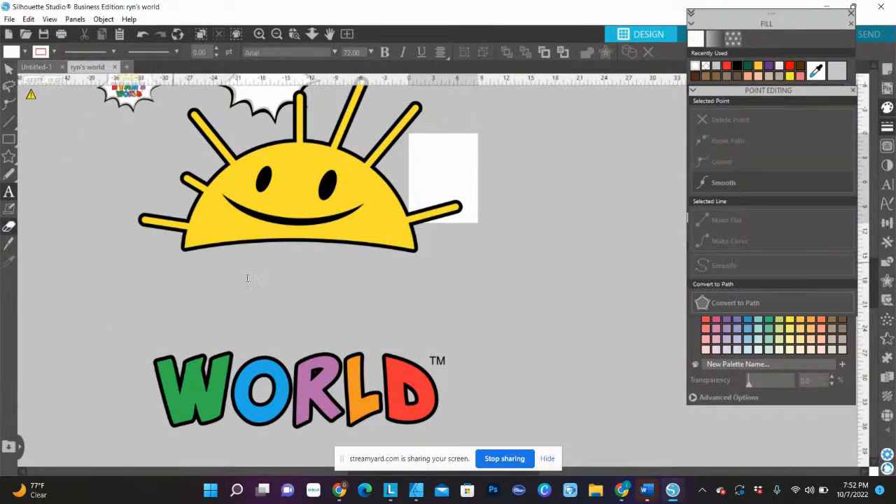
pyautogui.click(178, 295)
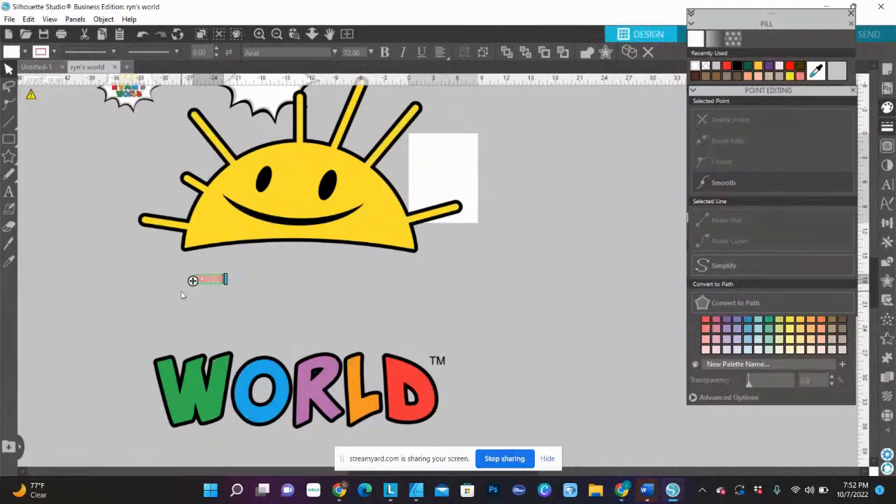
pyautogui.click(238, 302)
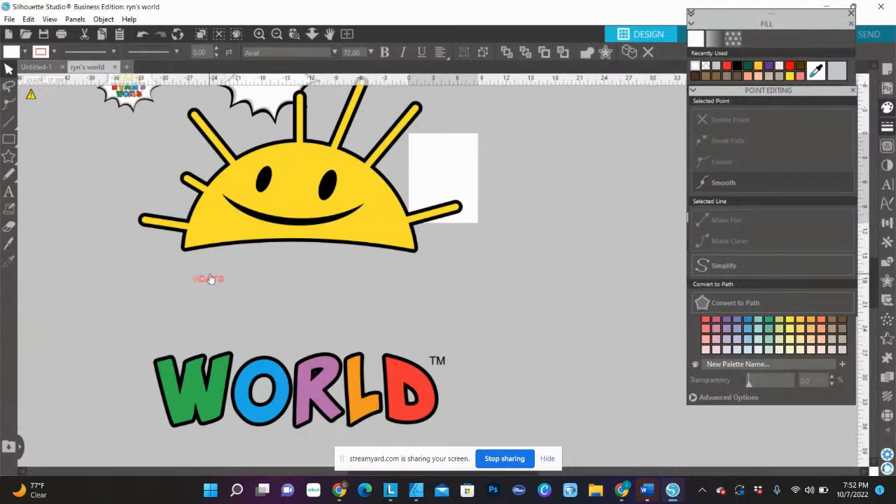
pyautogui.click(212, 280)
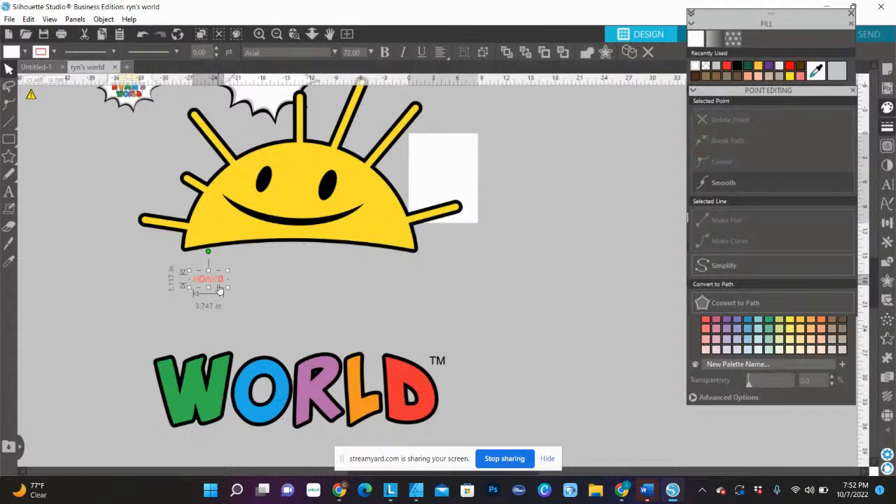
pyautogui.moveTo(229, 287); pyautogui.dragTo(458, 362)
pyautogui.moveTo(380, 318); pyautogui.dragTo(366, 306)
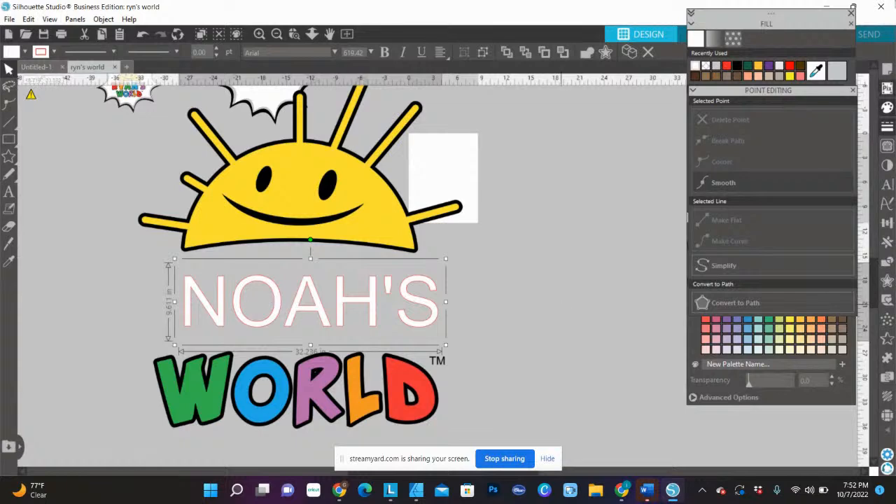
# Step: Look through the installed fonts for one matching the WORLD lettering, trying the search terms SON and jus
pyautogui.click(887, 185)
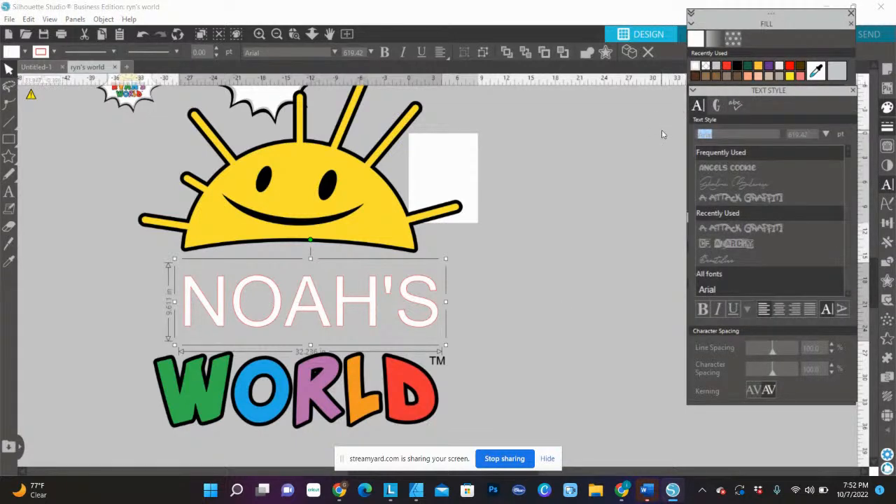
pyautogui.write('sON')
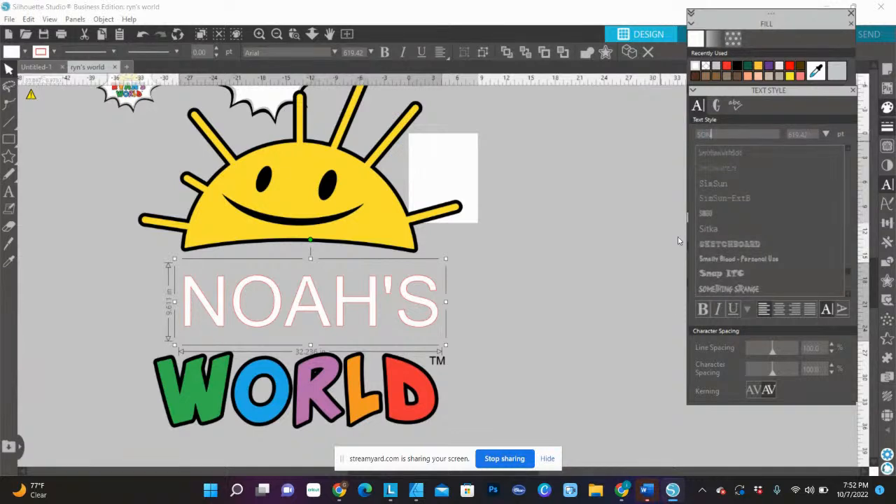
pyautogui.scroll(-4, 807, 216)
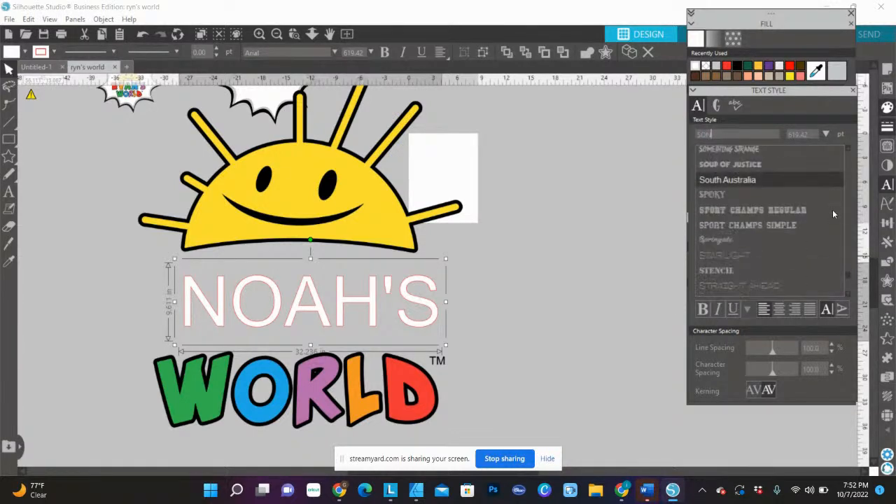
pyautogui.scroll(-5, 832, 209)
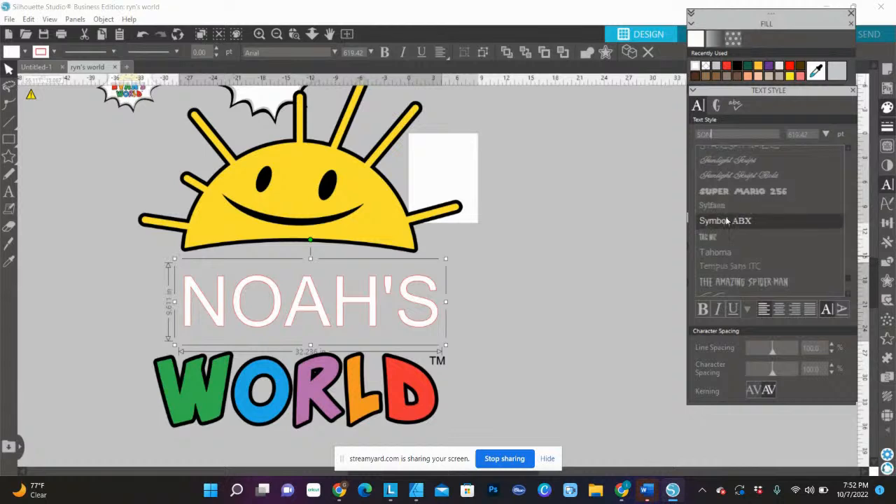
pyautogui.scroll(-3, 731, 210)
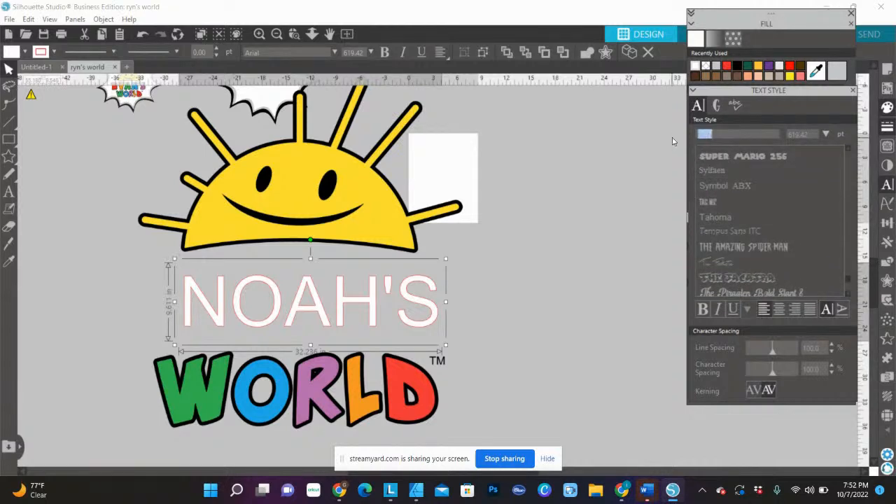
pyautogui.write('jus')
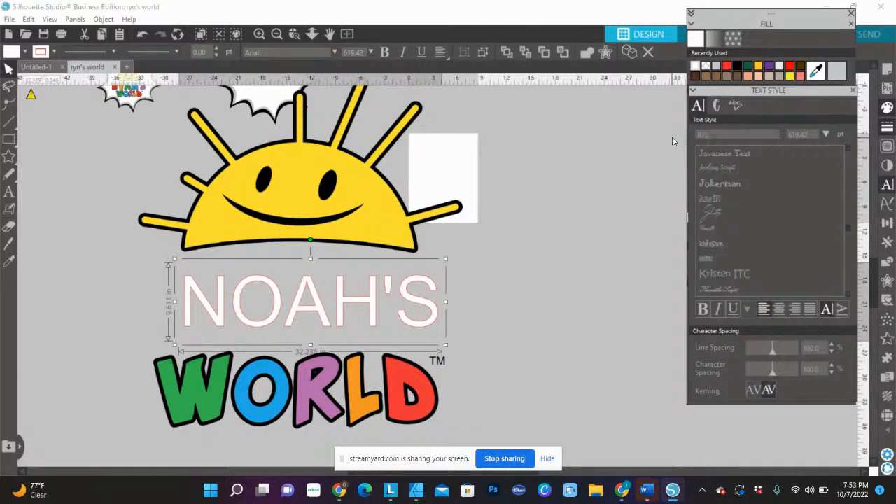
pyautogui.press('BackSpace')
pyautogui.press('BackSpace')
pyautogui.press('BackSpace')
pyautogui.write('S')
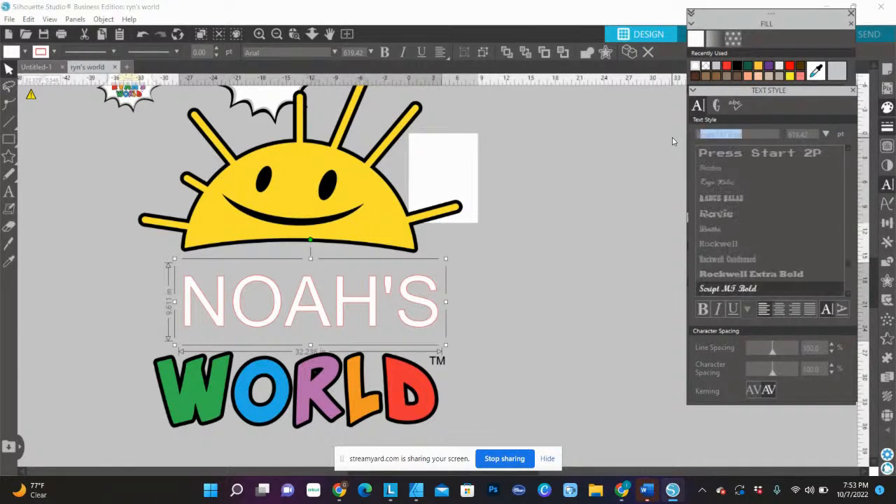
pyautogui.write('om')
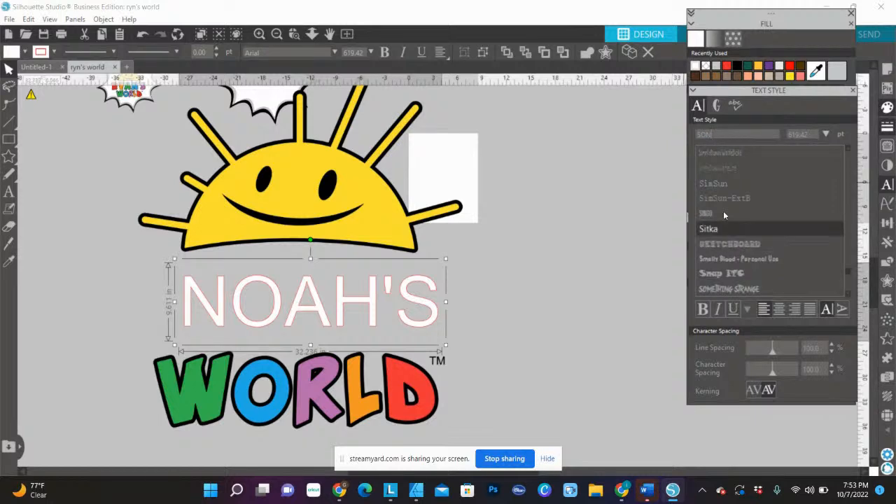
pyautogui.scroll(-1, 724, 210)
pyautogui.scroll(-4, 722, 200)
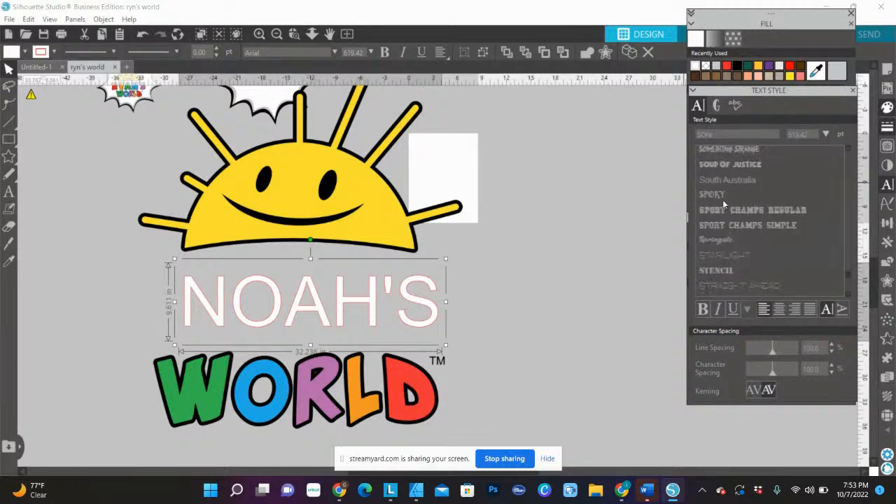
pyautogui.scroll(-8, 723, 200)
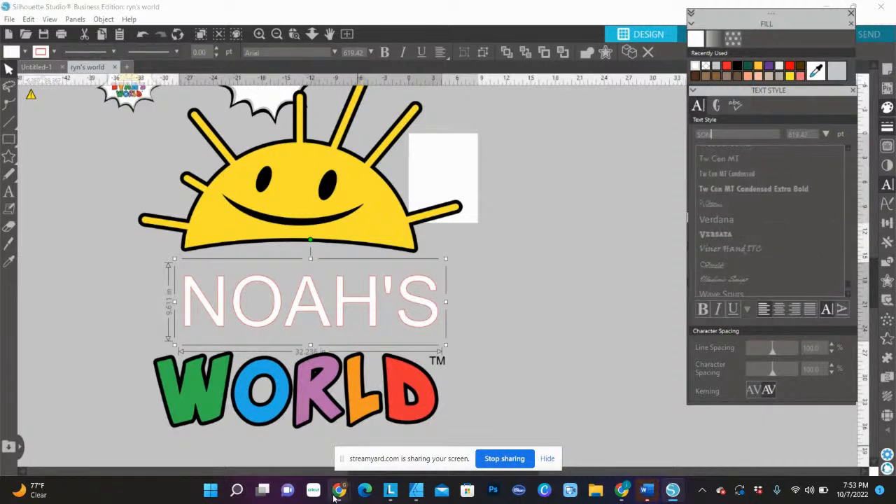
# Step: Switch to Chrome and search the web for RYANS WORLD FONT in a new tab
pyautogui.moveTo(333, 496)
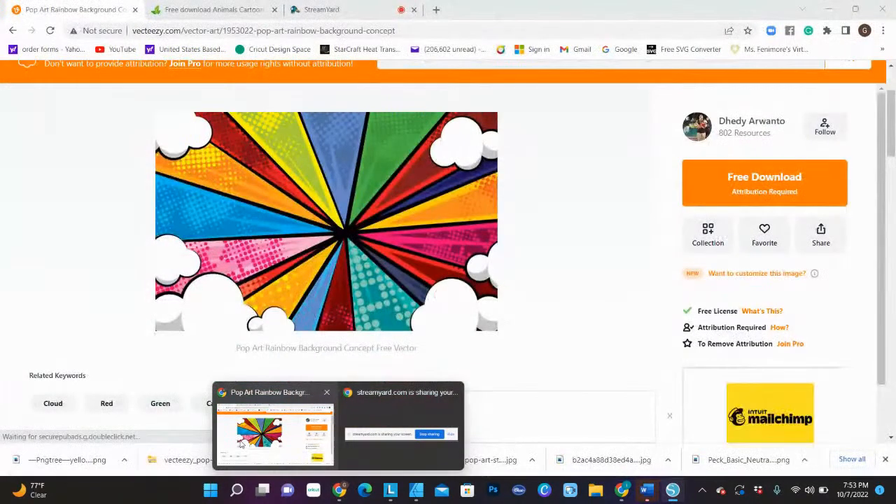
pyautogui.click(276, 431)
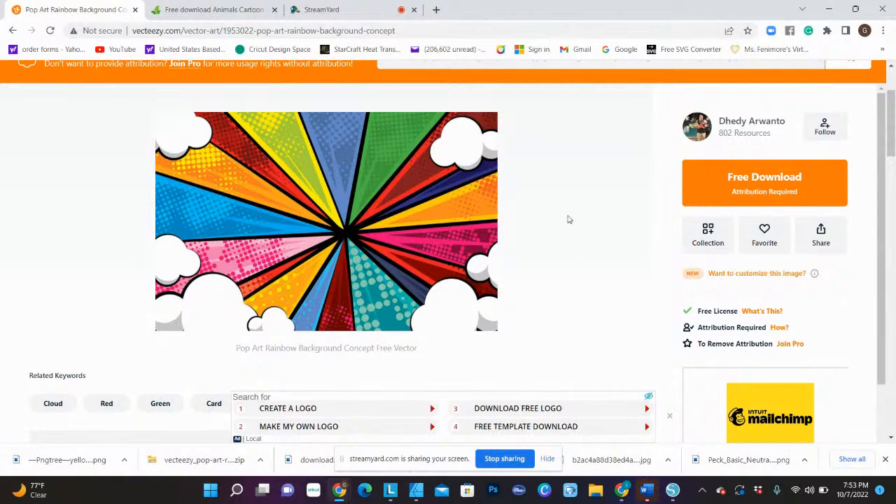
pyautogui.click(435, 9)
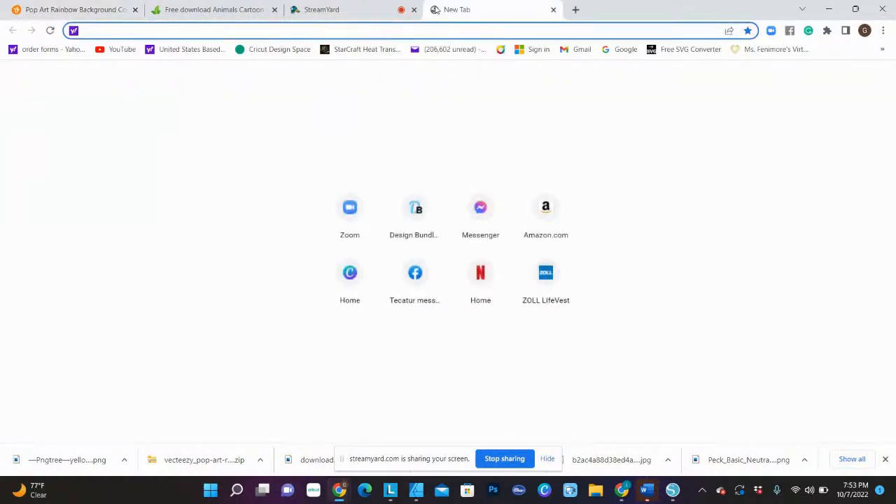
pyautogui.write('RYAN')
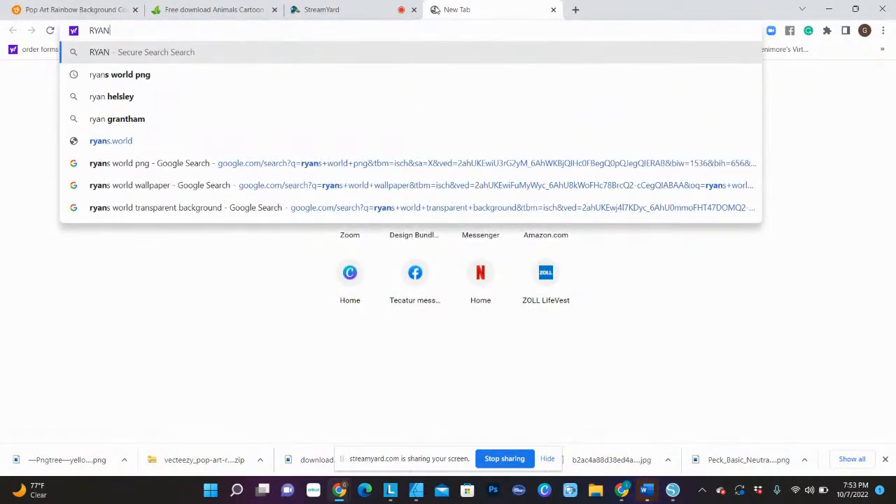
pyautogui.write('S WR')
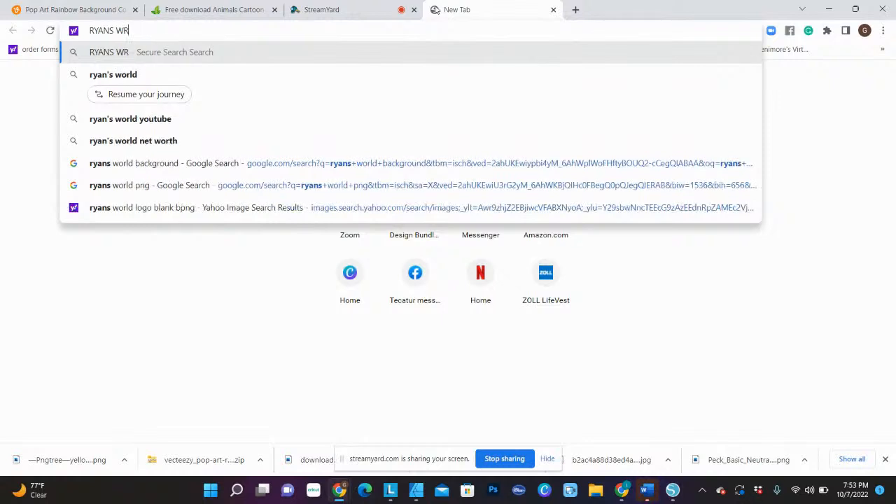
pyautogui.press('BackSpace')
pyautogui.write('O')
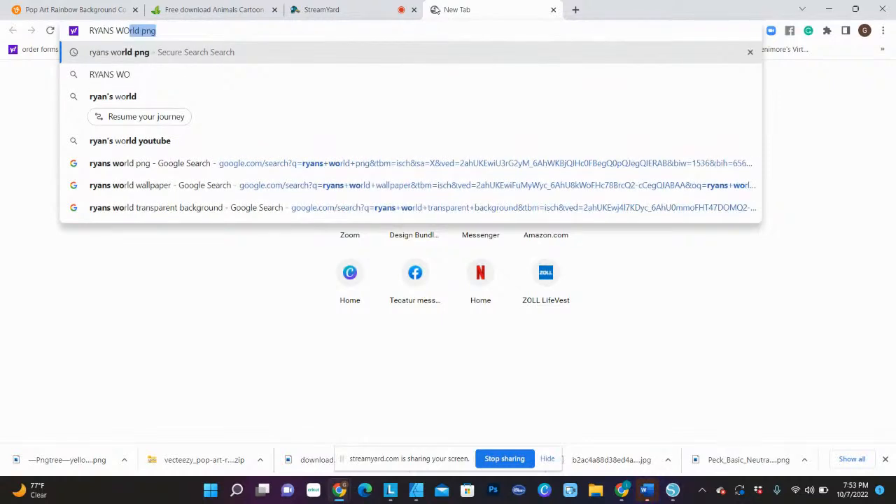
pyautogui.write('RLD FONT')
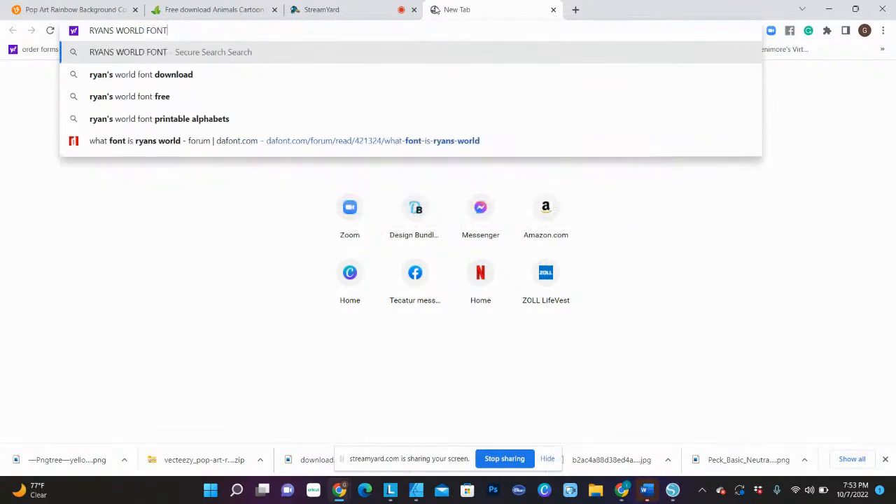
pyautogui.press('Return')
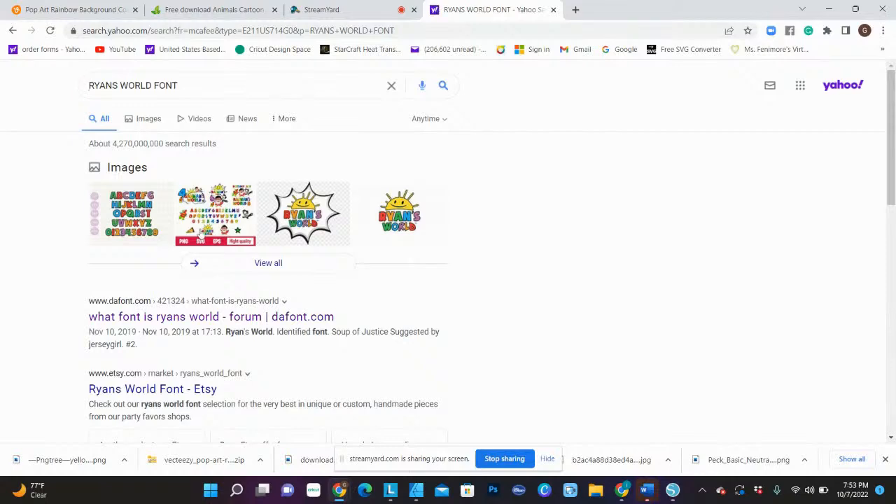
# Step: Open the dafont.com forum thread about the Ryan's World font and read which font was identified
pyautogui.click(280, 319)
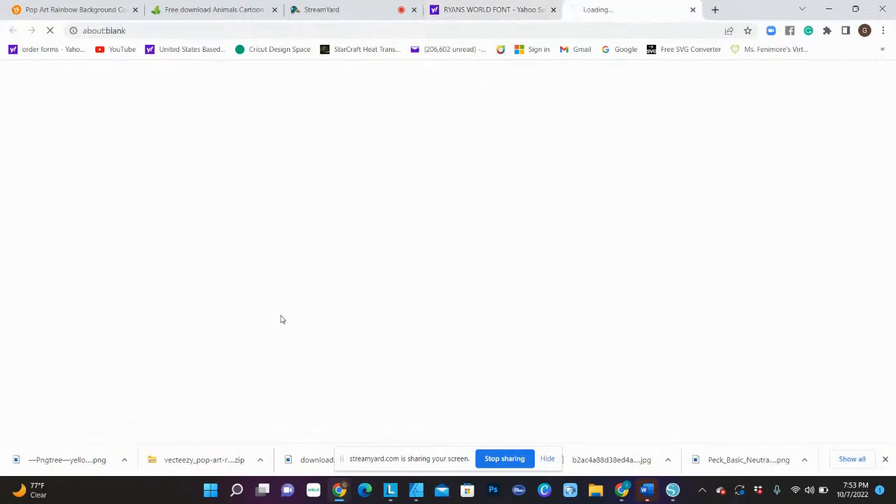
pyautogui.scroll(-2, 242, 285)
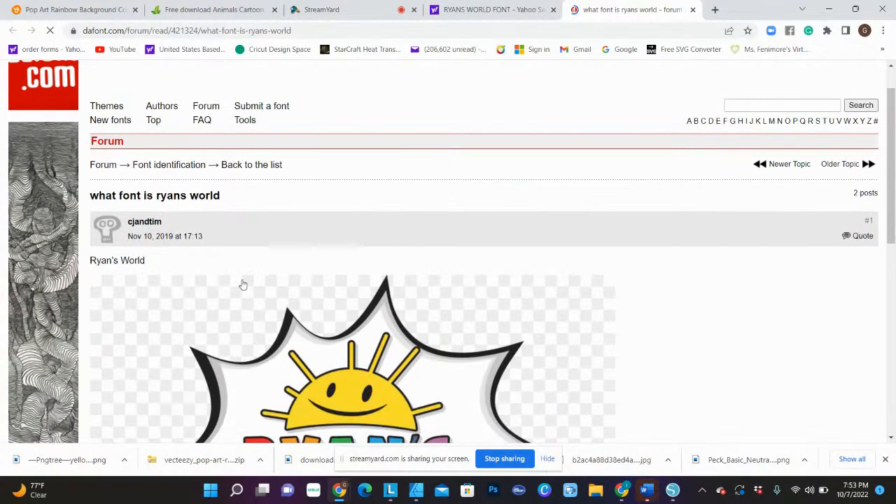
pyautogui.scroll(-6, 294, 273)
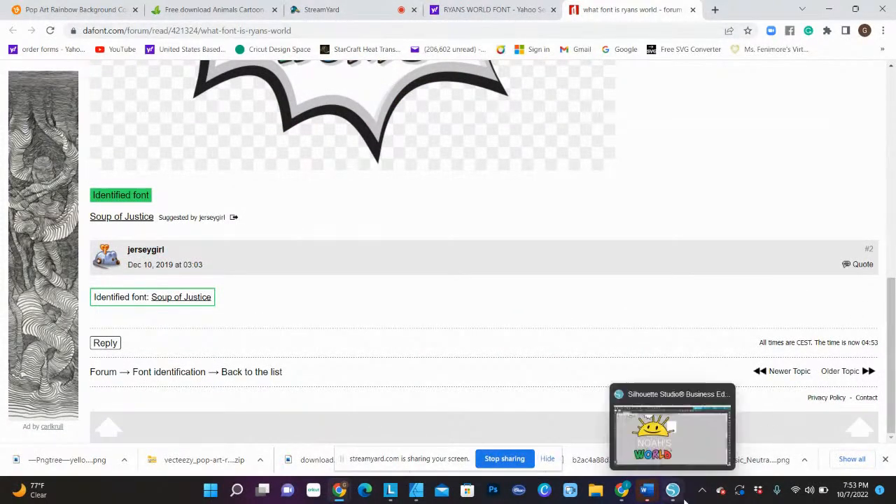
# Step: Switch back to Silhouette Studio and set the name text's font to Soup of Justice
pyautogui.click(684, 499)
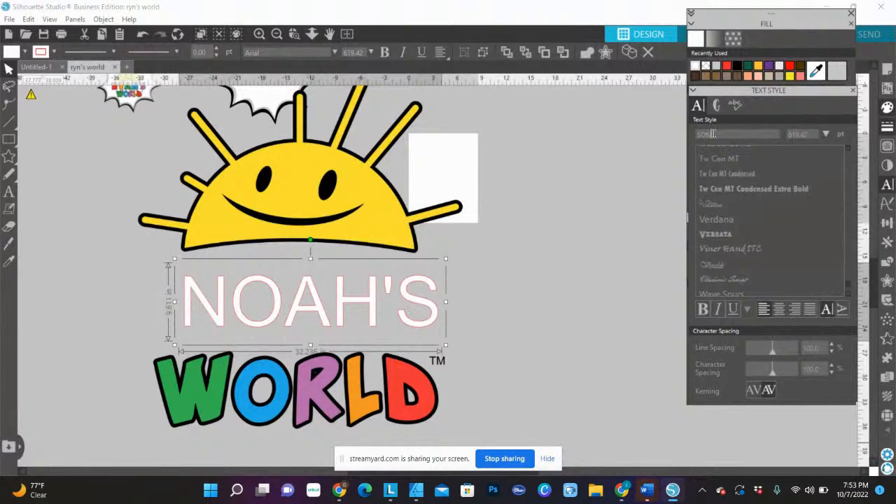
pyautogui.click(714, 134)
pyautogui.write('soup of Justice')
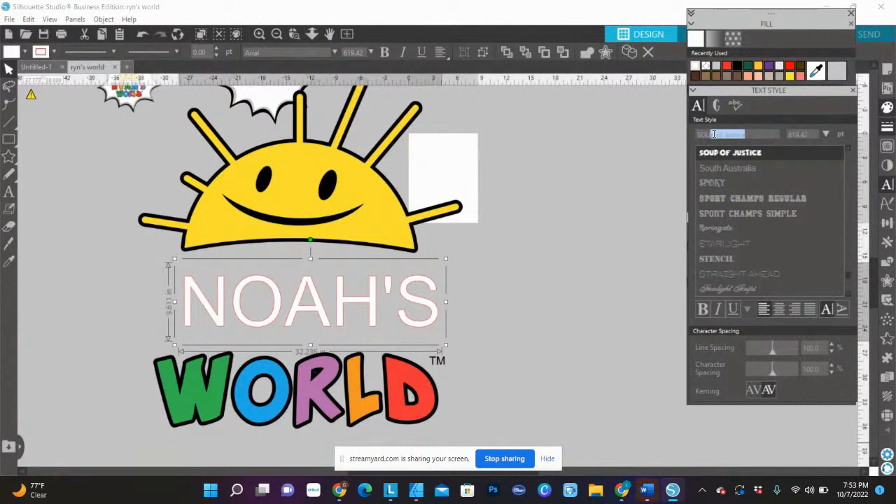
pyautogui.click(772, 155)
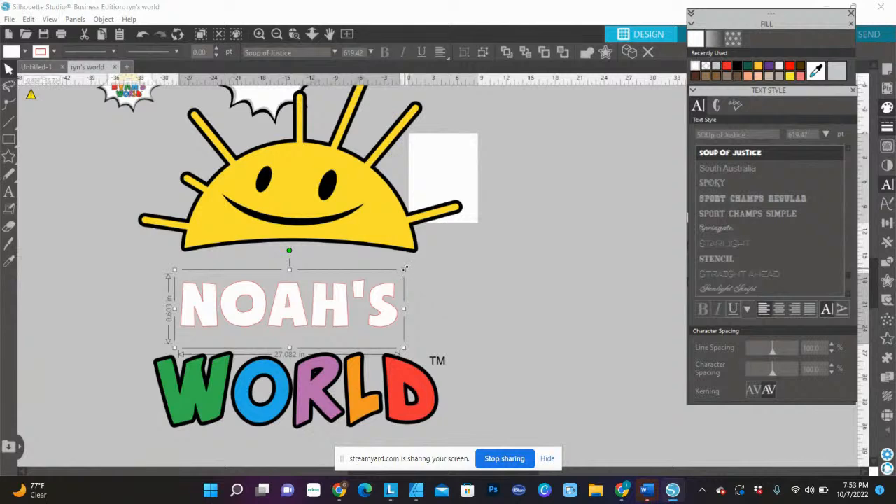
# Step: Move the sun slightly down toward the name text and adjust the horizontal position of WORLD beneath it
pyautogui.click(437, 359)
pyautogui.moveTo(297, 378); pyautogui.dragTo(315, 380)
pyautogui.moveTo(309, 227)
pyautogui.mouseDown()
pyautogui.moveTo(343, 243)
pyautogui.moveTo(316, 238)
pyautogui.mouseUp()
pyautogui.click(162, 287)
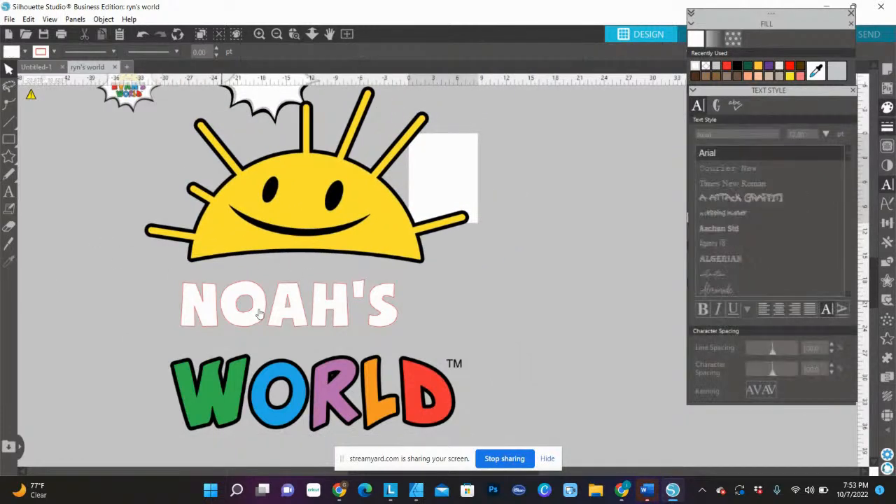
pyautogui.moveTo(344, 394); pyautogui.dragTo(331, 391)
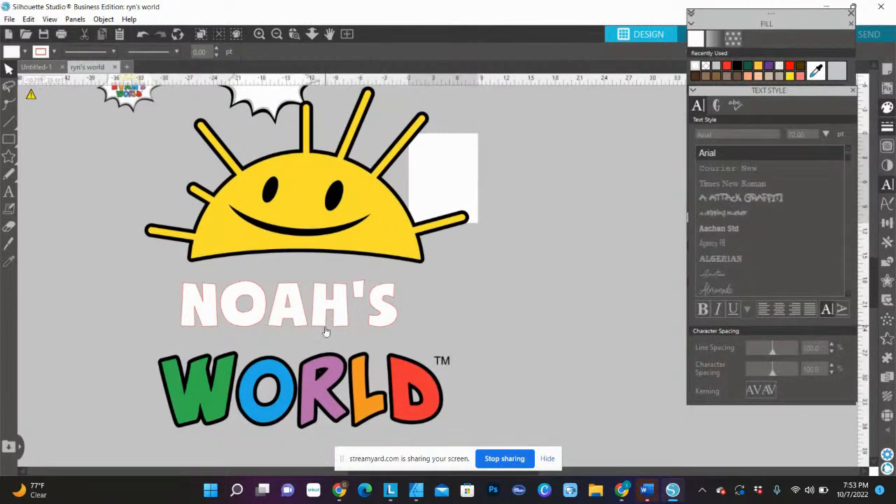
# Step: Enlarge the name text to about 10.8 in high, center it under the sun, and move WORLD up close beneath it
pyautogui.click(341, 306)
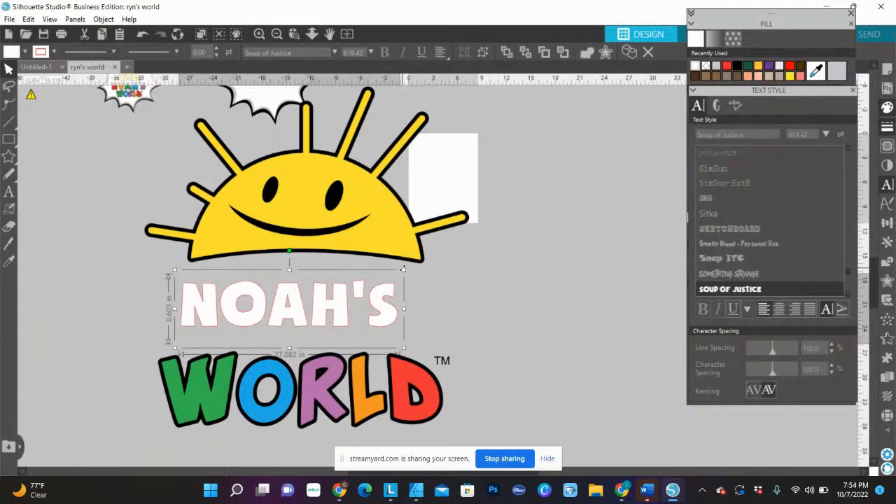
pyautogui.moveTo(402, 269); pyautogui.dragTo(463, 268)
pyautogui.moveTo(339, 308); pyautogui.dragTo(324, 311)
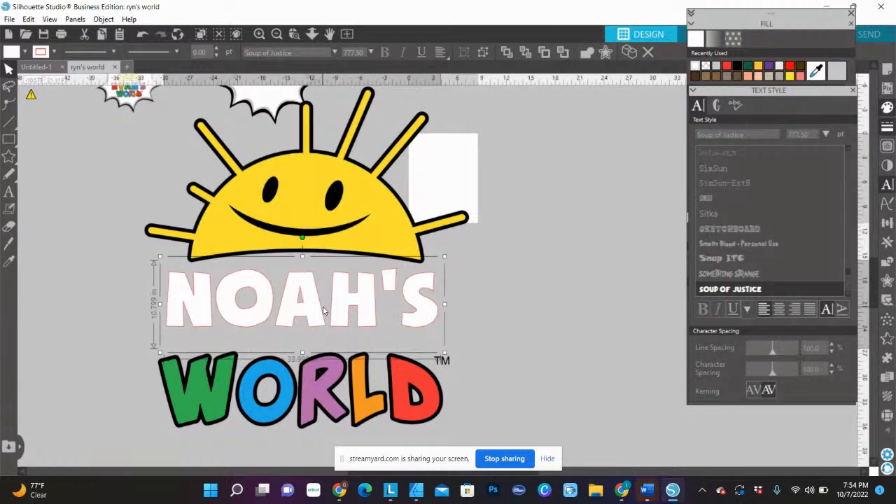
pyautogui.click(221, 430)
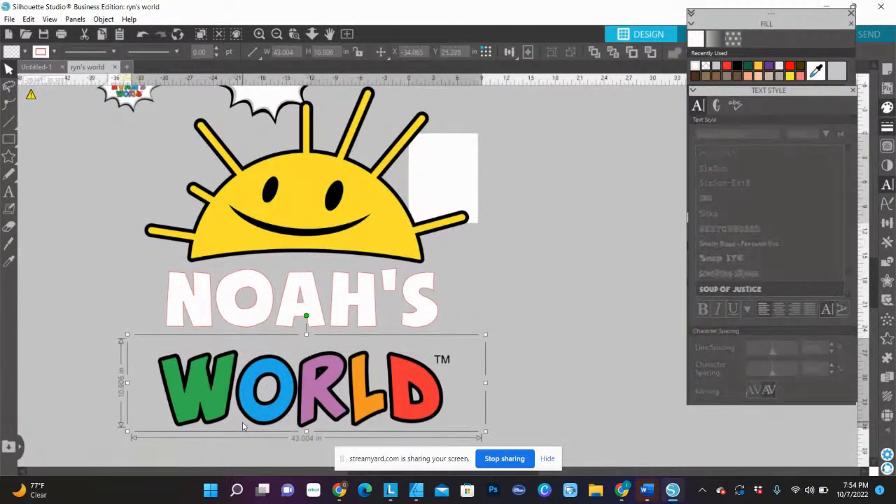
pyautogui.moveTo(246, 426); pyautogui.dragTo(241, 413)
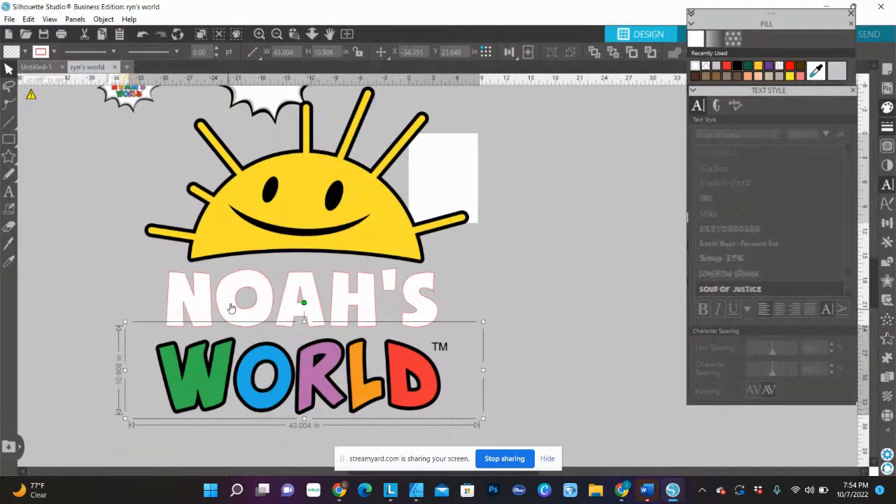
# Step: Nudge the name text slightly up and right beneath the sun, and move the white burst away from the sun to the blank area beyond the page
pyautogui.click(322, 209)
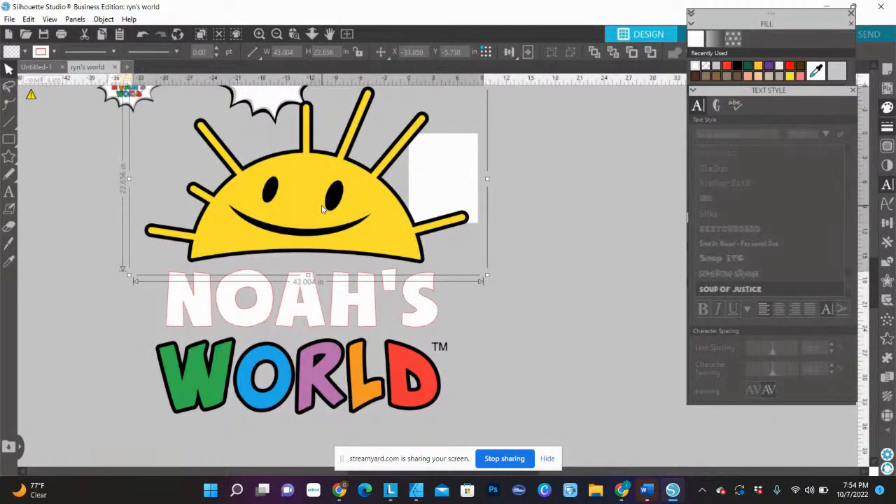
pyautogui.scroll(4, 325, 198)
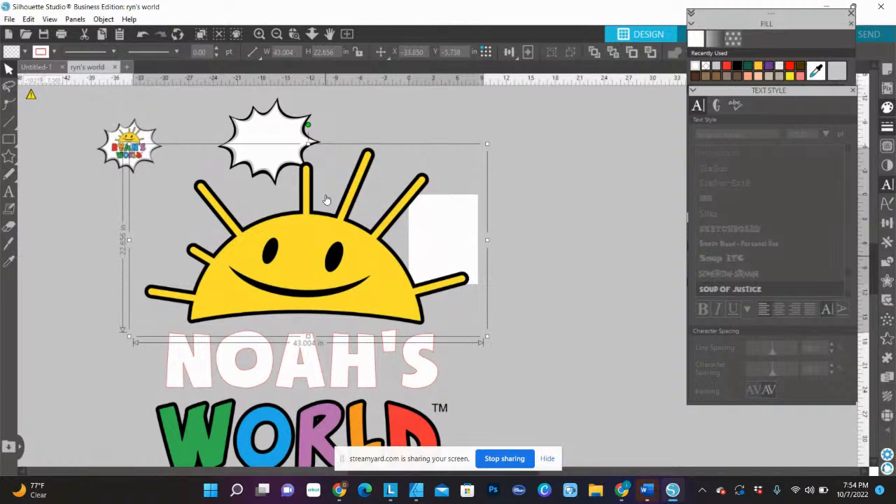
pyautogui.click(347, 379)
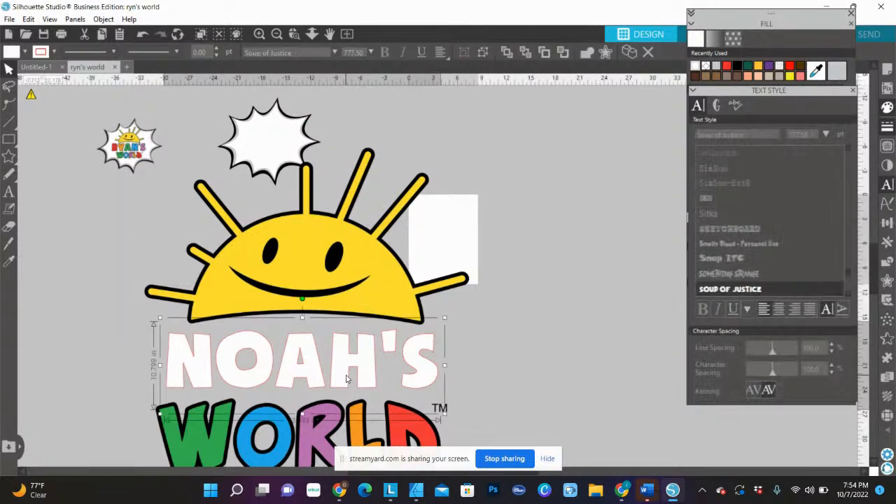
pyautogui.moveTo(346, 379); pyautogui.dragTo(351, 378)
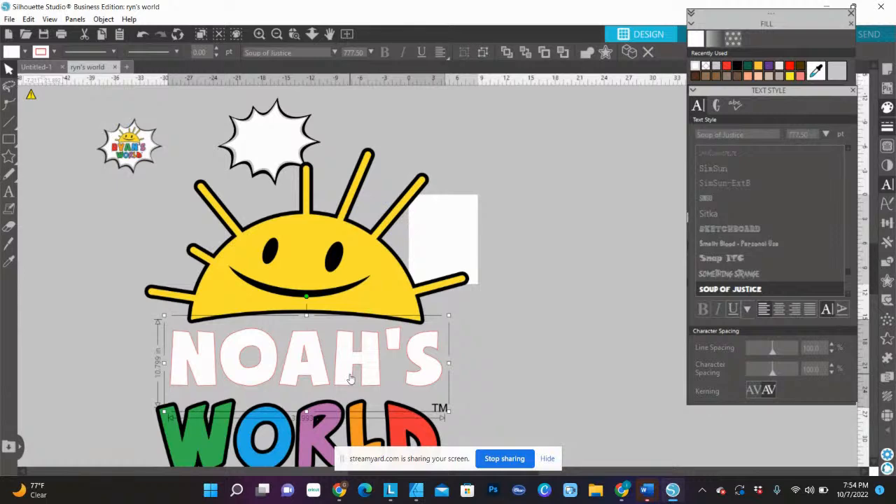
pyautogui.click(311, 227)
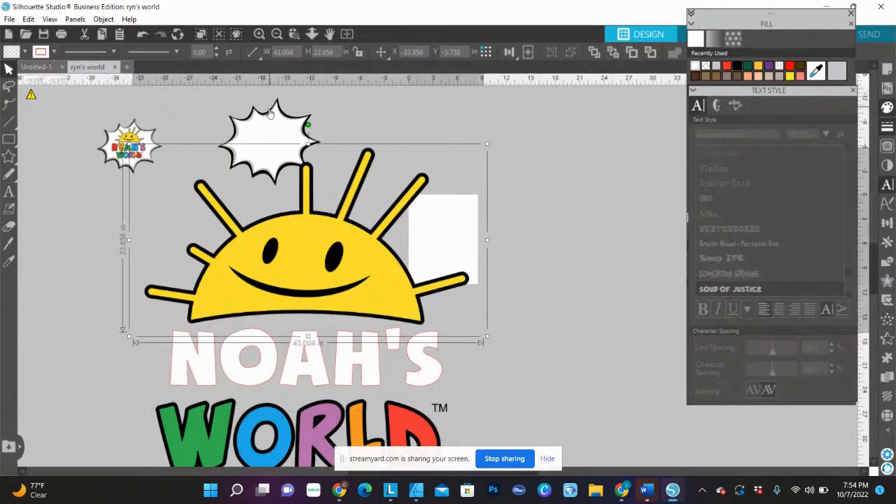
pyautogui.moveTo(270, 114); pyautogui.dragTo(589, 123)
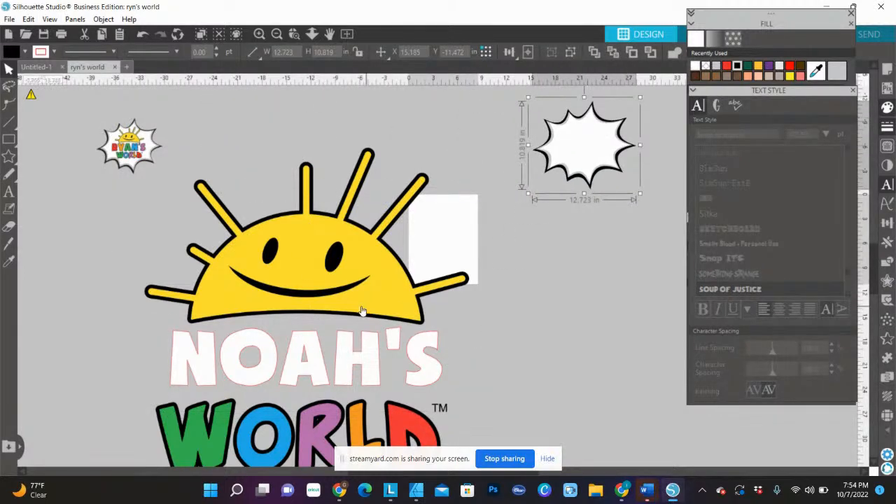
# Step: Fill the name's first letter with blue sampled from the O in WORLD, and its second letter with orange sampled from the L
pyautogui.click(178, 370)
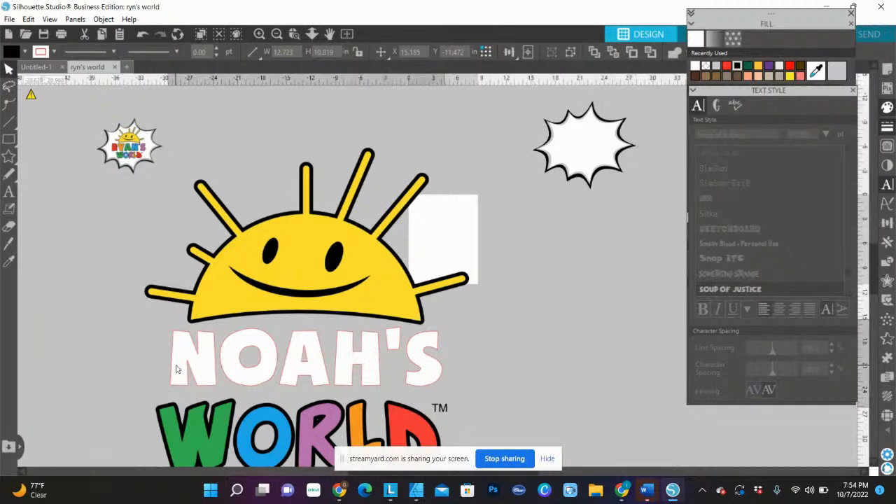
pyautogui.doubleClick(177, 370)
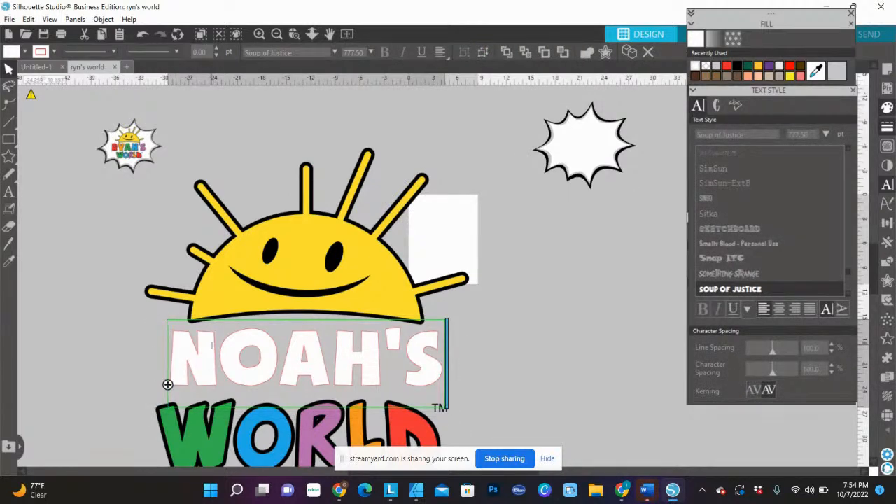
pyautogui.moveTo(216, 347); pyautogui.dragTo(181, 348)
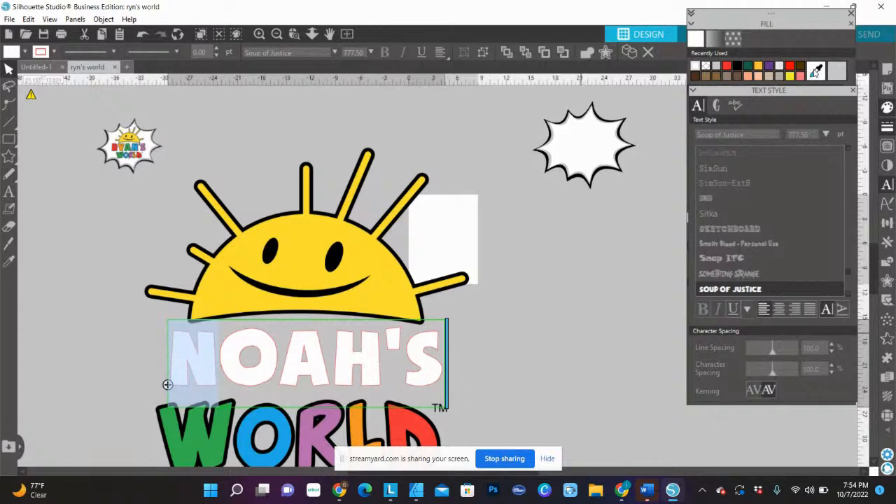
pyautogui.click(816, 72)
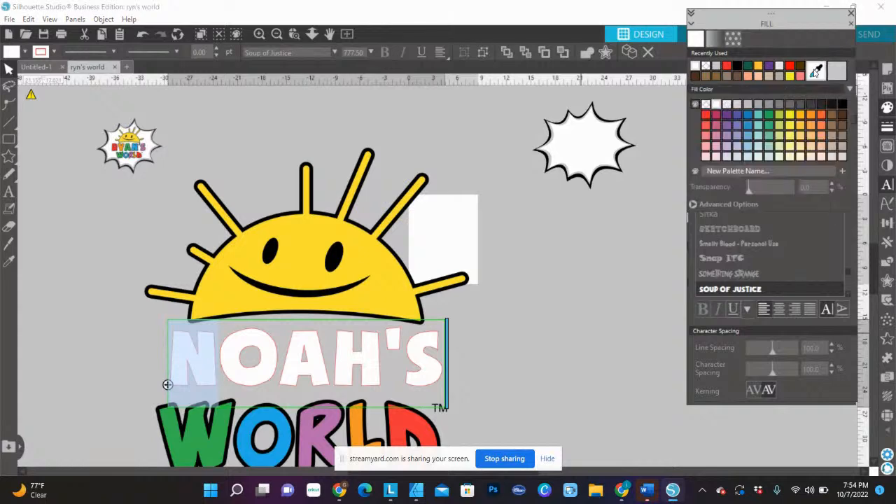
pyautogui.click(255, 419)
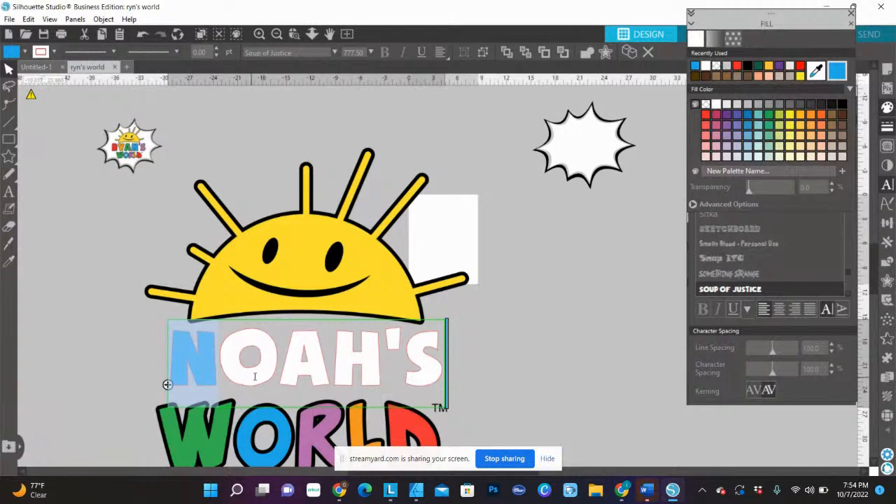
pyautogui.click(287, 358)
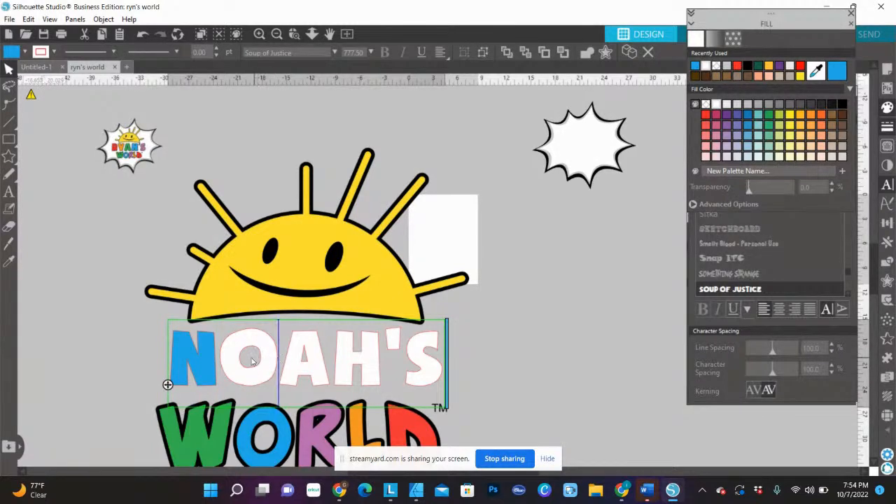
pyautogui.moveTo(255, 362); pyautogui.dragTo(224, 362)
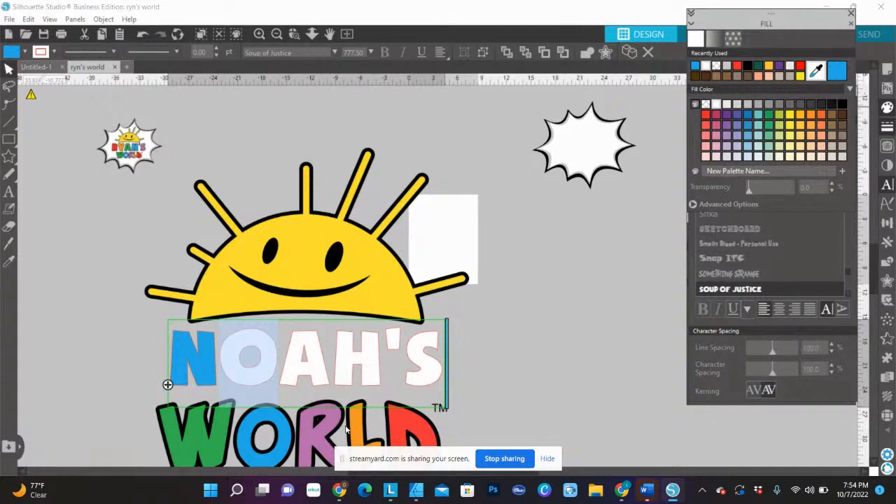
pyautogui.click(817, 72)
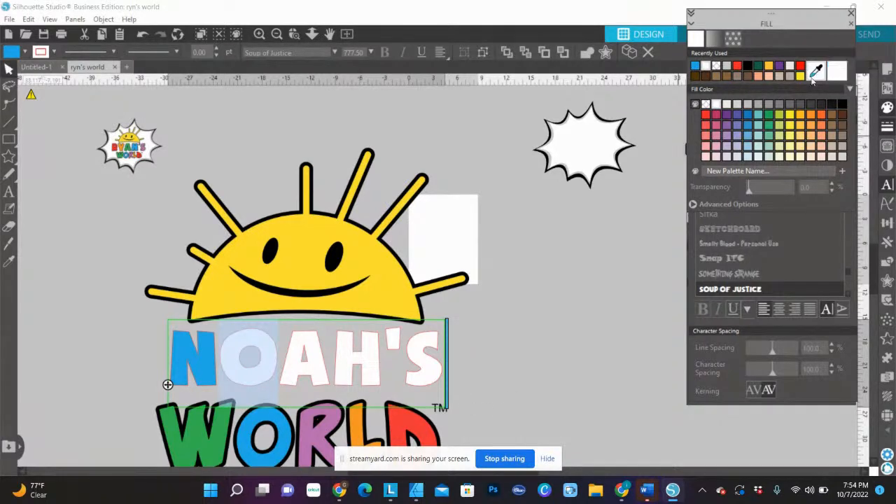
pyautogui.click(354, 428)
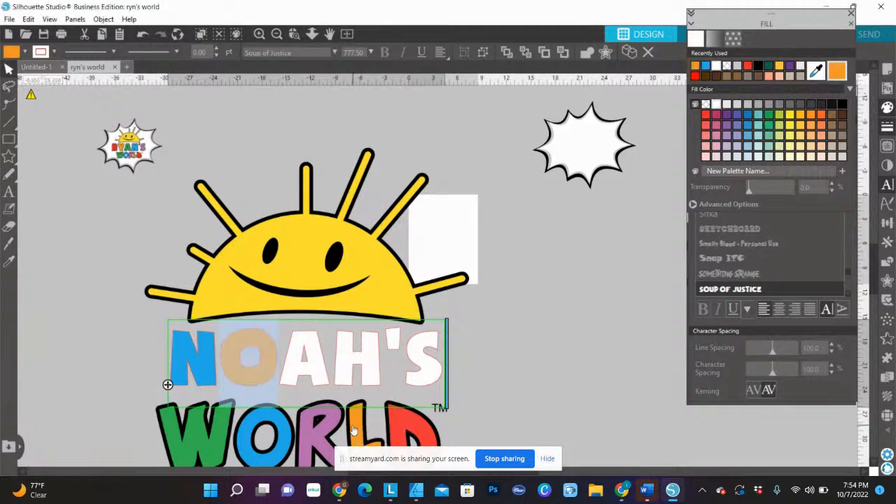
# Step: Fill the name's third letter with purple sampled from the R in WORLD, and its fourth letter with green sampled from the W
pyautogui.click(324, 355)
pyautogui.moveTo(325, 356); pyautogui.dragTo(284, 360)
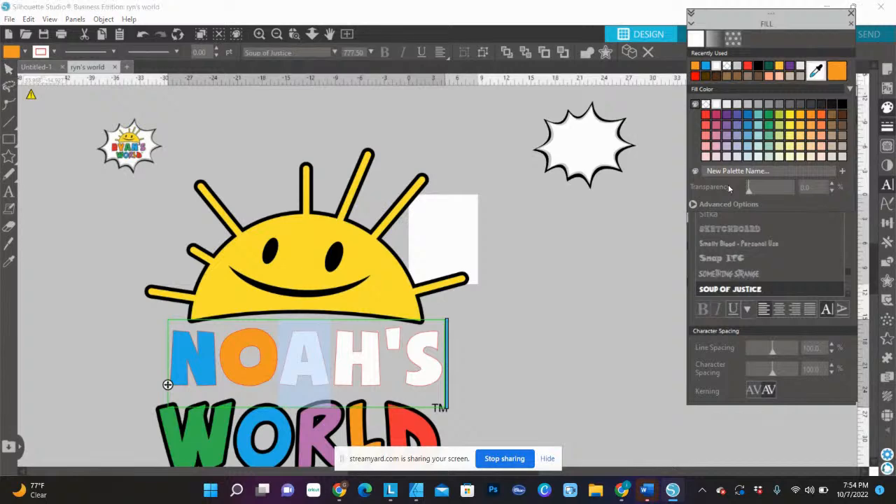
pyautogui.click(334, 422)
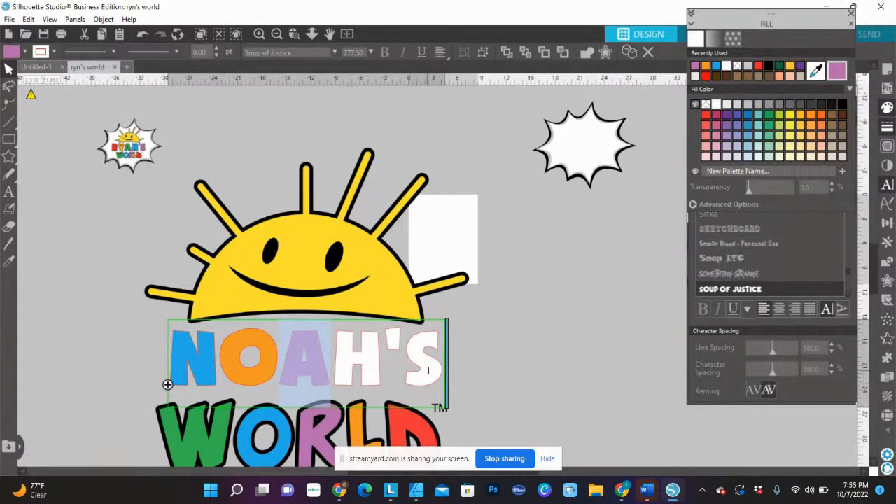
pyautogui.click(369, 363)
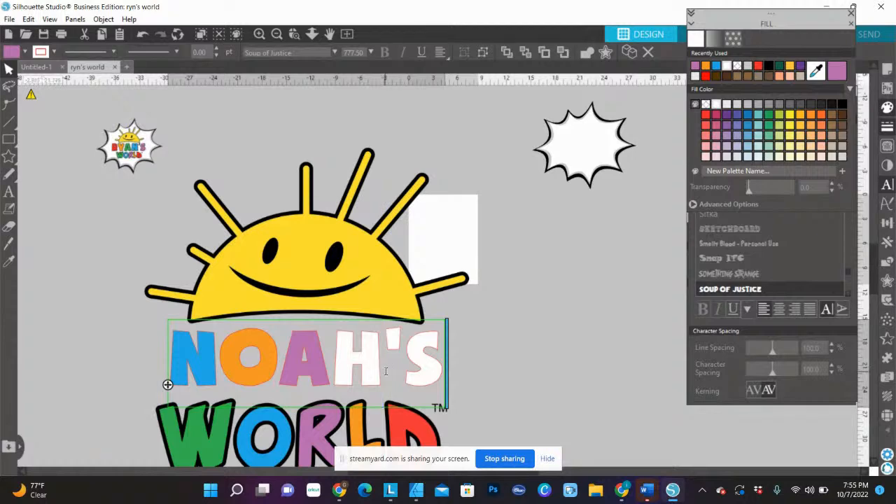
pyautogui.moveTo(385, 371); pyautogui.dragTo(332, 376)
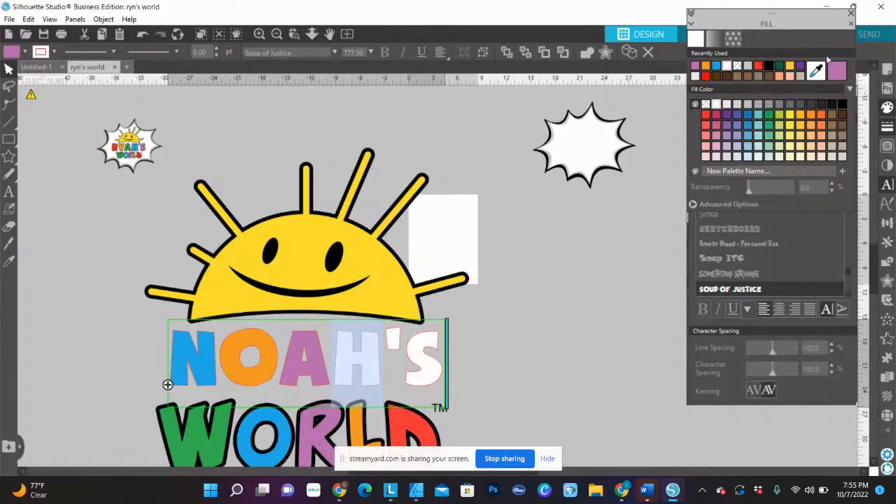
pyautogui.click(817, 71)
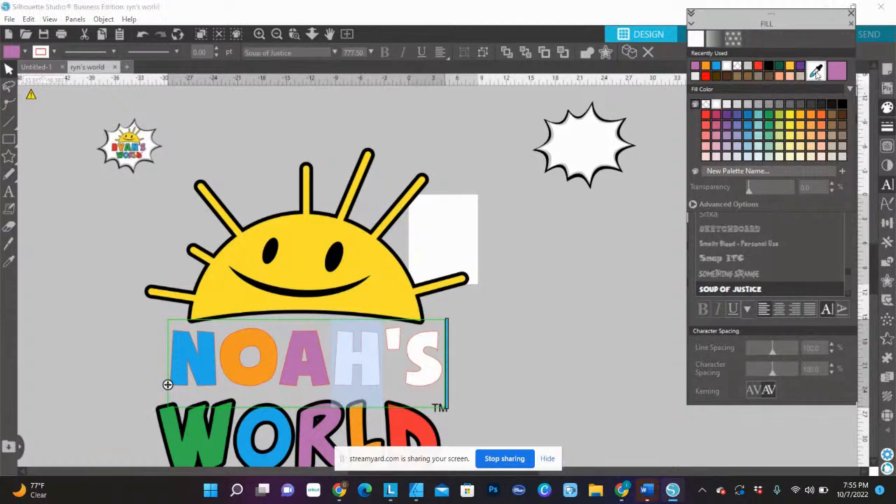
pyautogui.click(212, 444)
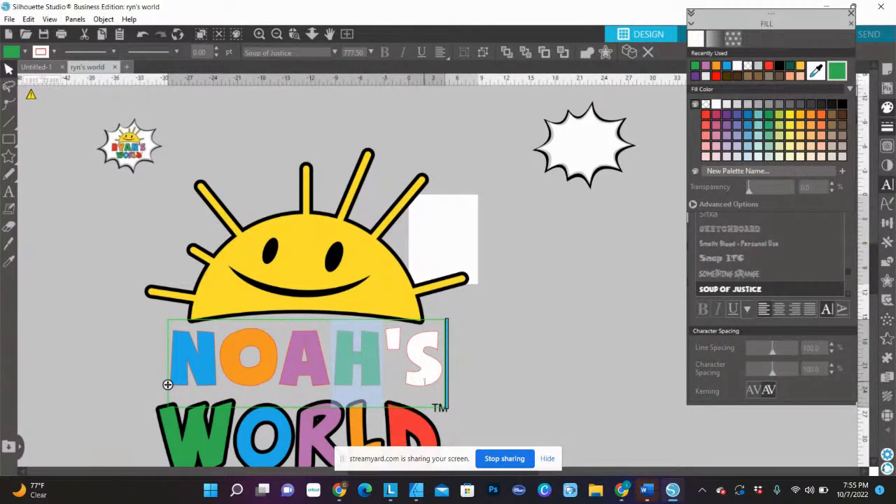
# Step: Fill the name's final S with the recently used green and change its fourth letter to the recently used purple
pyautogui.moveTo(403, 359); pyautogui.dragTo(435, 363)
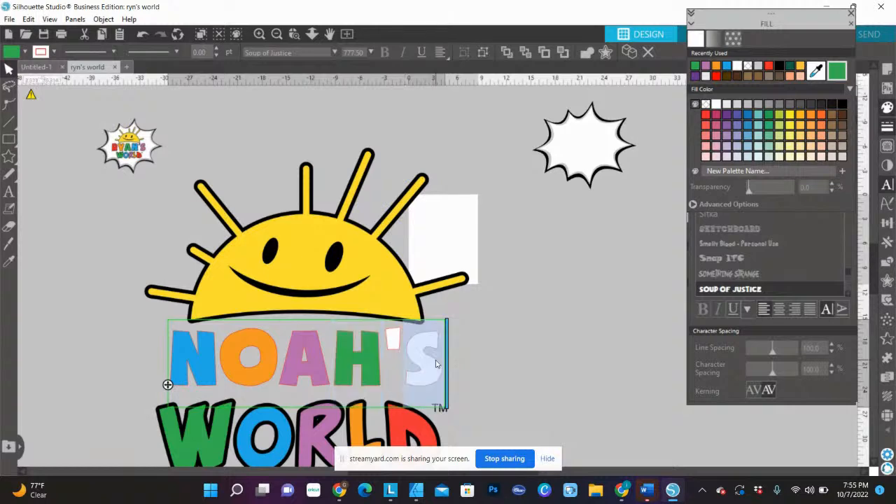
pyautogui.click(696, 66)
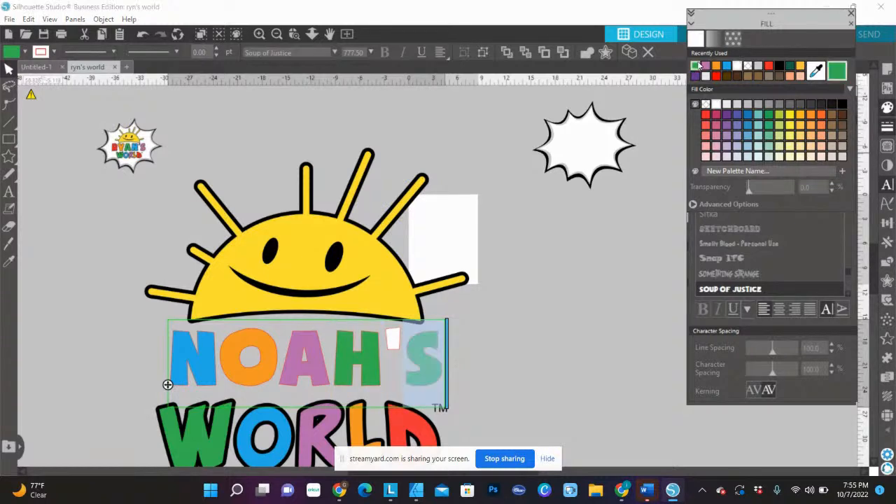
pyautogui.click(386, 358)
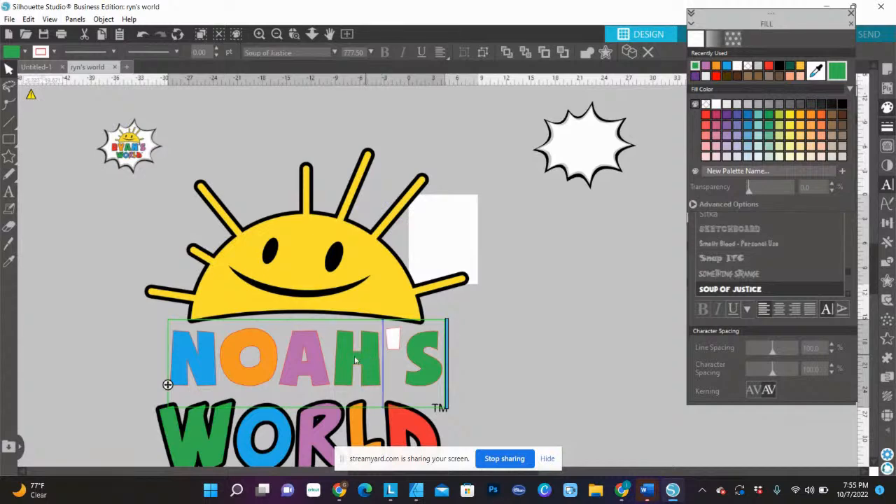
pyautogui.moveTo(384, 358); pyautogui.dragTo(336, 361)
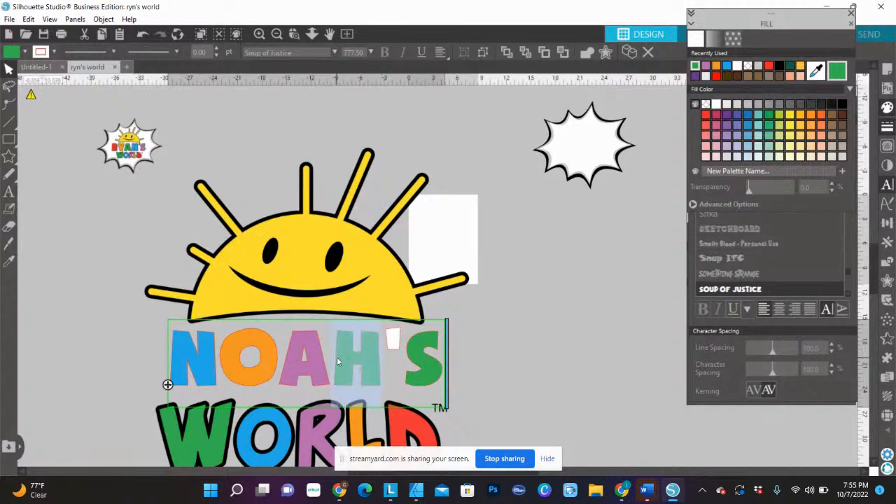
pyautogui.click(706, 65)
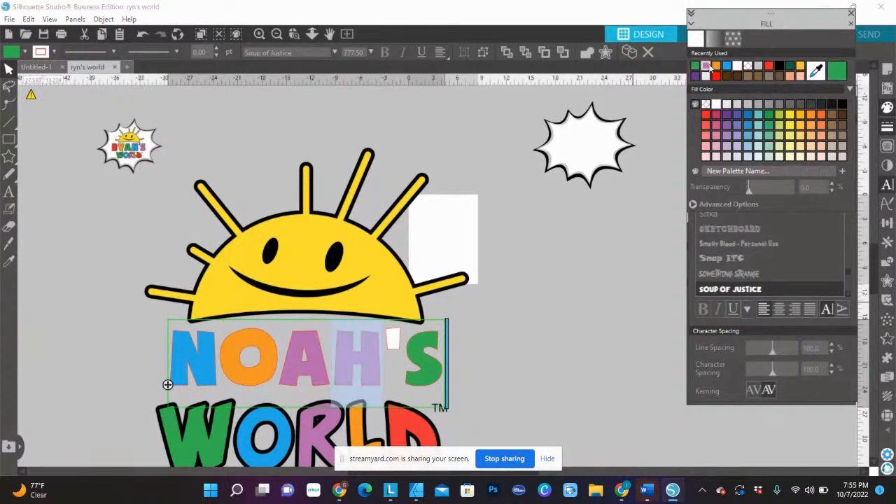
# Step: Change the fill of the name's third letter to red sampled from the D in WORLD
pyautogui.click(308, 370)
pyautogui.moveTo(309, 369); pyautogui.dragTo(293, 365)
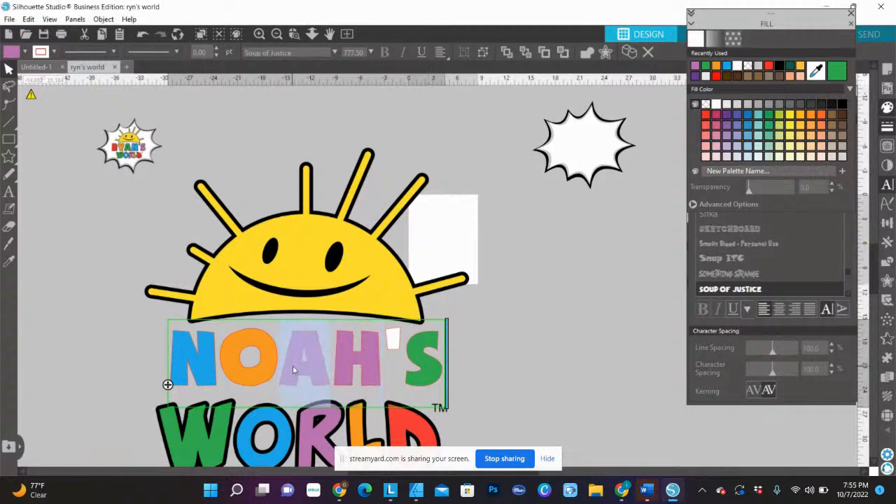
pyautogui.click(775, 73)
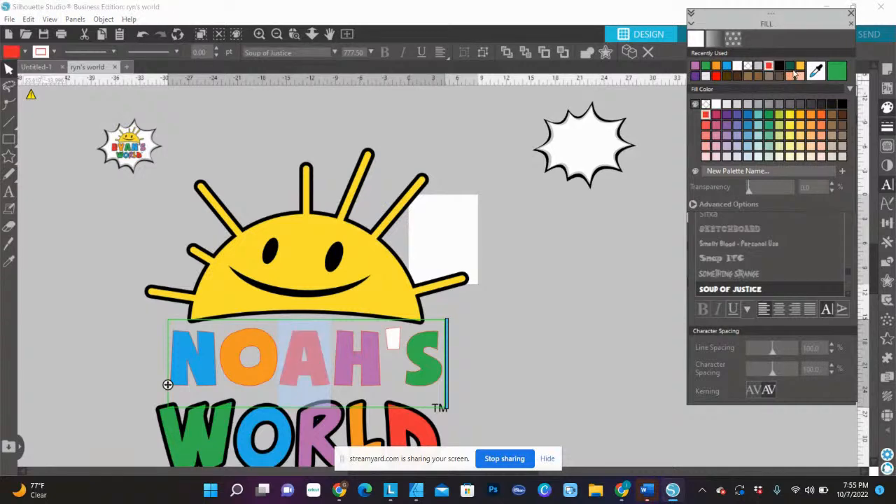
pyautogui.click(817, 71)
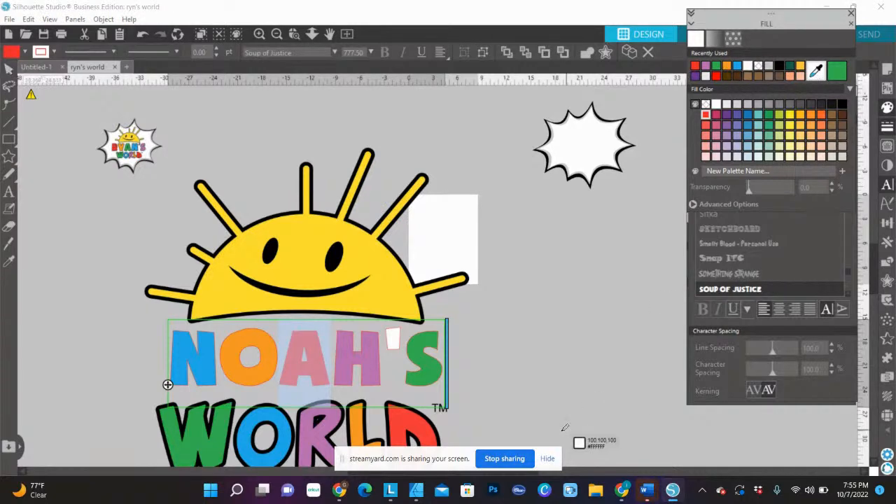
pyautogui.click(402, 417)
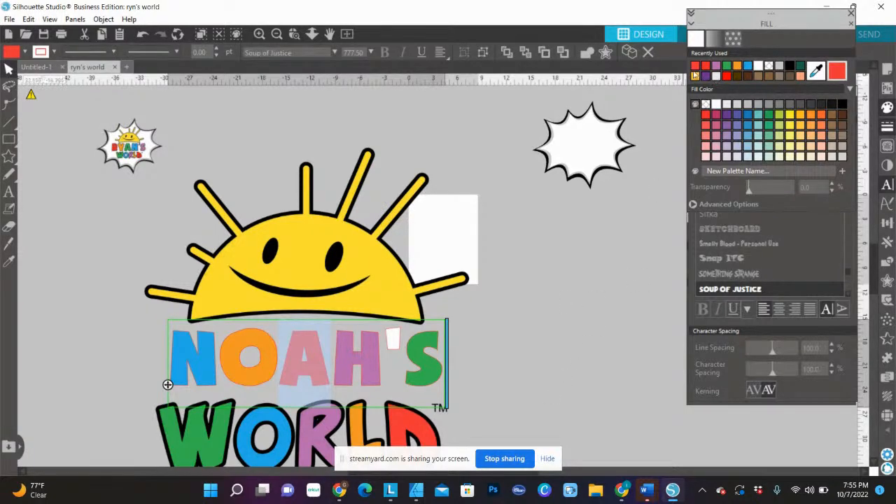
pyautogui.click(515, 352)
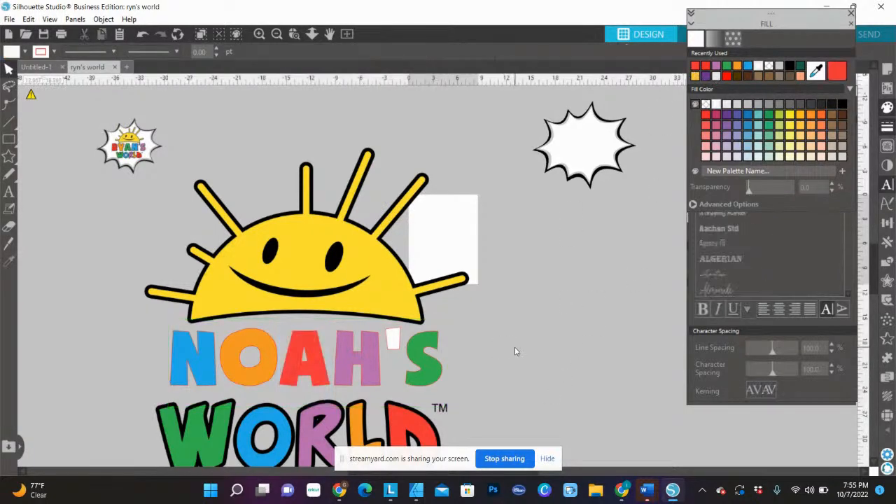
# Step: Fill the apostrophe in the name text with the recently used blue
pyautogui.doubleClick(398, 343)
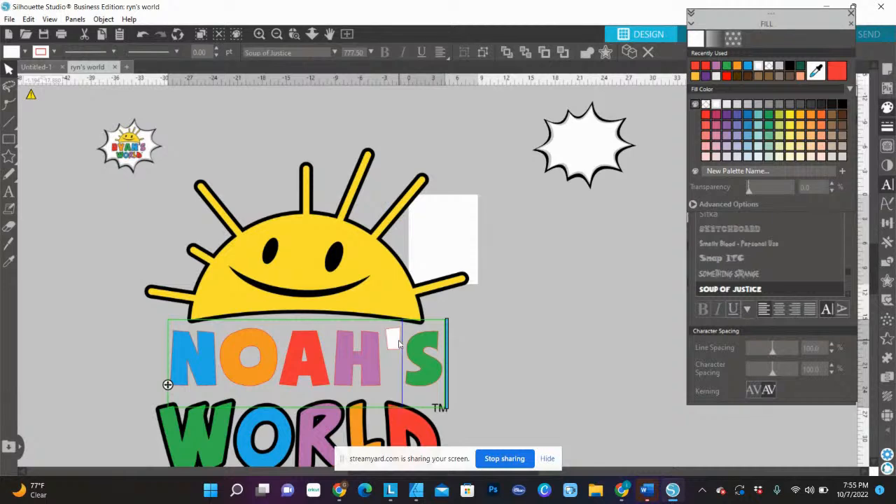
pyautogui.moveTo(398, 343); pyautogui.dragTo(386, 347)
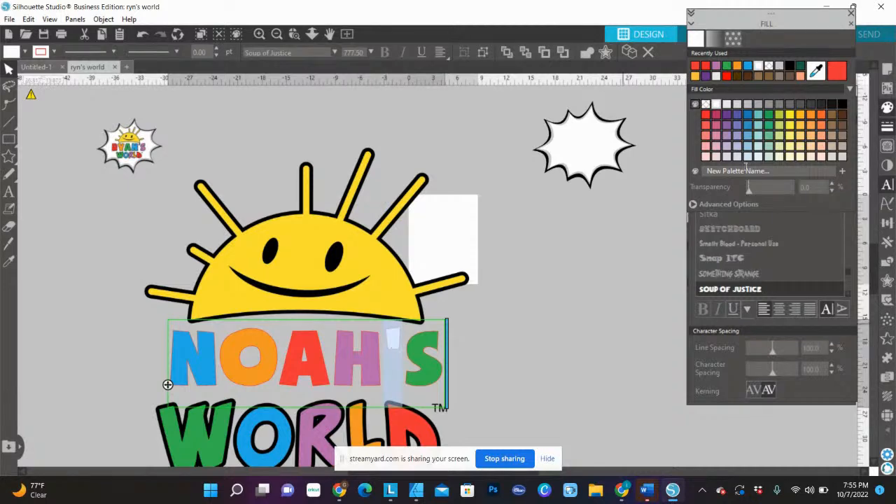
pyautogui.click(748, 65)
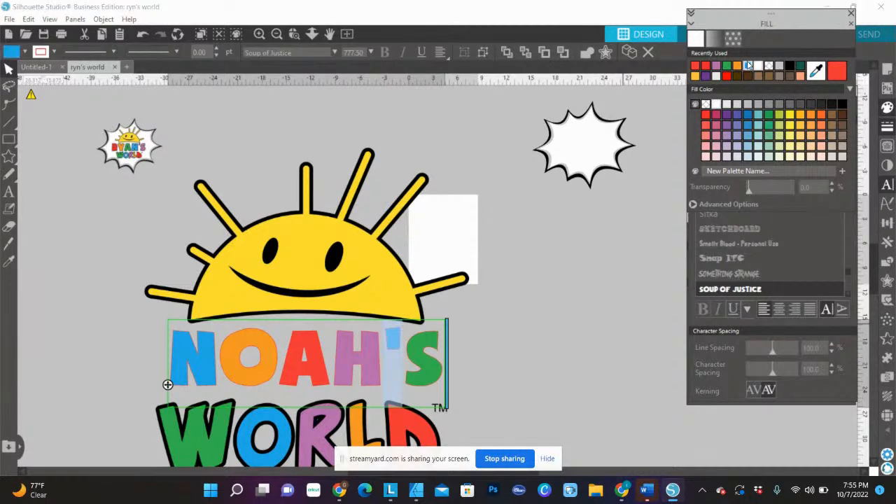
pyautogui.click(602, 282)
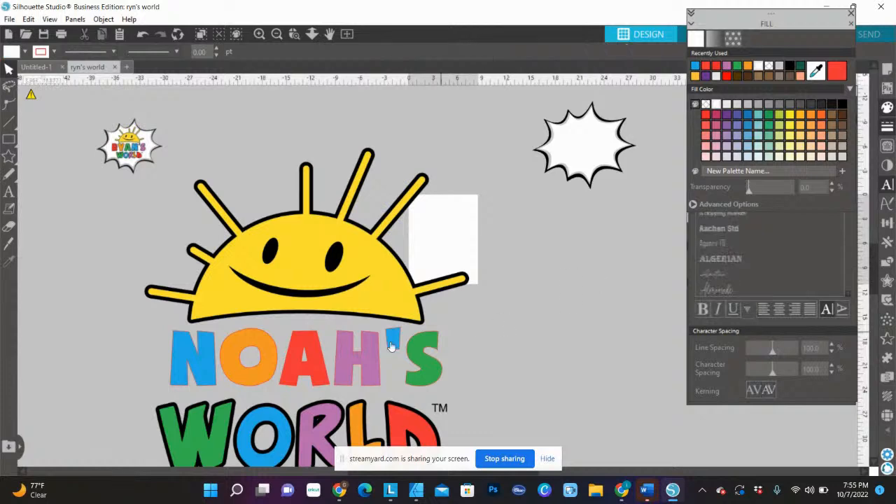
# Step: Select the entire name text above WORLD and set its line color to transparent
pyautogui.click(413, 362)
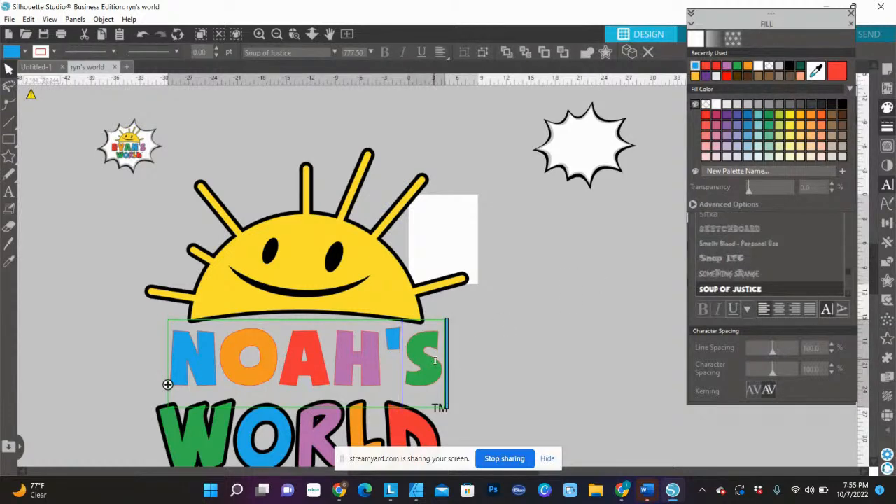
pyautogui.moveTo(444, 368); pyautogui.dragTo(155, 365)
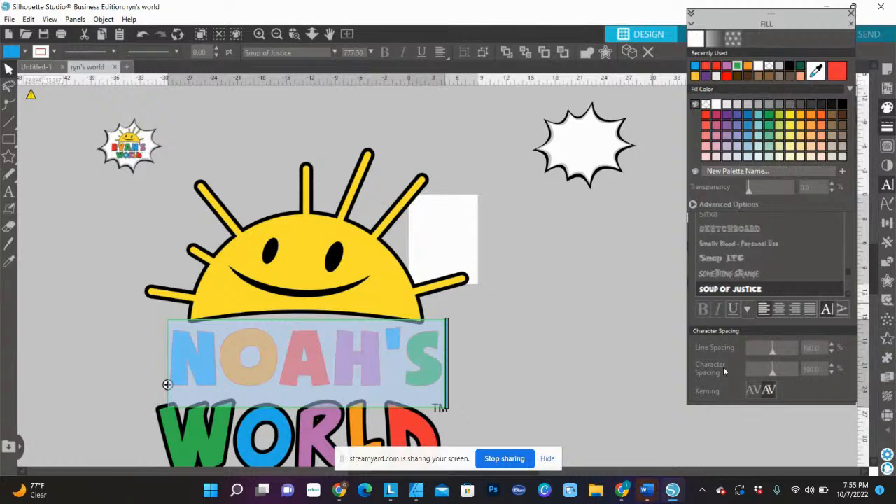
pyautogui.click(893, 131)
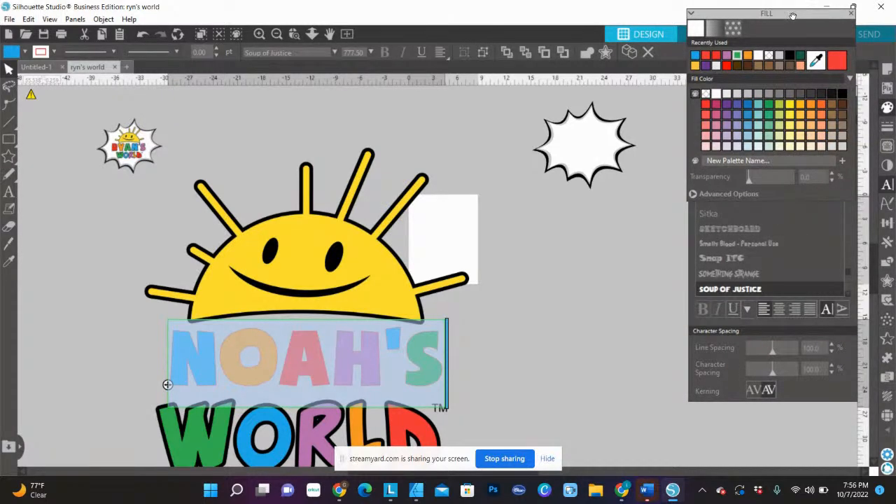
pyautogui.moveTo(792, 14)
pyautogui.mouseDown()
pyautogui.moveTo(855, 280)
pyautogui.moveTo(775, 304)
pyautogui.moveTo(787, 298)
pyautogui.moveTo(805, 3)
pyautogui.mouseUp()
pyautogui.click(853, 91)
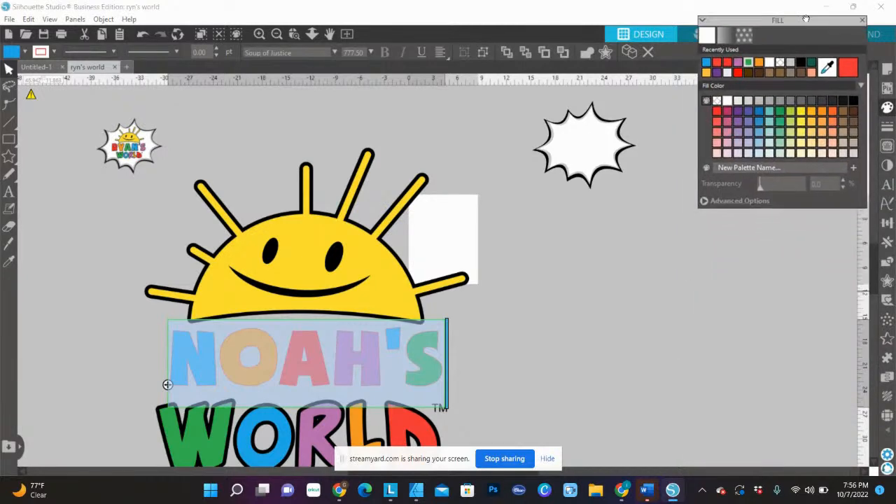
pyautogui.click(887, 128)
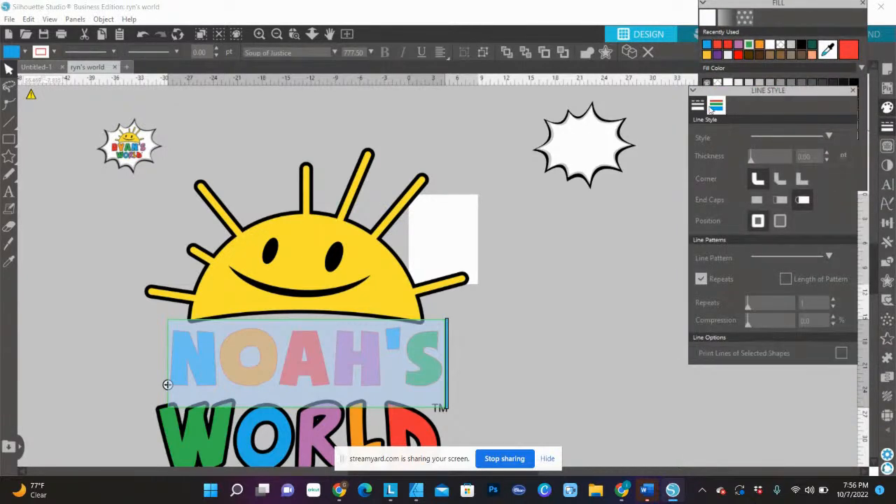
pyautogui.click(716, 107)
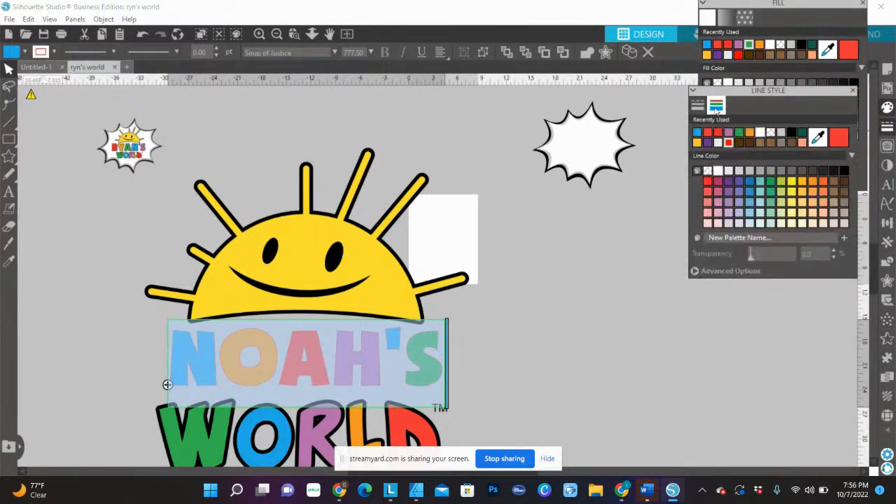
pyautogui.click(711, 170)
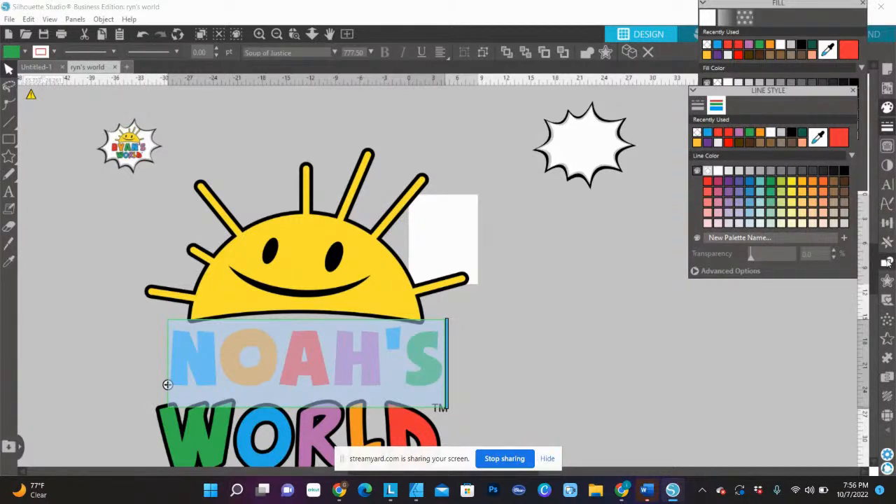
# Step: Create a rounded-corner offset of 0.210 in around the name text
pyautogui.click(887, 280)
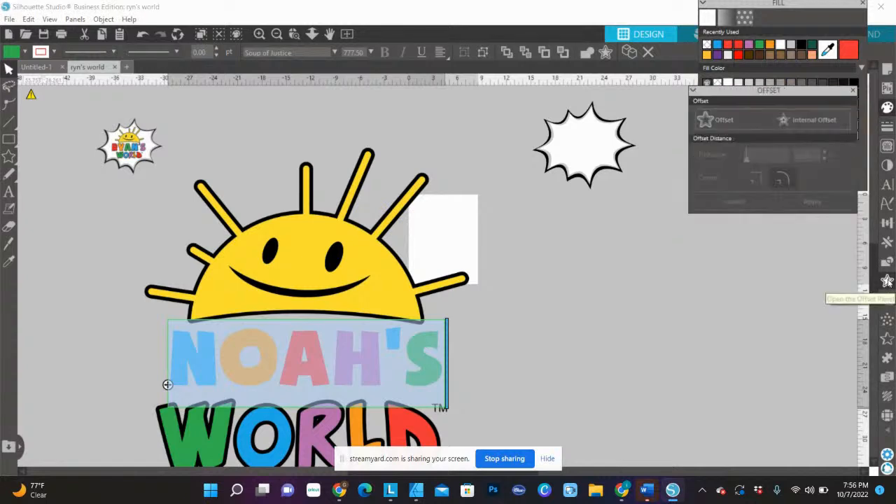
pyautogui.click(728, 123)
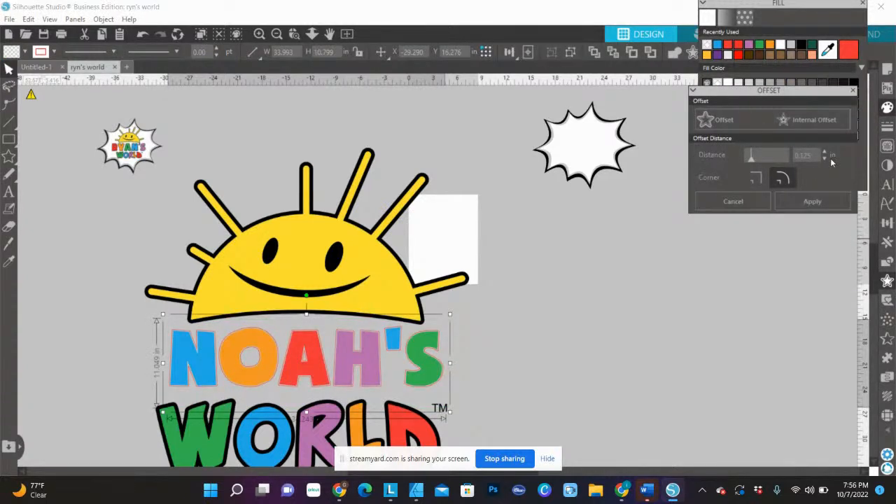
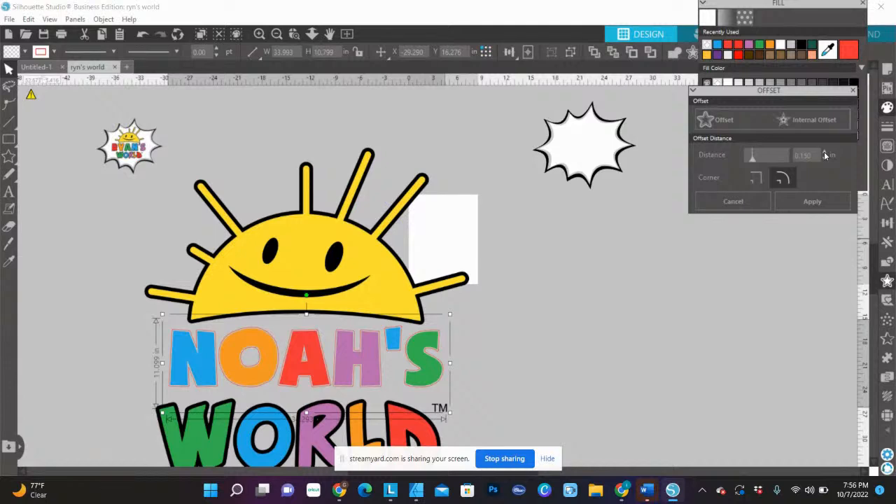
pyautogui.click(824, 151)
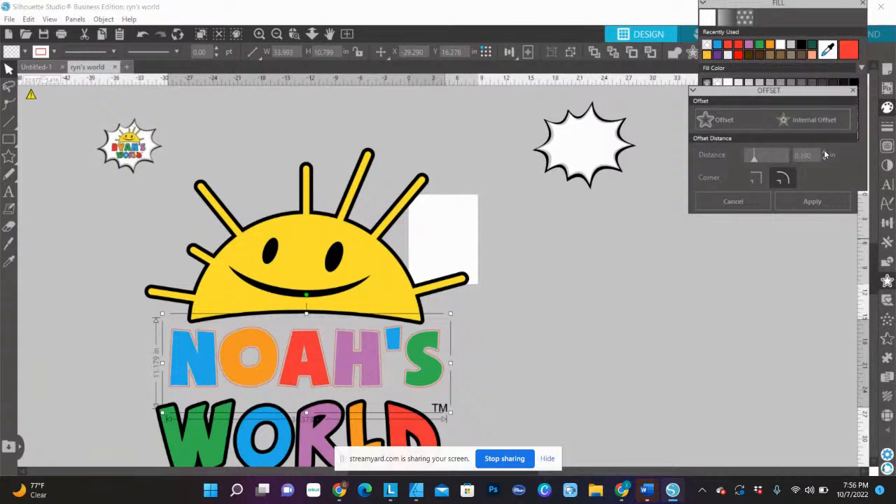
pyautogui.click(824, 151)
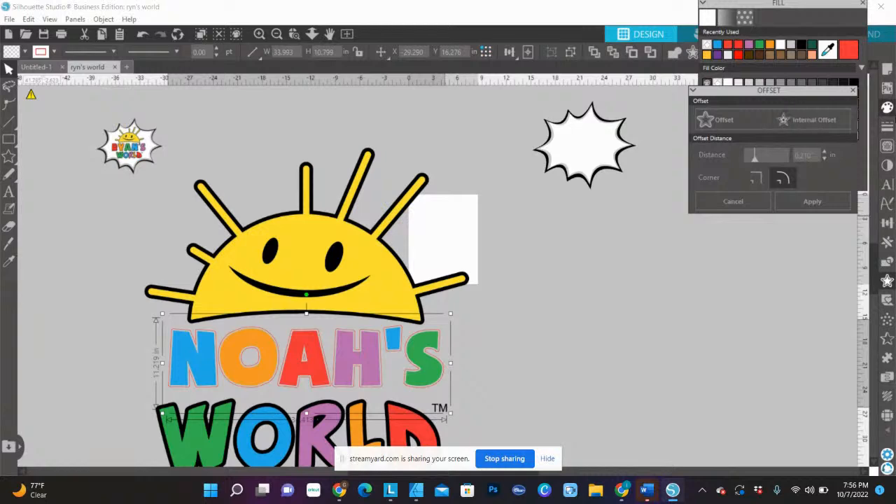
# Step: Fill the name's offset shapes with the recently used black and group them
pyautogui.click(888, 109)
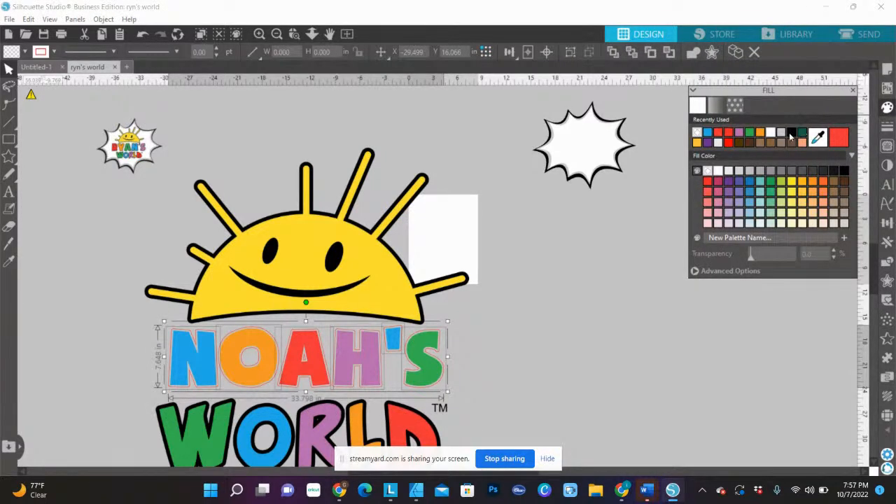
pyautogui.click(791, 134)
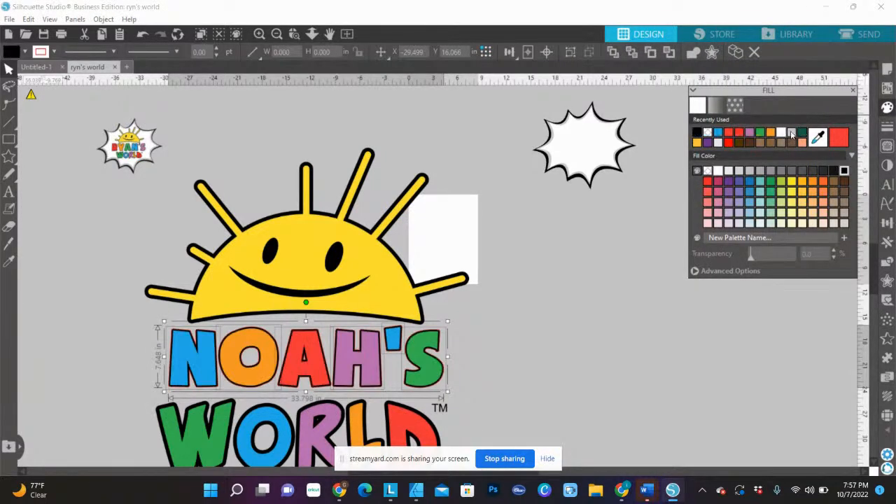
pyautogui.rightClick(382, 361)
pyautogui.click(449, 223)
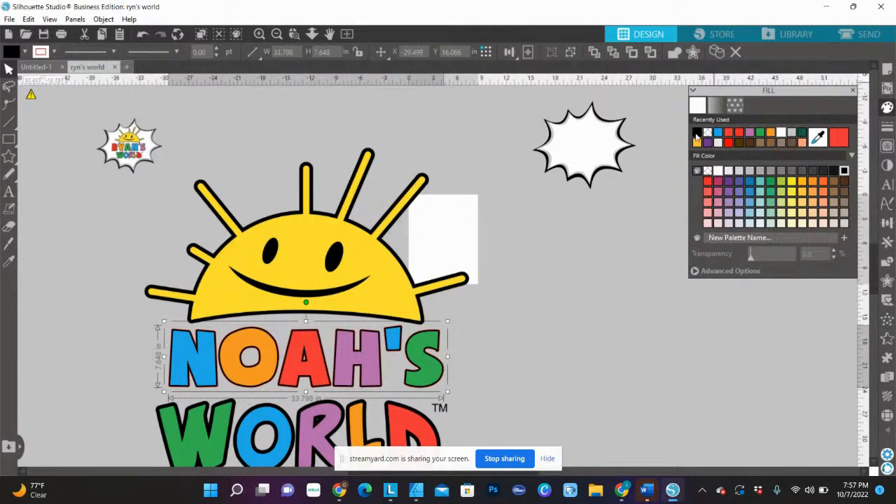
# Step: Set the line color of the grouped black offset behind the name to transparent
pyautogui.click(887, 126)
pyautogui.click(716, 107)
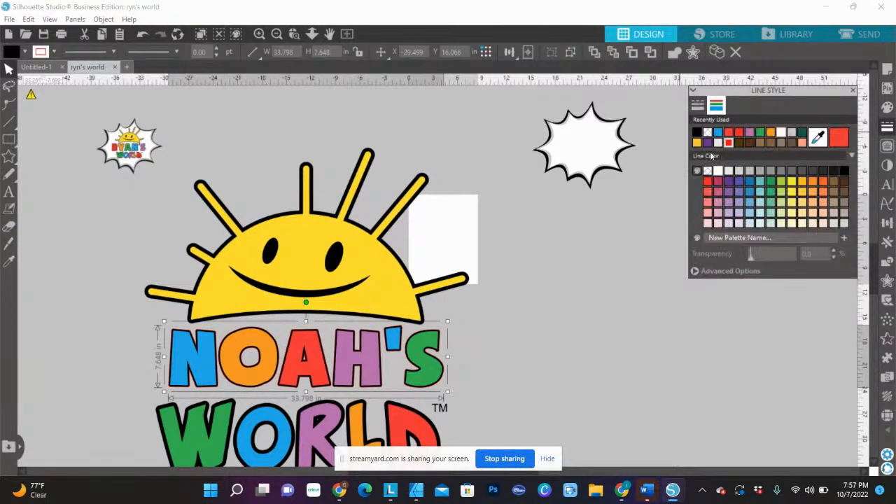
pyautogui.click(709, 172)
# Step: Move the small original Ryan's World reference logo directly beneath the blank burst
pyautogui.moveTo(110, 147); pyautogui.dragTo(776, 343)
pyautogui.click(647, 125)
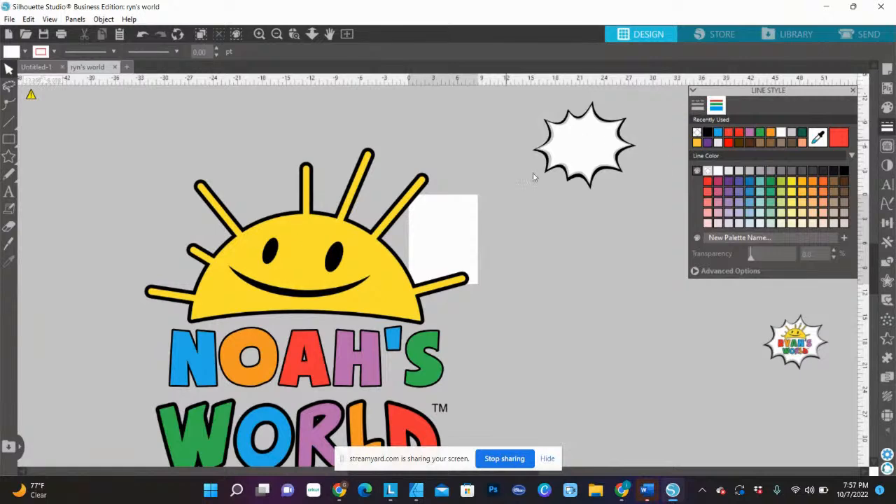
pyautogui.moveTo(782, 334); pyautogui.dragTo(558, 239)
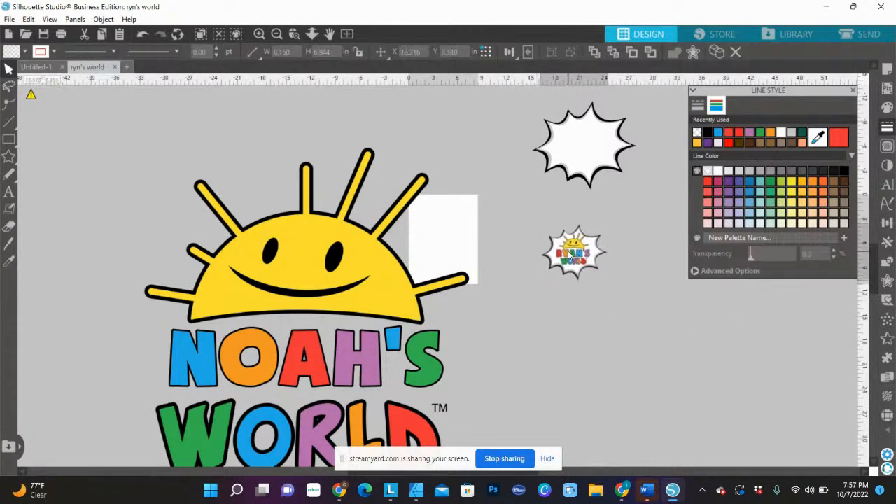
pyautogui.click(530, 354)
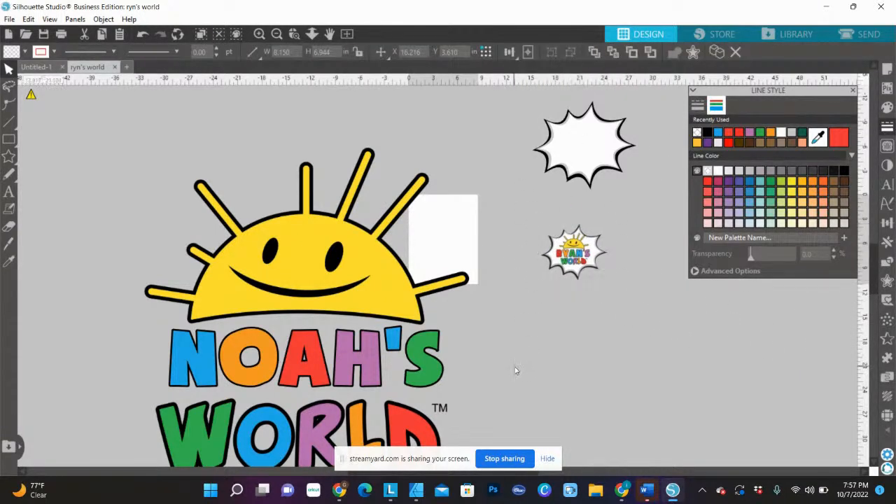
# Step: Move the sun up clear of the name, and group the name's colored letters with their black offset
pyautogui.moveTo(477, 321); pyautogui.dragTo(472, 275)
pyautogui.click(451, 305)
pyautogui.moveTo(125, 297); pyautogui.dragTo(483, 369)
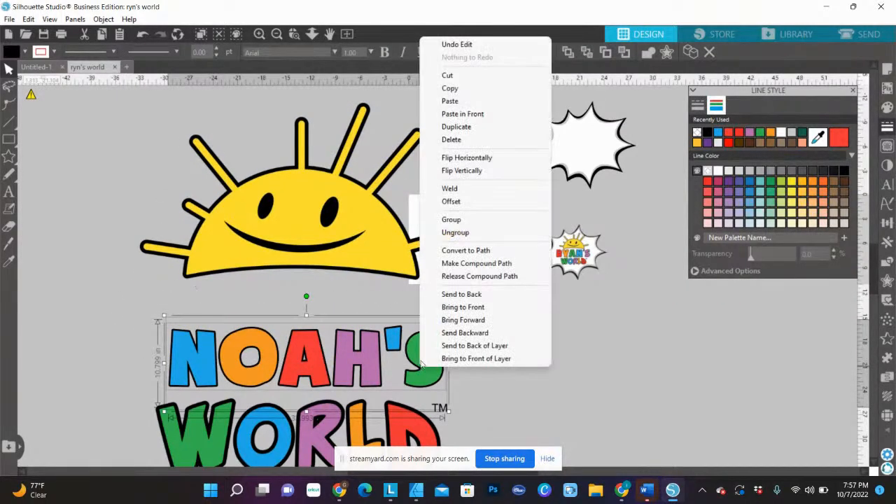
pyautogui.rightClick(421, 371)
pyautogui.click(456, 220)
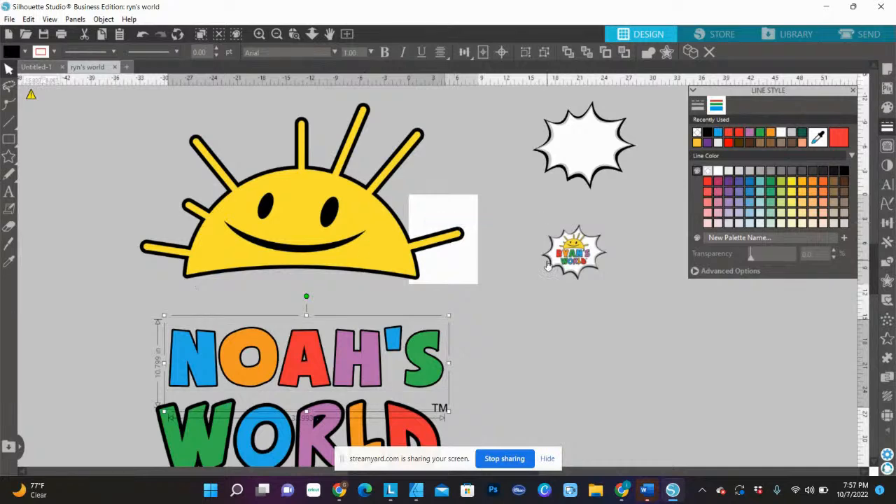
# Step: Enlarge the Ryan's World reference logo to about 22.8 in wide, and move the sun down to just above the name
pyautogui.moveTo(528, 216); pyautogui.dragTo(618, 290)
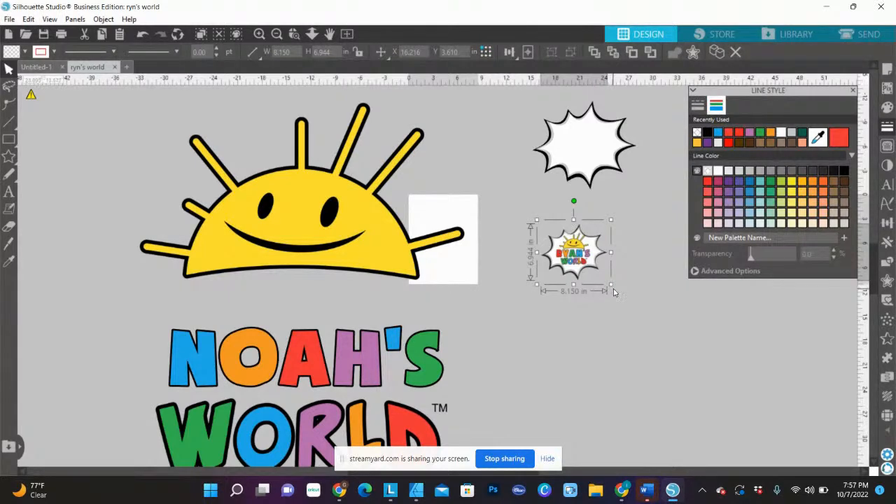
pyautogui.moveTo(610, 286); pyautogui.dragTo(748, 369)
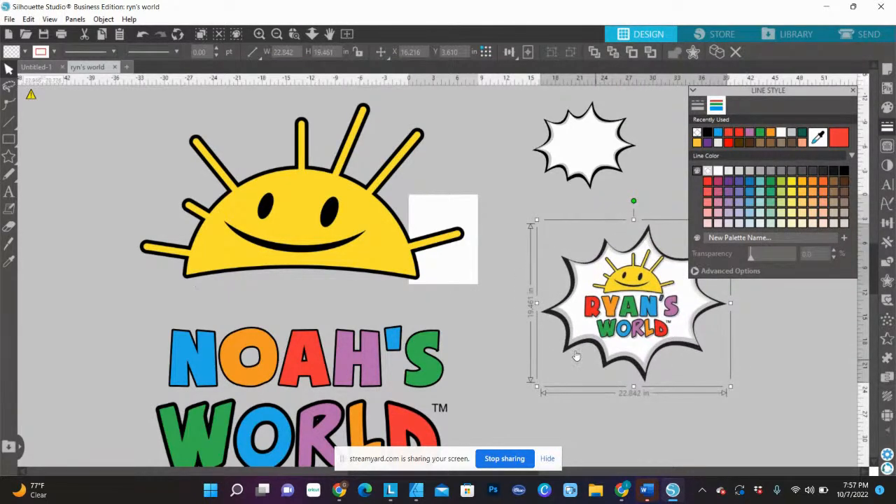
pyautogui.moveTo(306, 224); pyautogui.dragTo(305, 259)
pyautogui.click(287, 342)
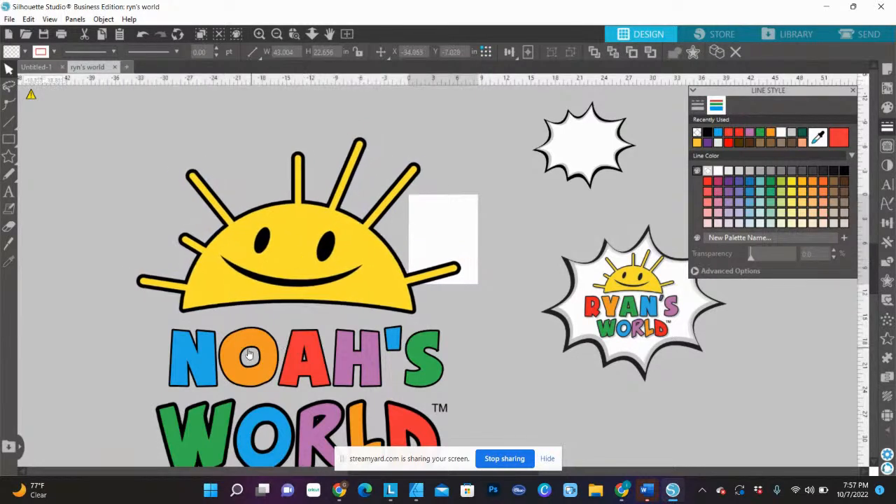
# Step: Enlarge the grouped name proportionally to about 37.2 in wide, so it sits close beneath the sun
pyautogui.click(201, 371)
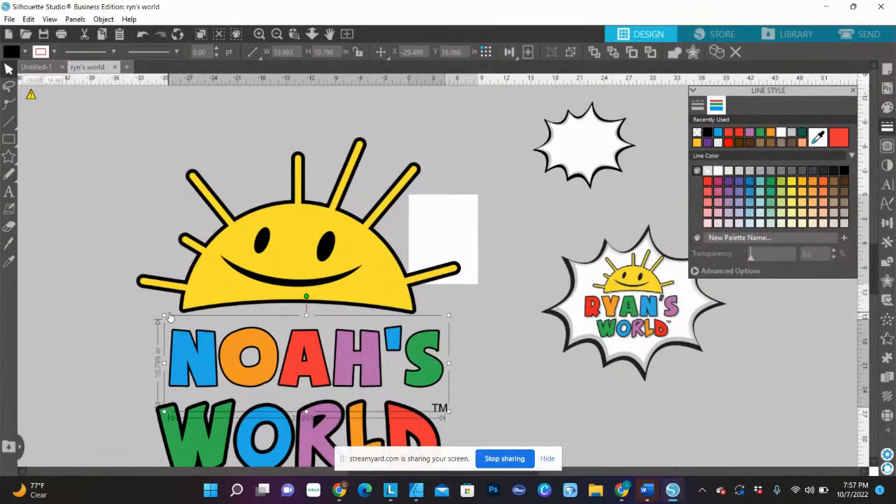
pyautogui.moveTo(162, 315); pyautogui.dragTo(190, 324)
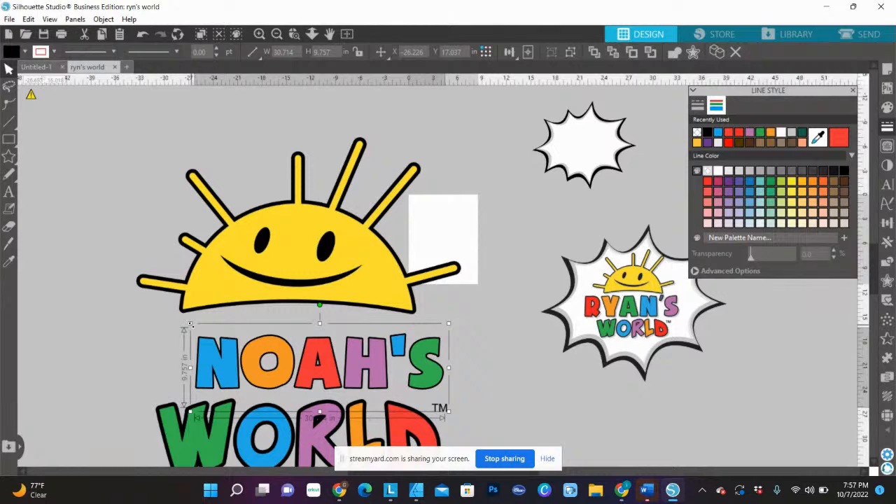
pyautogui.moveTo(190, 324); pyautogui.dragTo(133, 315)
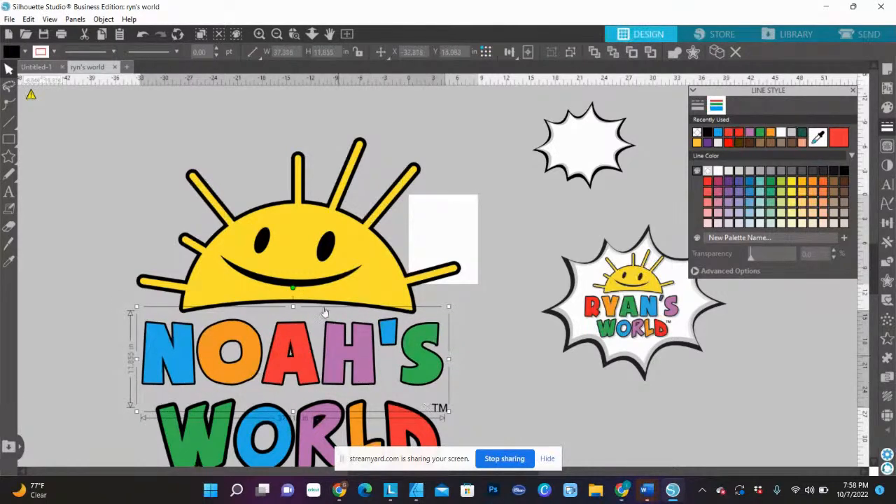
# Step: Scale the sun down slightly and reposition it centered over the name
pyautogui.click(314, 279)
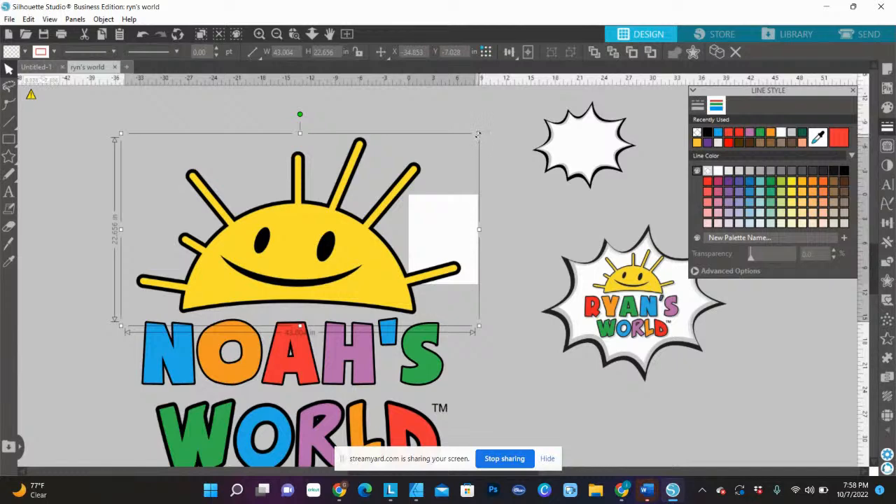
pyautogui.moveTo(480, 133); pyautogui.dragTo(461, 142)
pyautogui.moveTo(313, 276); pyautogui.dragTo(318, 274)
# Step: Scale the WORLD lettering down proportionally to about 36.2 in wide
pyautogui.click(395, 433)
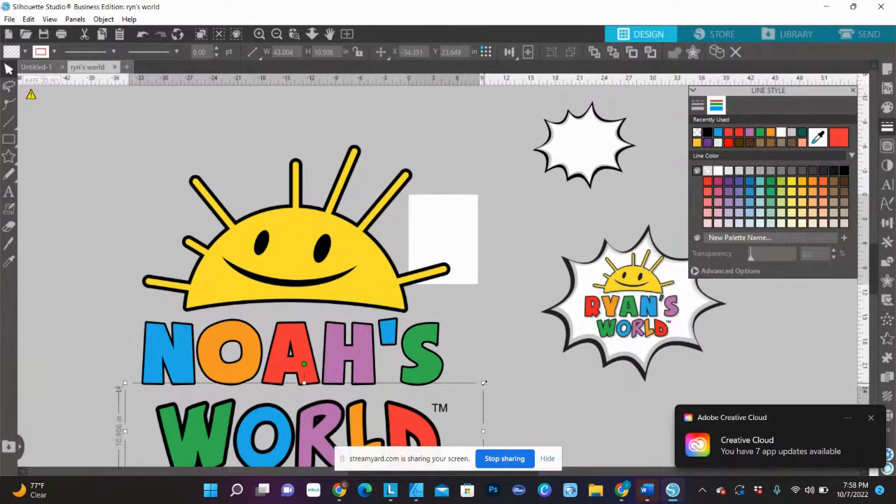
pyautogui.moveTo(484, 385); pyautogui.dragTo(430, 400)
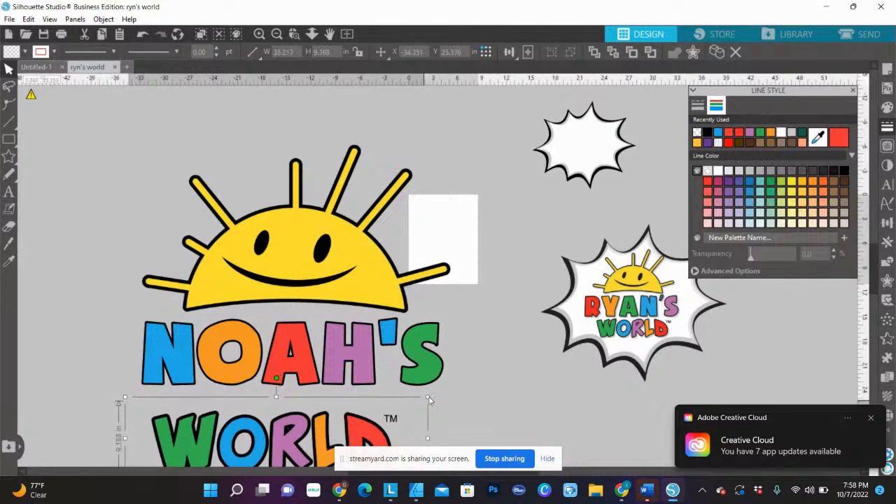
# Step: Move the WORLD lettering up close beneath NOAH'S and shift the Ryan's World logo up next to the blank page
pyautogui.moveTo(266, 432); pyautogui.dragTo(278, 416)
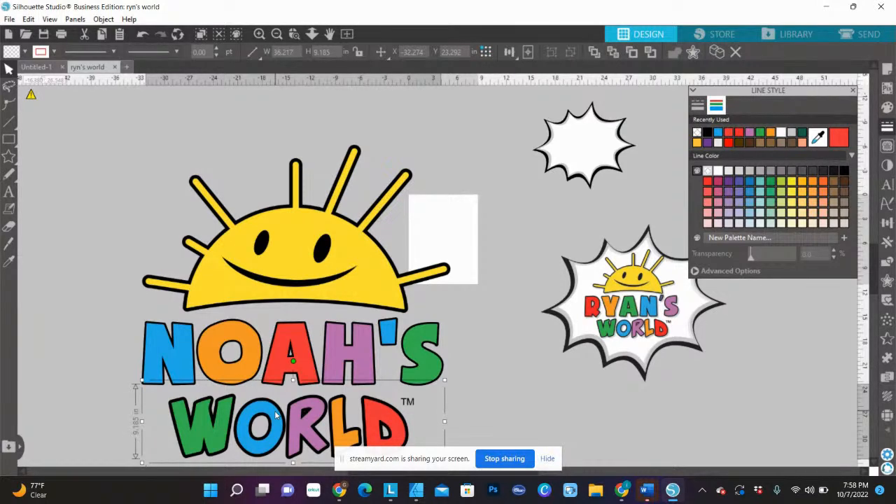
pyautogui.click(520, 404)
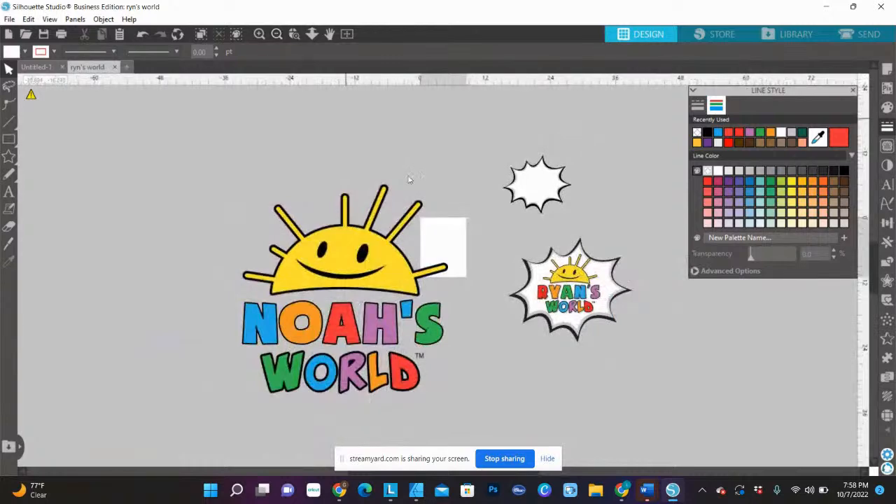
pyautogui.moveTo(603, 284); pyautogui.dragTo(556, 240)
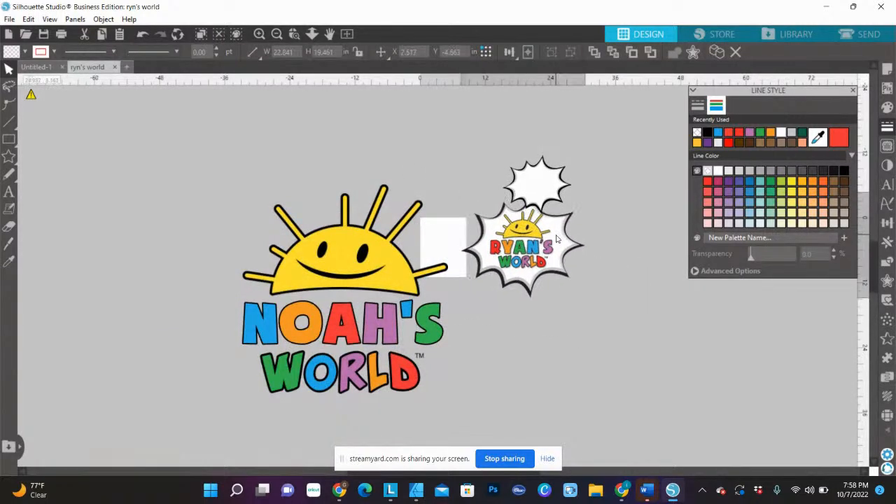
pyautogui.click(528, 328)
# Step: Group the sun, NOAH'S and WORLD artwork and move the group aside to the far right of the page
pyautogui.moveTo(181, 168); pyautogui.dragTo(431, 369)
pyautogui.rightClick(378, 287)
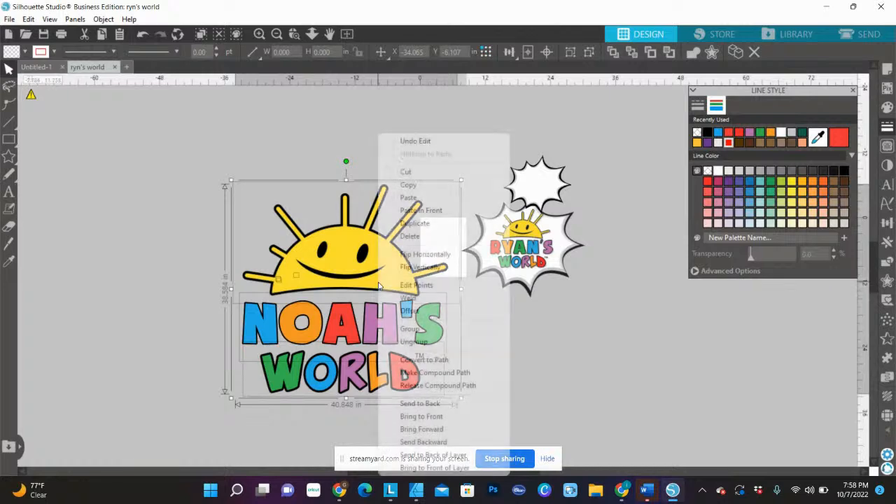
pyautogui.click(411, 328)
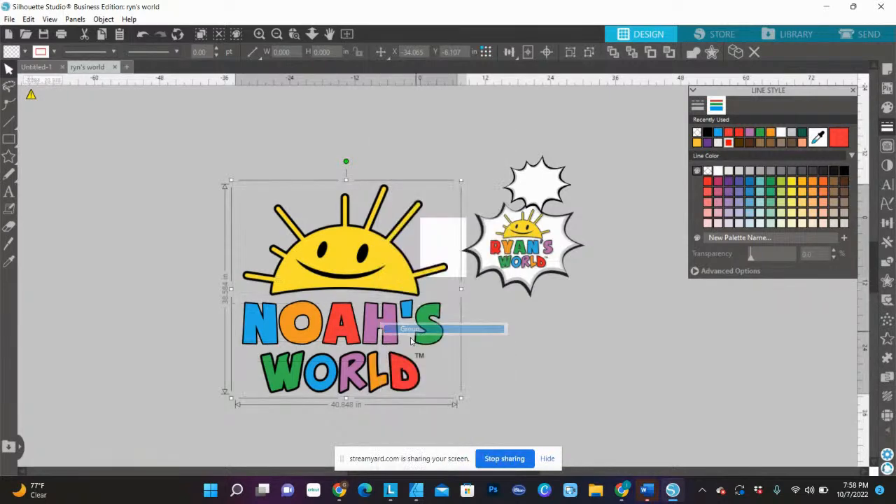
pyautogui.moveTo(363, 287); pyautogui.dragTo(805, 215)
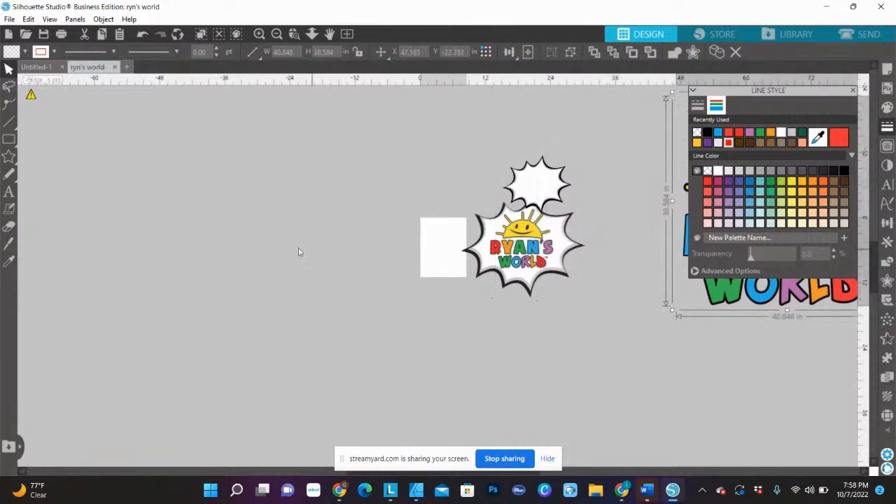
# Step: Move the Ryan's World logo and the empty burst shape to the area left of the page
pyautogui.moveTo(163, 204); pyautogui.dragTo(236, 259)
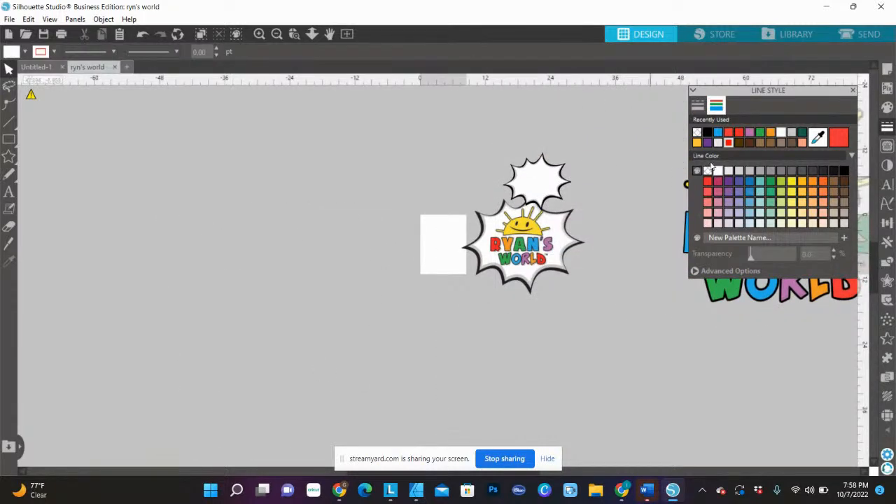
pyautogui.moveTo(524, 242); pyautogui.dragTo(138, 222)
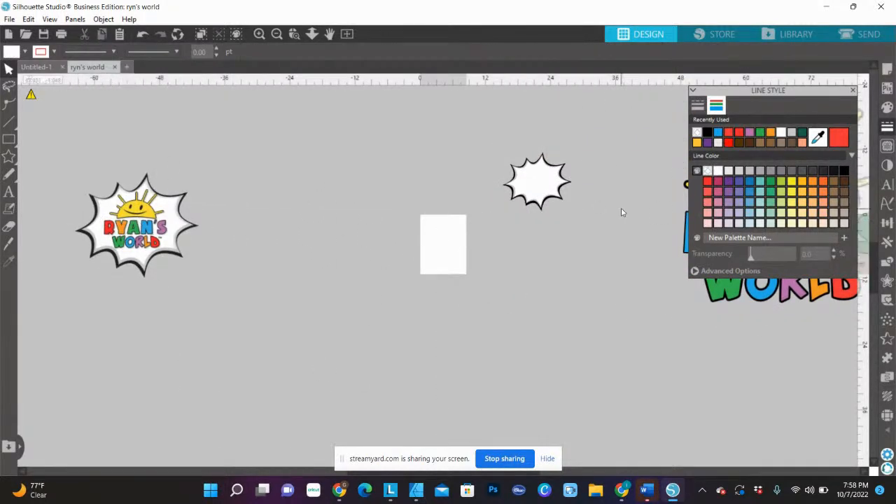
pyautogui.moveTo(534, 190); pyautogui.dragTo(279, 227)
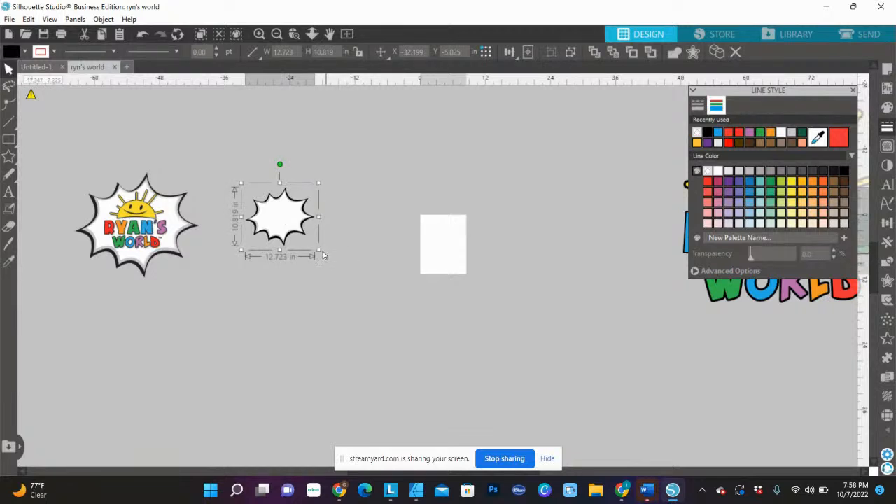
# Step: Enlarge the empty burst shape over the page and place the grouped Noah's World artwork inside it
pyautogui.moveTo(319, 250); pyautogui.dragTo(677, 418)
pyautogui.moveTo(442, 274); pyautogui.dragTo(423, 223)
pyautogui.moveTo(811, 294); pyautogui.dragTo(455, 344)
pyautogui.click(442, 207)
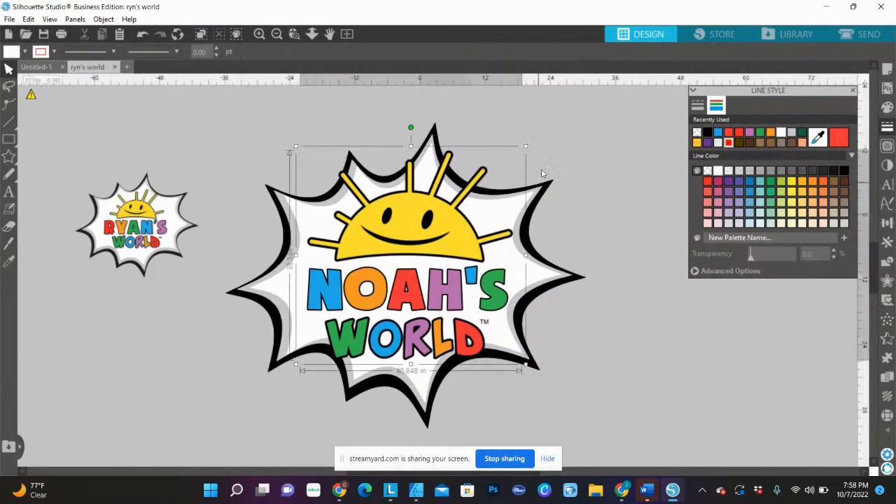
# Step: Shrink the grouped Noah's World artwork to about 33.7 by 31.8 in and reposition it inside the burst
pyautogui.moveTo(526, 145); pyautogui.dragTo(486, 184)
pyautogui.moveTo(378, 300); pyautogui.dragTo(389, 282)
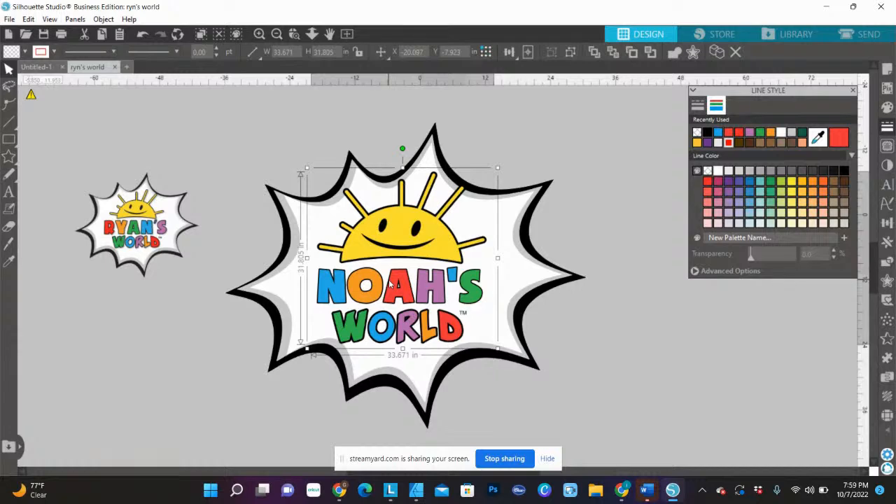
# Step: Enlarge the Ryan's World logo to about 50.8 by 43.3 in and place it beside the Noah's World burst for comparison
pyautogui.click(127, 217)
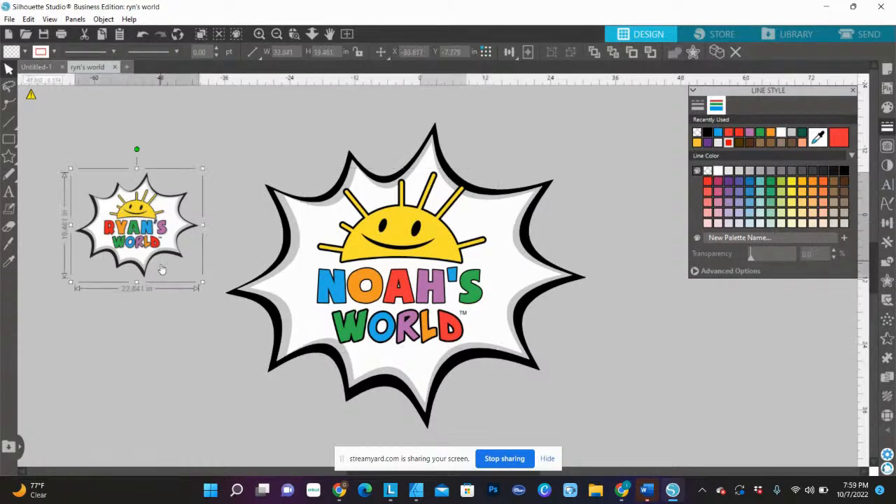
pyautogui.moveTo(199, 290); pyautogui.dragTo(311, 469)
pyautogui.moveTo(142, 261); pyautogui.dragTo(90, 209)
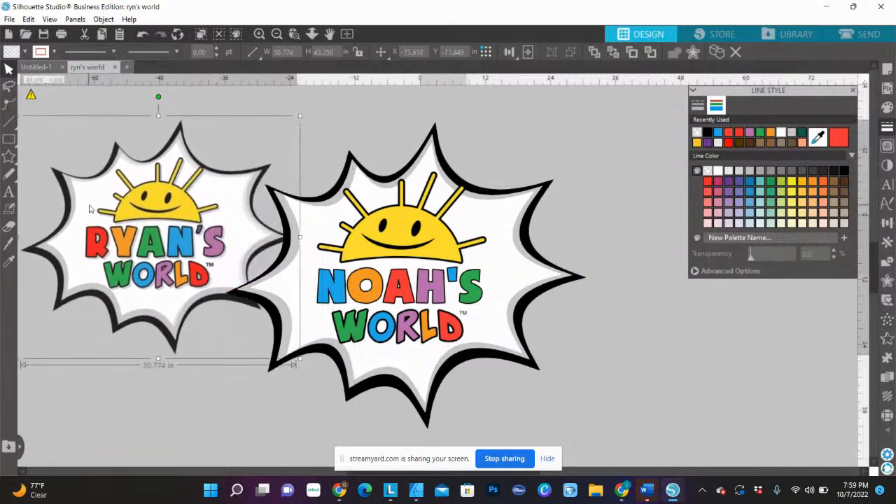
# Step: Fine-tune the Noah's World artwork inside the burst to about 32.4 in wide and 30.9 in high
pyautogui.click(456, 282)
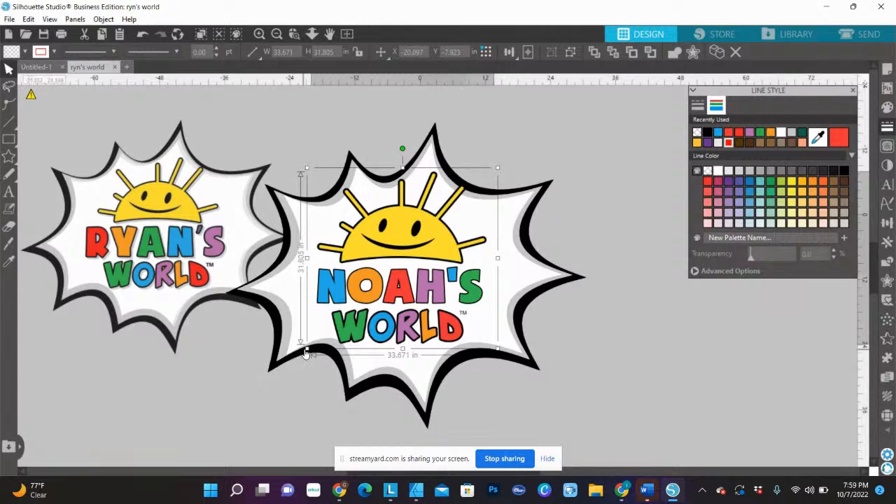
pyautogui.moveTo(308, 353); pyautogui.dragTo(308, 346)
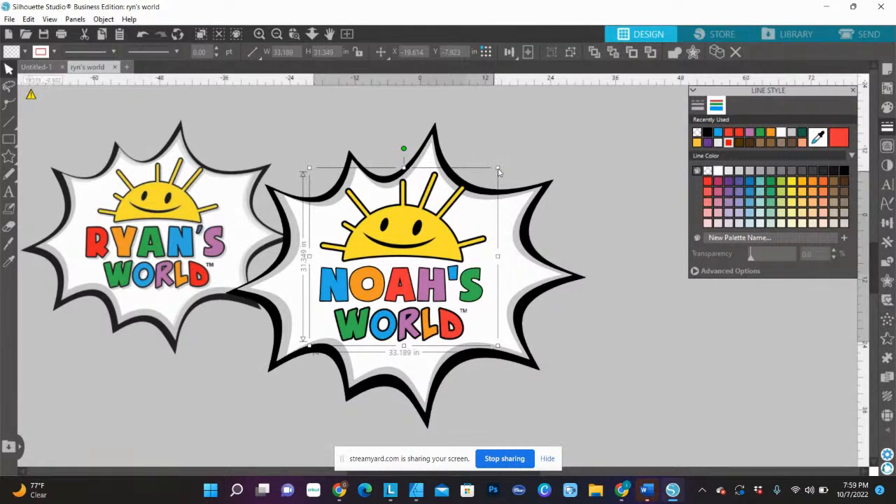
pyautogui.moveTo(498, 172); pyautogui.dragTo(499, 182)
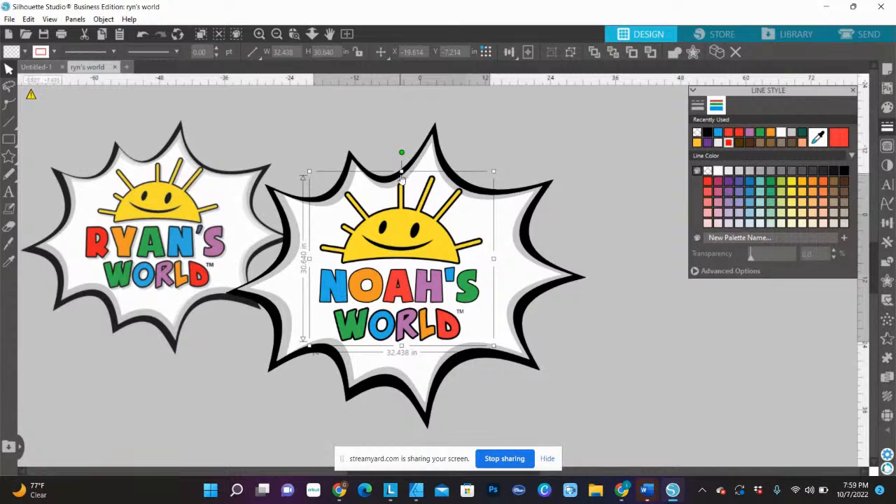
pyautogui.moveTo(402, 173); pyautogui.dragTo(403, 174)
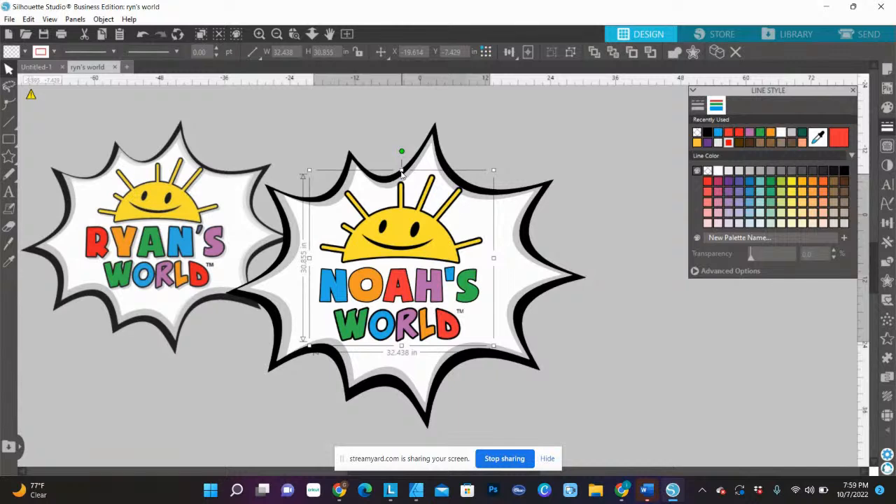
# Step: Ungroup the Noah's World artwork and move the sun slightly down toward the NOAH'S lettering
pyautogui.rightClick(385, 246)
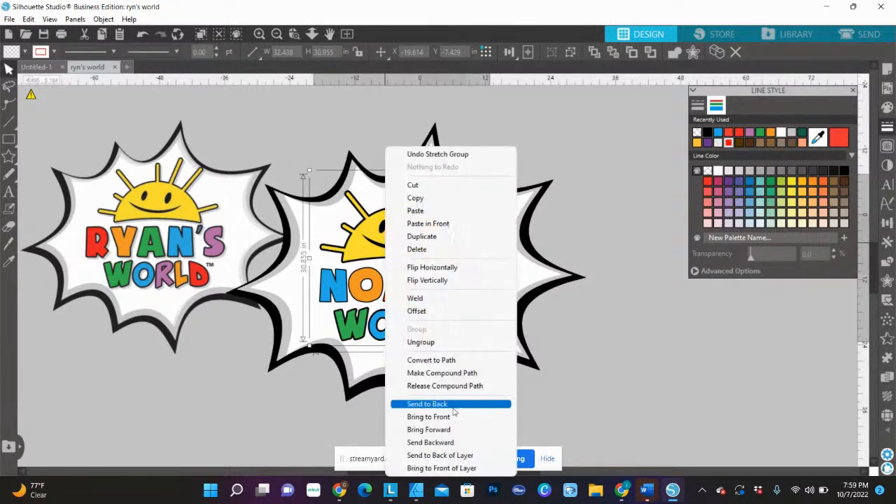
pyautogui.click(430, 341)
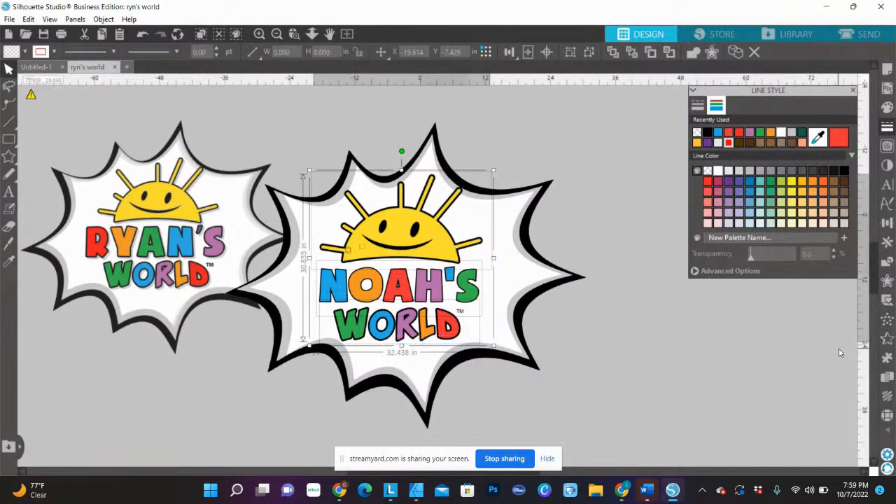
pyautogui.click(757, 351)
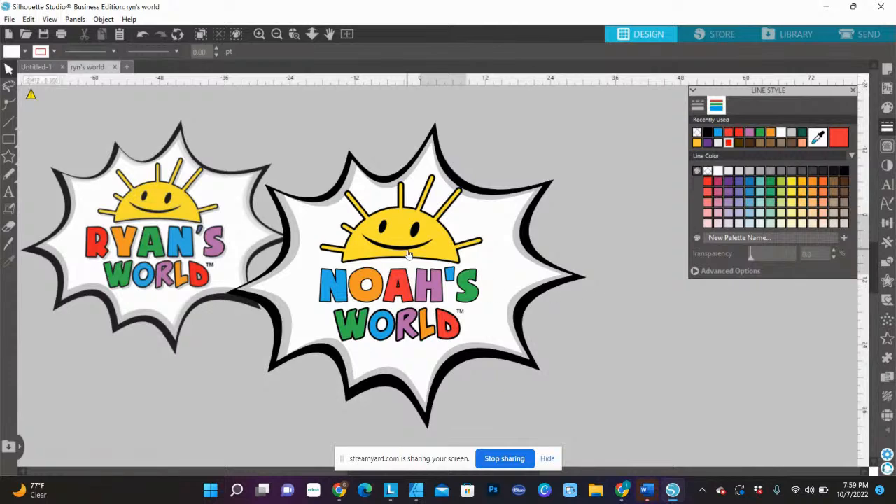
pyautogui.click(383, 225)
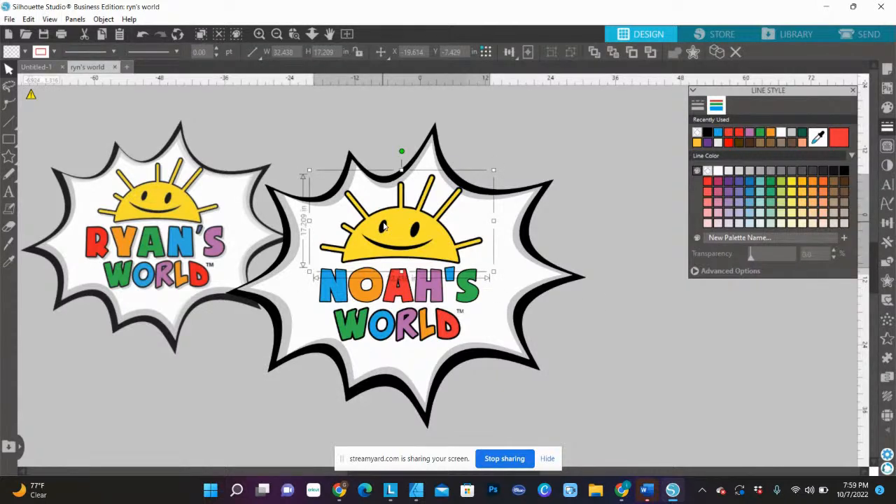
pyautogui.moveTo(383, 225); pyautogui.dragTo(384, 228)
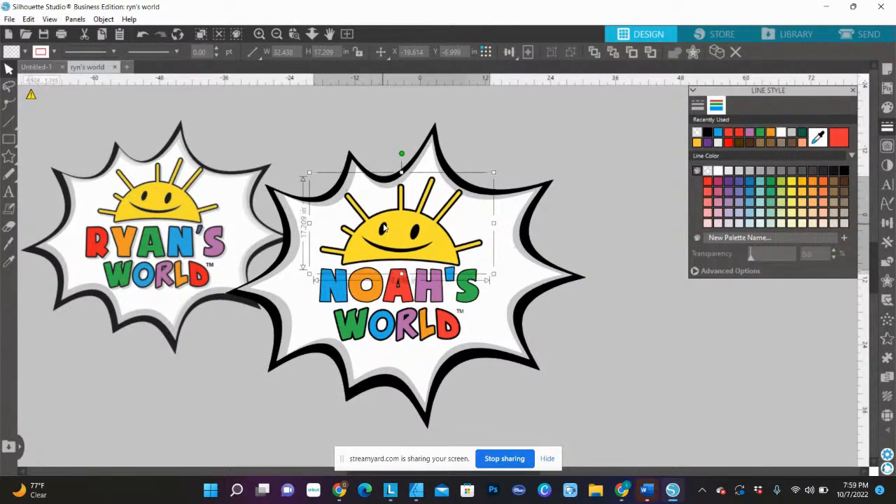
pyautogui.click(521, 140)
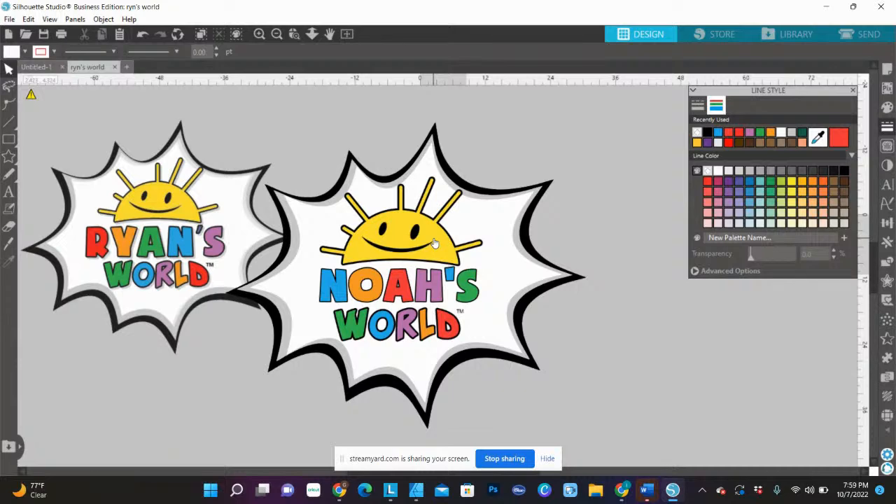
# Step: Move the Ryan's World logo farther left, clear of the Noah's World burst
pyautogui.moveTo(207, 190); pyautogui.dragTo(64, 210)
pyautogui.click(283, 172)
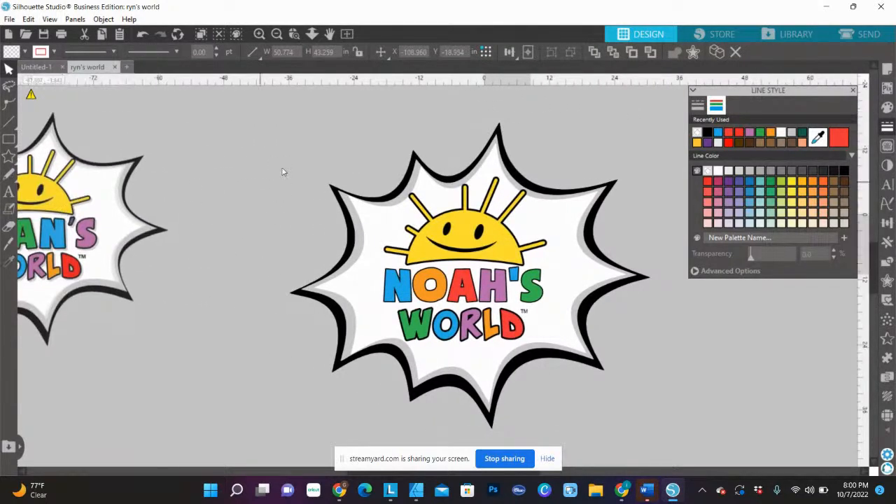
# Step: Select the whole Noah's World design to find the stray empty pieces over the sun, and delete them
pyautogui.moveTo(255, 105); pyautogui.dragTo(746, 425)
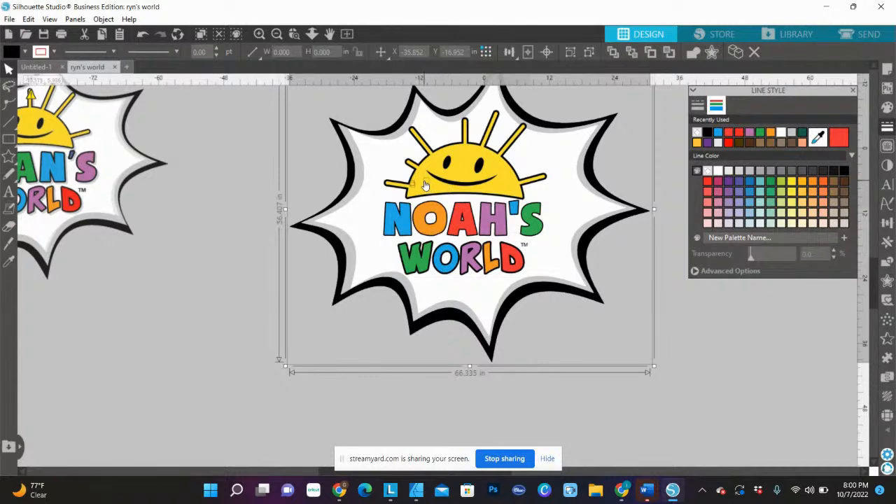
pyautogui.click(373, 183)
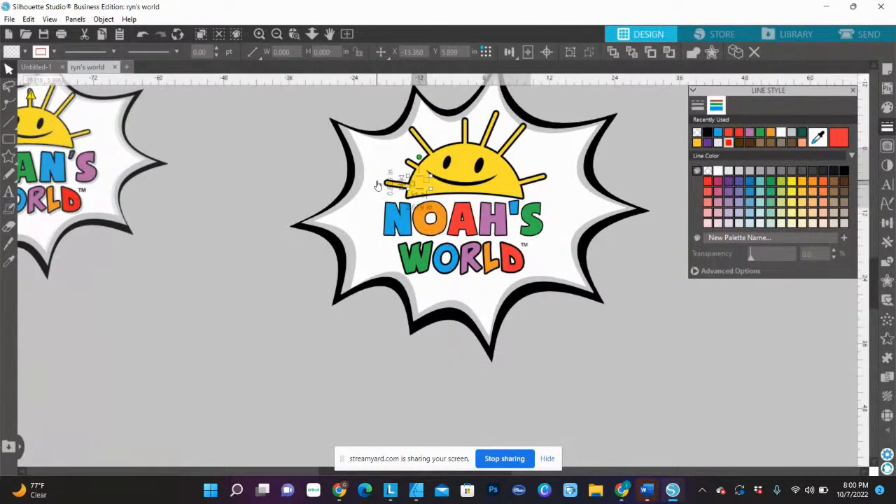
pyautogui.press('Delete')
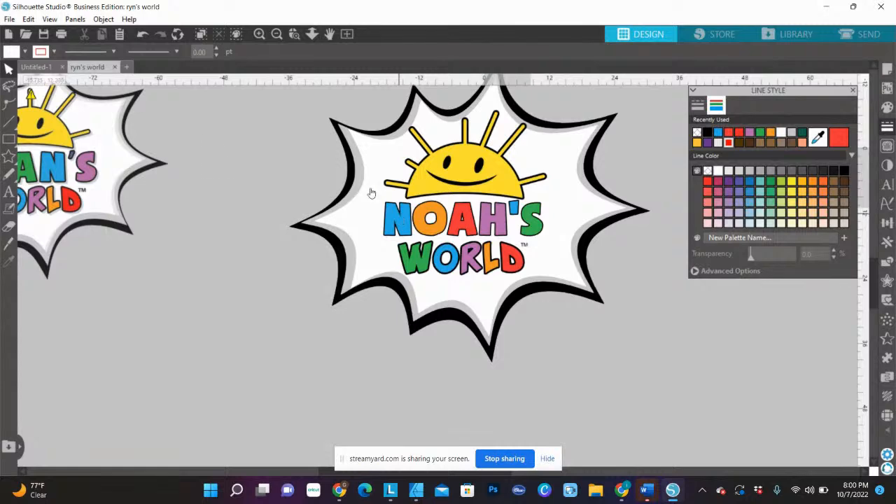
# Step: Group the burst, sun and lettering into a single Noah's World design
pyautogui.click(277, 34)
pyautogui.click(277, 34)
pyautogui.click(435, 223)
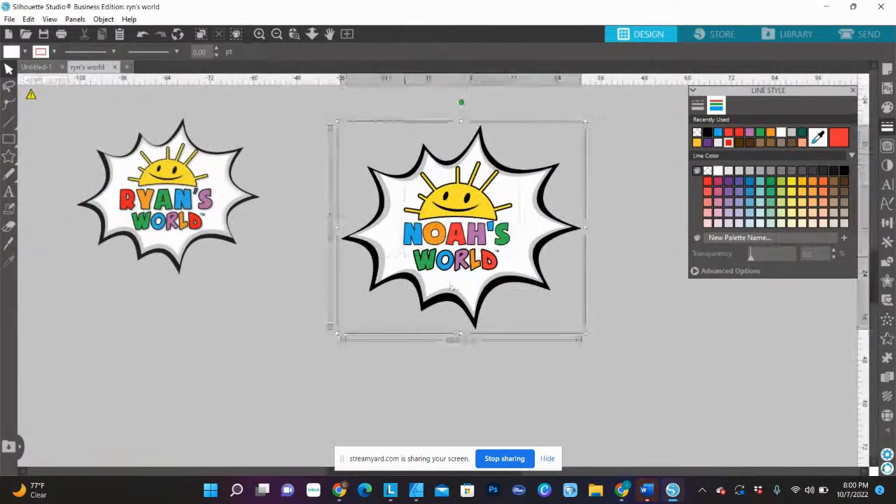
pyautogui.rightClick(479, 206)
pyautogui.click(499, 333)
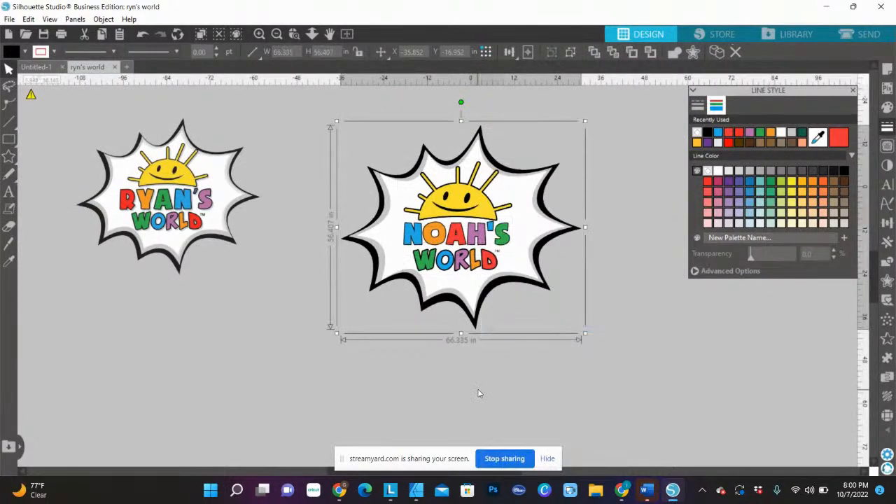
# Step: Enlarge the Ryan's World logo to about 85.5 by 72.9 in and position it beside the Noah's World design
pyautogui.click(256, 254)
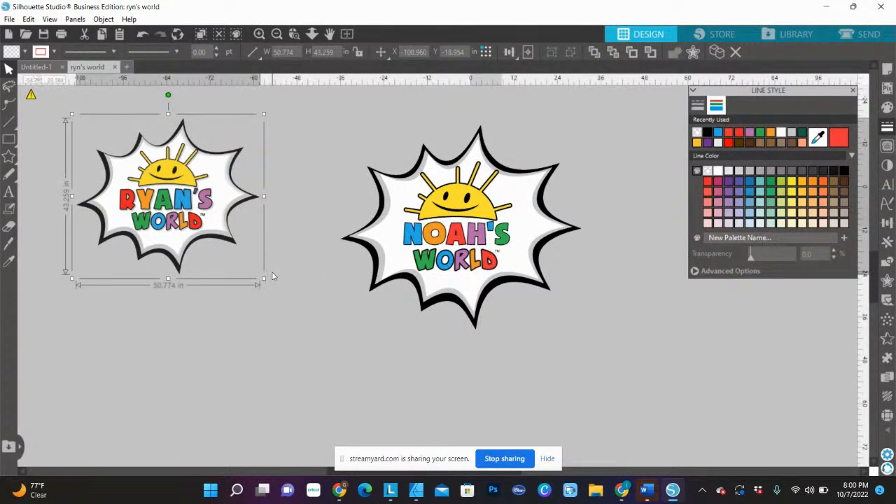
pyautogui.moveTo(265, 278); pyautogui.dragTo(313, 329)
pyautogui.click(186, 195)
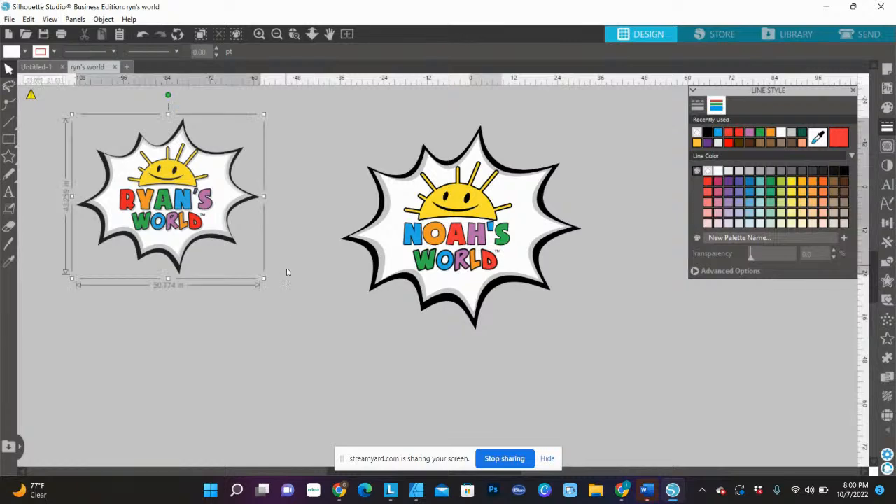
pyautogui.moveTo(264, 278); pyautogui.dragTo(423, 353)
pyautogui.moveTo(296, 191); pyautogui.dragTo(269, 162)
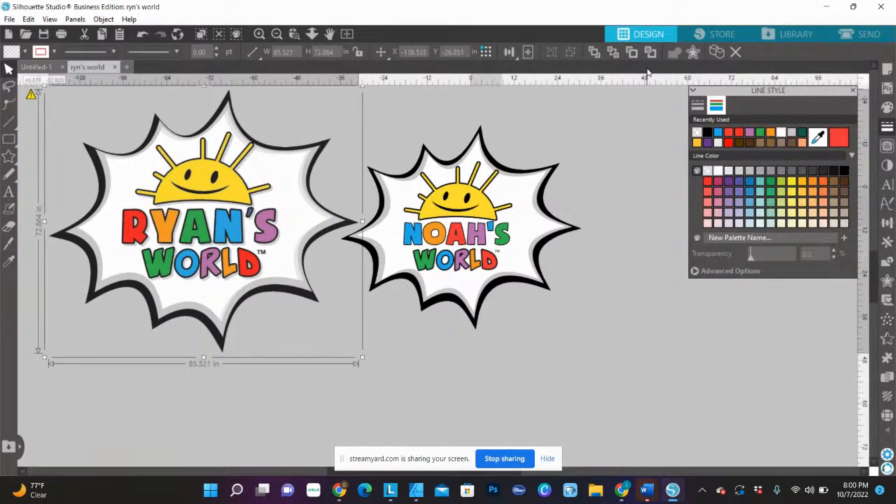
# Step: Delete the Ryan's World logo and select the grouped Noah's World design
pyautogui.press('Delete')
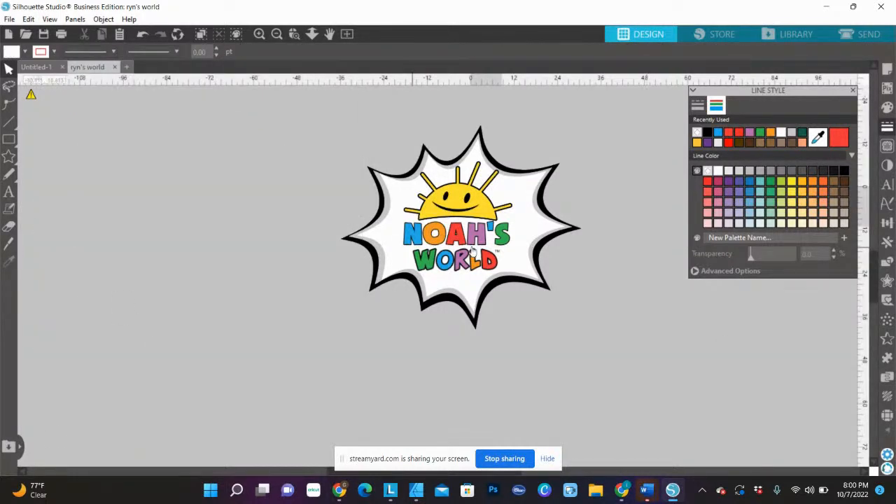
pyautogui.click(277, 34)
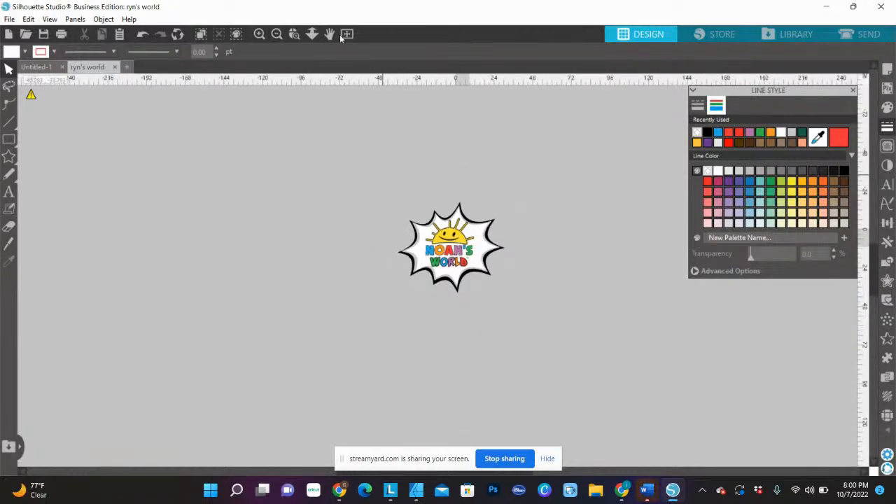
pyautogui.click(456, 267)
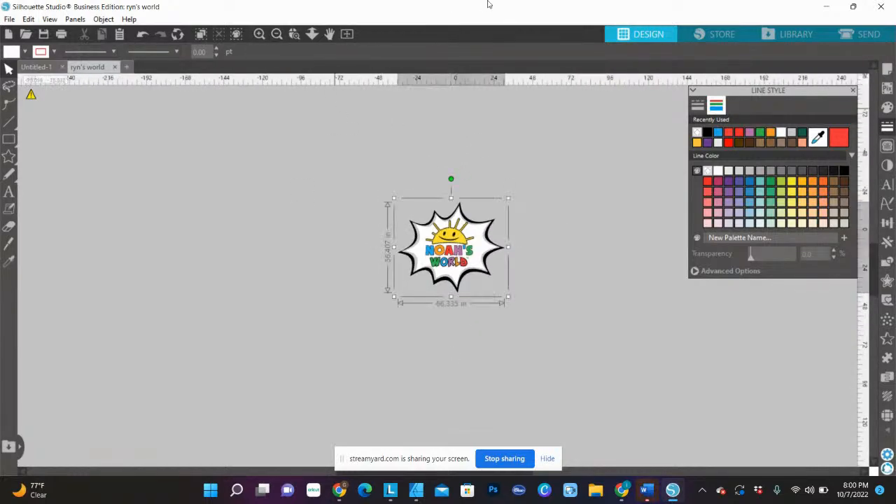
# Step: Scale the grouped Noah's World design down to about 13.3 by 11.3 in and move it over the page
pyautogui.click(347, 35)
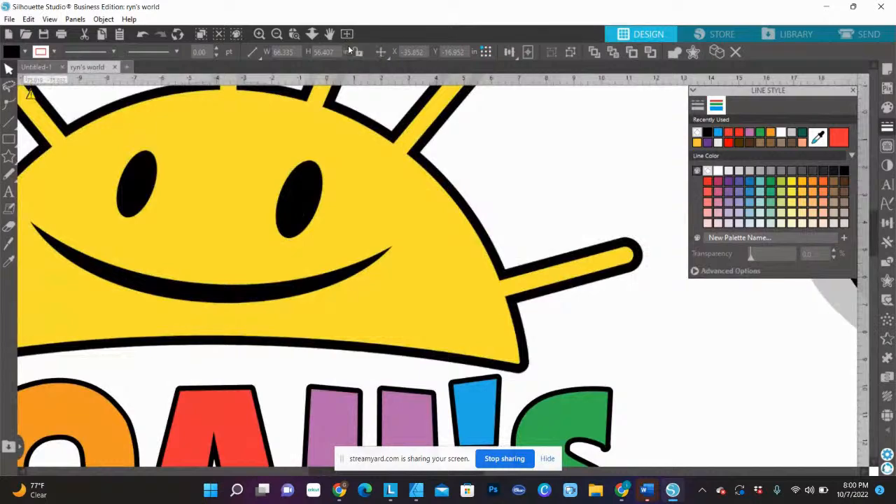
pyautogui.click(280, 36)
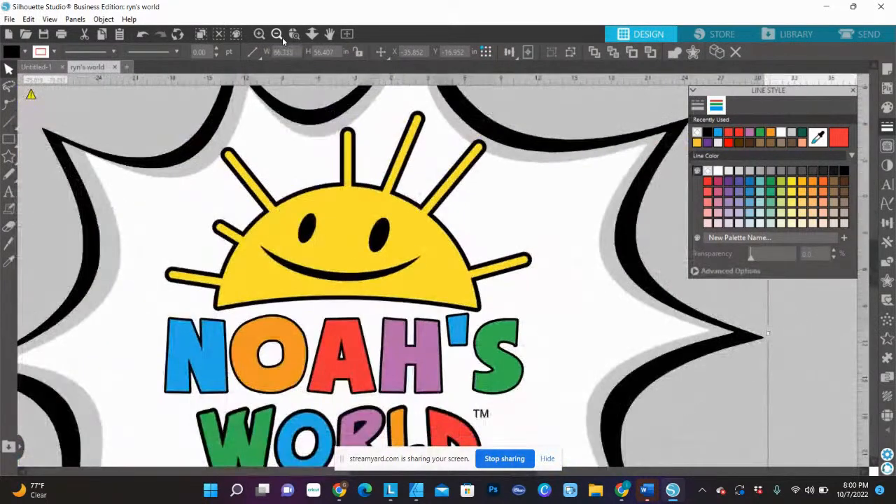
pyautogui.click(280, 37)
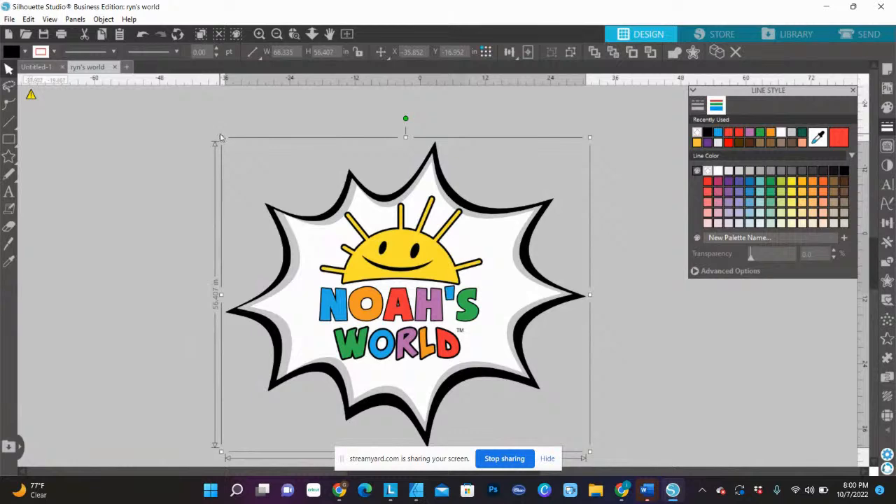
pyautogui.moveTo(220, 136); pyautogui.dragTo(597, 283)
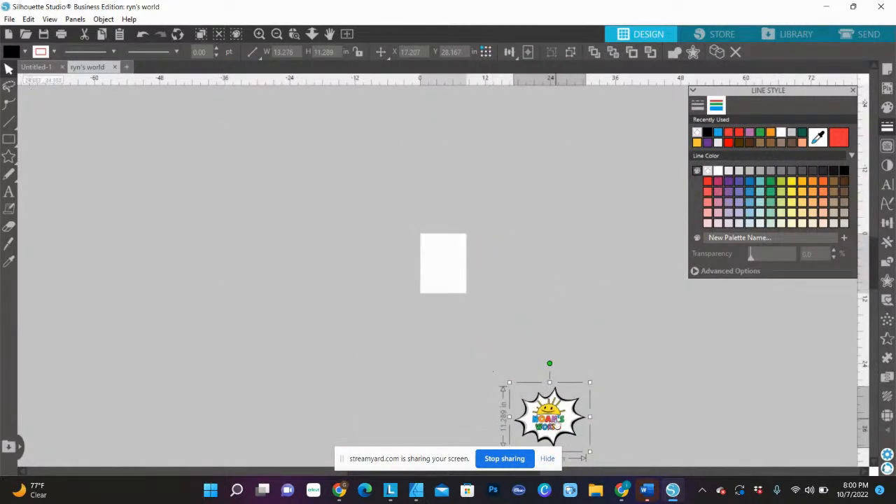
pyautogui.moveTo(535, 402); pyautogui.dragTo(432, 248)
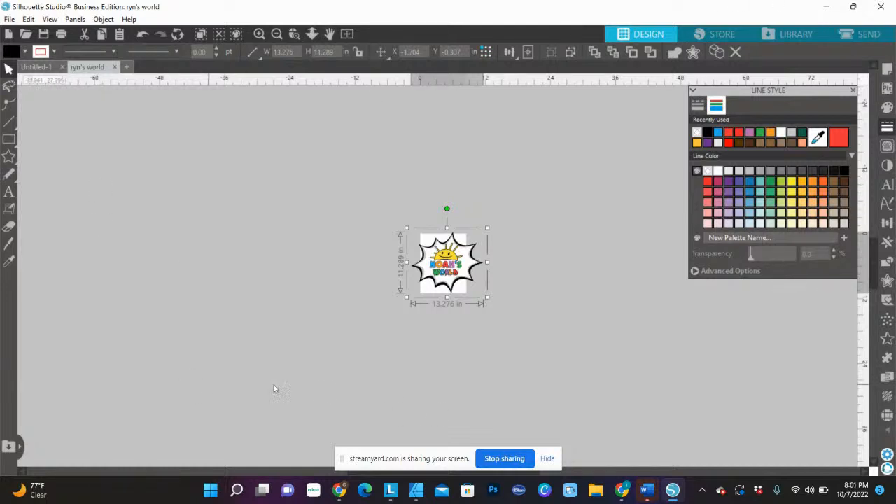
# Step: Set the page to a custom media size 20 in wide and 20 in high
pyautogui.click(891, 69)
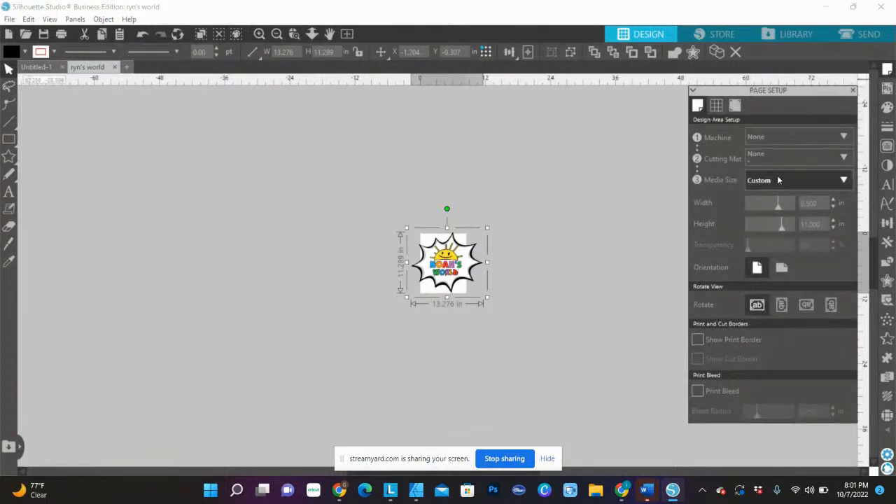
pyautogui.click(813, 182)
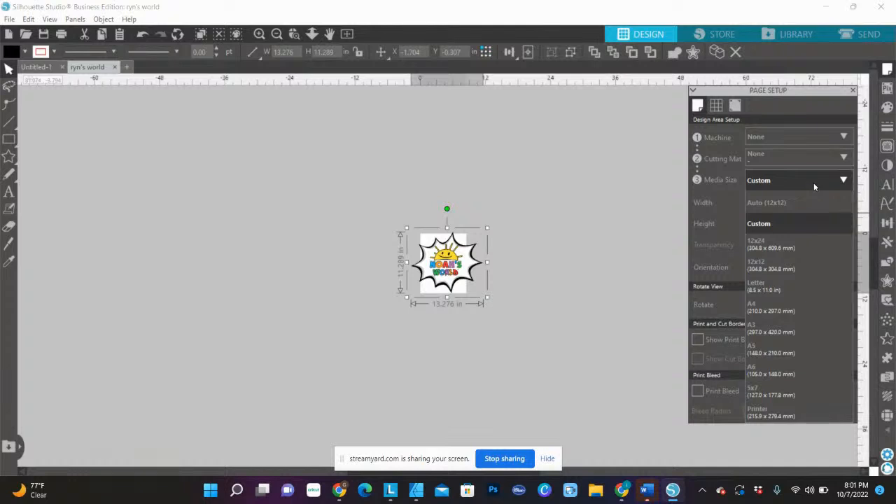
pyautogui.click(791, 226)
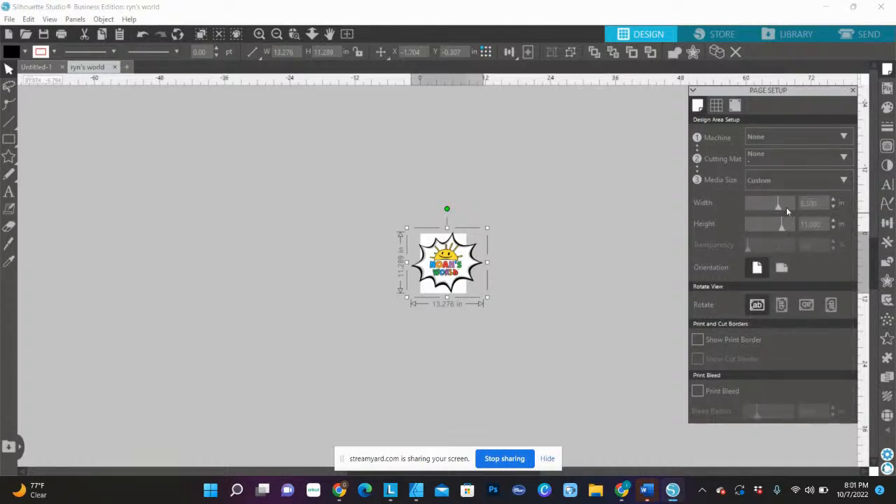
pyautogui.doubleClick(819, 204)
pyautogui.write('7')
pyautogui.press('Tab')
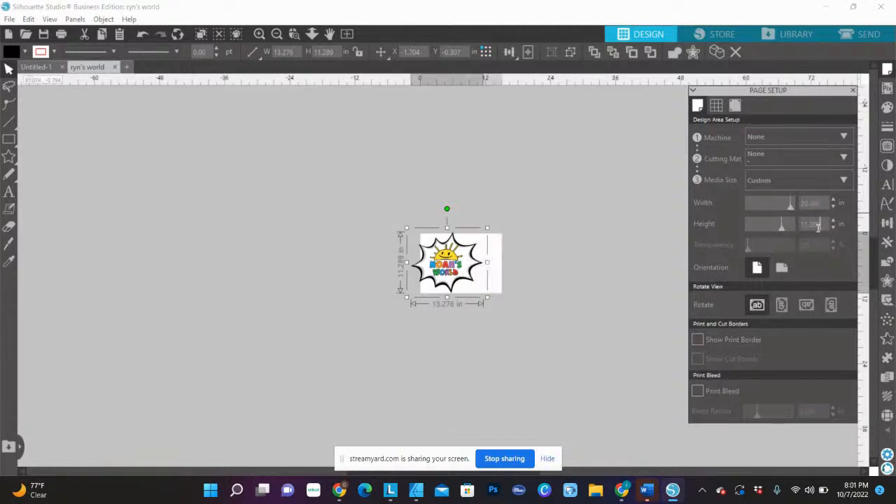
pyautogui.write('20')
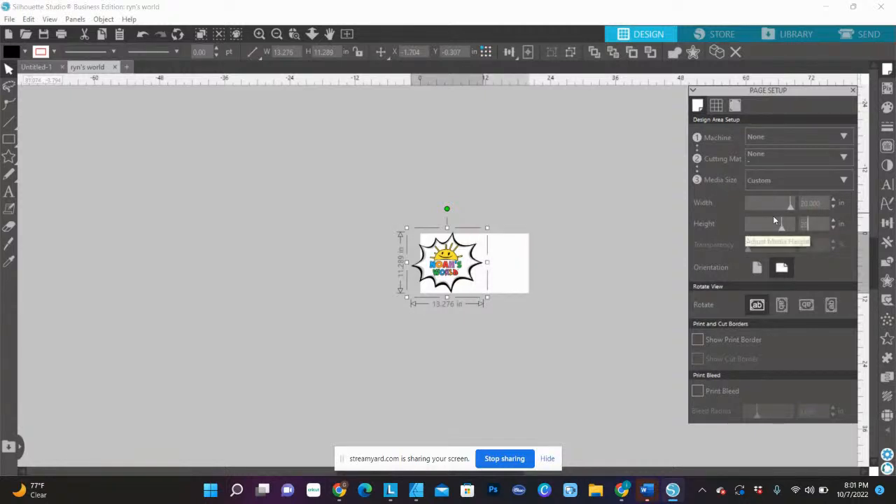
pyautogui.press('Return')
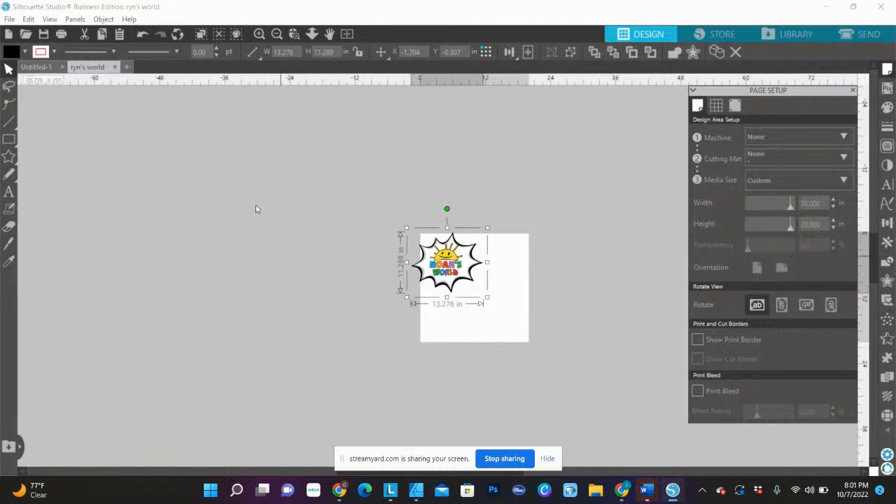
# Step: Enlarge the Noah's World design to about 18.5 by 15.7 in and position it within the page
pyautogui.moveTo(440, 274)
pyautogui.mouseDown()
pyautogui.moveTo(423, 272)
pyautogui.moveTo(452, 278)
pyautogui.mouseUp()
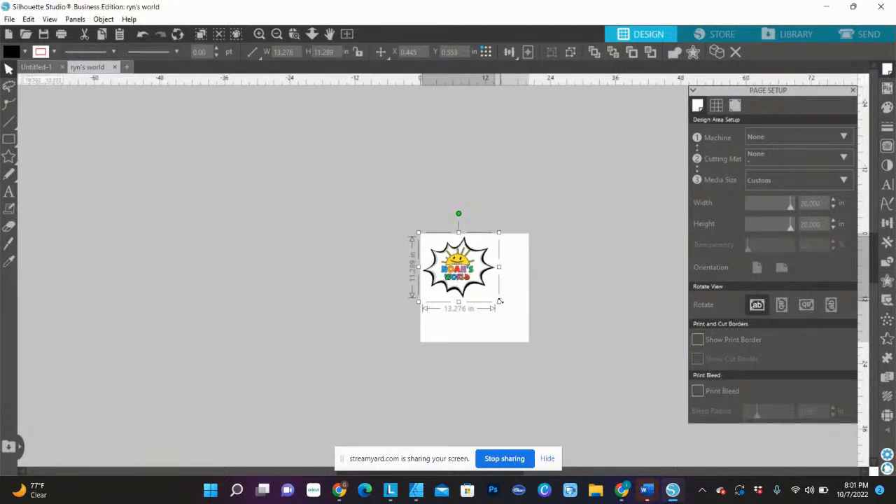
pyautogui.moveTo(504, 310); pyautogui.dragTo(528, 346)
pyautogui.moveTo(489, 283)
pyautogui.mouseDown()
pyautogui.moveTo(500, 282)
pyautogui.moveTo(489, 285)
pyautogui.mouseUp()
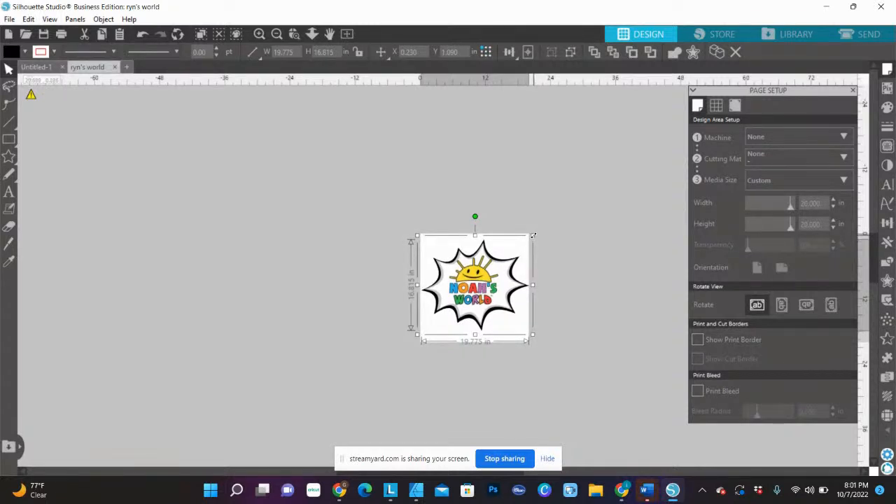
pyautogui.moveTo(534, 239); pyautogui.dragTo(527, 241)
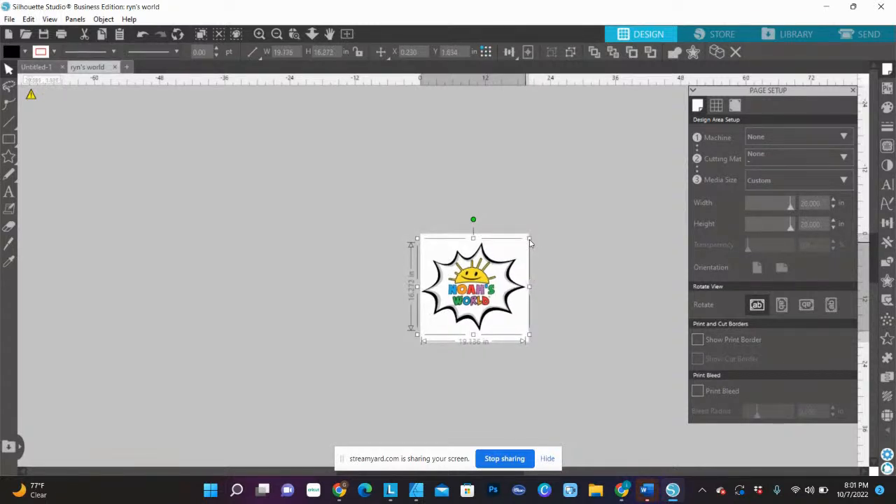
pyautogui.click(104, 19)
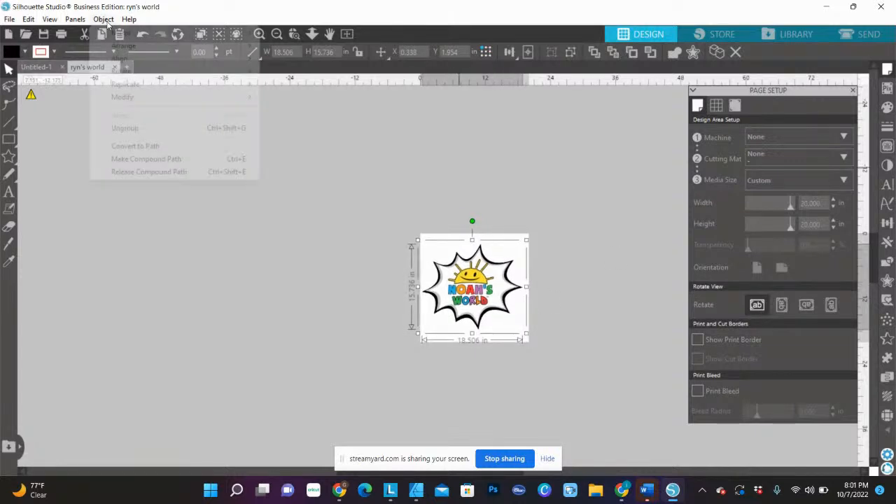
pyautogui.click(135, 145)
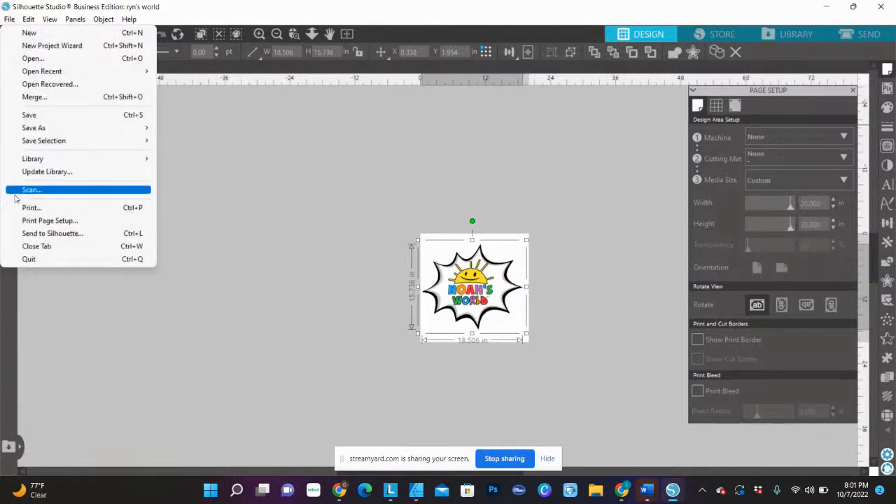
pyautogui.moveTo(140, 141)
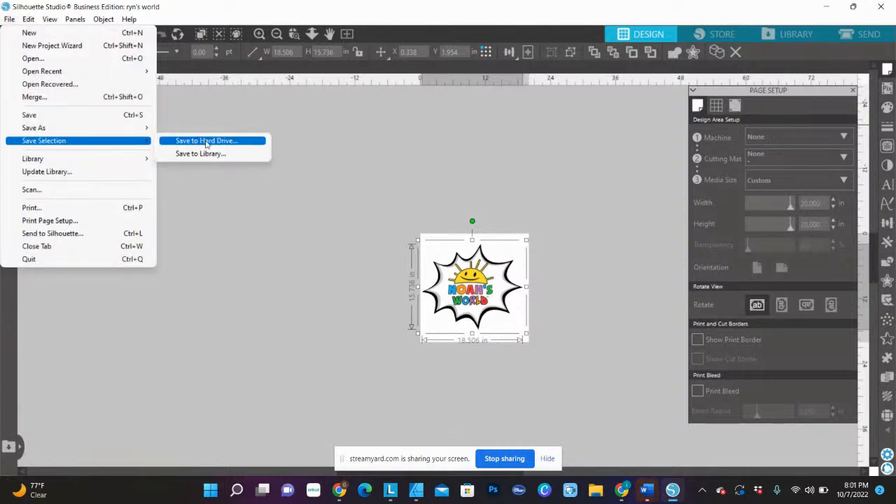
pyautogui.click(206, 144)
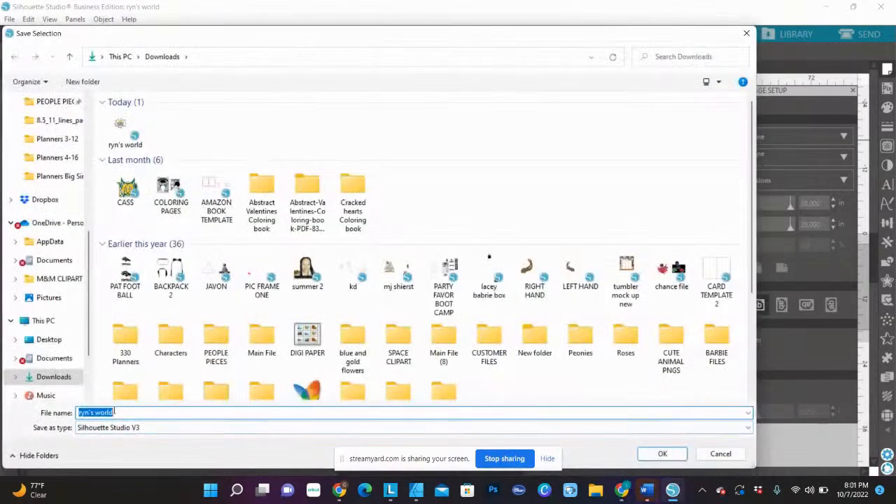
pyautogui.click(114, 413)
pyautogui.moveTo(114, 413); pyautogui.dragTo(70, 414)
pyautogui.write('NOAH')
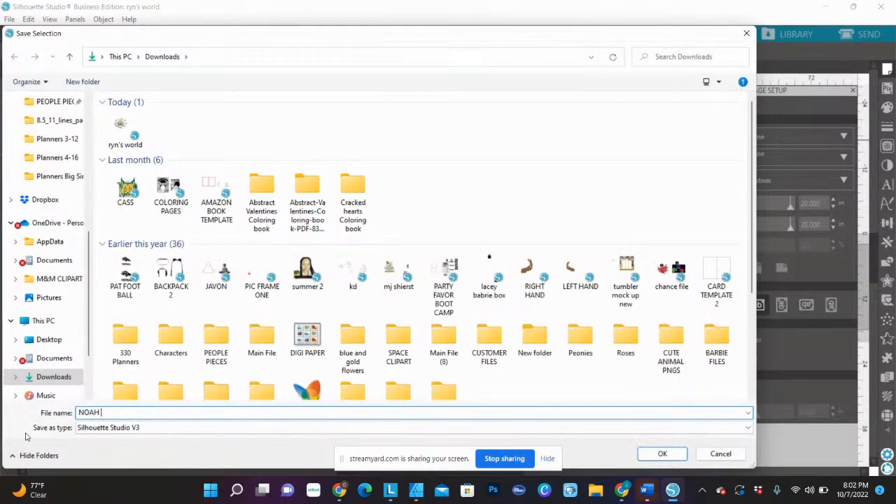
pyautogui.write(' RYAN LOGO')
pyautogui.click(664, 453)
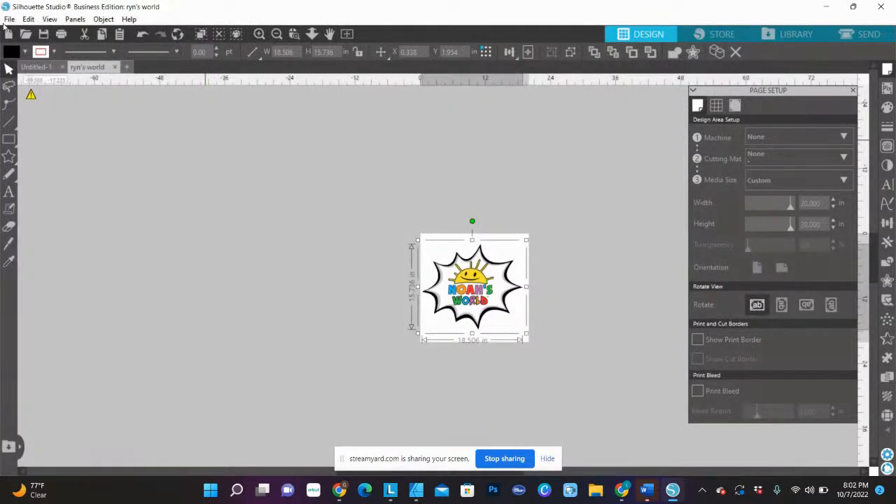
# Step: Save the selection to the Downloads folder again as NOAH RYAN LOGO, this time in PNG format
pyautogui.click(12, 19)
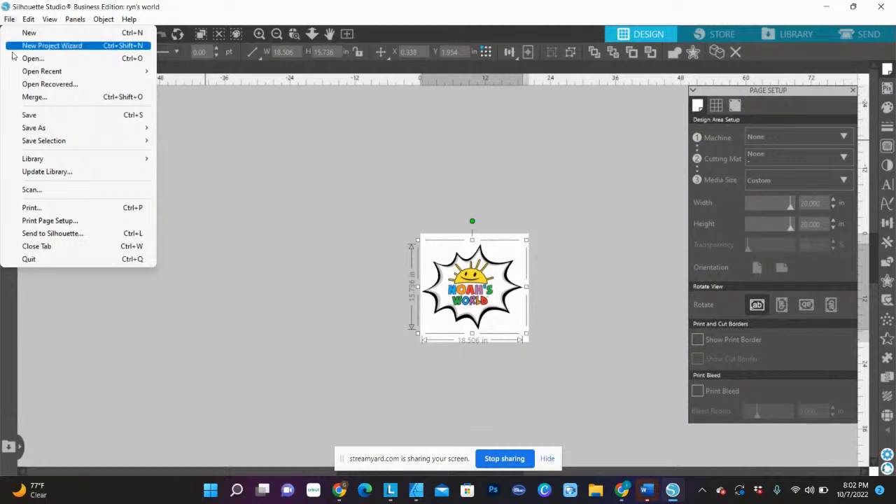
pyautogui.moveTo(53, 146)
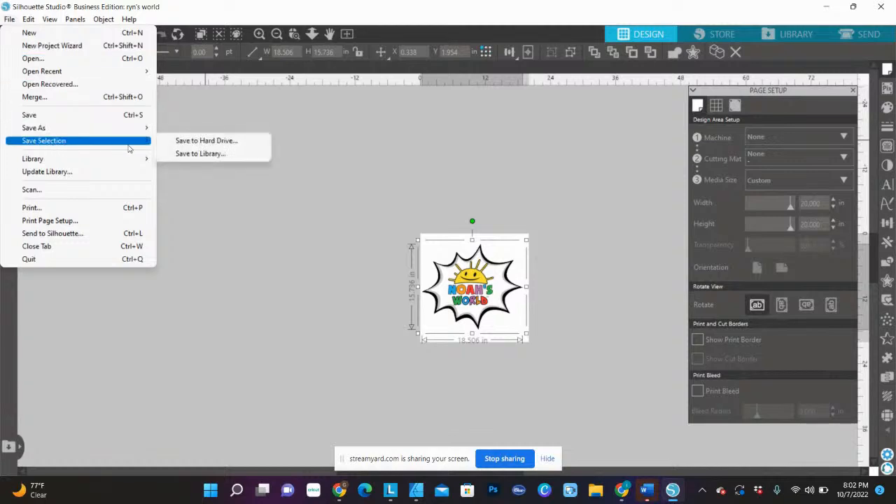
pyautogui.click(213, 141)
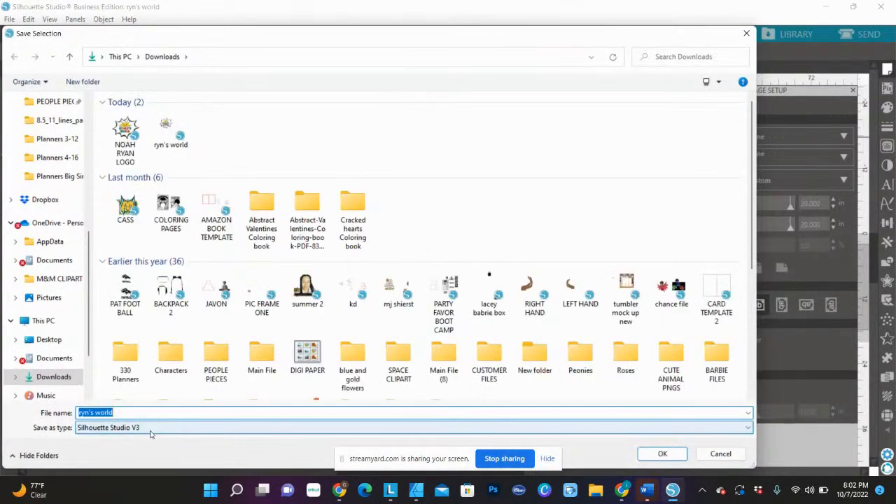
pyautogui.write('N')
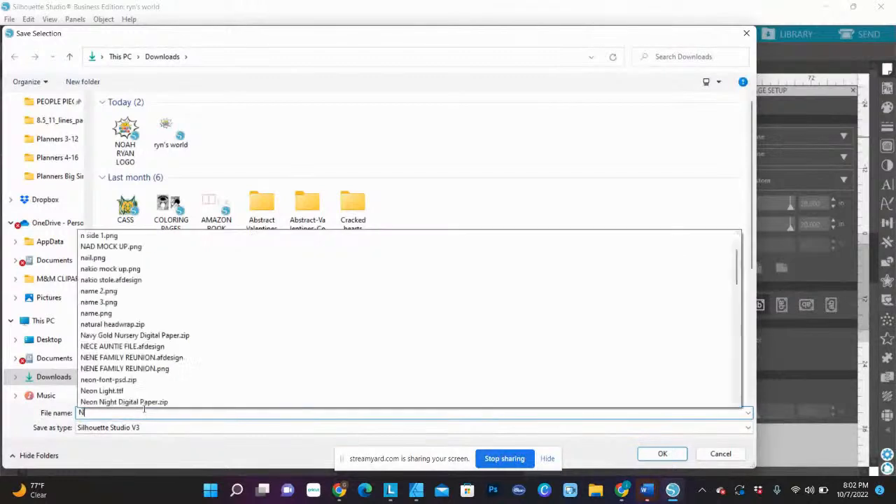
pyautogui.write('OAH ')
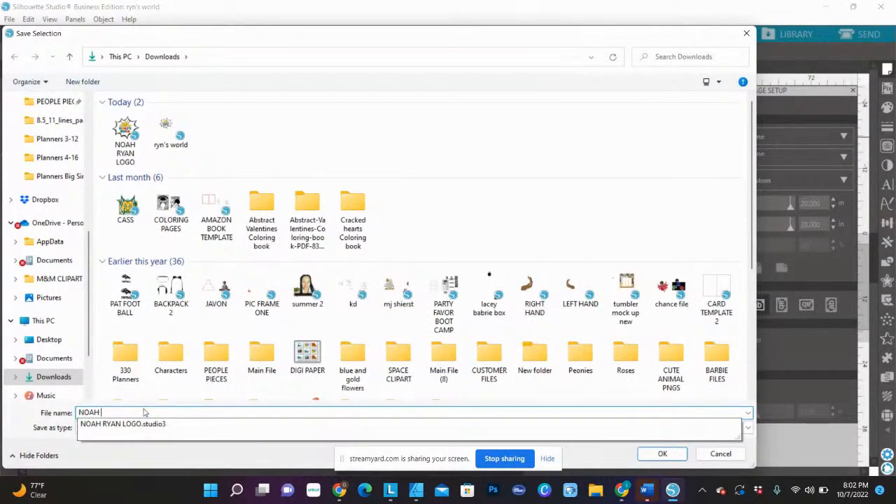
pyautogui.write('RYAN LOGO')
pyautogui.click(112, 428)
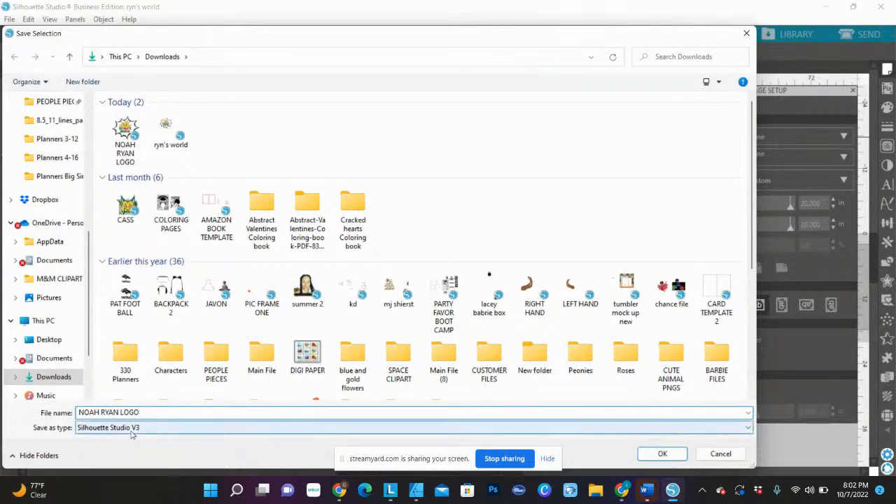
pyautogui.click(91, 465)
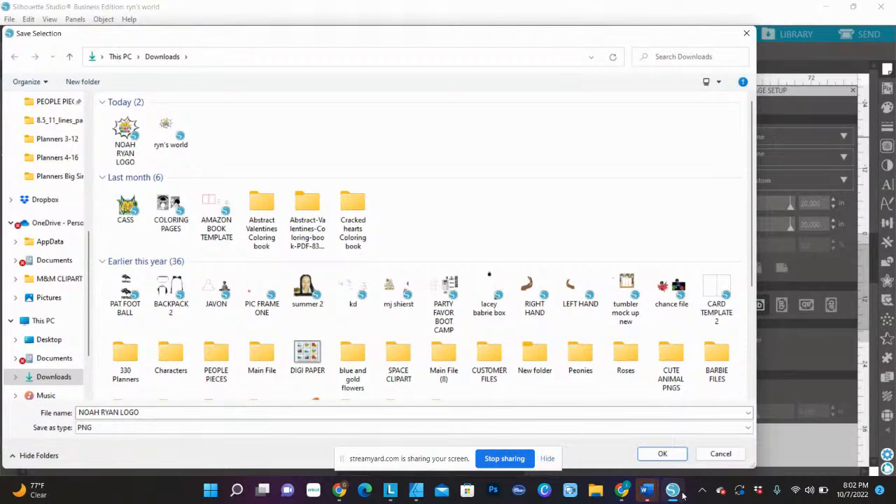
pyautogui.click(663, 453)
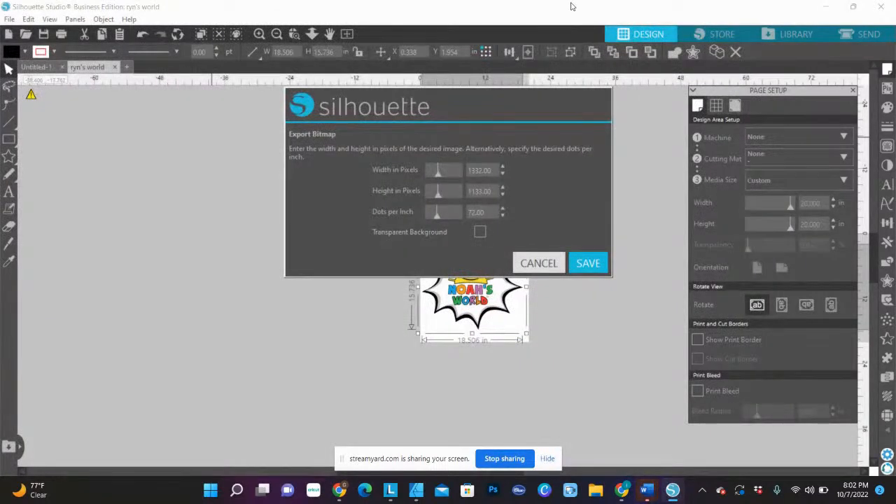
# Step: Export the PNG at 70 dots per inch with a transparent background
pyautogui.click(437, 218)
pyautogui.click(479, 232)
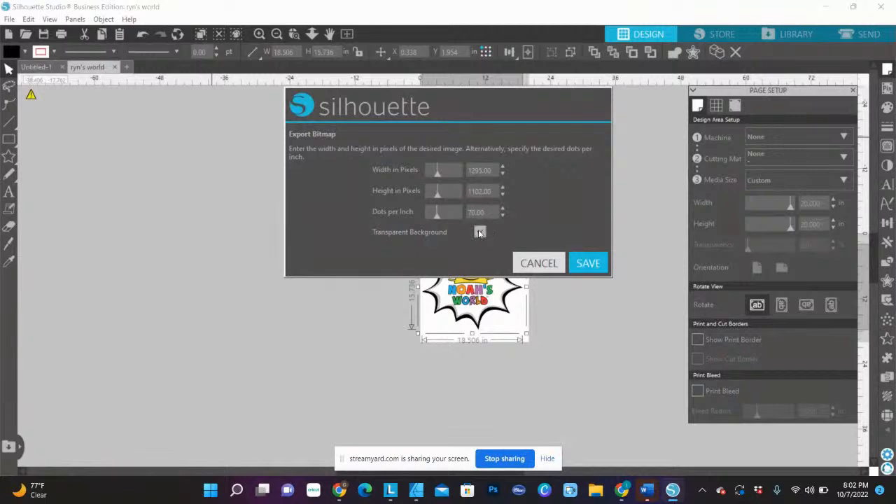
pyautogui.click(592, 263)
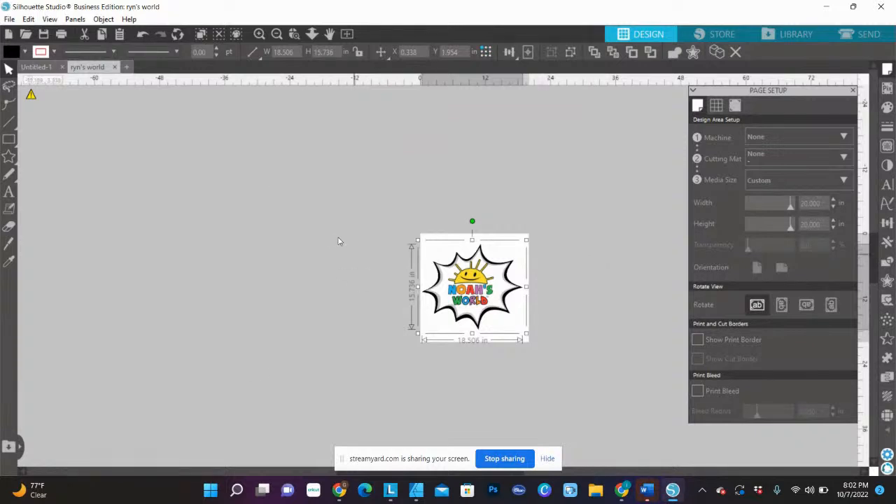
# Step: Switch to Google Chrome and open Office Depot's Custom Banners page in a new tab
pyautogui.click(300, 266)
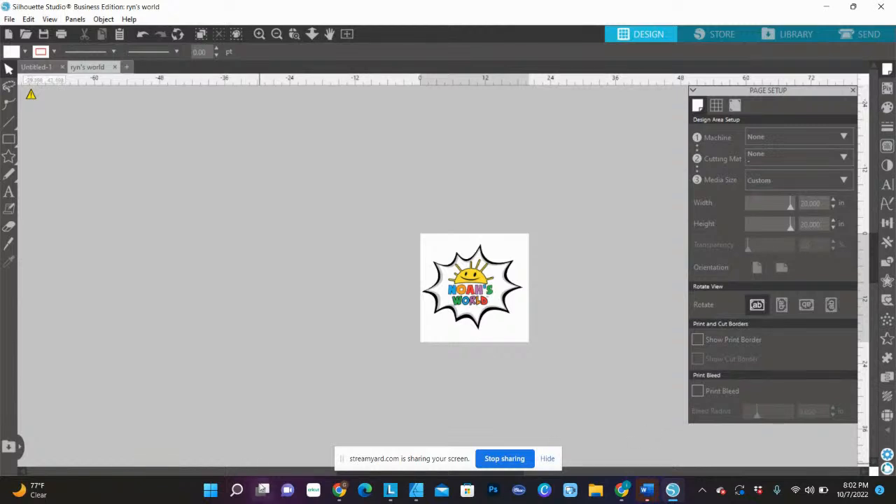
pyautogui.moveTo(341, 489)
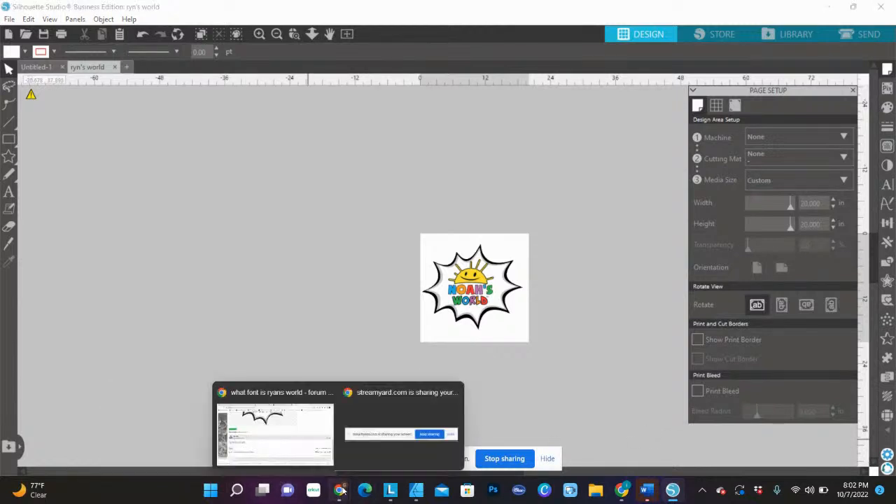
pyautogui.click(302, 451)
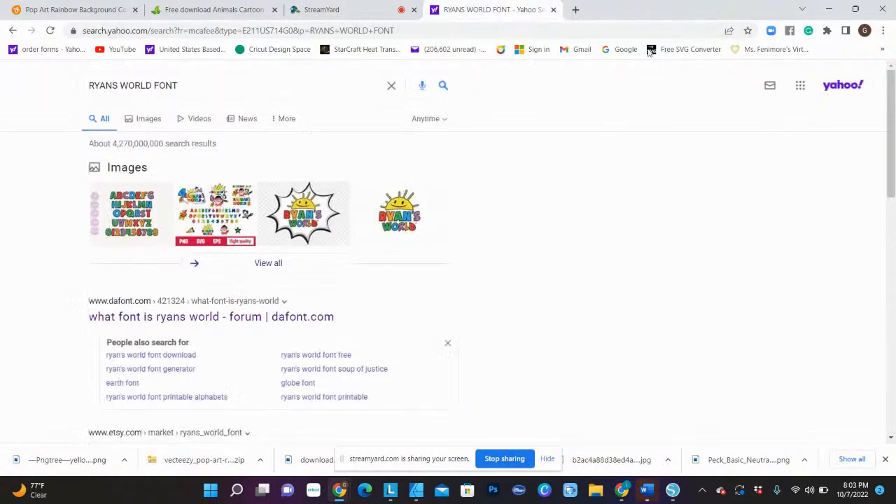
pyautogui.click(692, 10)
pyautogui.click(576, 9)
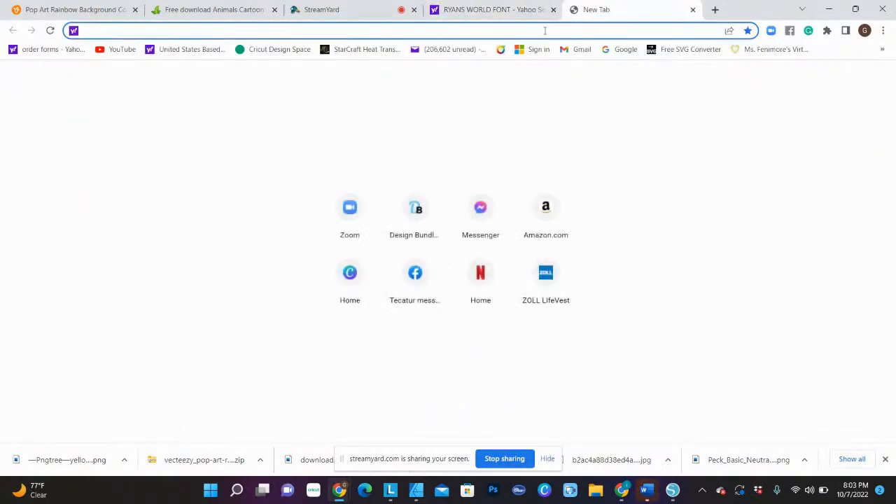
pyautogui.write('OFFICE')
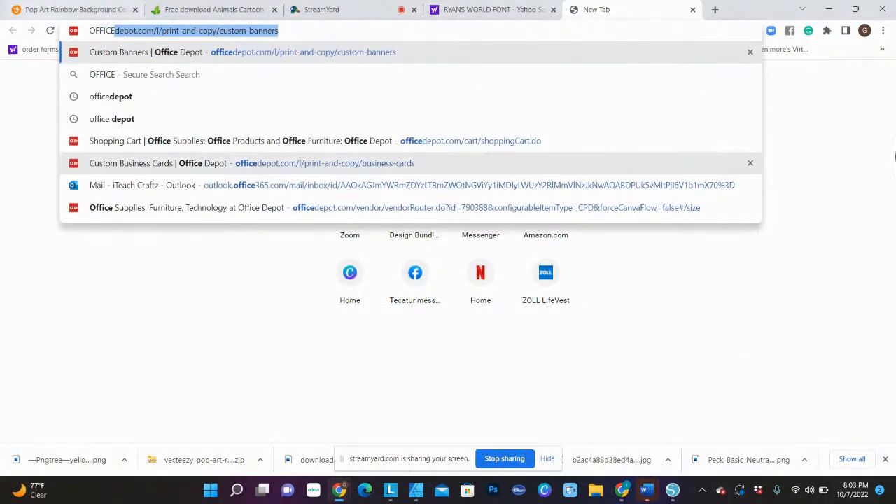
pyautogui.click(296, 62)
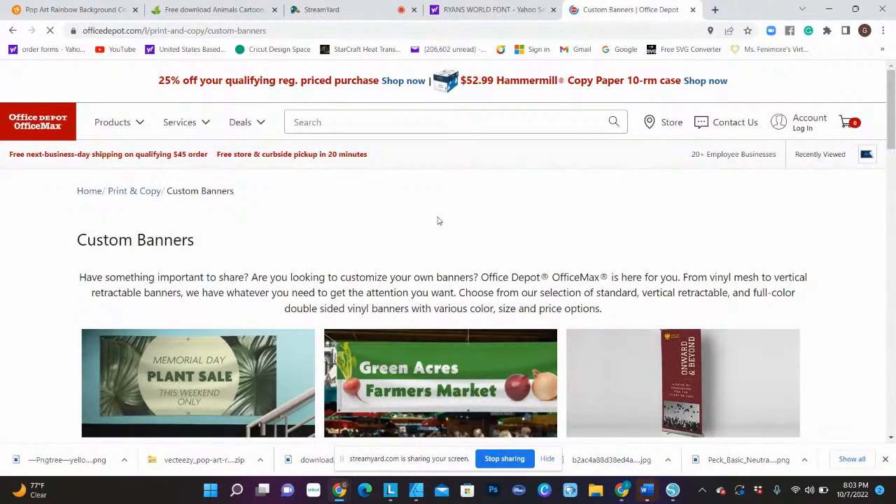
# Step: Open the Standard Banners product page and add the 25% off coupon
pyautogui.scroll(-4, 439, 221)
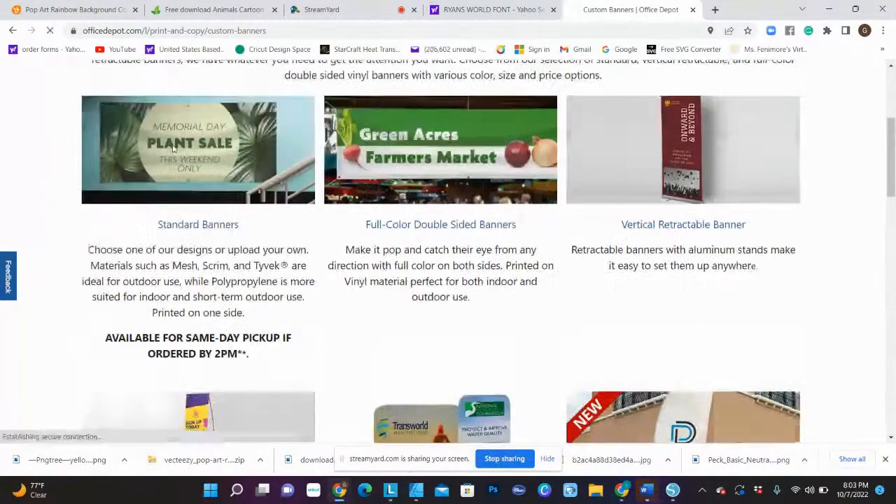
pyautogui.click(173, 151)
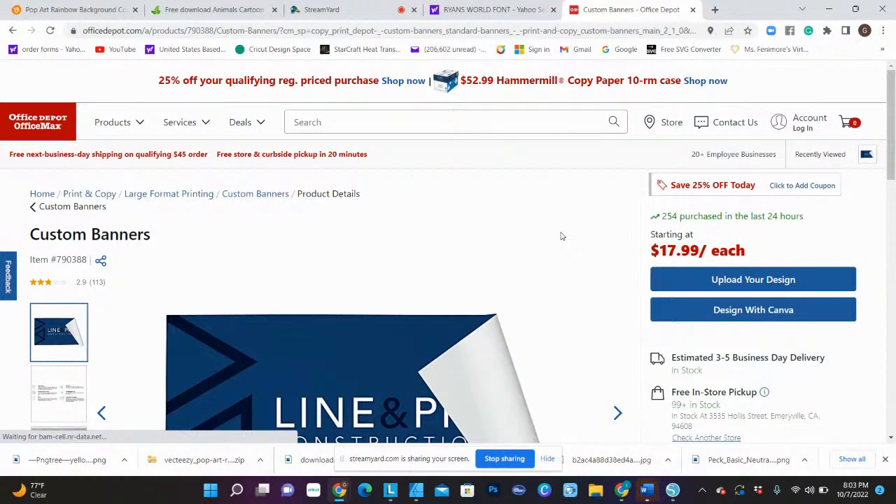
pyautogui.scroll(-1, 561, 236)
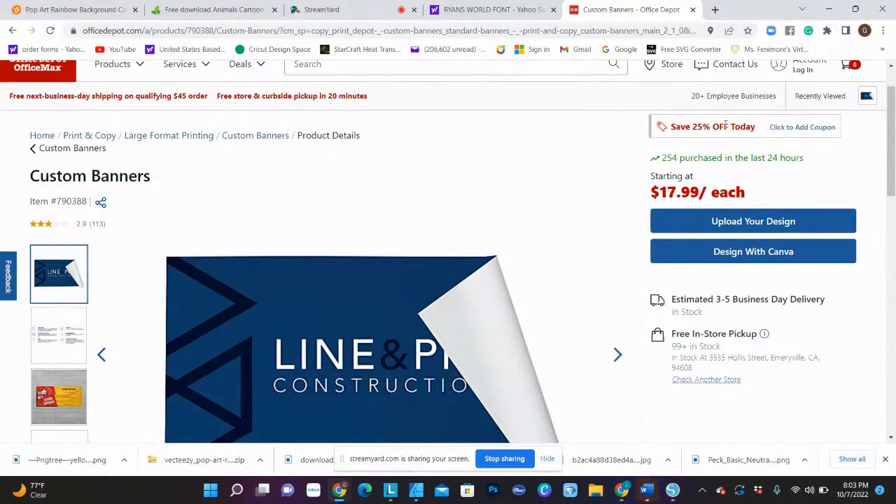
pyautogui.click(802, 127)
pyautogui.scroll(1, 803, 128)
pyautogui.moveTo(805, 122)
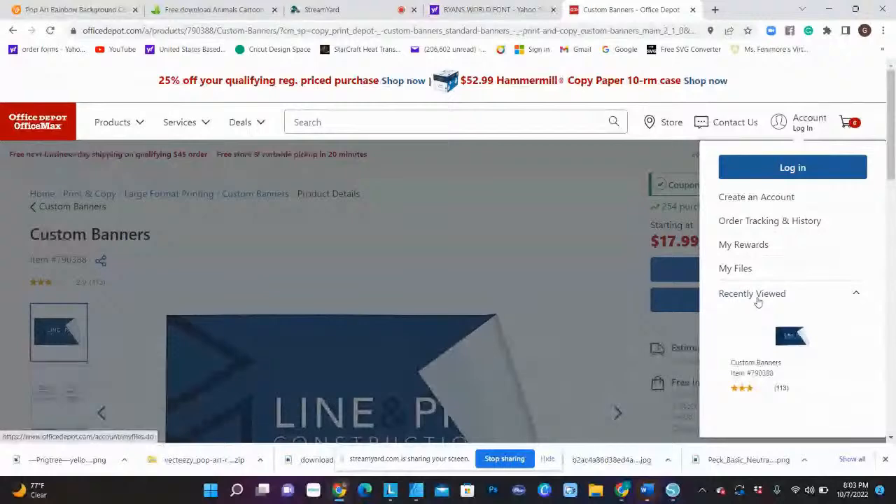
# Step: Start a 4' x 2' landscape banner design with Canva and title it NOAH'S BANNER
pyautogui.scroll(-1, 826, 293)
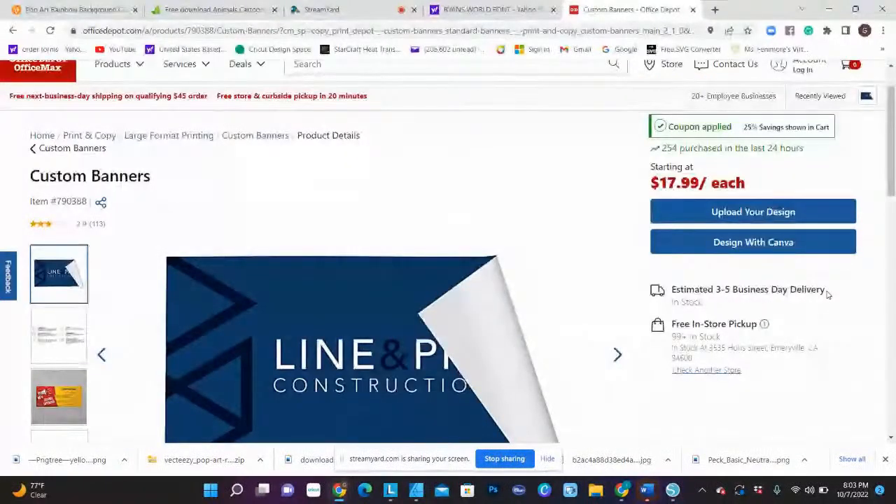
pyautogui.click(708, 246)
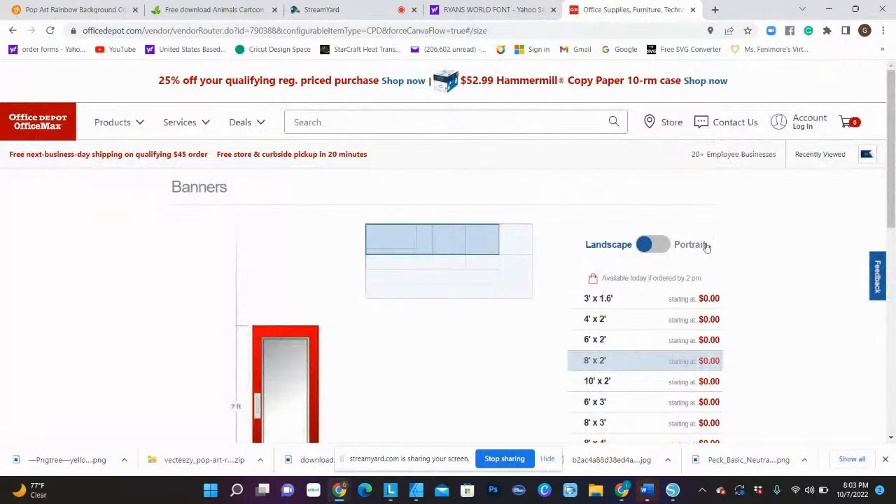
pyautogui.click(600, 319)
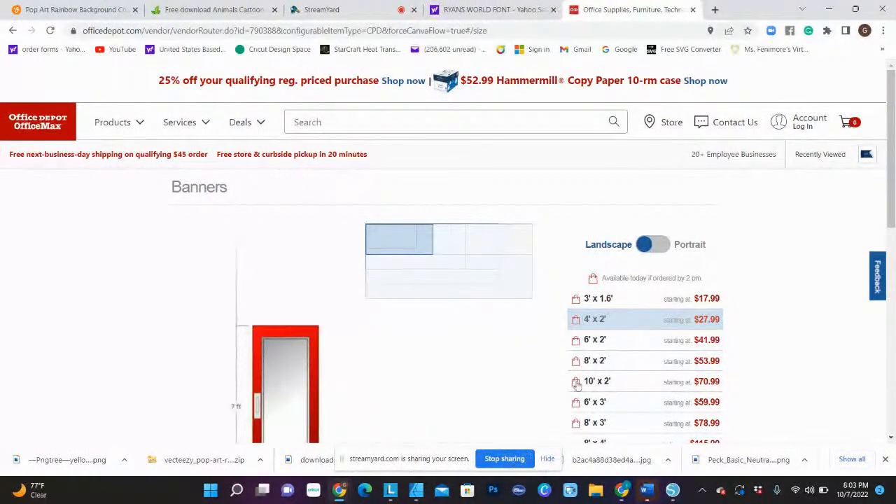
pyautogui.scroll(-3, 661, 247)
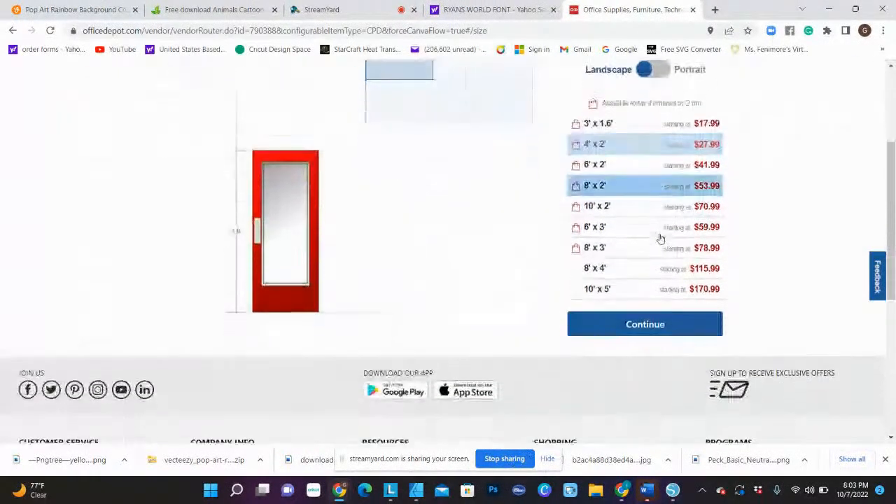
pyautogui.click(622, 325)
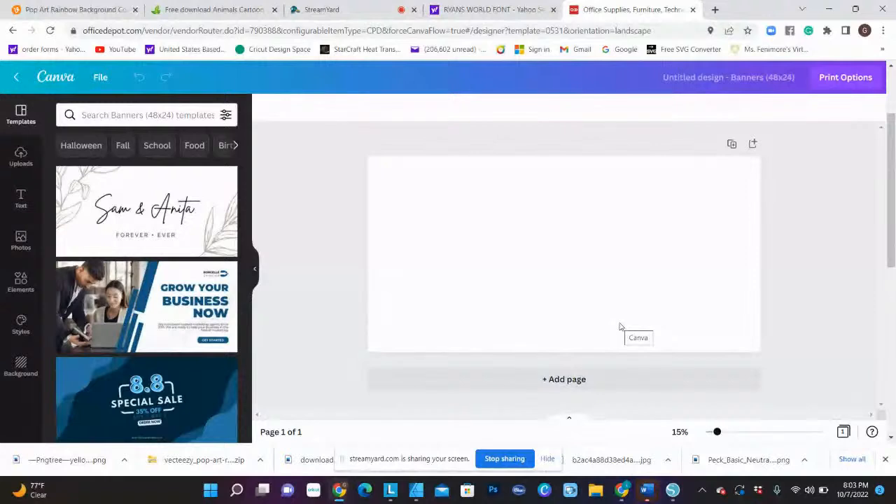
pyautogui.click(658, 80)
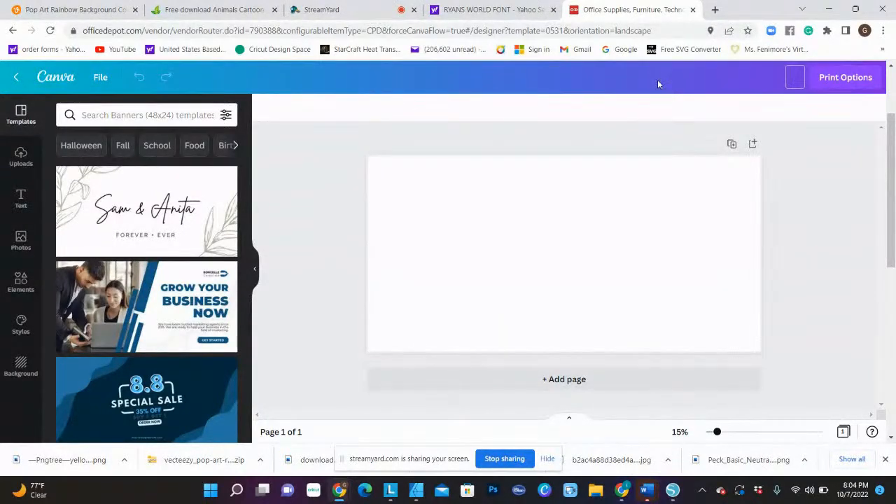
pyautogui.write("NOAH'S BANNER")
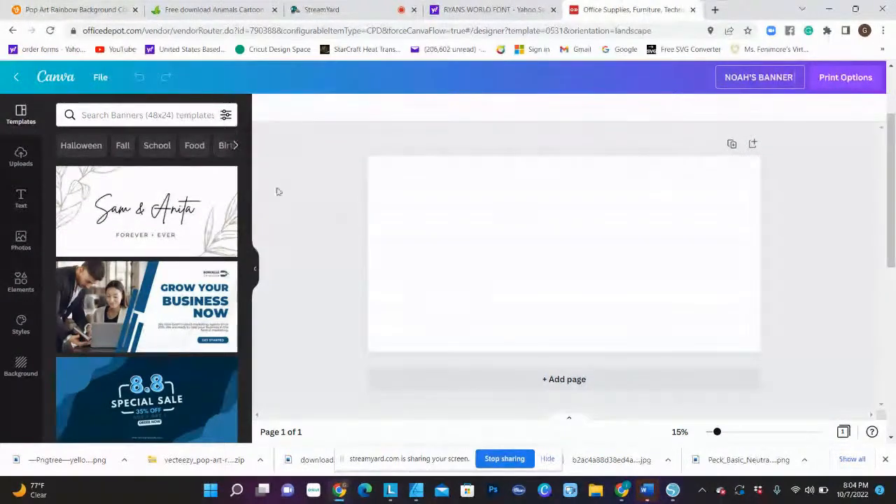
# Step: Upload the Peck_Basic_Neutral, AlphaLexa_Basic_Peace and Gil_Basic_Gaming images from the Downloads folder to the banner design
pyautogui.click(21, 155)
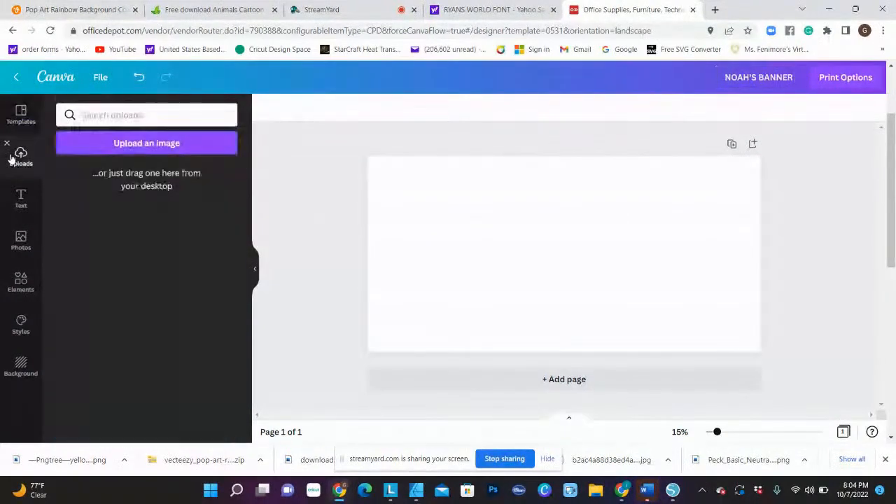
pyautogui.click(70, 147)
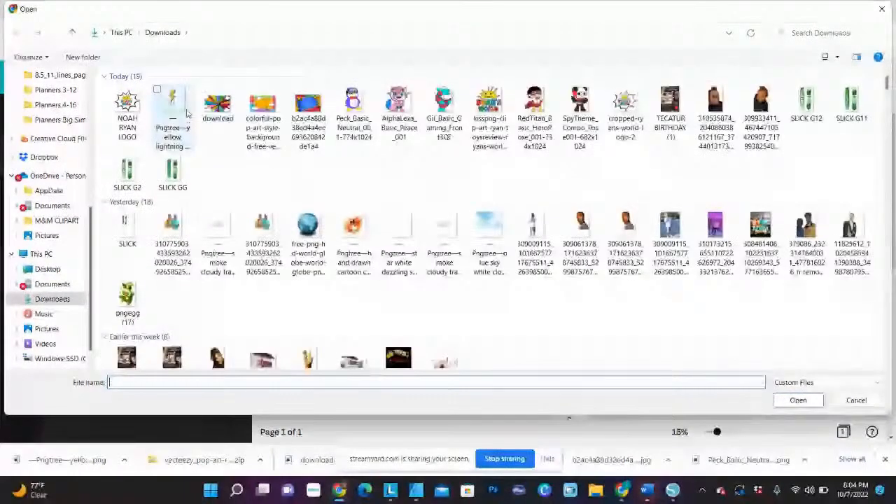
pyautogui.click(187, 112)
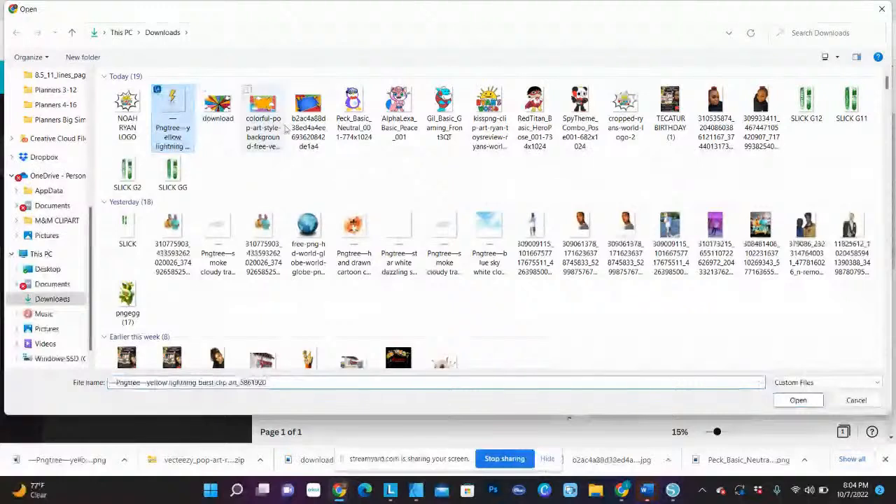
pyautogui.keyDown('shift'); pyautogui.click(371, 122); pyautogui.keyUp('shift')
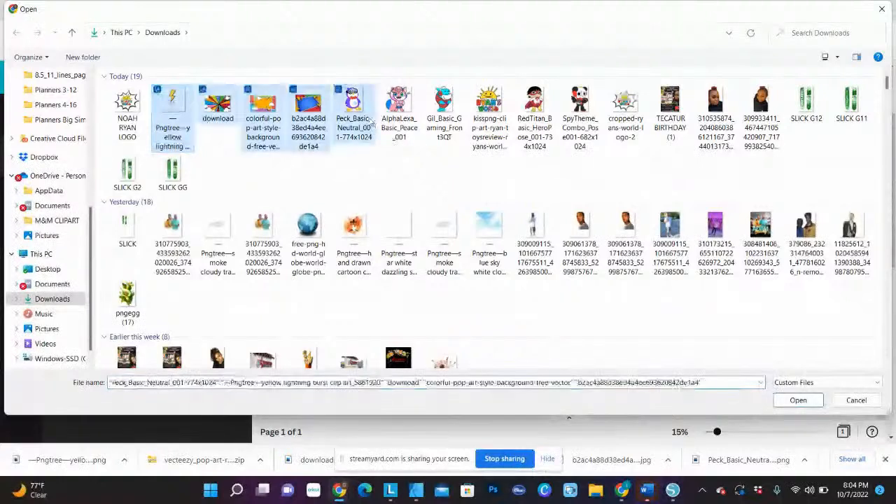
pyautogui.click(292, 90)
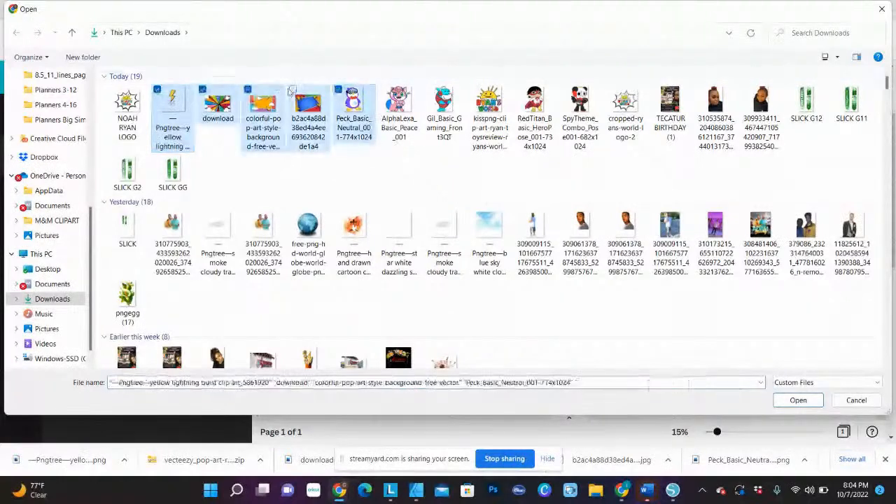
pyautogui.click(248, 89)
pyautogui.click(202, 90)
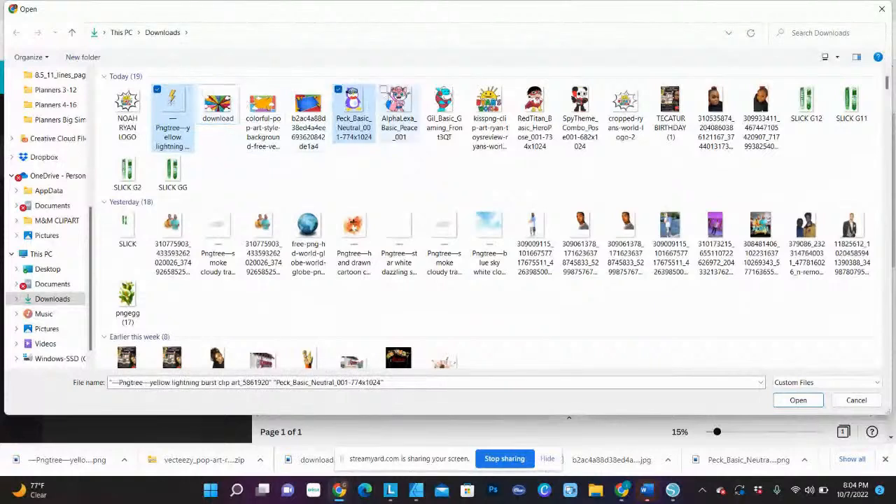
pyautogui.click(384, 90)
pyautogui.keyDown('shift'); pyautogui.click(434, 95); pyautogui.keyUp('shift')
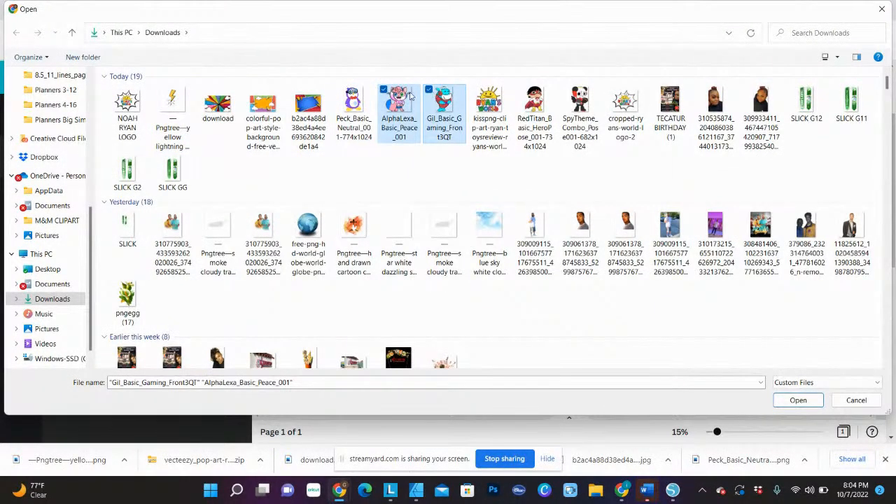
pyautogui.click(338, 90)
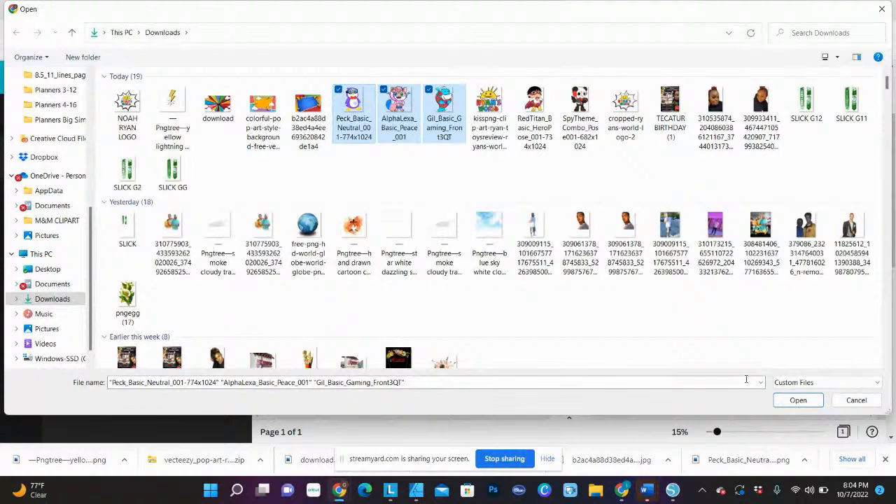
pyautogui.press('Return')
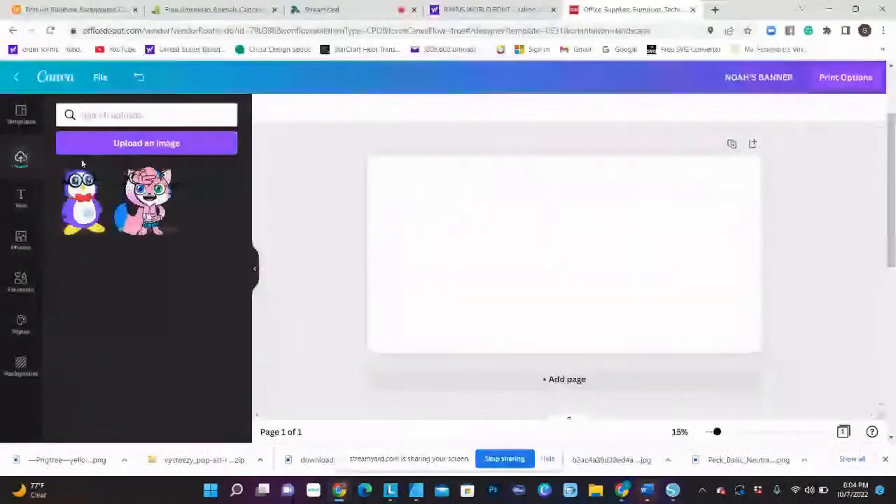
# Step: Upload the RedTitan_Basic_HeroPose and SpyTheme_Combo_Pose character images from the Downloads folder
pyautogui.click(127, 145)
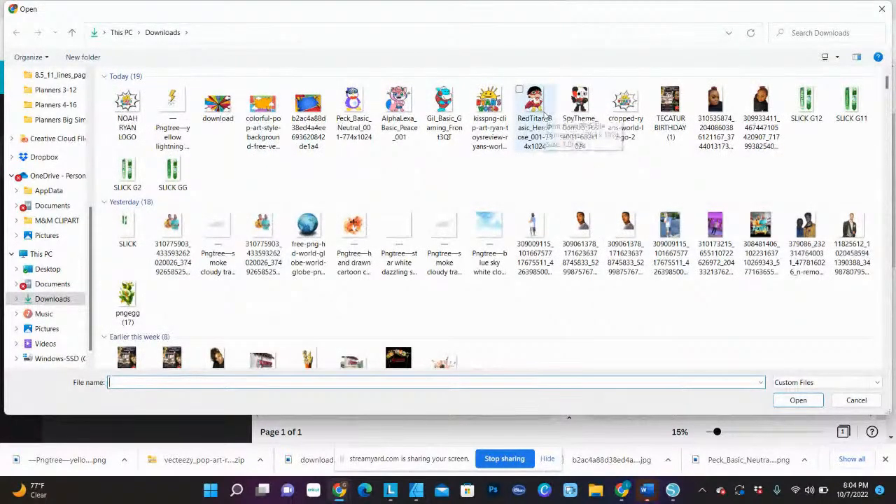
pyautogui.moveTo(545, 115); pyautogui.dragTo(542, 179)
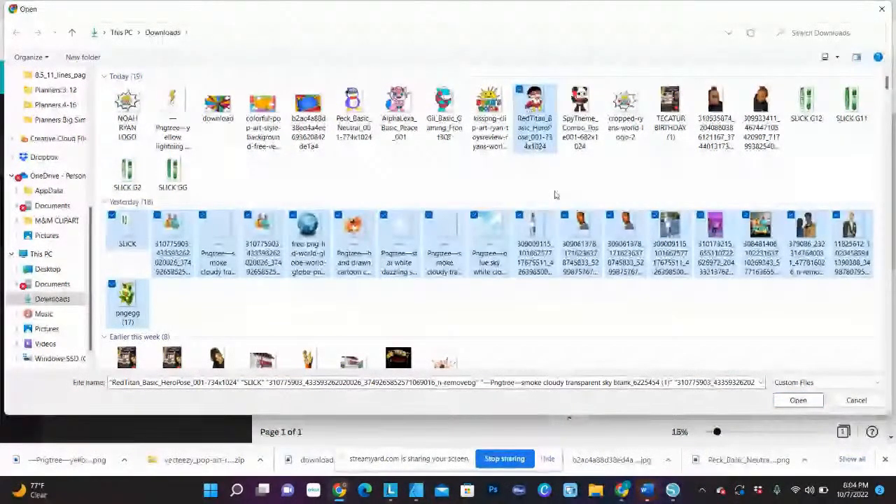
pyautogui.moveTo(554, 195); pyautogui.dragTo(571, 136)
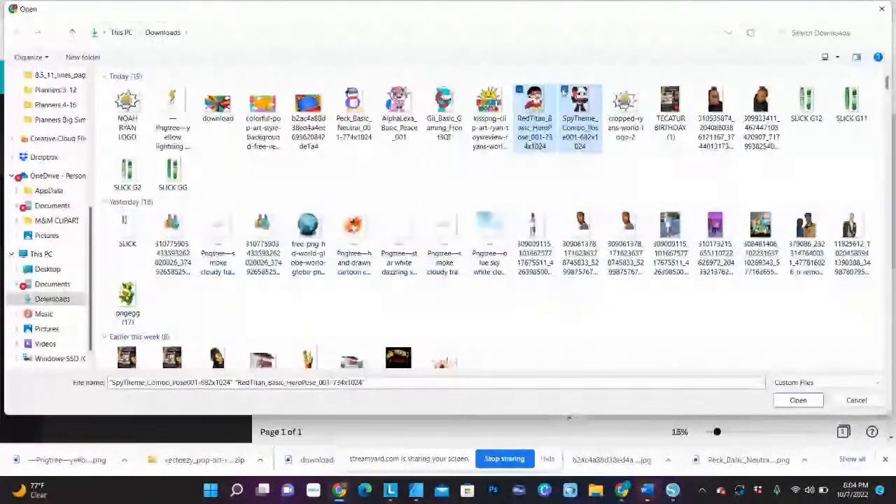
pyautogui.click(799, 401)
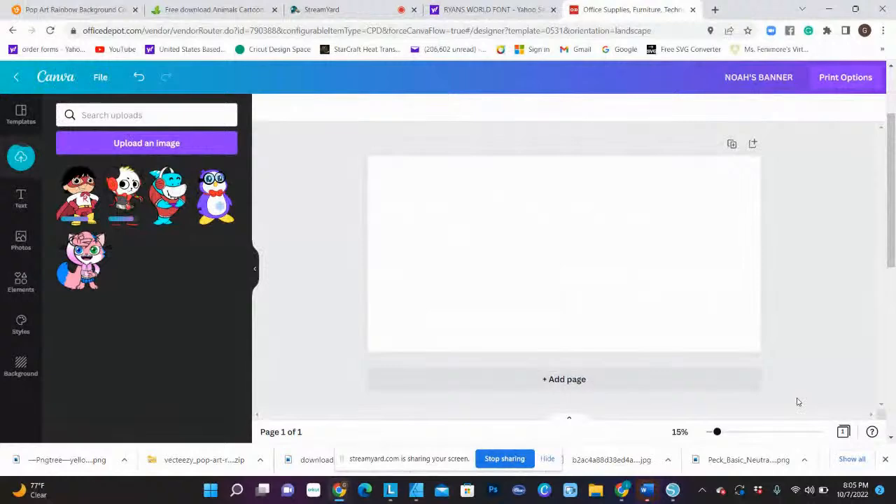
# Step: Upload the NOAH RYAN LOGO image together with the Pngtree yellow lightning burst clip art from Downloads
pyautogui.click(147, 143)
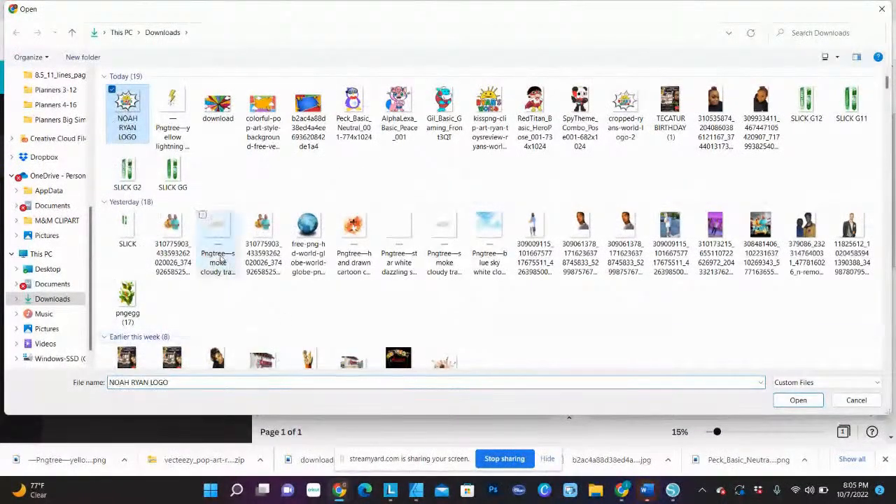
pyautogui.keyDown('ctrl'); pyautogui.click(176, 94); pyautogui.keyUp('ctrl')
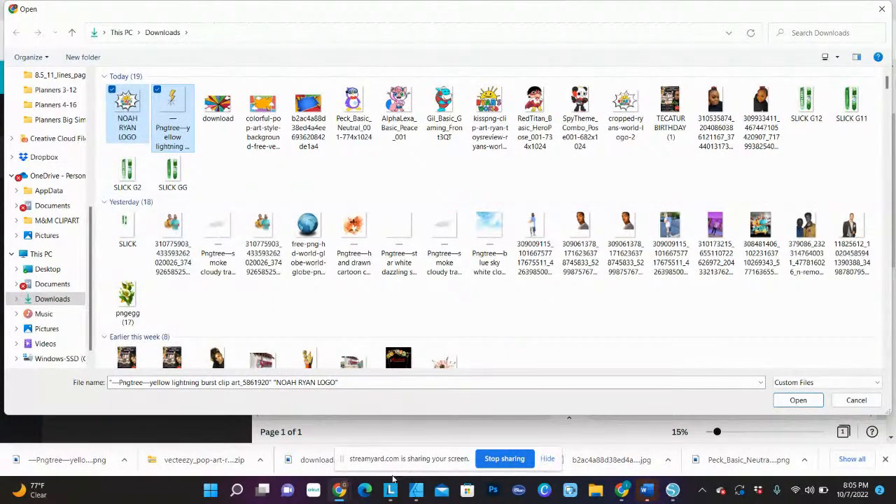
pyautogui.press('Return')
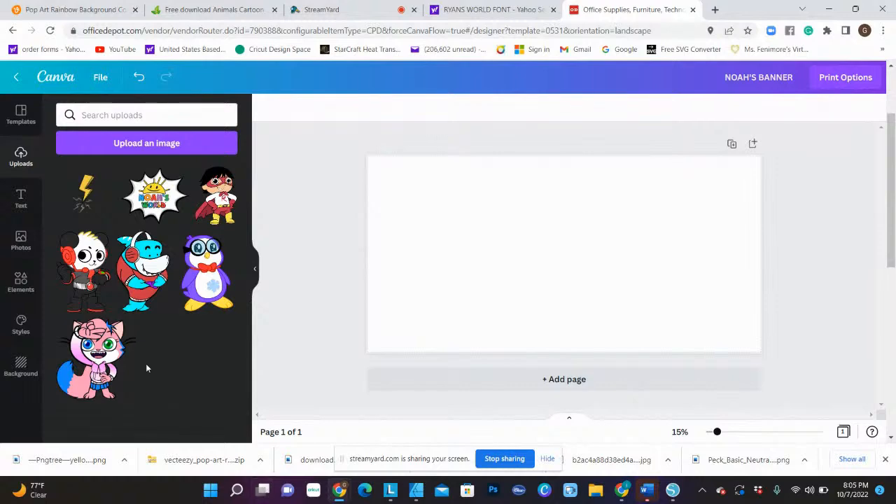
# Step: Open the rainbow background JPG from the downloaded vecteezy pop-art zip and save it to Downloads as RYAN BACKGROUND
pyautogui.click(231, 460)
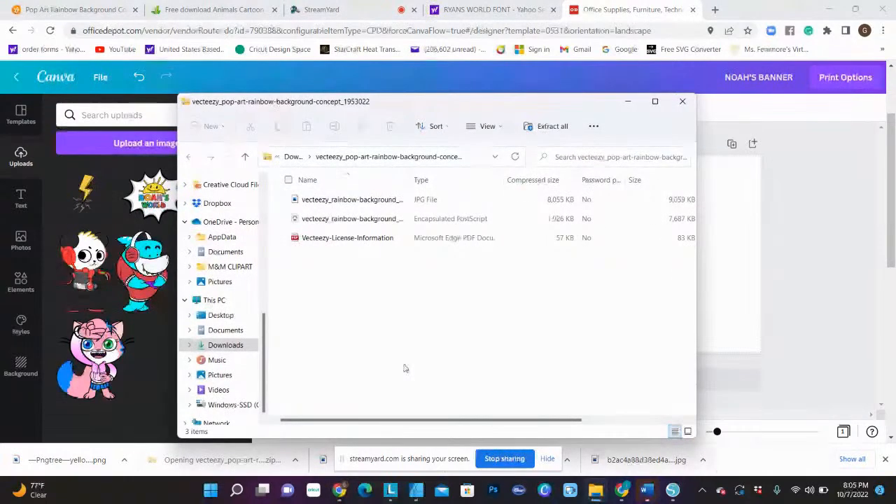
pyautogui.click(356, 203)
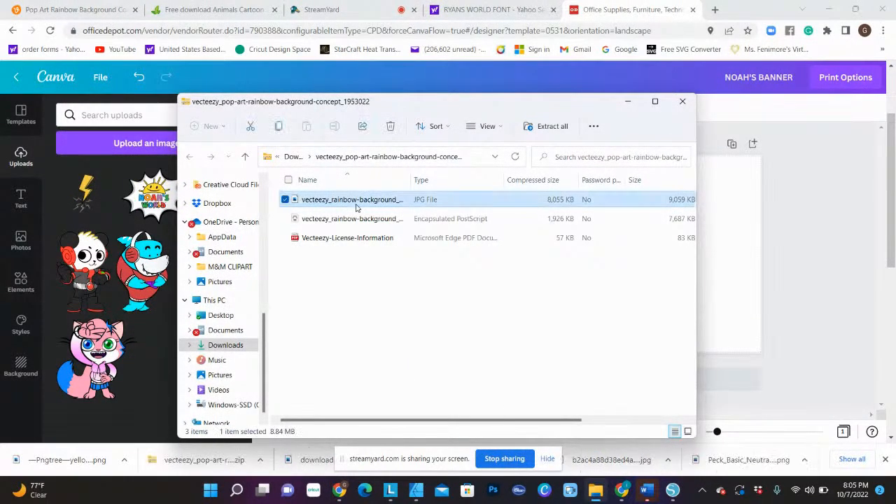
pyautogui.doubleClick(355, 203)
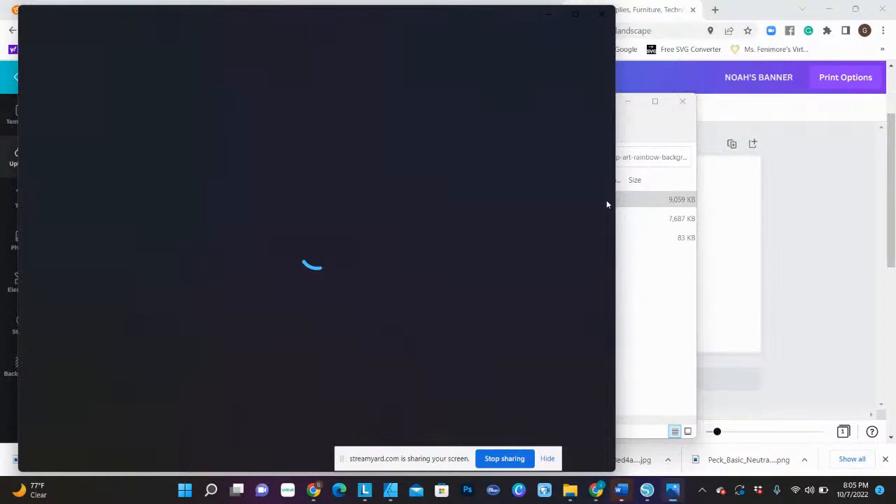
pyautogui.hotkey('ctrl', 's')
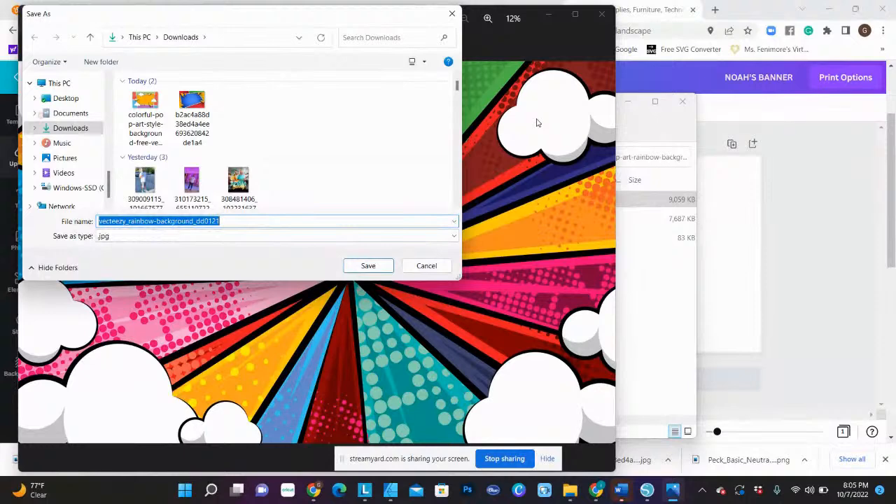
pyautogui.write('RYAN BAC')
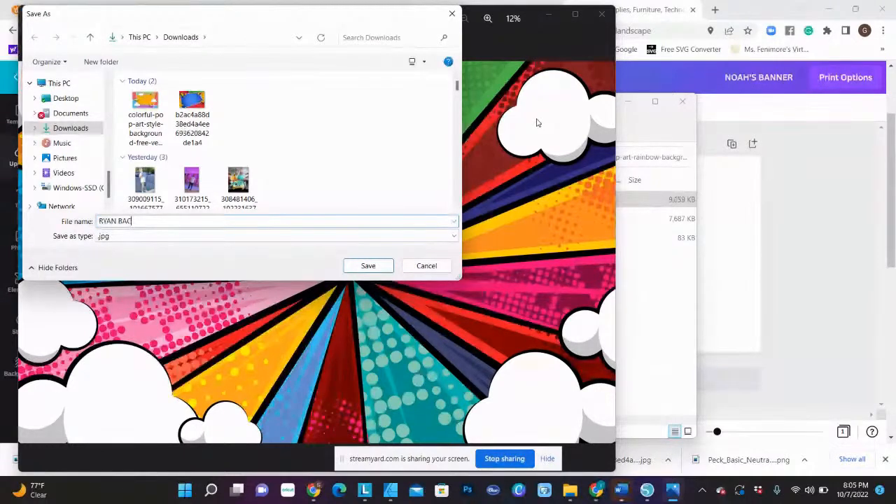
pyautogui.write('KGROUND')
pyautogui.click(367, 265)
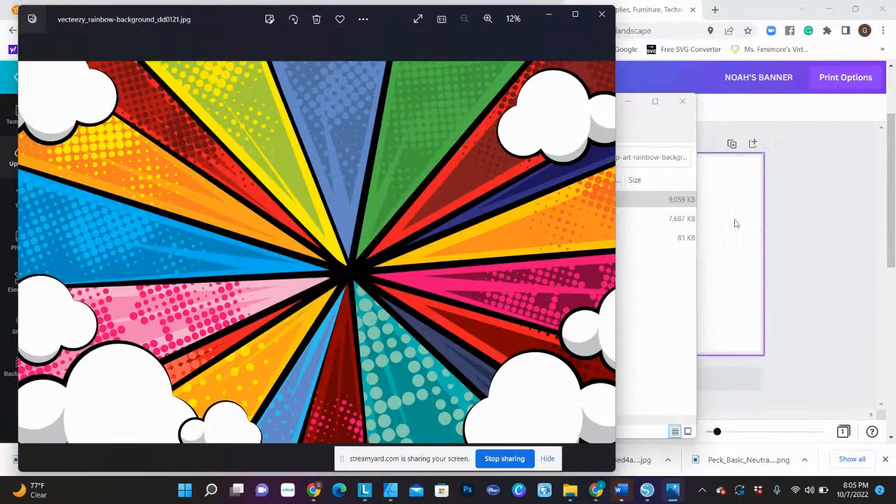
pyautogui.click(612, 15)
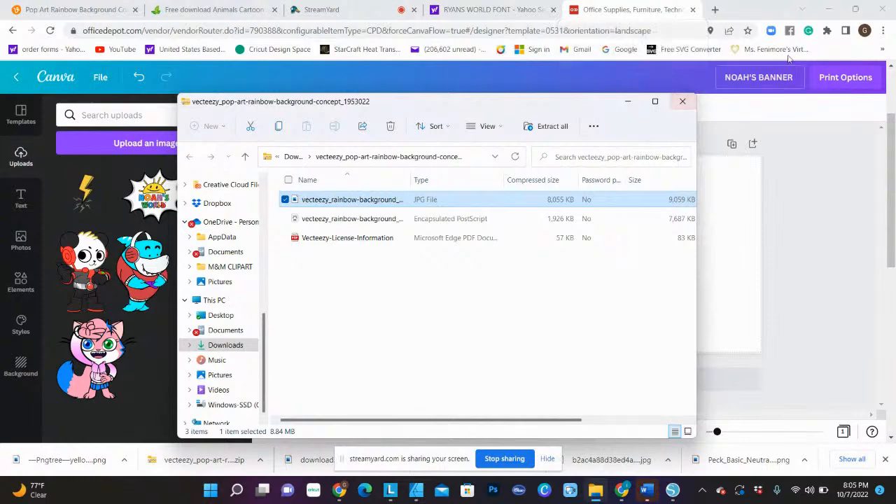
pyautogui.click(684, 103)
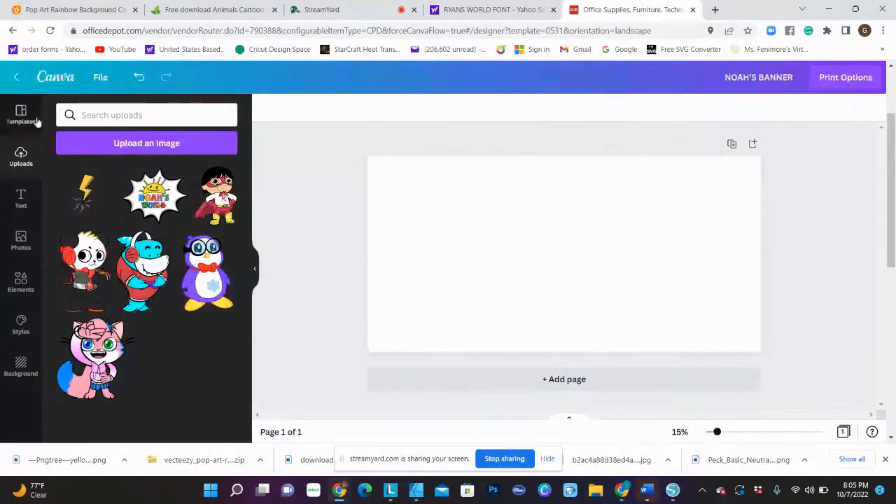
# Step: Upload the RYAN BACKGROUND image to the banner design and set it as the page background
pyautogui.click(146, 143)
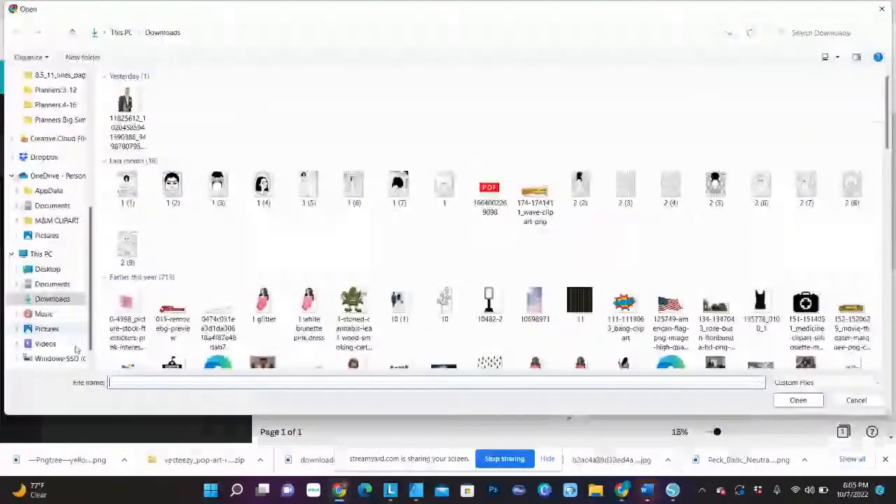
pyautogui.press('Escape')
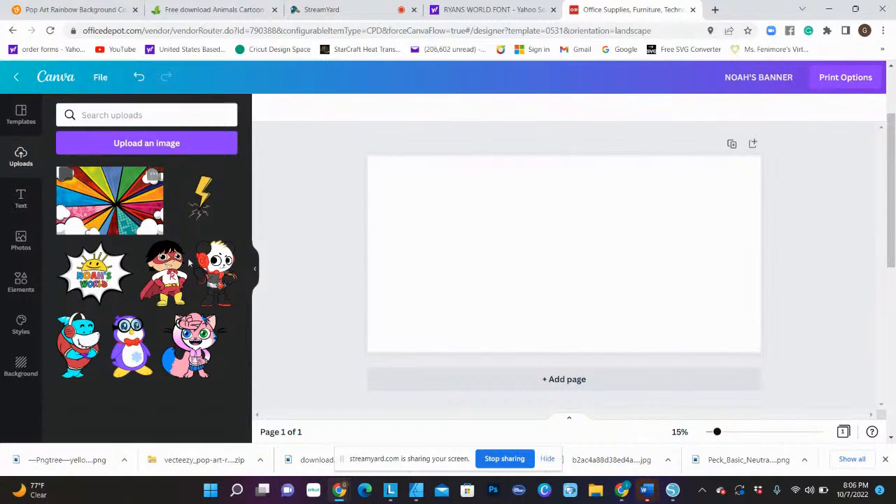
pyautogui.click(117, 200)
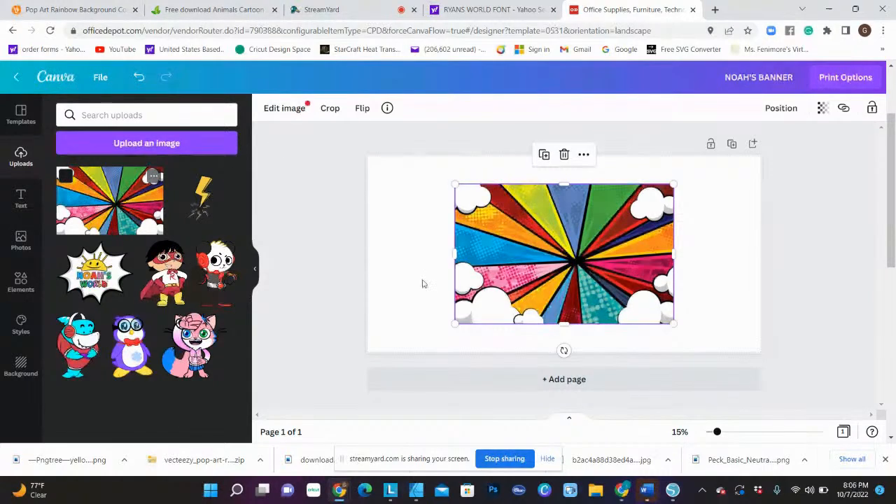
pyautogui.rightClick(553, 261)
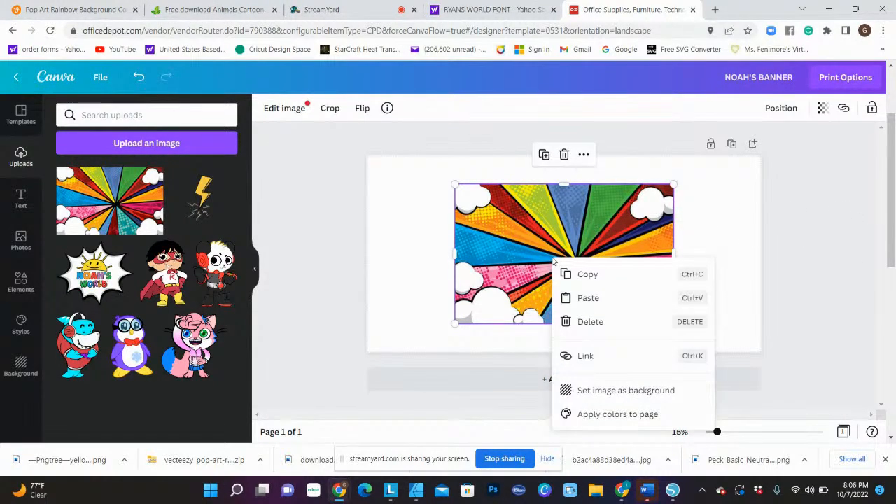
pyautogui.click(587, 393)
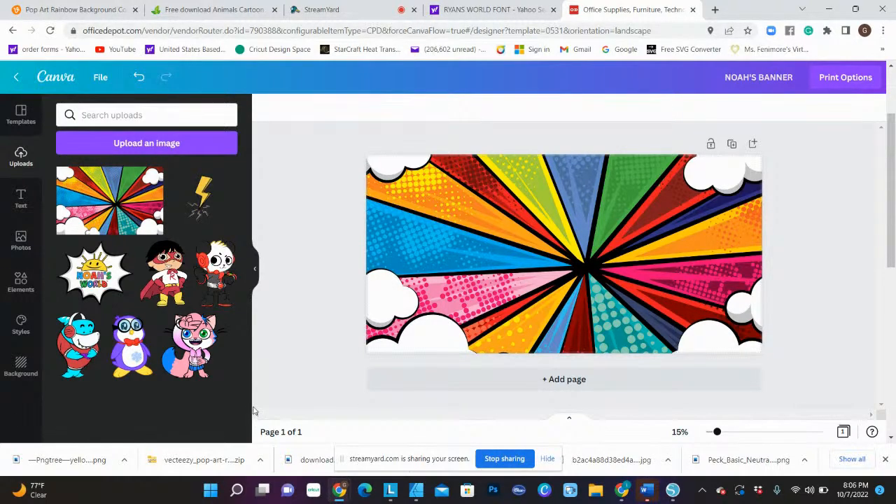
# Step: Add the lightning bolt to the banner, shrink it, tilt it counterclockwise and place it in the banner's upper-left corner
pyautogui.click(203, 196)
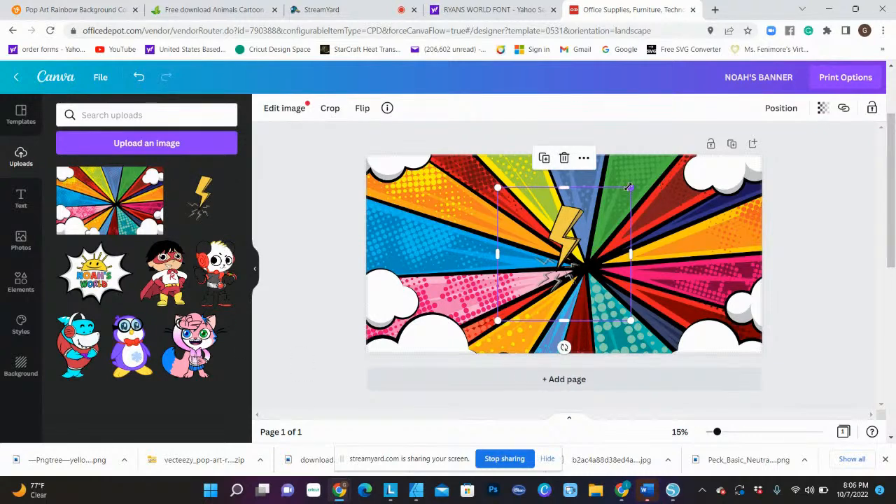
pyautogui.moveTo(629, 188); pyautogui.dragTo(584, 235)
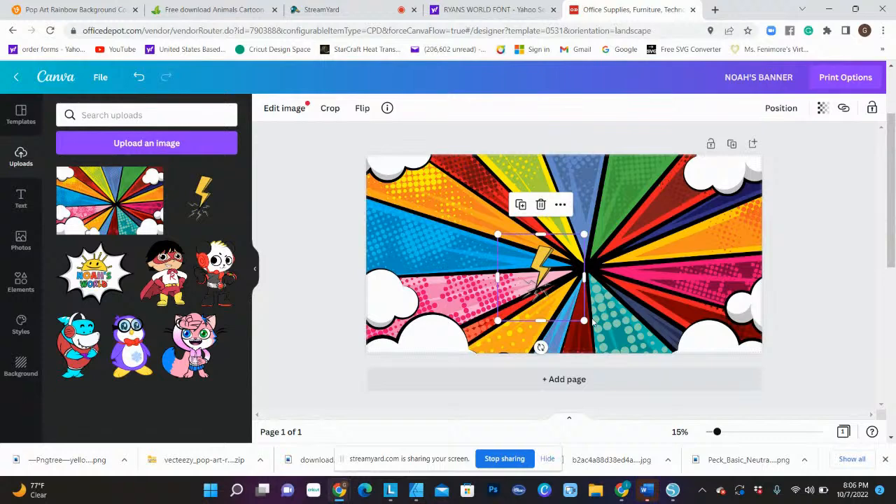
pyautogui.moveTo(506, 254); pyautogui.dragTo(481, 240)
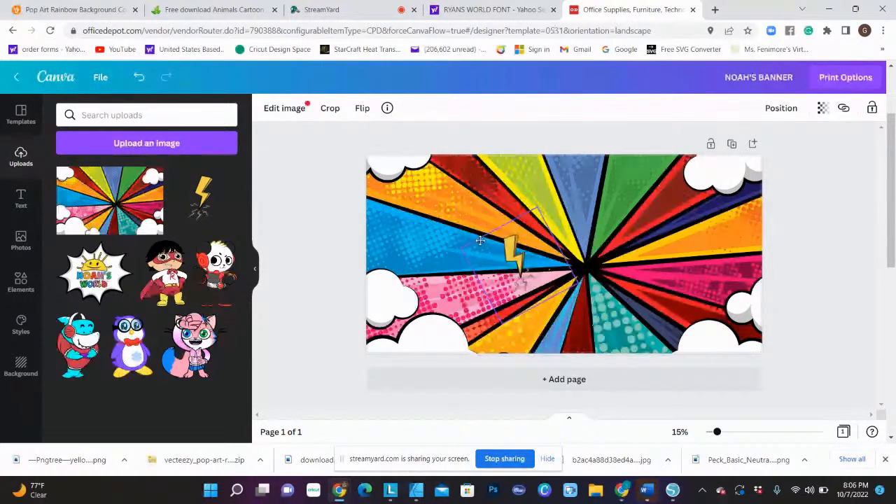
pyautogui.moveTo(481, 241); pyautogui.dragTo(401, 188)
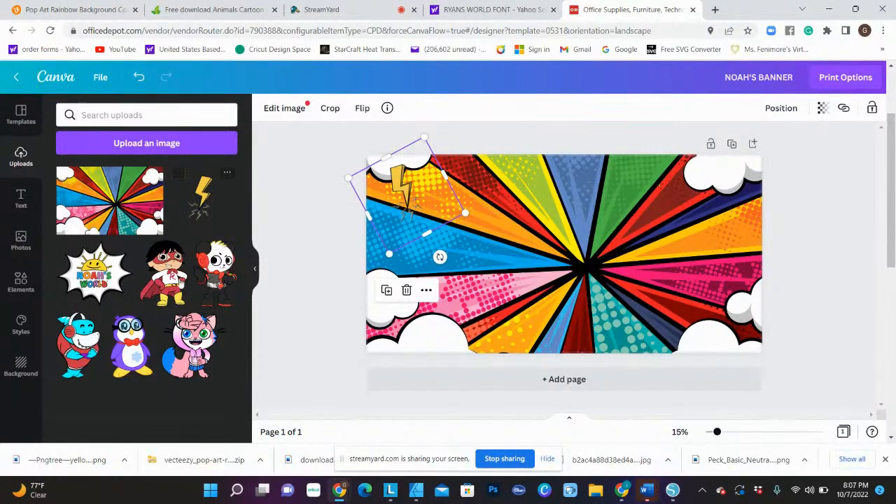
# Step: Add the panda character at reduced size beneath the upper-left lightning bolt, and tilt that bolt slightly further
pyautogui.click(210, 256)
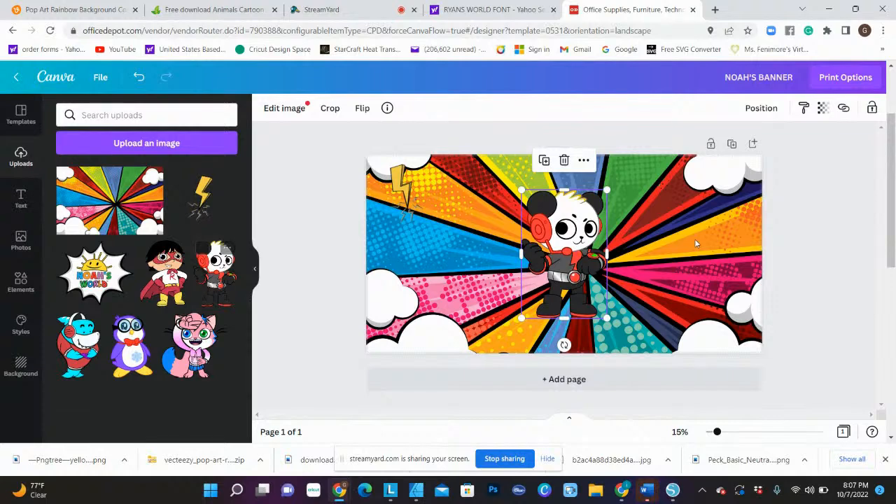
pyautogui.moveTo(606, 190); pyautogui.dragTo(574, 238)
pyautogui.moveTo(543, 263); pyautogui.dragTo(413, 233)
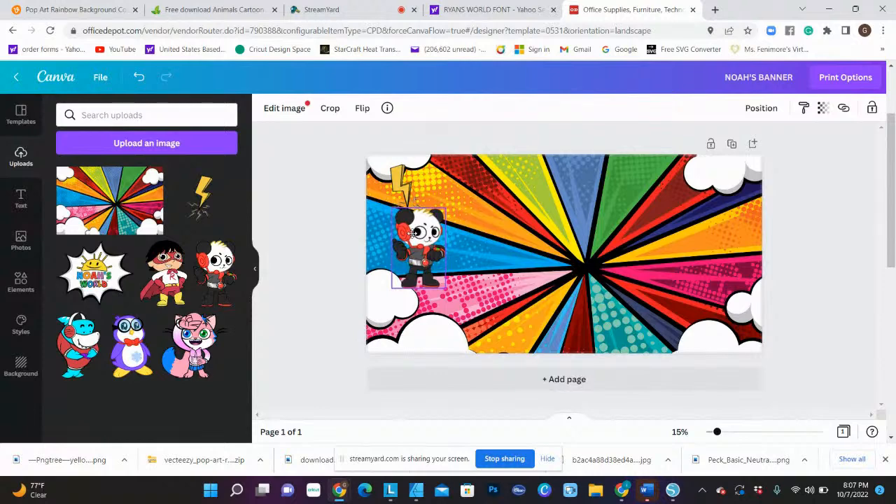
pyautogui.moveTo(413, 233); pyautogui.dragTo(413, 258)
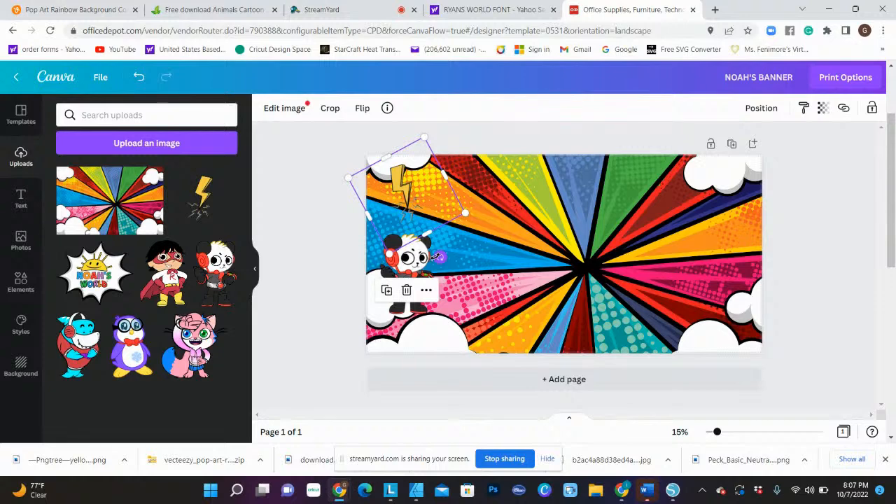
pyautogui.moveTo(439, 258); pyautogui.dragTo(449, 253)
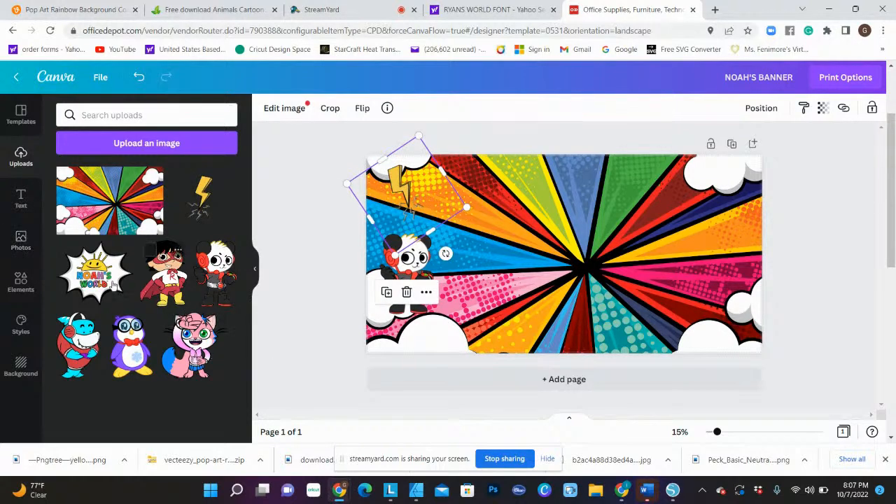
# Step: Add the Noah's World logo, enlarge it to nearly the banner's full height and position it at the centre
pyautogui.click(132, 289)
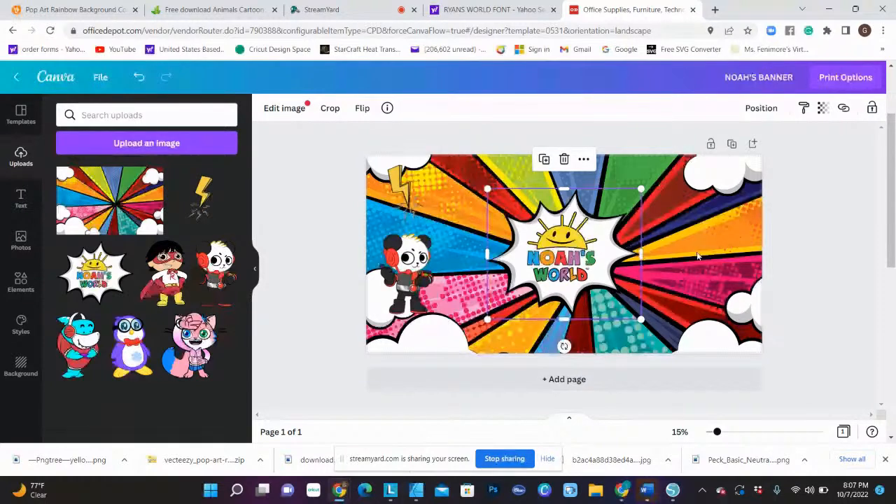
pyautogui.moveTo(641, 320); pyautogui.dragTo(678, 340)
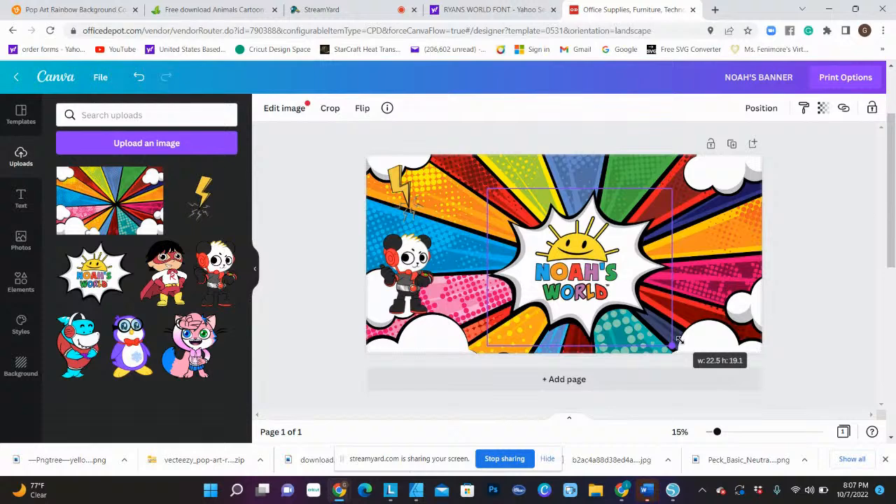
pyautogui.moveTo(678, 340); pyautogui.dragTo(698, 357)
pyautogui.moveTo(598, 278); pyautogui.dragTo(564, 265)
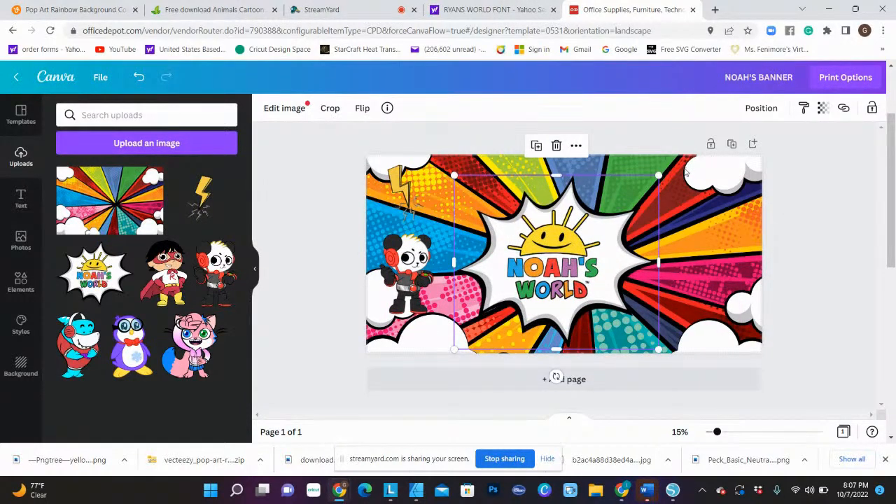
pyautogui.moveTo(660, 174); pyautogui.dragTo(671, 166)
pyautogui.moveTo(573, 238); pyautogui.dragTo(570, 234)
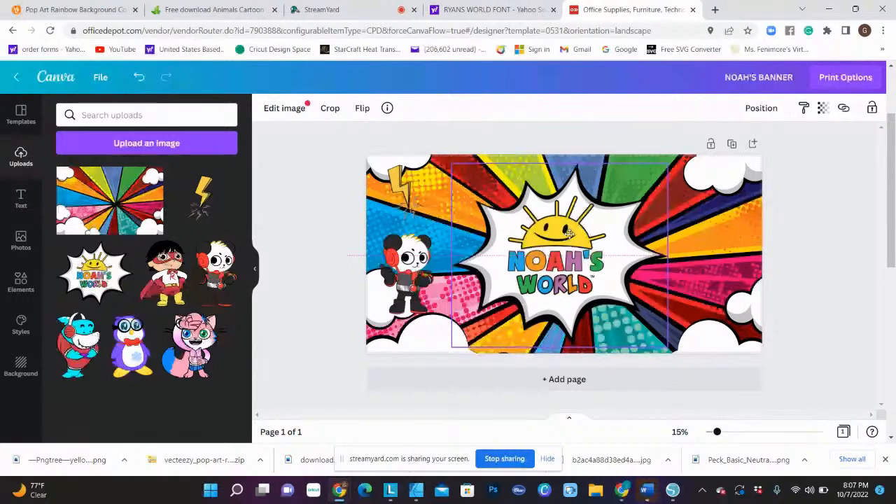
# Step: Place the masked superhero boy just right of the logo and add a second lightning bolt above his head
pyautogui.moveTo(165, 273); pyautogui.dragTo(690, 280)
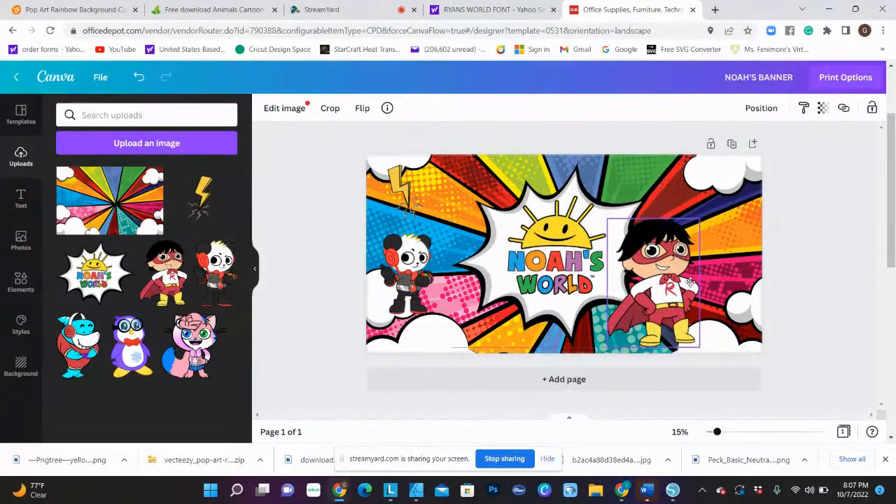
pyautogui.click(222, 195)
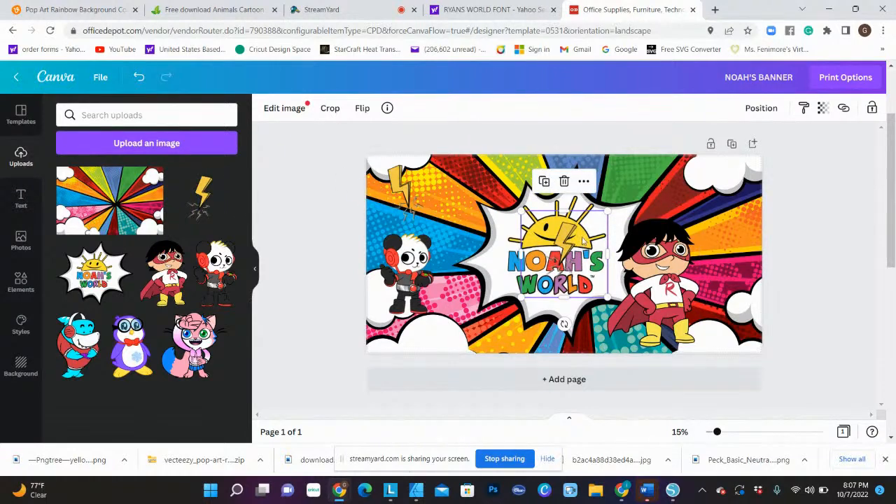
pyautogui.moveTo(561, 250); pyautogui.dragTo(652, 190)
# Step: Bring the superhero boy forward in the layer order, over the second lightning bolt
pyautogui.click(665, 253)
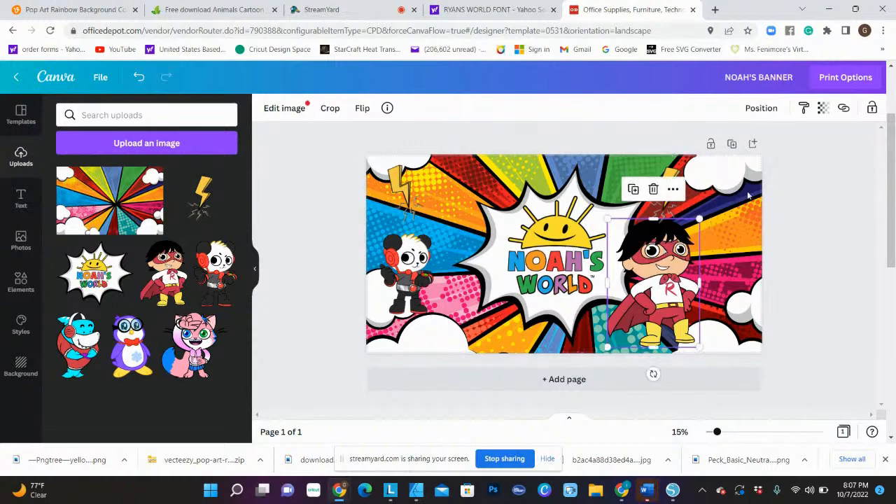
pyautogui.click(761, 108)
pyautogui.click(717, 144)
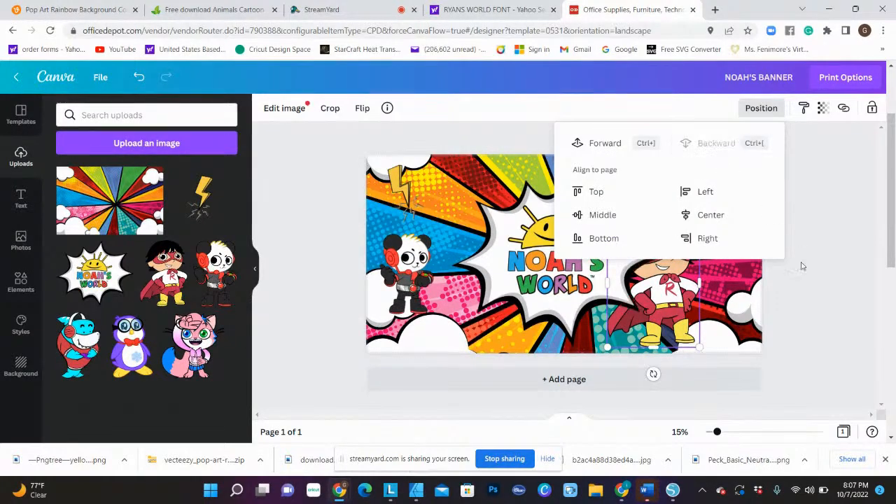
pyautogui.click(594, 143)
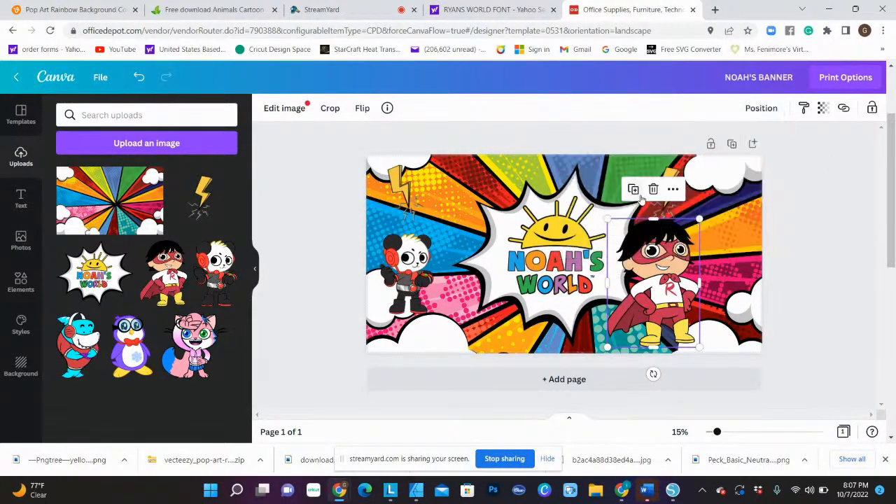
# Step: Enlarge the lightning bolt above the superhero boy slightly and tilt it clockwise
pyautogui.click(672, 178)
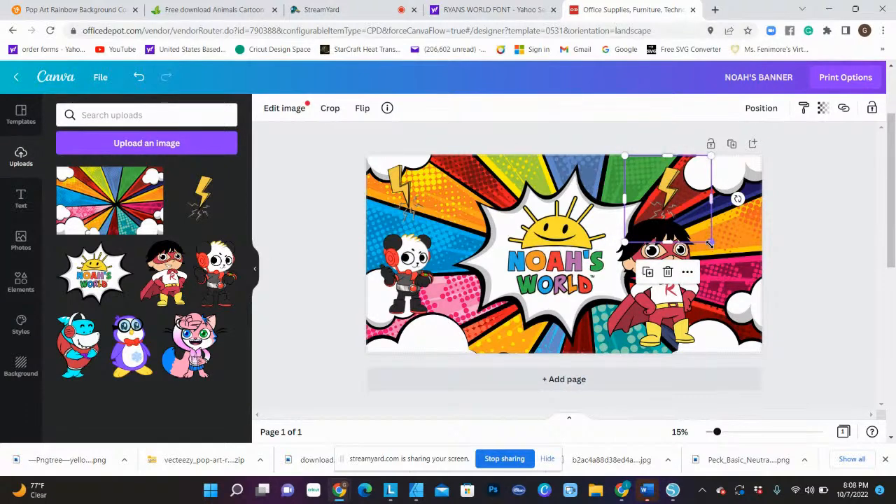
pyautogui.moveTo(711, 243); pyautogui.dragTo(716, 258)
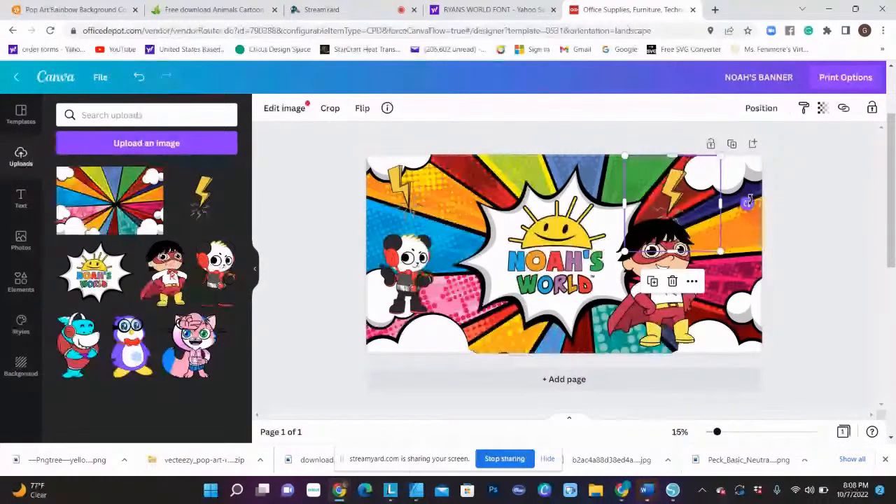
pyautogui.moveTo(748, 202); pyautogui.dragTo(754, 220)
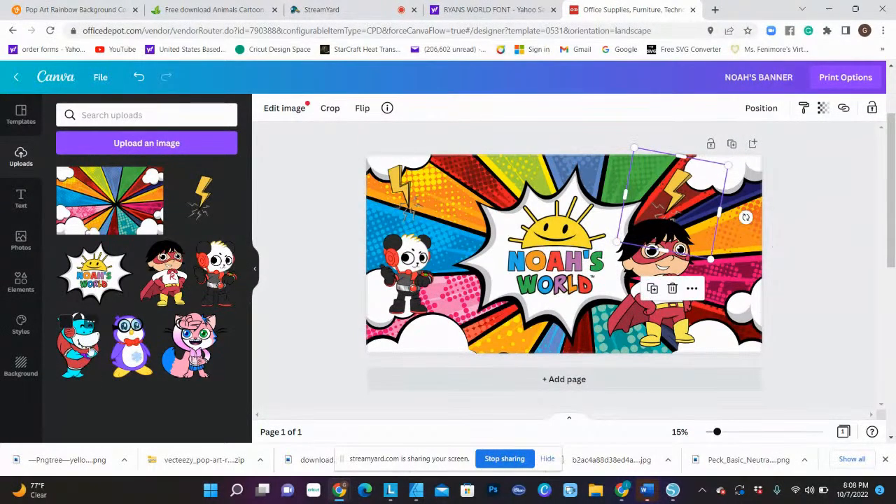
# Step: Add the blue shark with headphones, shrink it to less than half size and place it above and right of the panda
pyautogui.click(77, 345)
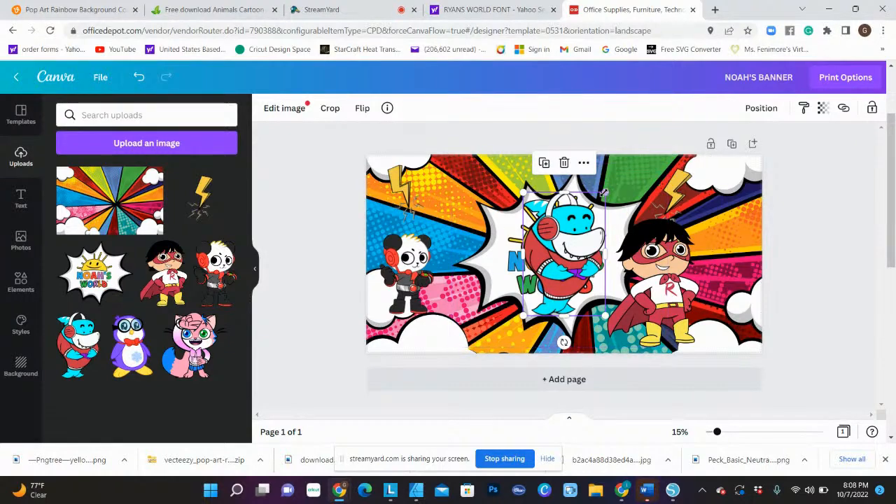
pyautogui.moveTo(603, 193); pyautogui.dragTo(572, 244)
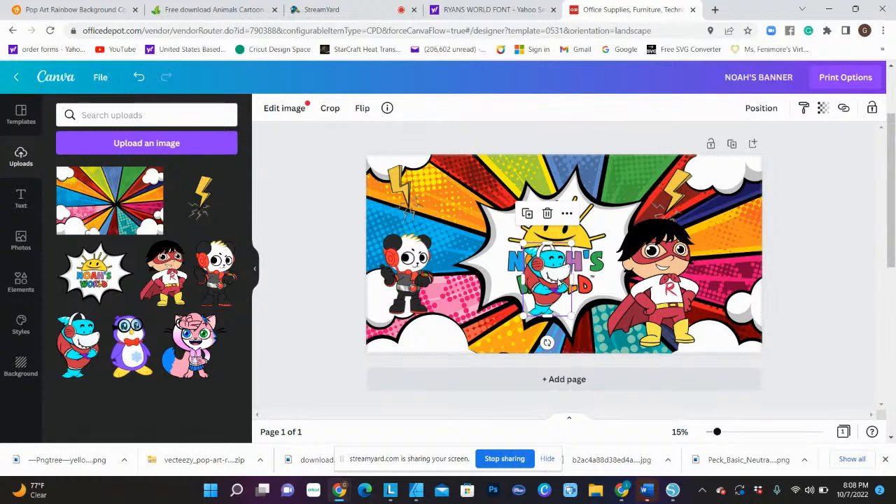
pyautogui.moveTo(549, 280); pyautogui.dragTo(443, 233)
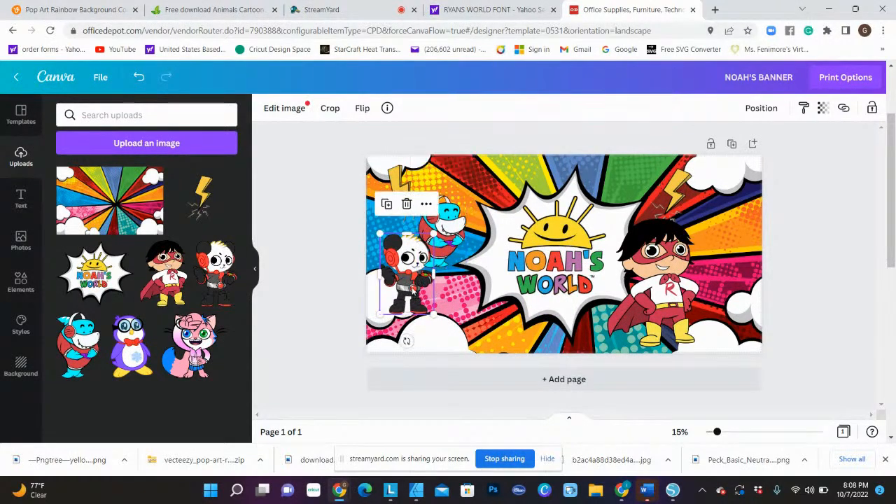
# Step: Move the panda to the lower-left edge of the Noah's World logo and bring it forward over the logo
pyautogui.moveTo(412, 293); pyautogui.dragTo(488, 291)
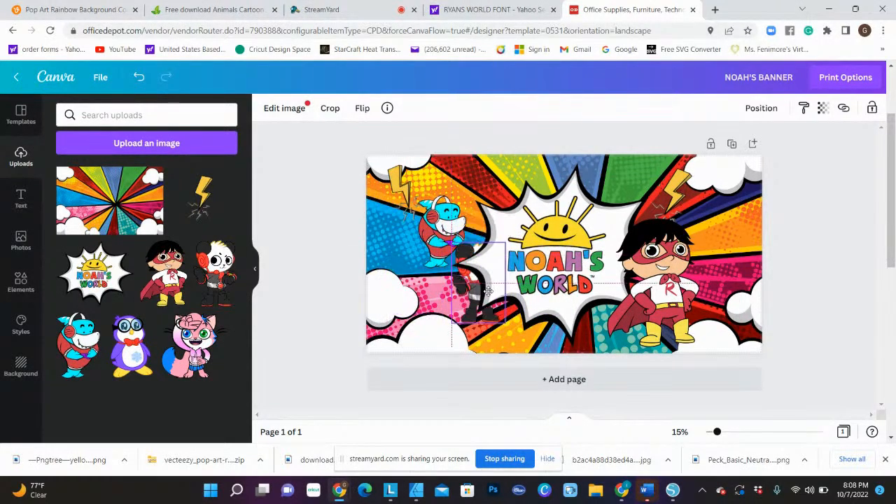
pyautogui.click(761, 108)
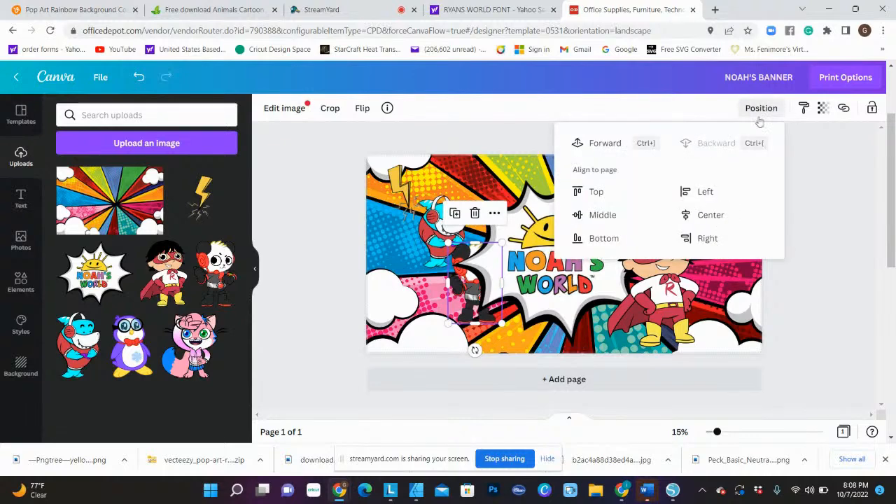
pyautogui.click(585, 144)
pyautogui.click(467, 298)
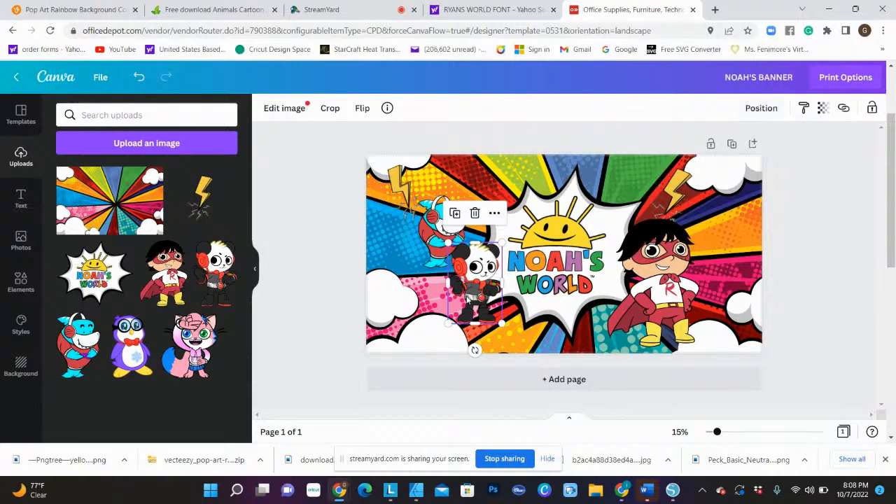
# Step: Lower the panda to the banner's bottom edge and move the shark to the left edge beneath the lightning bolt
pyautogui.moveTo(468, 299); pyautogui.dragTo(463, 324)
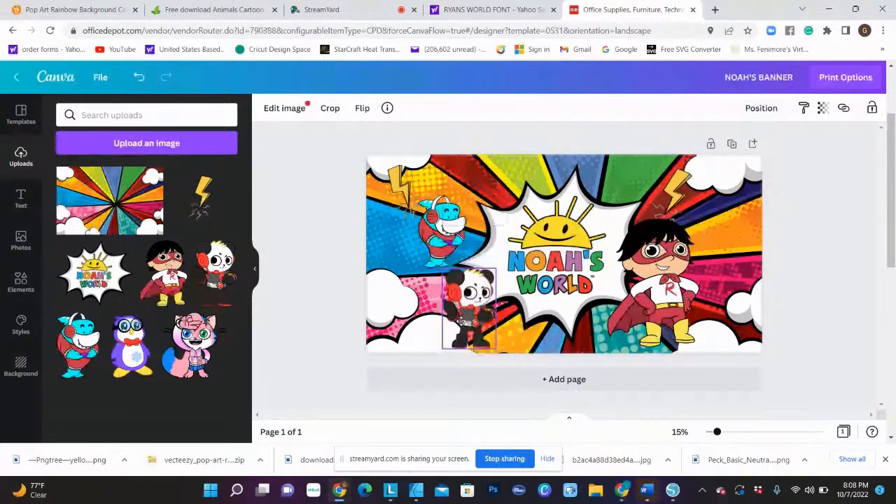
pyautogui.moveTo(447, 207); pyautogui.dragTo(398, 250)
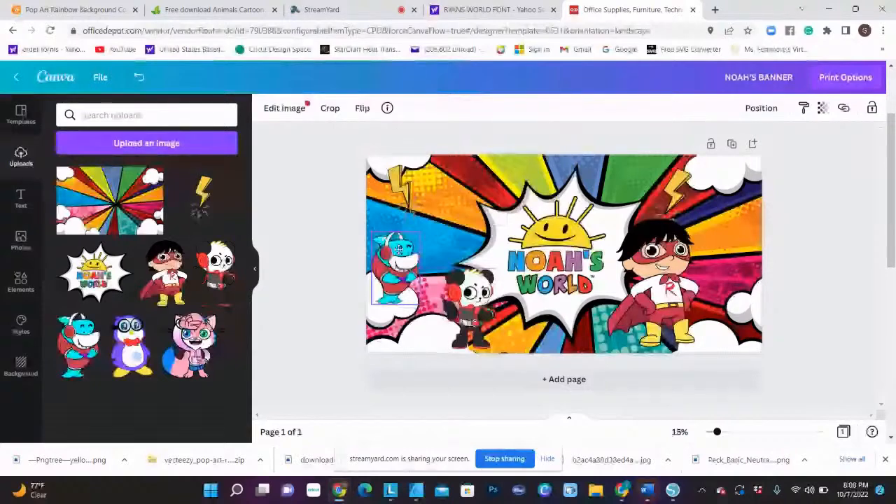
pyautogui.moveTo(398, 249); pyautogui.dragTo(406, 238)
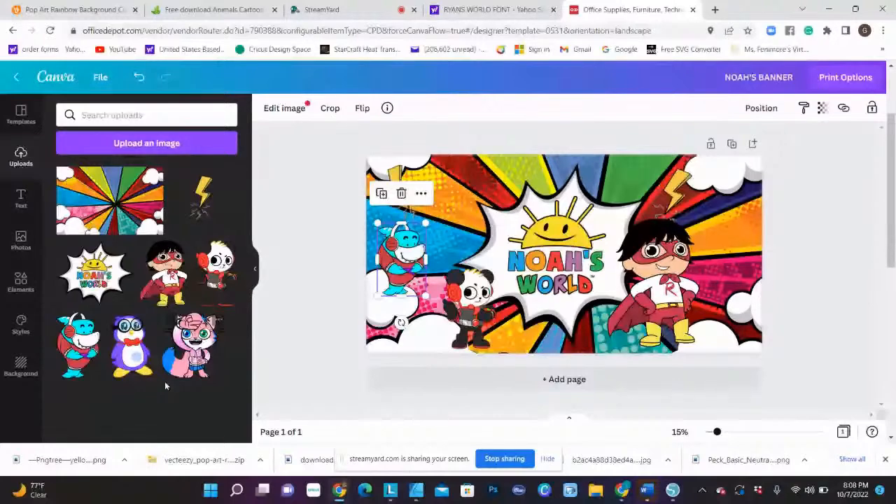
# Step: Add the purple penguin, shrink it slightly and place it in the banner's bottom-right corner beside the superhero boy
pyautogui.moveTo(131, 347); pyautogui.dragTo(546, 283)
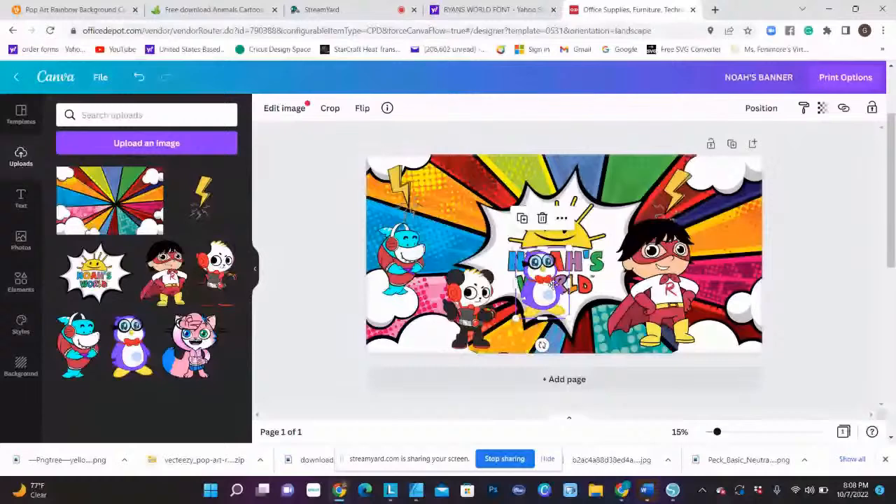
pyautogui.moveTo(551, 284); pyautogui.dragTo(735, 306)
pyautogui.moveTo(695, 268); pyautogui.dragTo(705, 284)
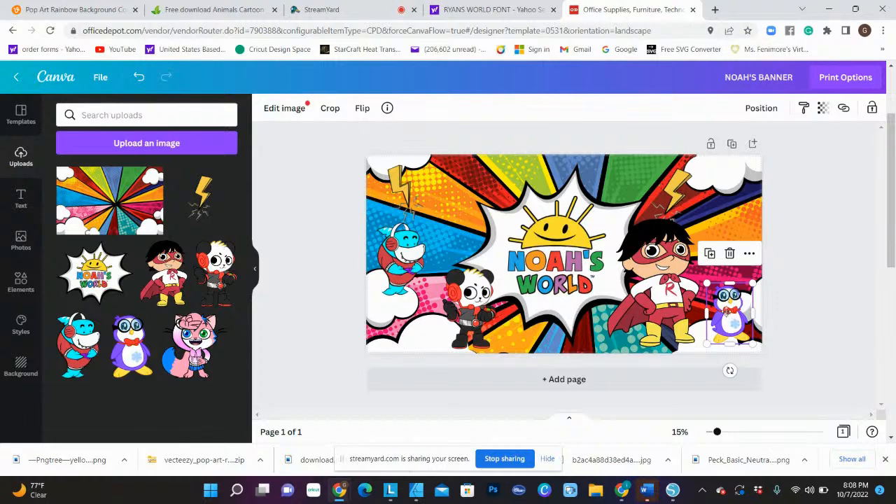
pyautogui.moveTo(726, 313); pyautogui.dragTo(729, 310)
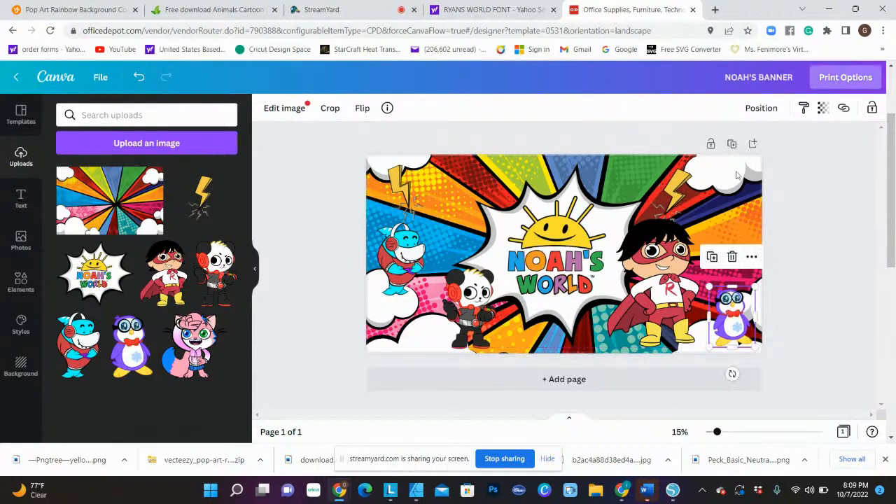
pyautogui.click(811, 206)
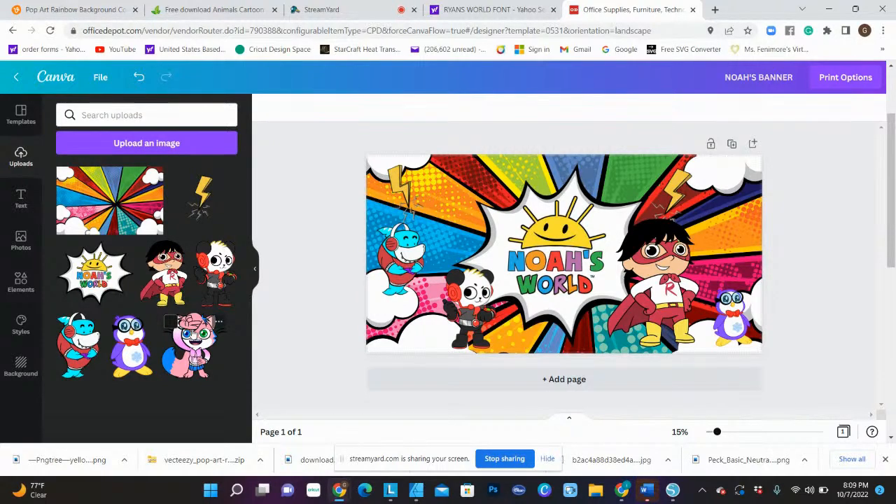
# Step: Add the pink cat, shrink it to less than half size and place it over the penguin at the banner's right edge
pyautogui.click(193, 343)
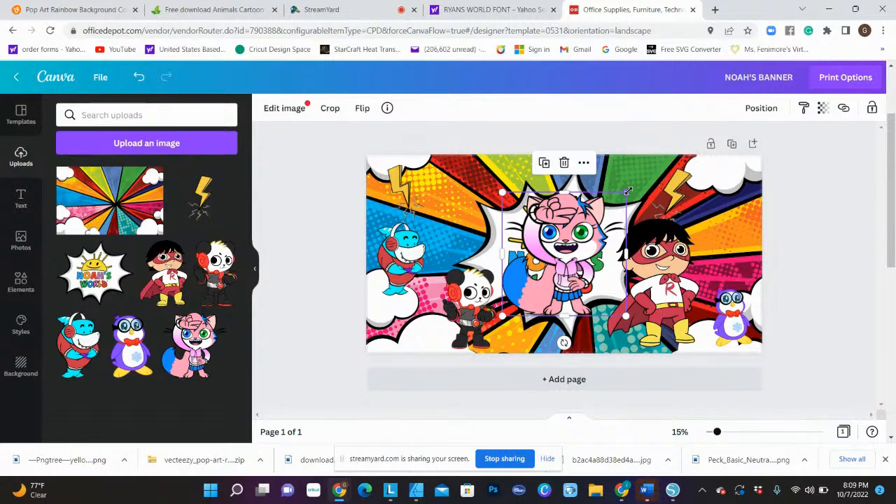
pyautogui.moveTo(630, 191); pyautogui.dragTo(592, 272)
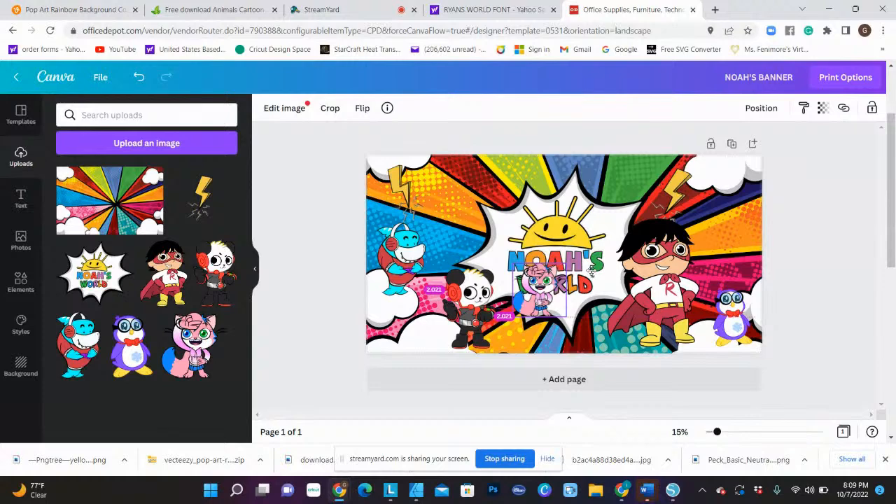
pyautogui.moveTo(591, 271); pyautogui.dragTo(609, 329)
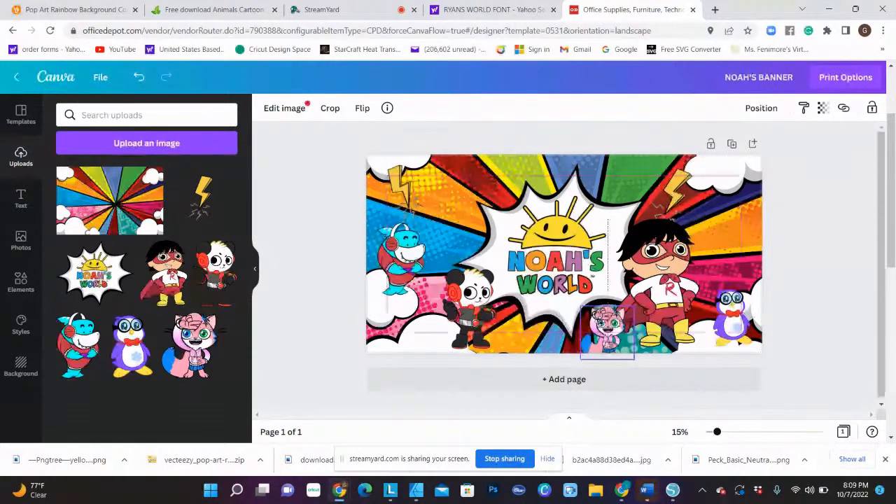
pyautogui.moveTo(610, 334); pyautogui.dragTo(417, 308)
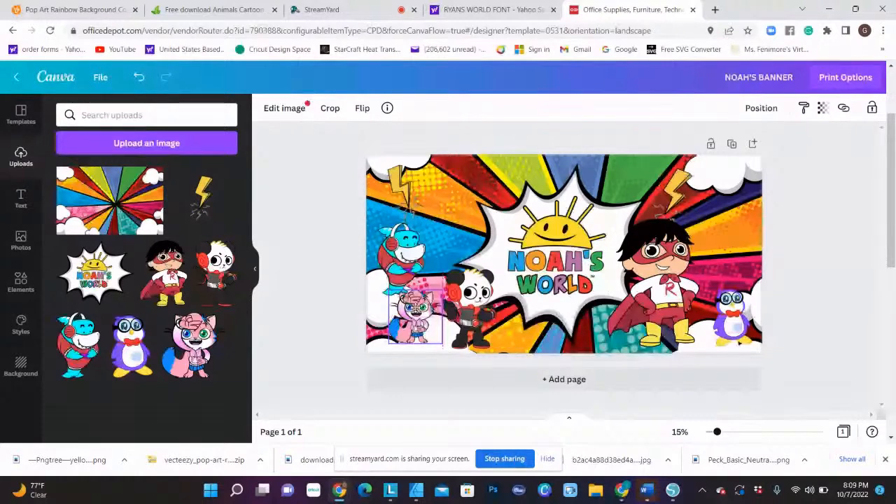
pyautogui.moveTo(415, 308); pyautogui.dragTo(744, 311)
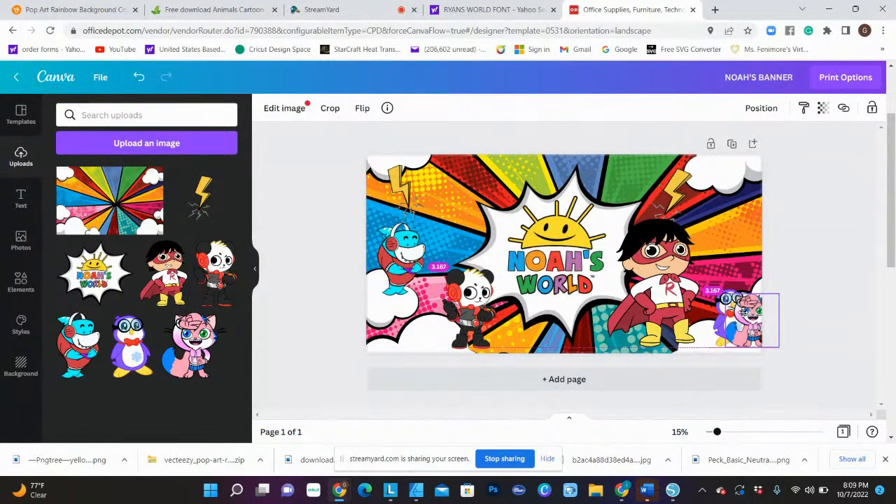
pyautogui.moveTo(743, 312); pyautogui.dragTo(747, 317)
# Step: Move the penguin beside the superhero boy's boots, then shrink the pink cat and place it above the penguin at the right edge
pyautogui.moveTo(726, 320); pyautogui.dragTo(713, 324)
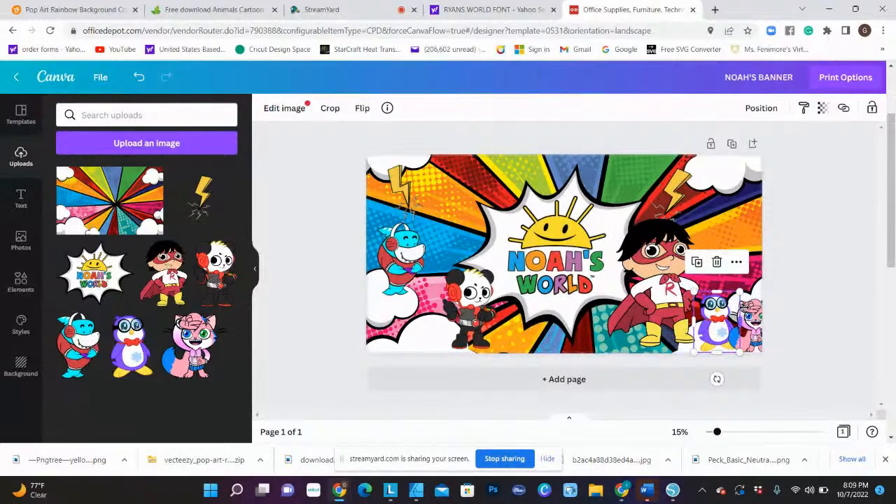
pyautogui.moveTo(739, 294); pyautogui.dragTo(742, 292)
pyautogui.moveTo(741, 323)
pyautogui.mouseDown()
pyautogui.moveTo(732, 331)
pyautogui.moveTo(741, 329)
pyautogui.mouseUp()
pyautogui.moveTo(742, 290); pyautogui.dragTo(756, 320)
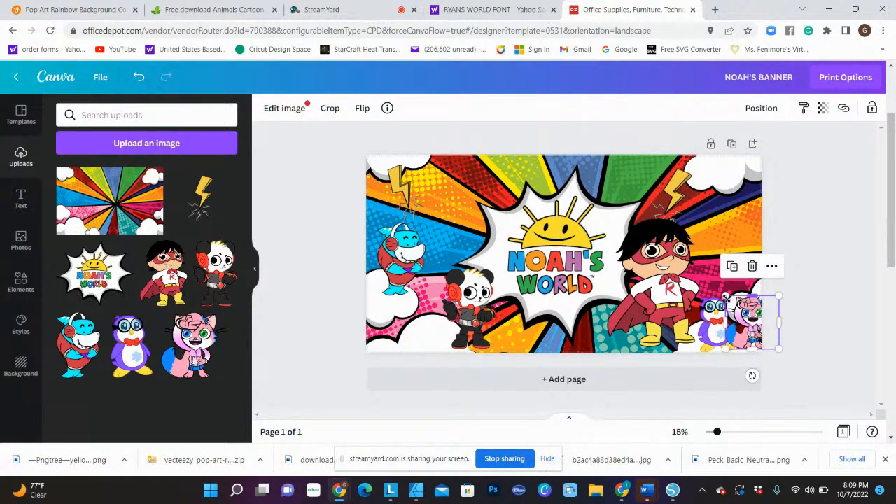
pyautogui.moveTo(725, 297); pyautogui.dragTo(741, 278)
pyautogui.click(844, 315)
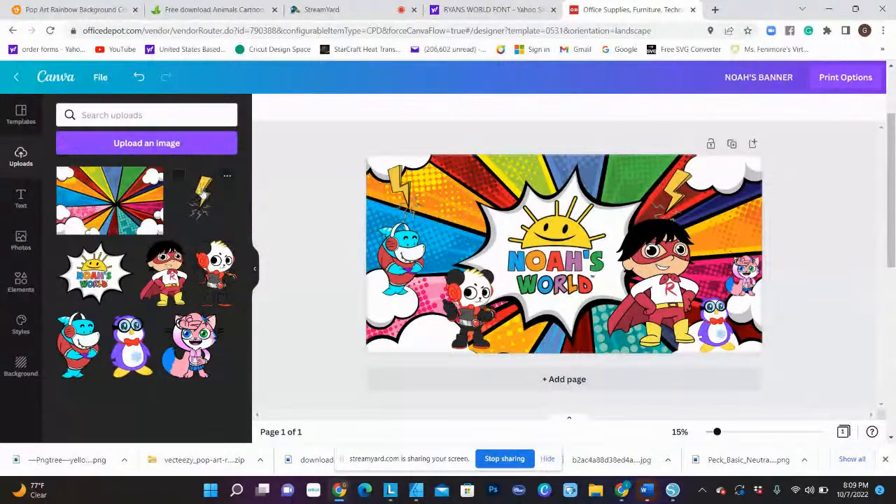
# Step: Add a third lightning bolt at the banner's top edge, just above the logo's upper-left side
pyautogui.moveTo(202, 189); pyautogui.dragTo(505, 165)
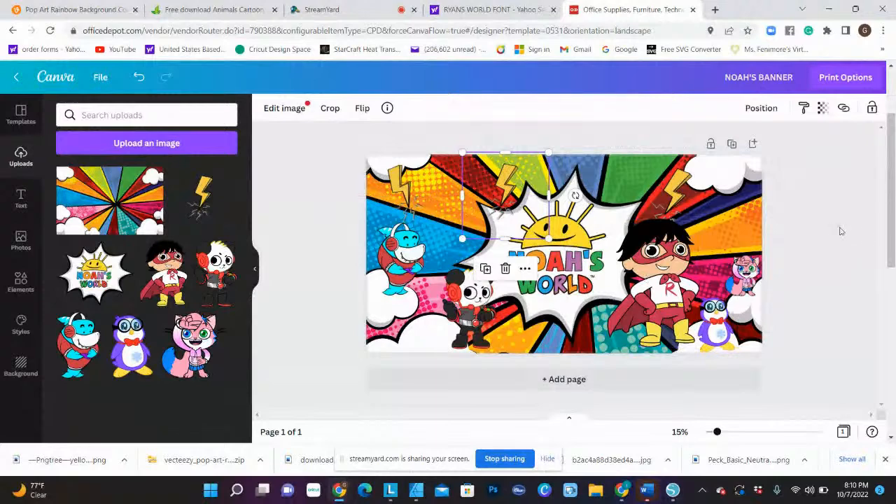
pyautogui.click(844, 231)
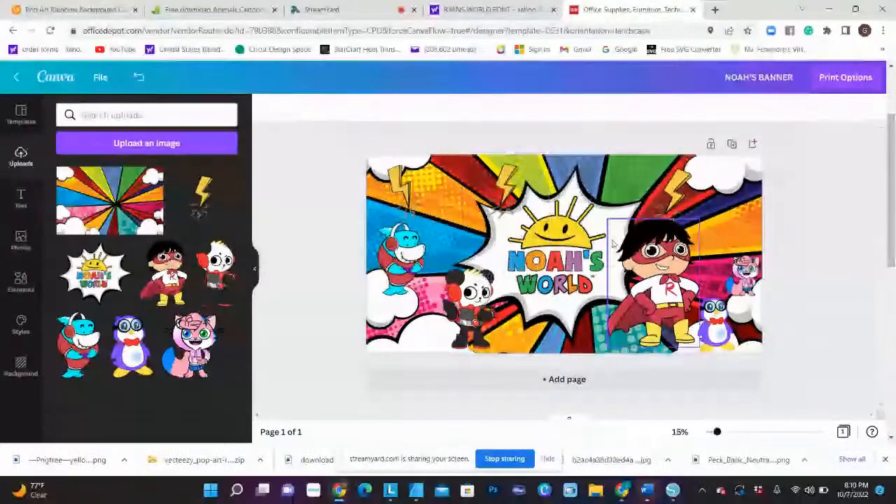
# Step: Choose the Glow style of the Shadows effect for the Noah's World logo
pyautogui.click(584, 204)
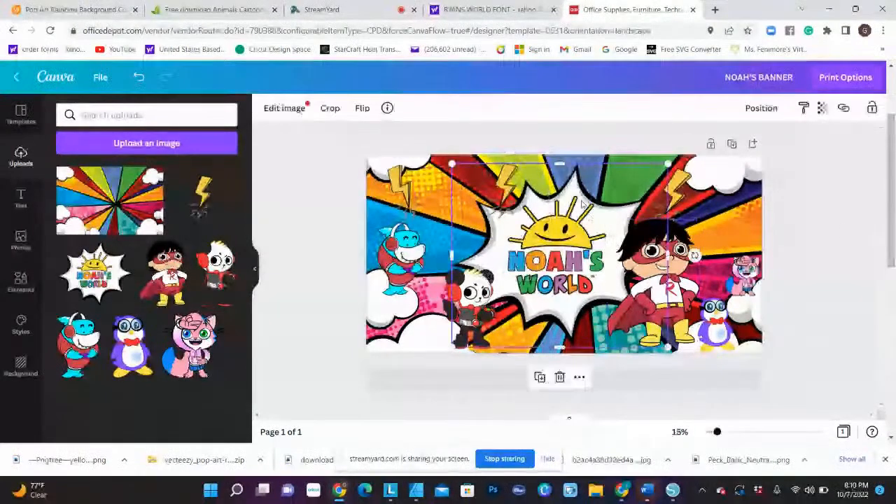
pyautogui.click(285, 108)
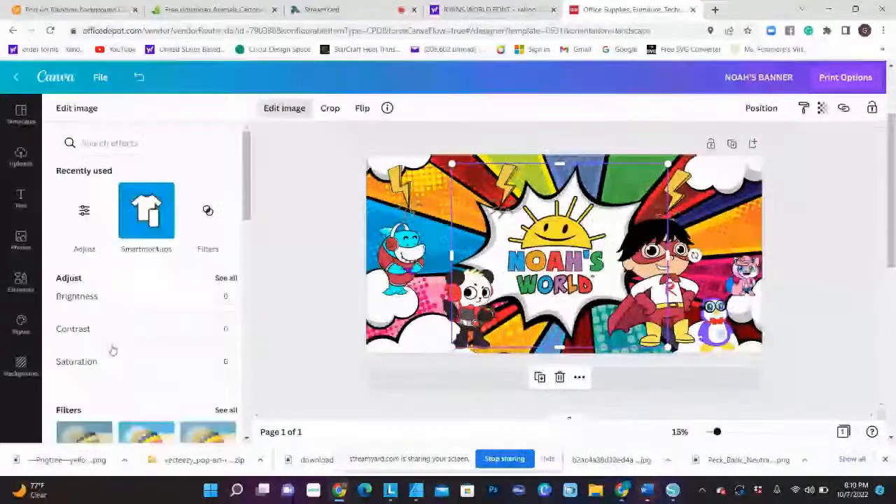
pyautogui.scroll(-3, 113, 351)
pyautogui.scroll(-9, 63, 420)
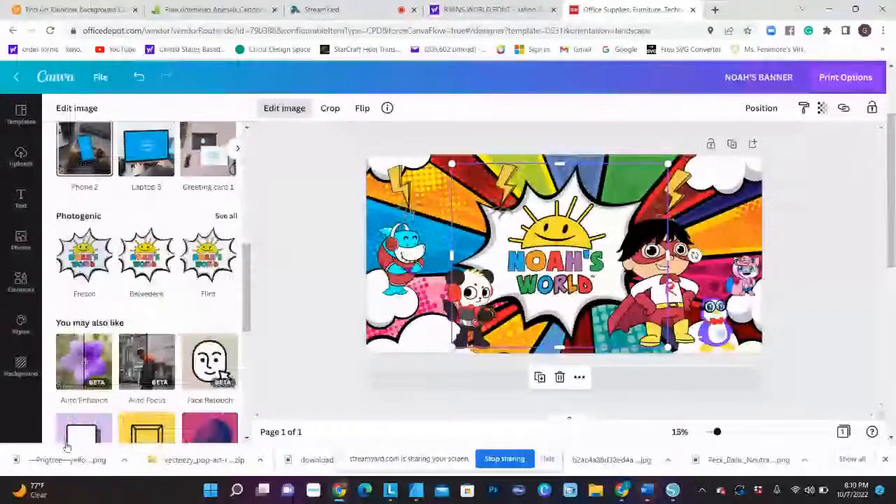
pyautogui.click(83, 324)
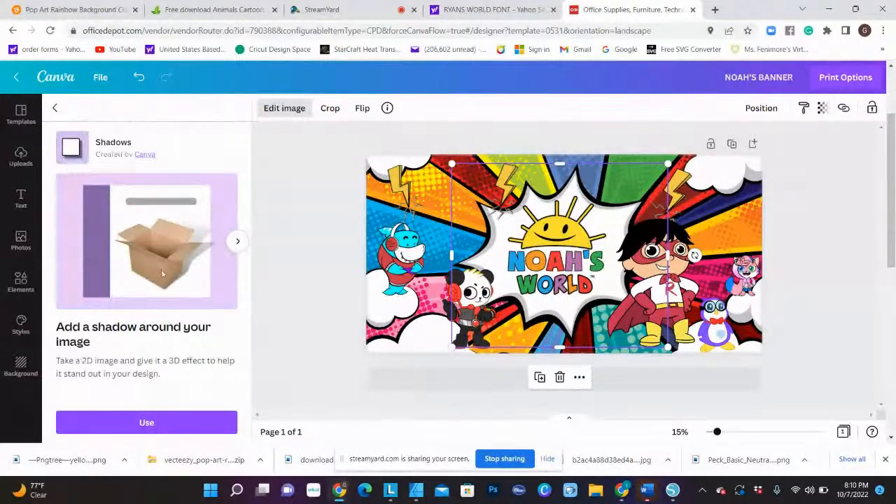
pyautogui.click(161, 269)
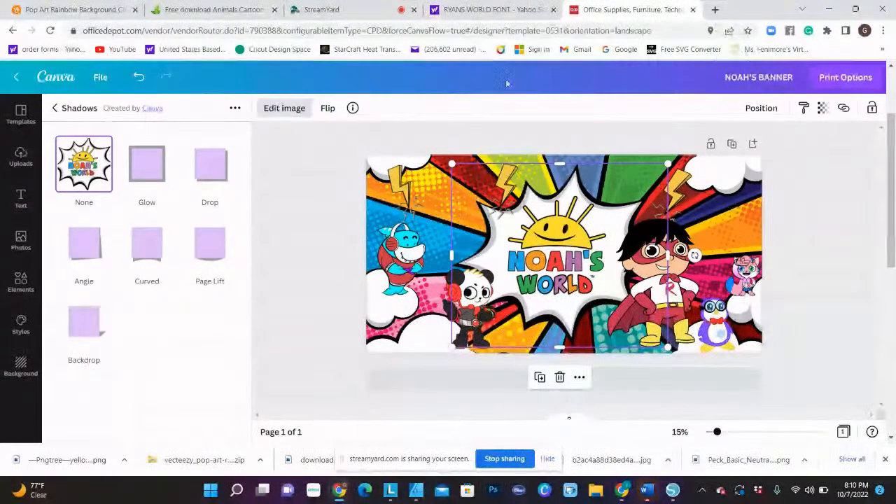
pyautogui.click(150, 163)
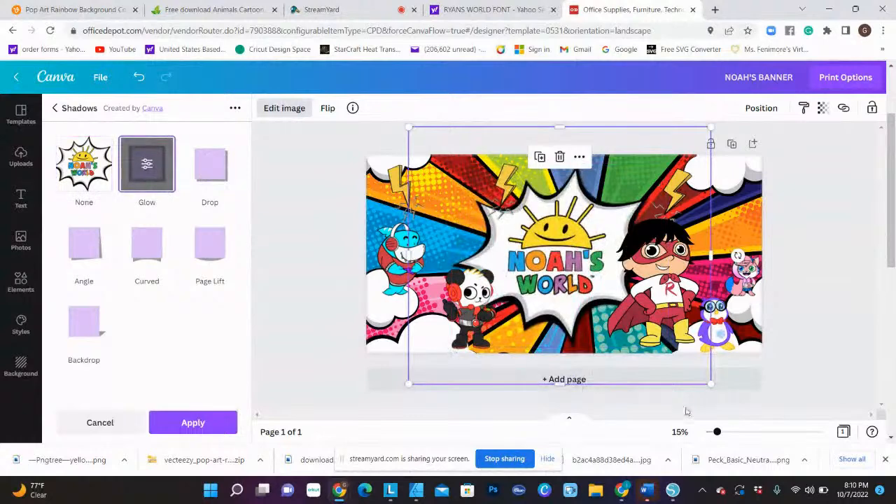
# Step: Set the Noah's World logo's glow color to red, size to 27 and blur to 8, and increase its transparency
pyautogui.click(147, 165)
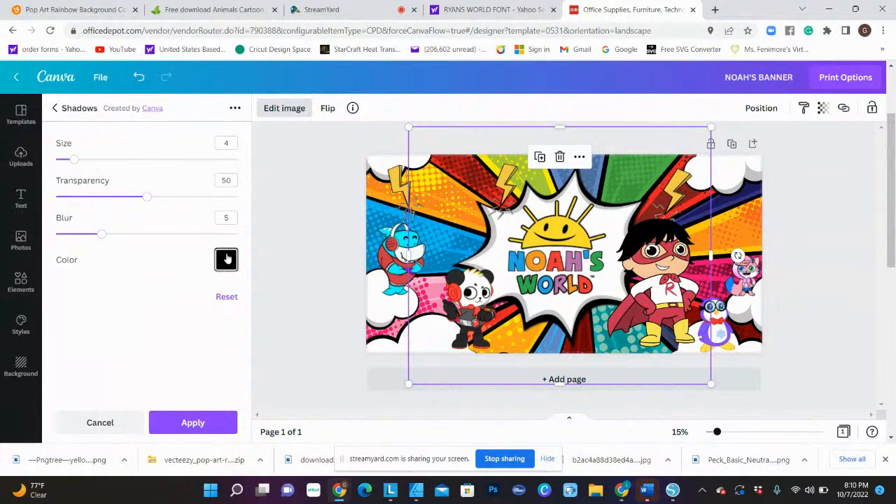
pyautogui.click(226, 259)
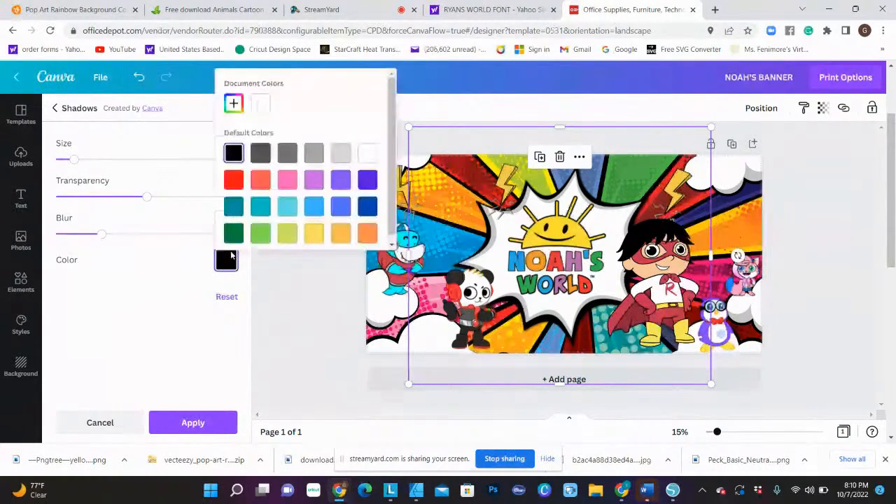
pyautogui.click(241, 182)
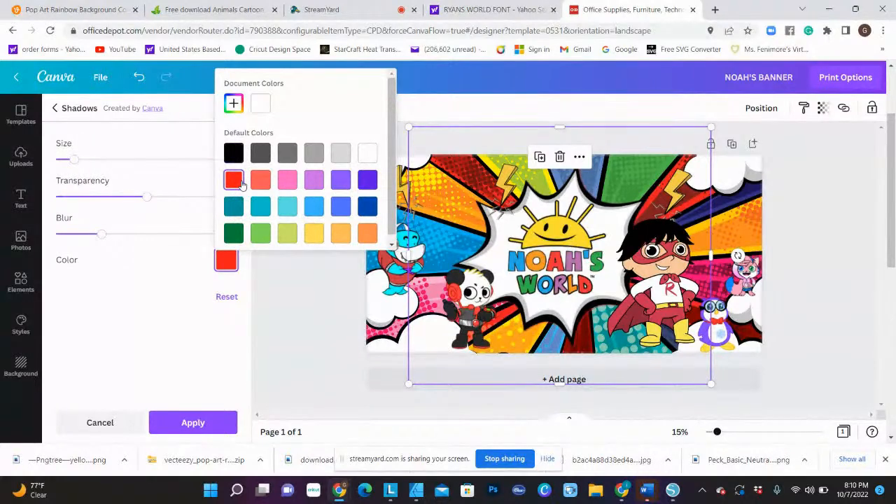
pyautogui.click(76, 150)
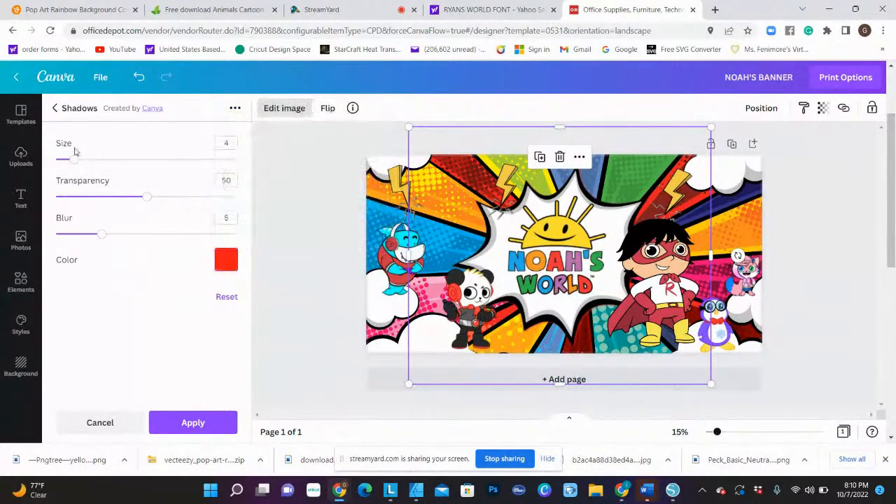
pyautogui.moveTo(74, 159); pyautogui.dragTo(180, 158)
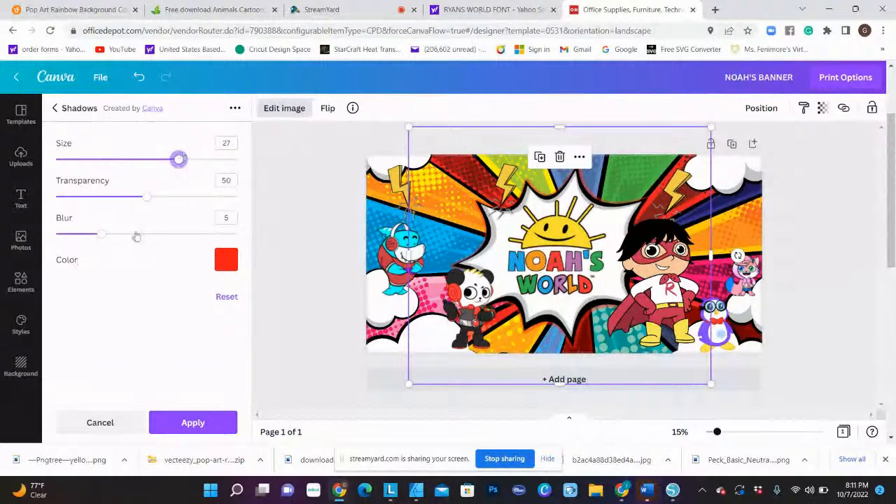
pyautogui.moveTo(102, 234); pyautogui.dragTo(128, 234)
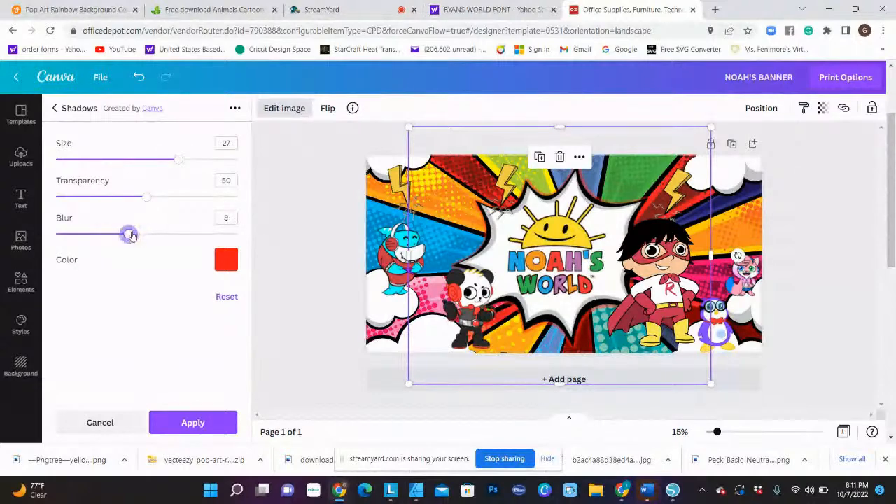
pyautogui.moveTo(147, 197); pyautogui.dragTo(168, 196)
# Step: Try black for the logo's glow, choose yellow instead, and set its transparency to 73 and size to 30
pyautogui.click(225, 260)
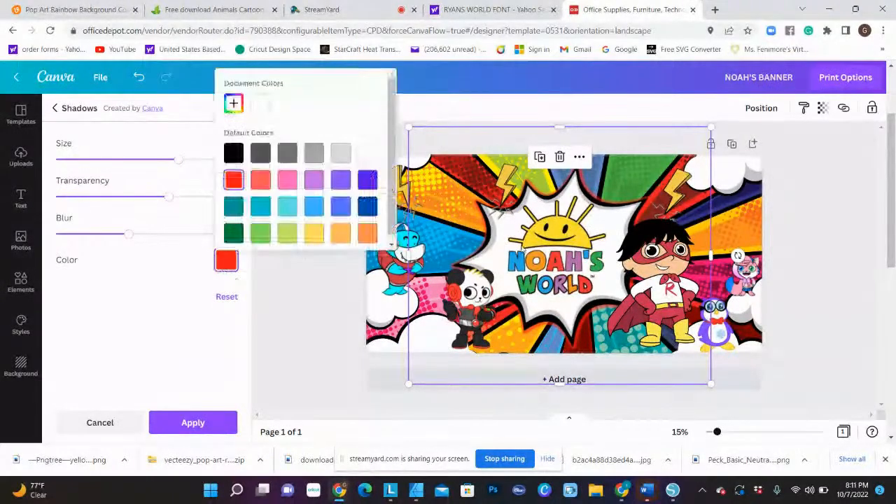
pyautogui.click(234, 154)
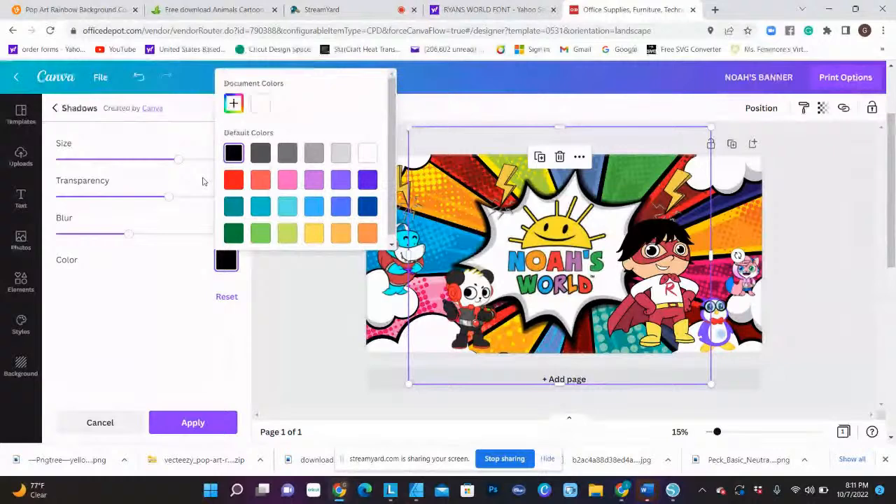
pyautogui.click(314, 233)
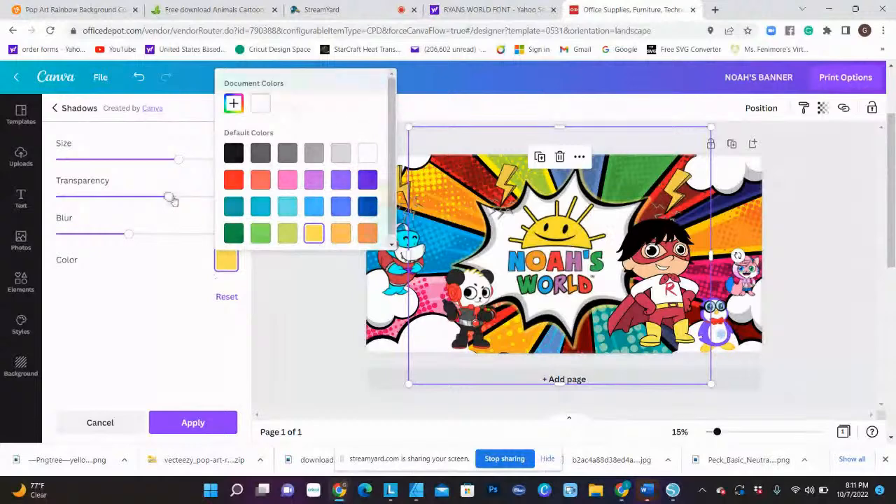
pyautogui.moveTo(170, 197); pyautogui.dragTo(189, 196)
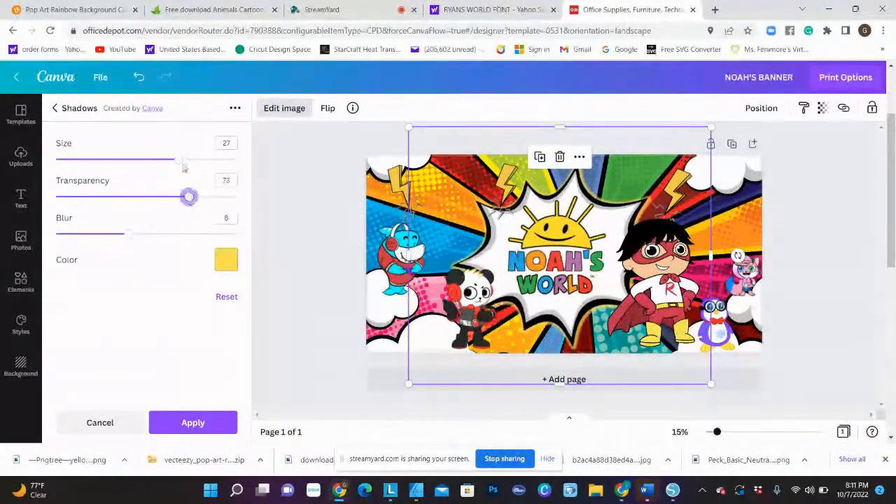
pyautogui.moveTo(178, 160)
pyautogui.mouseDown()
pyautogui.moveTo(205, 159)
pyautogui.moveTo(193, 162)
pyautogui.mouseUp()
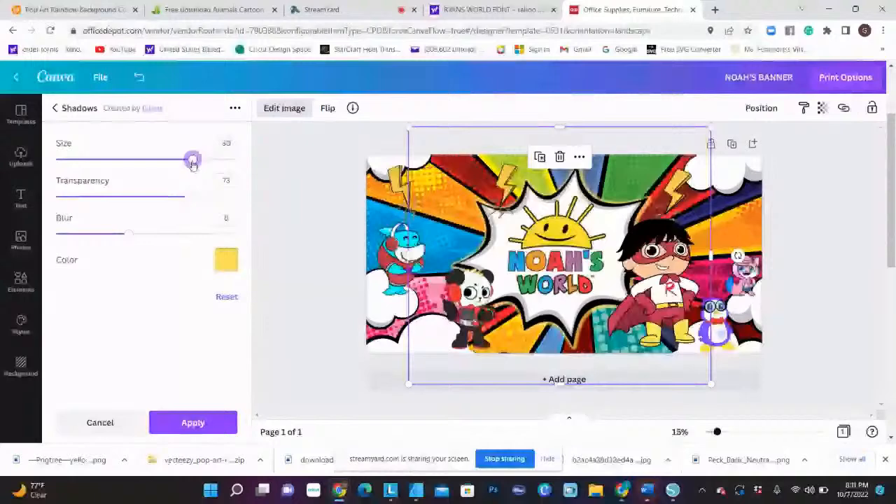
# Step: Compare red and black as the logo's glow color, return it to yellow, and apply the effect
pyautogui.click(226, 259)
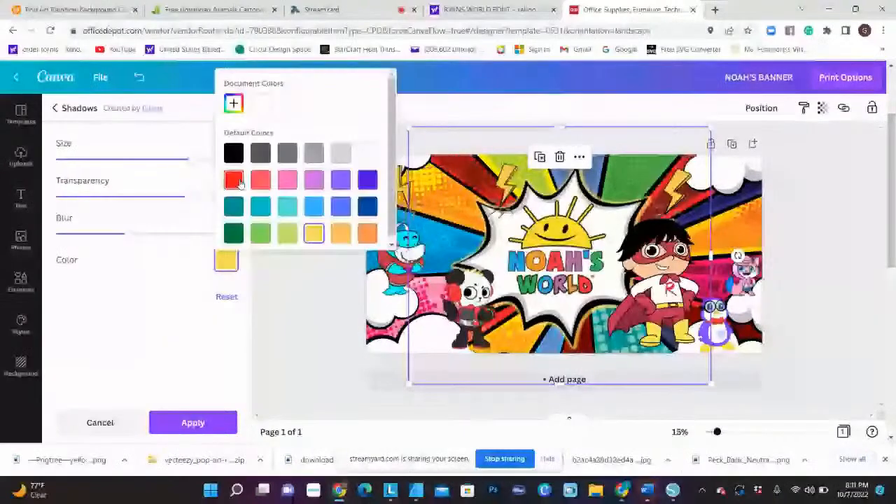
pyautogui.click(234, 180)
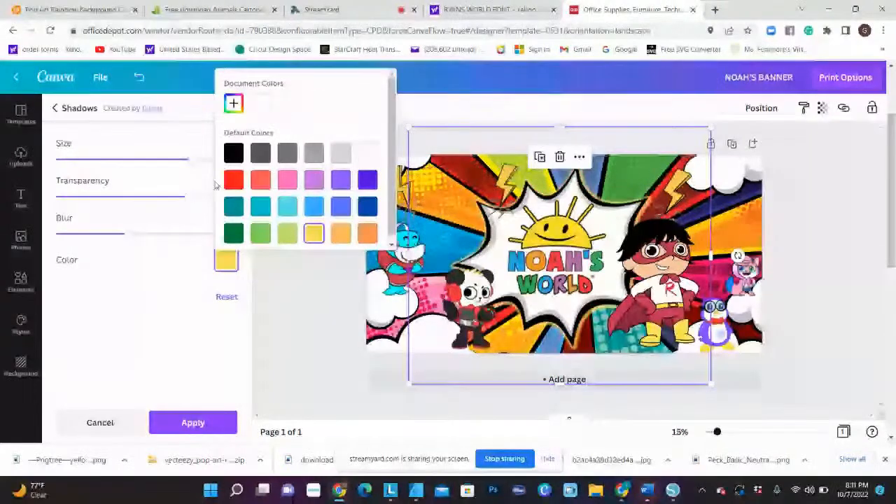
pyautogui.click(232, 184)
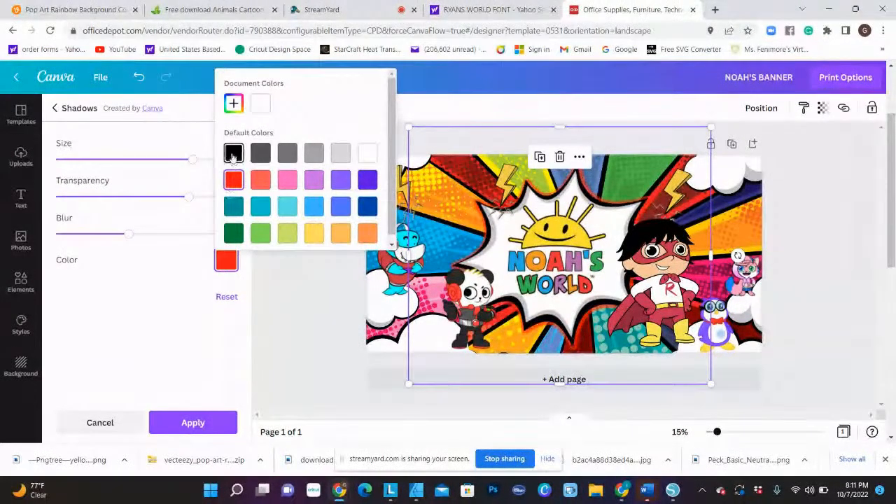
pyautogui.click(233, 153)
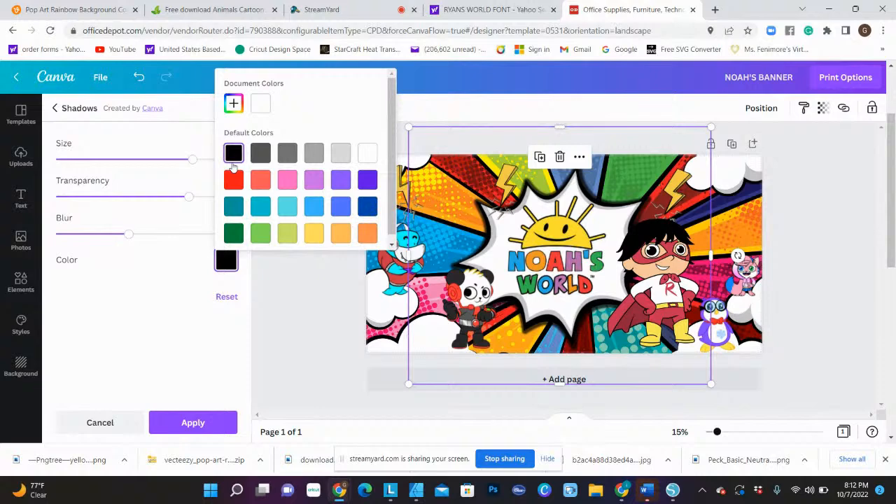
pyautogui.click(314, 234)
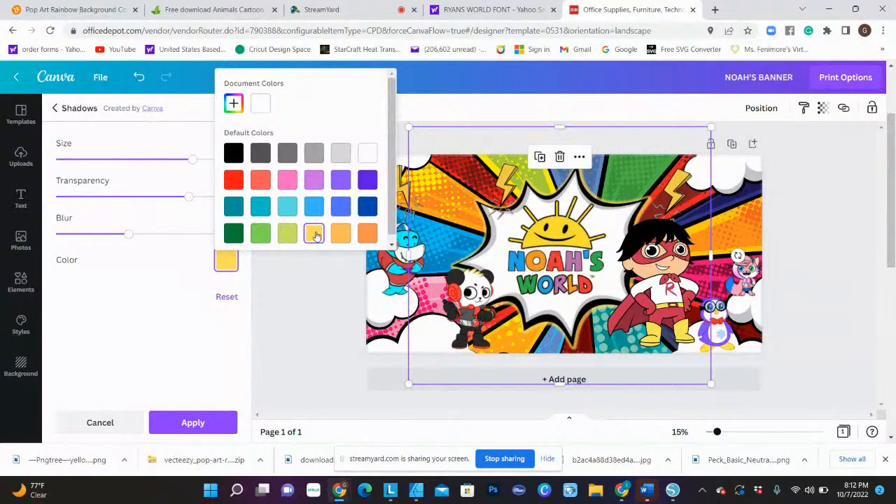
pyautogui.click(304, 303)
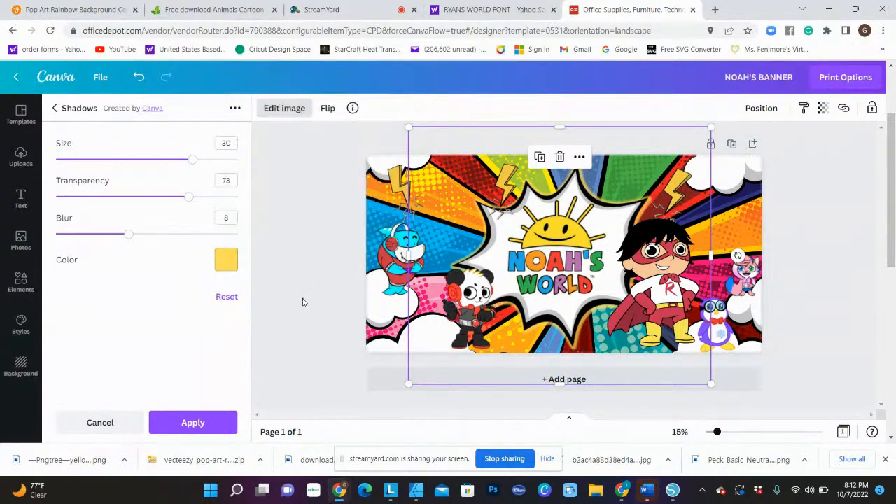
pyautogui.click(305, 303)
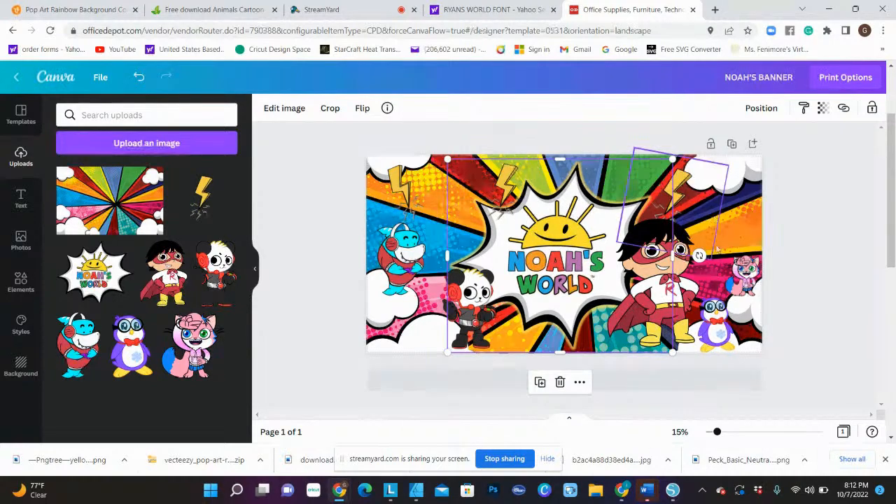
# Step: Add a Drop shadow with offset 2 to the superhero boy
pyautogui.click(644, 316)
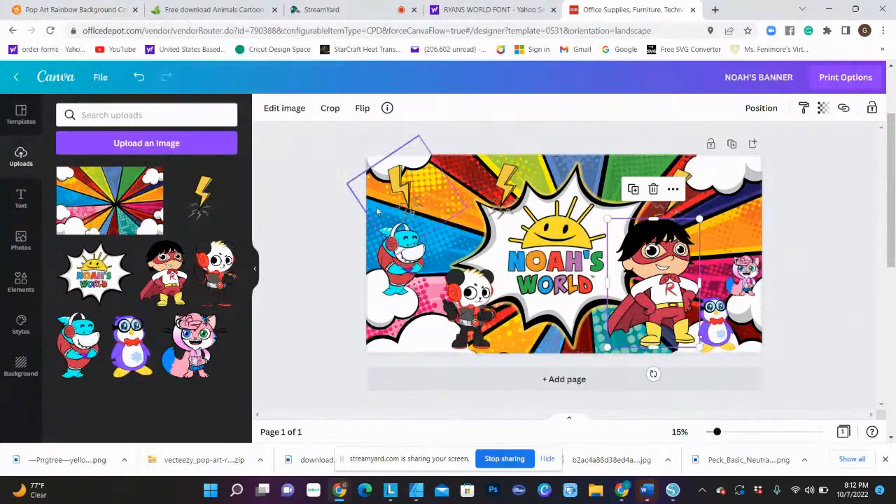
pyautogui.click(277, 114)
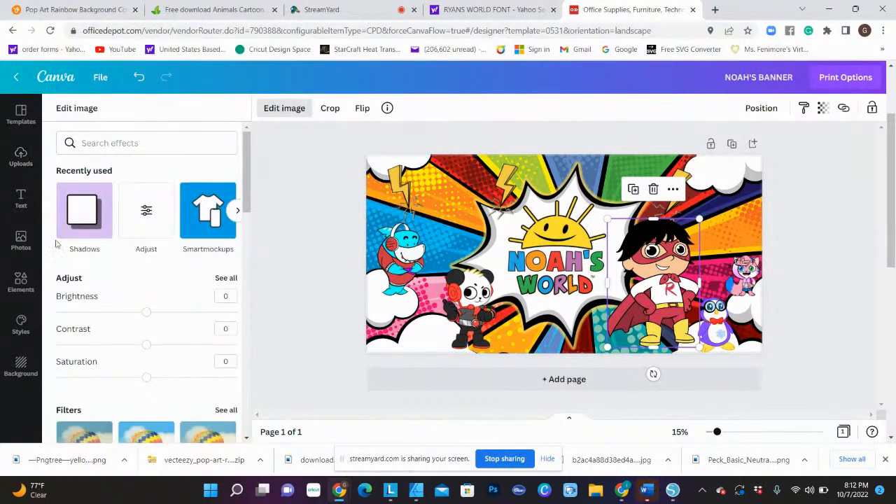
pyautogui.click(82, 210)
pyautogui.click(214, 174)
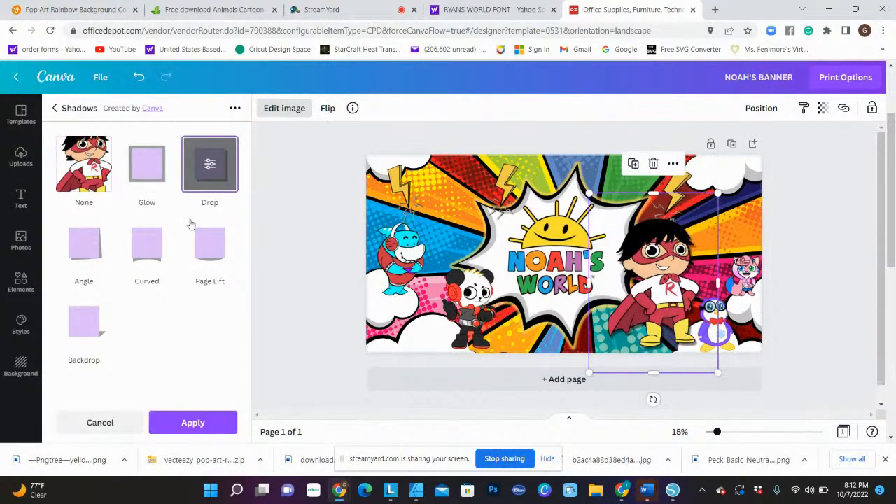
pyautogui.click(203, 163)
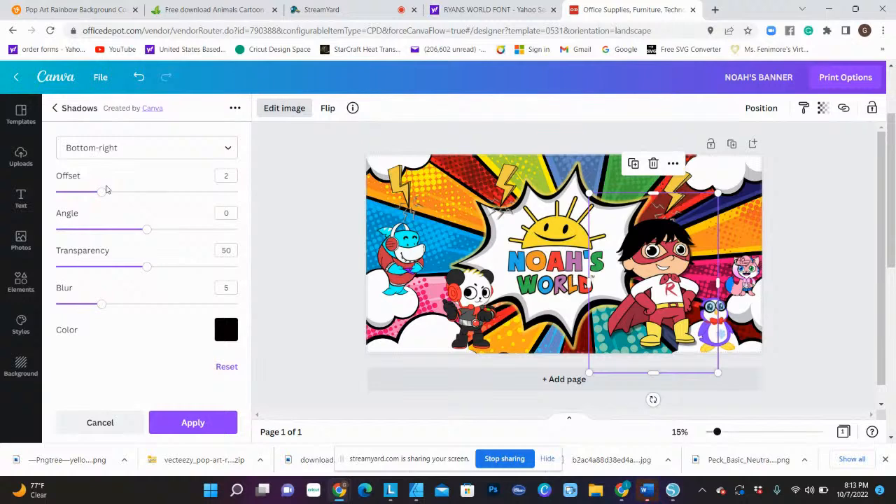
pyautogui.moveTo(102, 190)
pyautogui.mouseDown()
pyautogui.moveTo(123, 192)
pyautogui.moveTo(112, 192)
pyautogui.mouseUp()
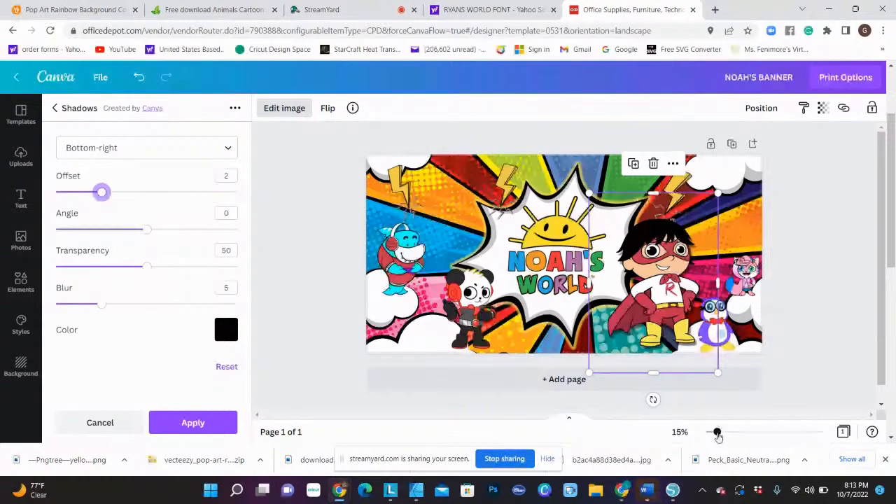
pyautogui.moveTo(718, 434); pyautogui.dragTo(740, 432)
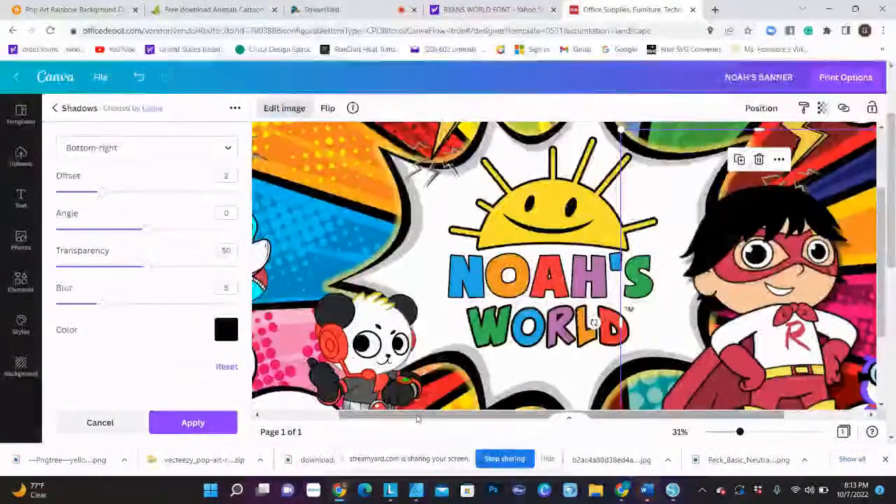
pyautogui.moveTo(423, 418); pyautogui.dragTo(477, 419)
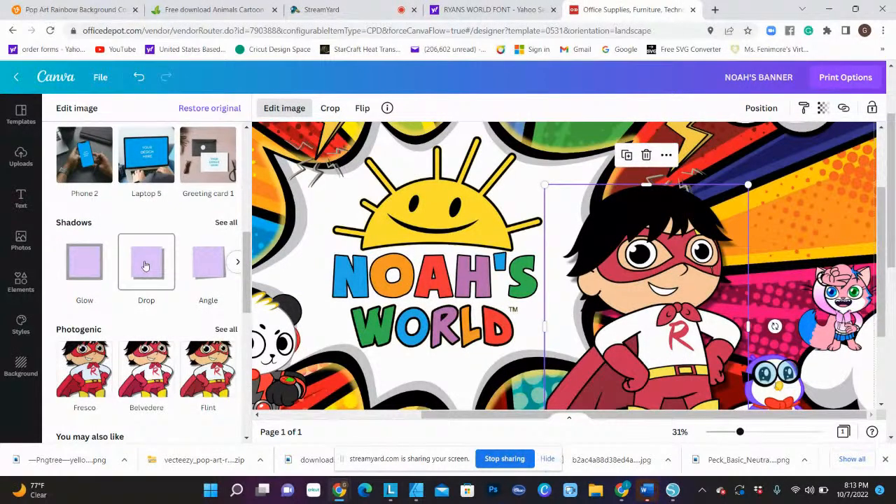
# Step: Set the superhero boy's drop shadow offset to 1 and its transparency to 42
pyautogui.click(146, 265)
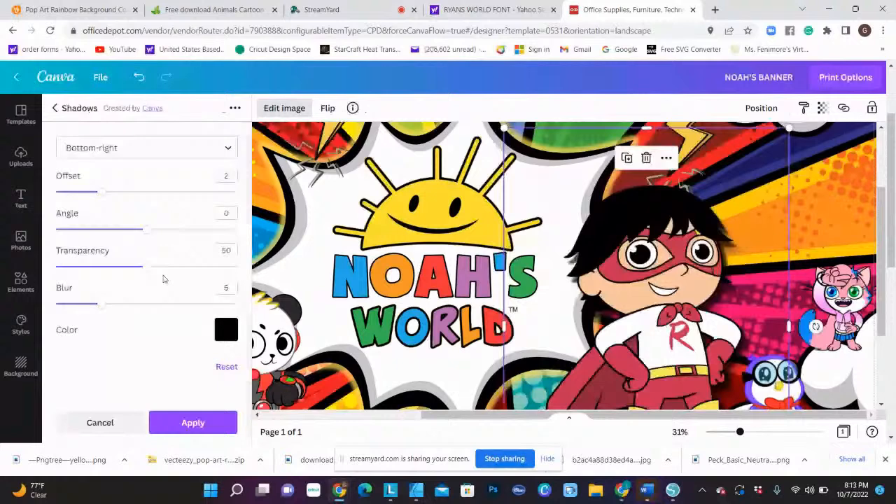
pyautogui.moveTo(101, 191); pyautogui.dragTo(79, 194)
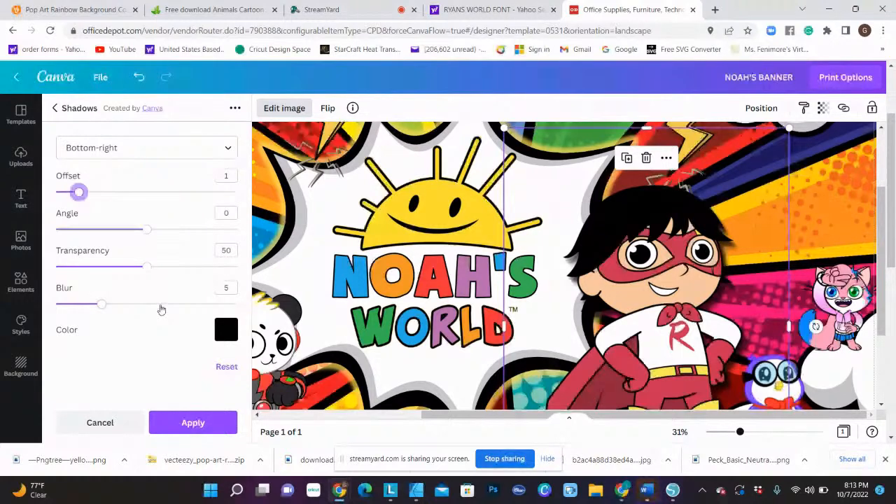
pyautogui.moveTo(146, 267); pyautogui.dragTo(132, 266)
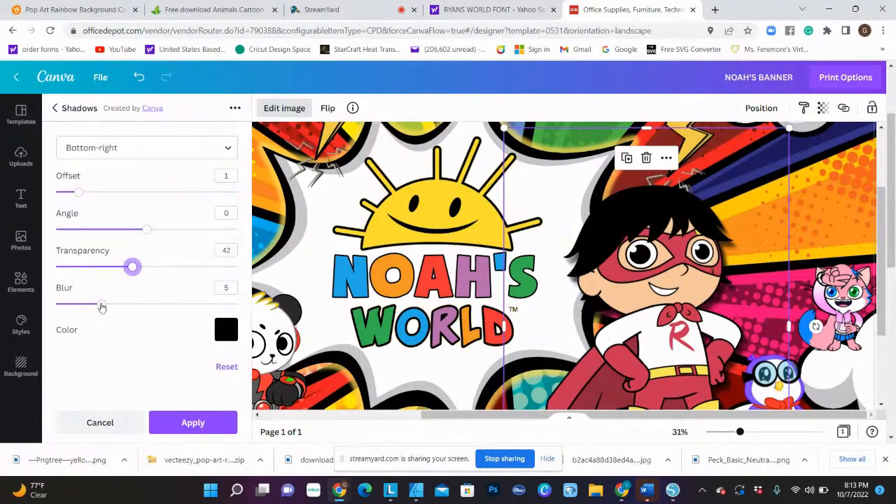
# Step: Compare red and yellow as the superhero boy's shadow color, return it to black, and apply the shadow
pyautogui.click(227, 334)
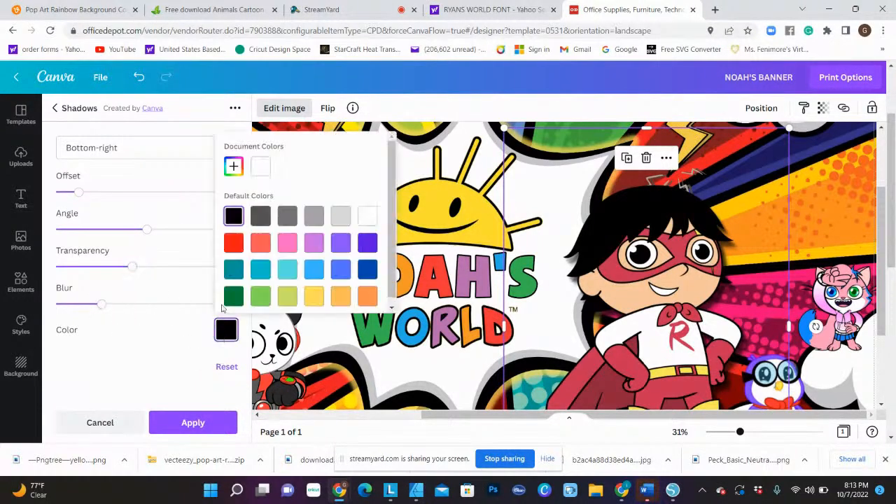
pyautogui.click(233, 243)
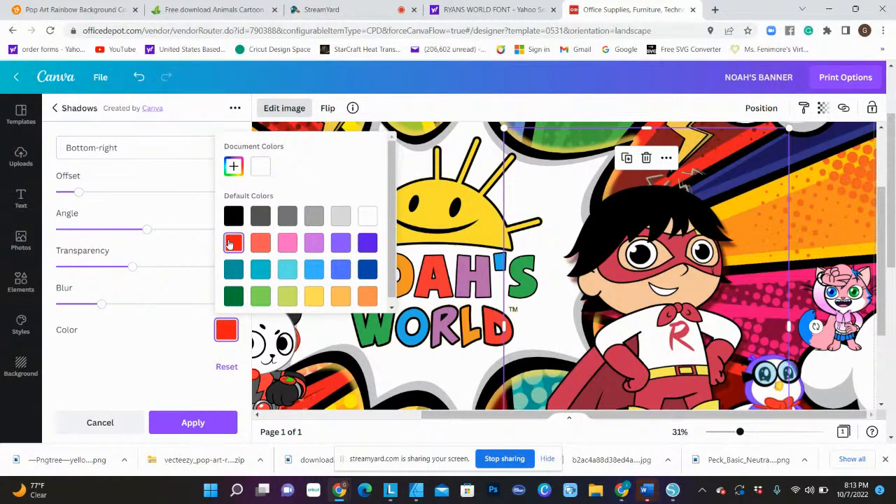
pyautogui.click(314, 303)
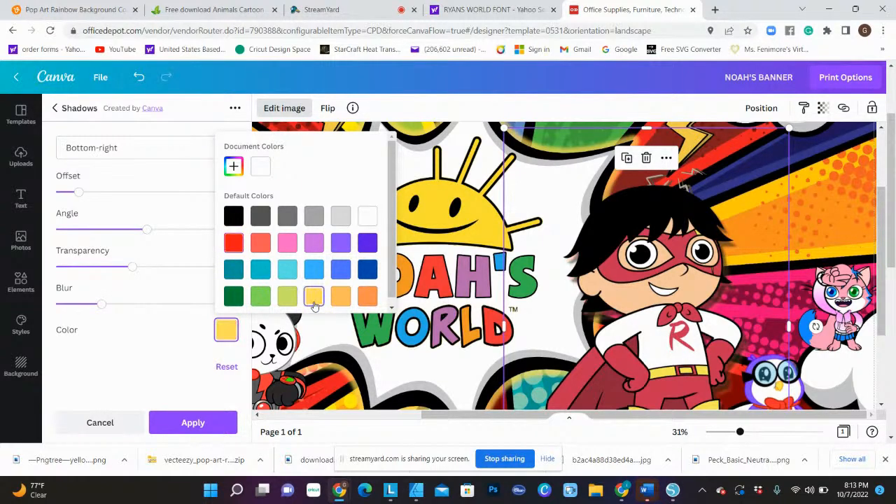
pyautogui.click(233, 217)
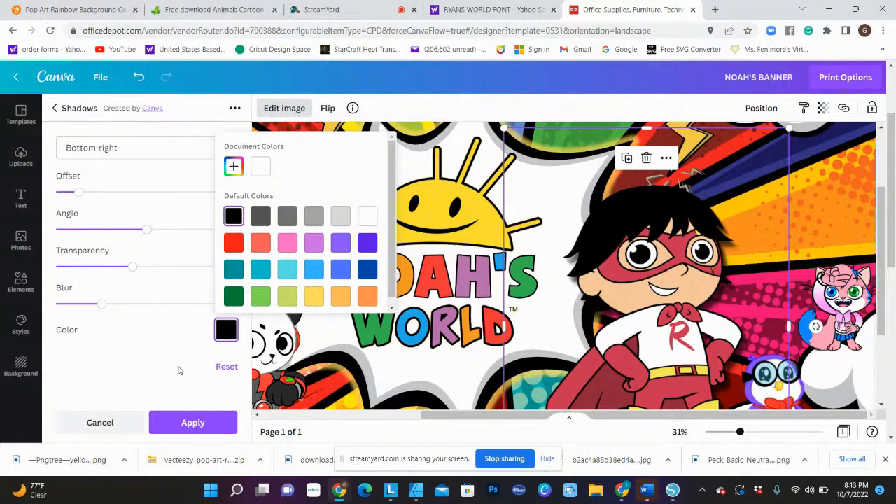
pyautogui.click(179, 371)
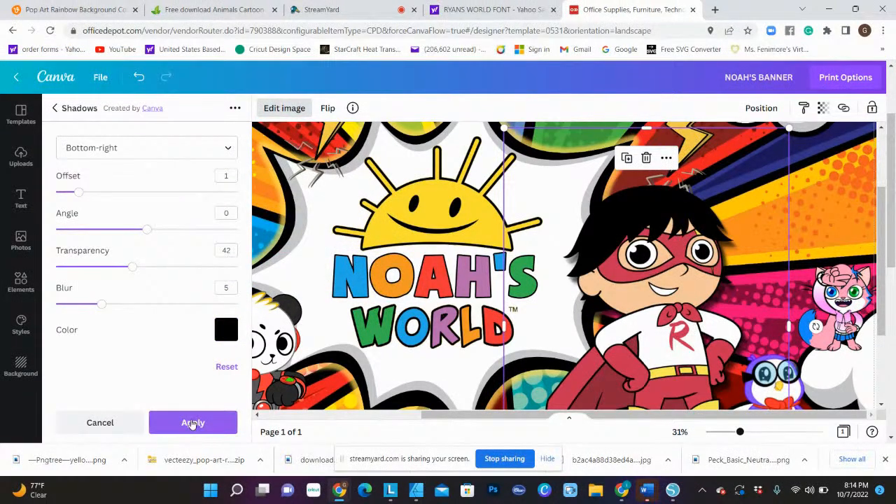
pyautogui.click(193, 423)
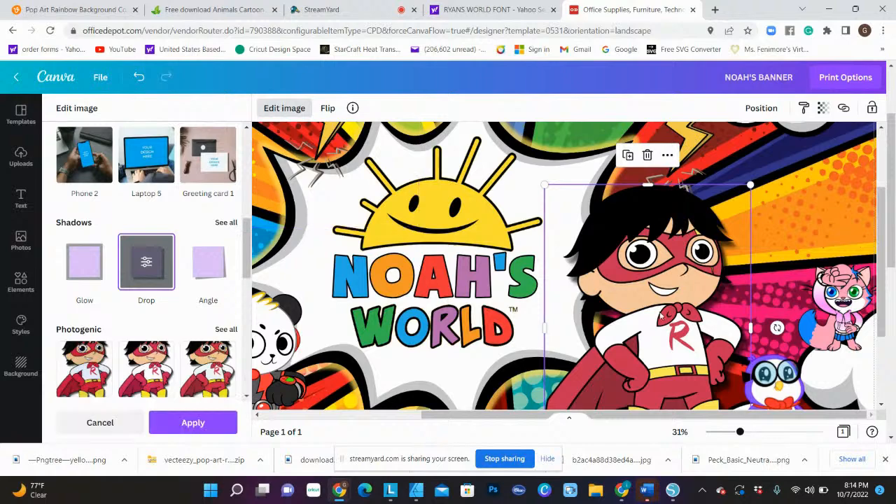
pyautogui.moveTo(740, 432); pyautogui.dragTo(716, 433)
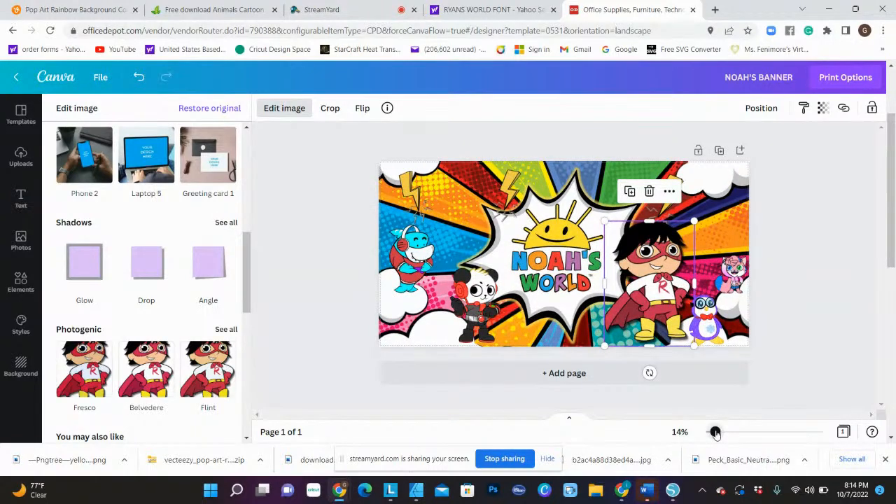
# Step: Add a Drop shadow to the panda and to the blue shark
pyautogui.click(159, 284)
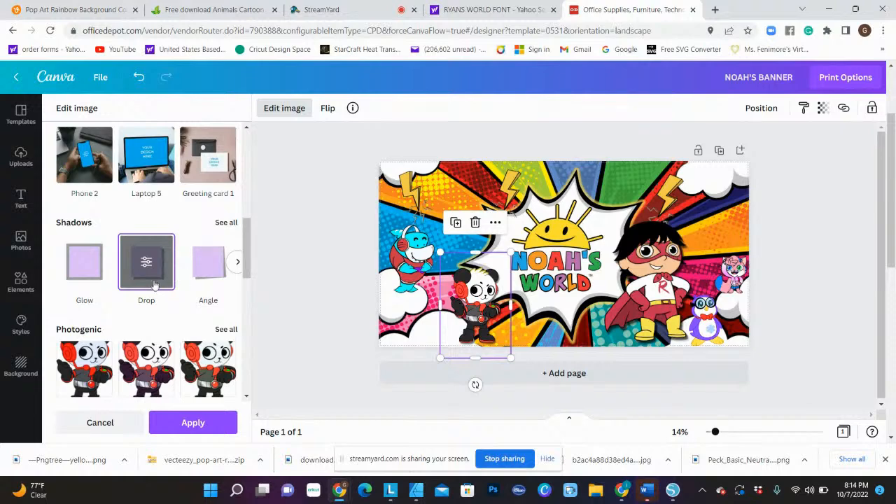
pyautogui.scroll(1, 498, 319)
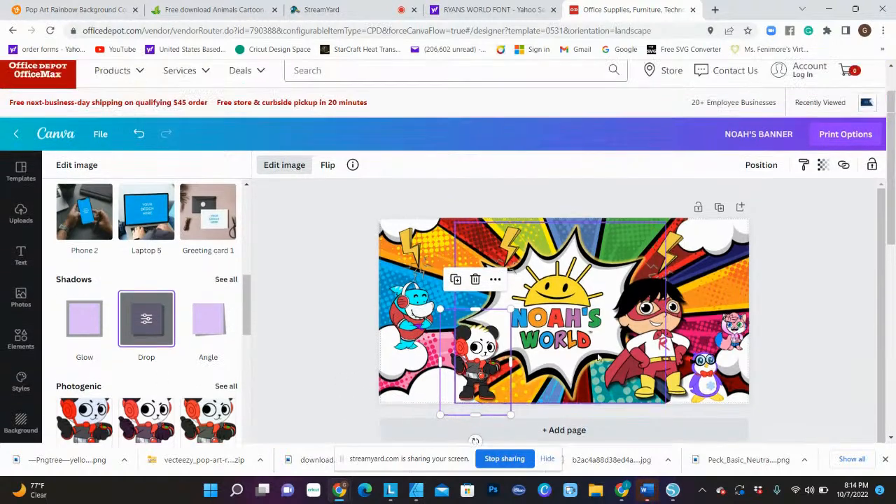
pyautogui.scroll(-1, 774, 356)
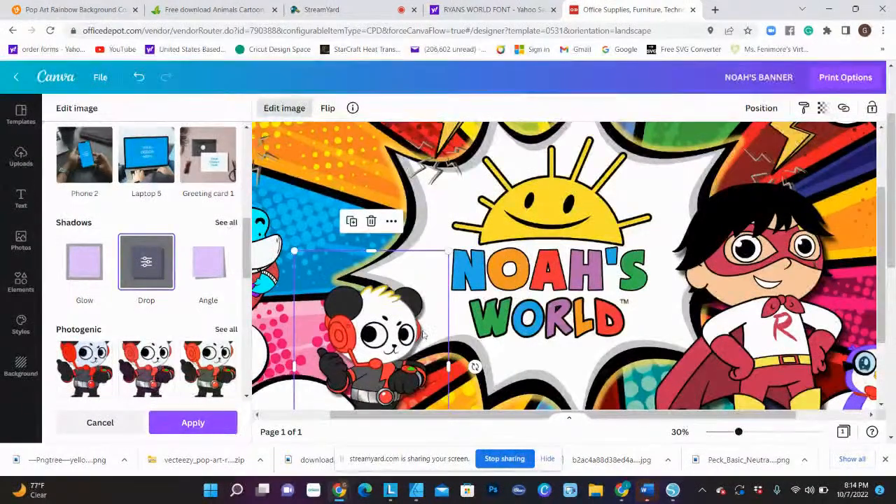
pyautogui.click(268, 273)
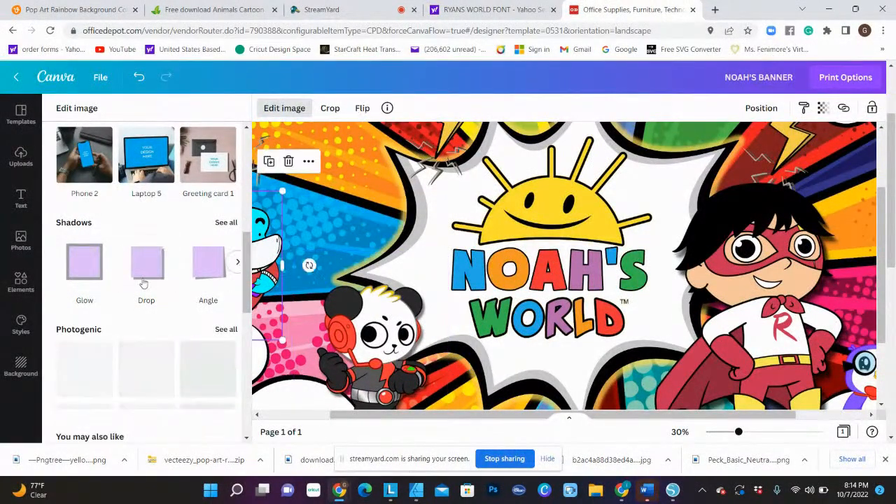
pyautogui.click(153, 278)
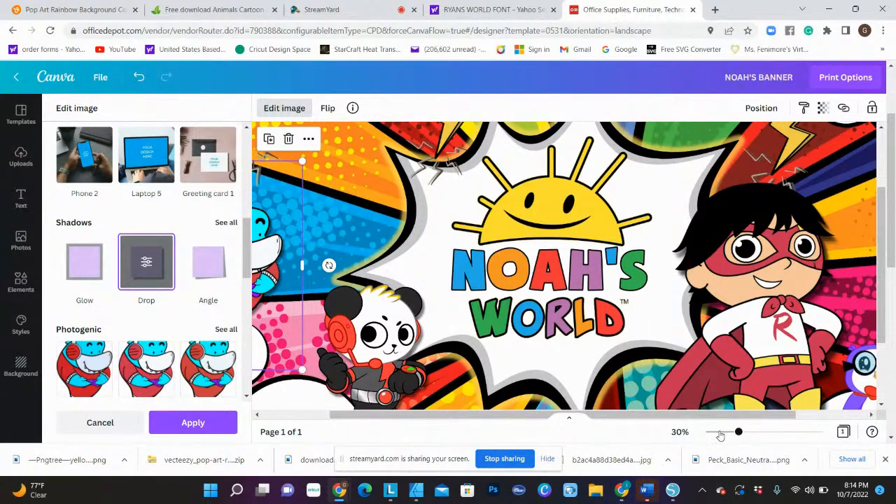
# Step: Add a Drop shadow to the pink cat and to the purple penguin, then deselect the artwork
pyautogui.moveTo(738, 432); pyautogui.dragTo(728, 432)
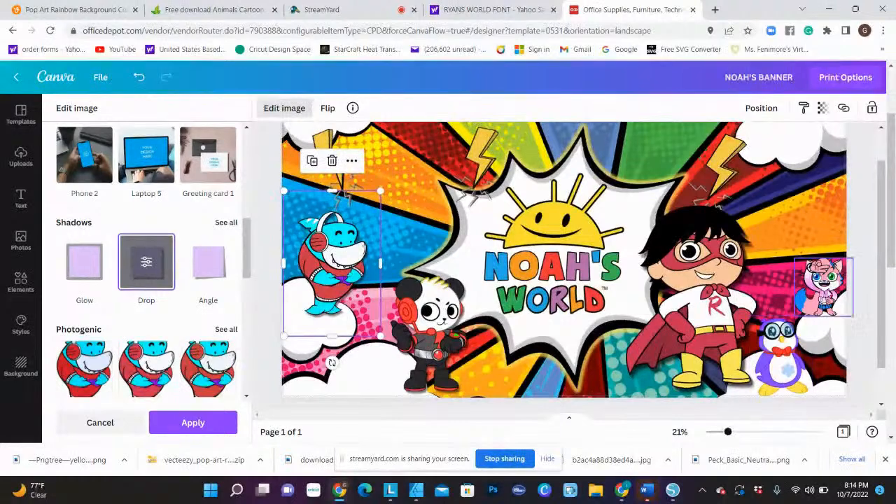
pyautogui.click(823, 280)
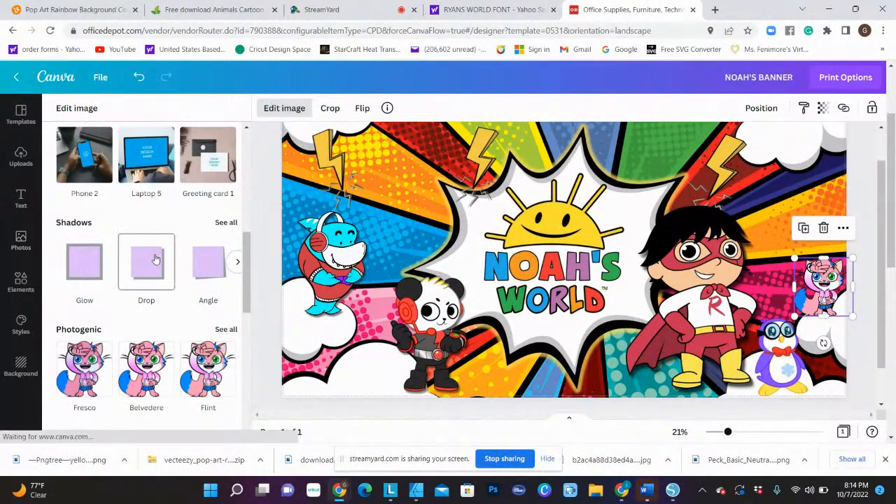
pyautogui.click(154, 258)
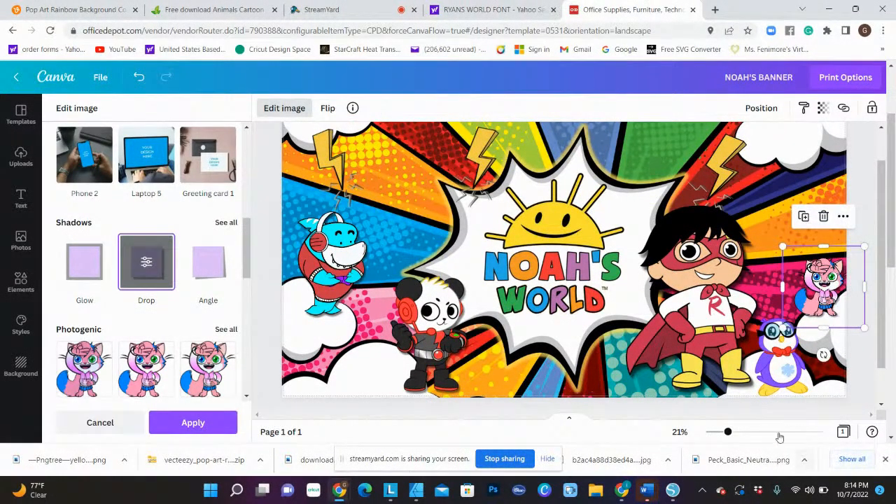
pyautogui.click(779, 389)
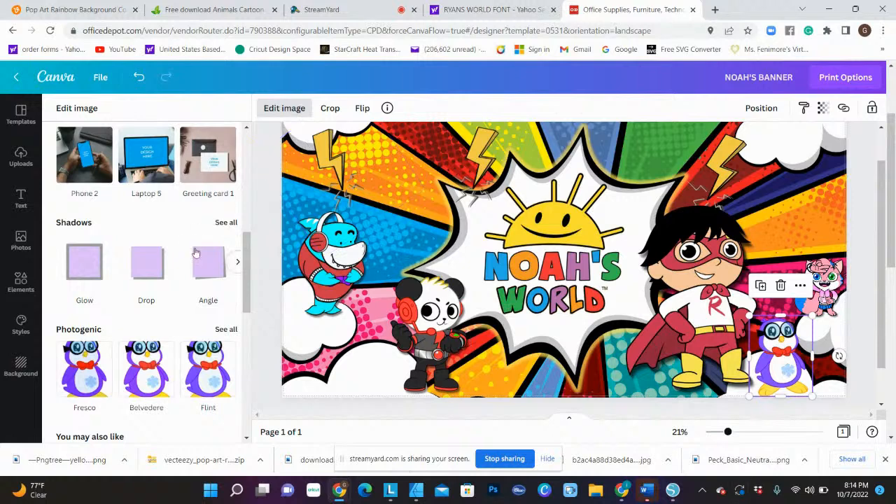
pyautogui.click(130, 275)
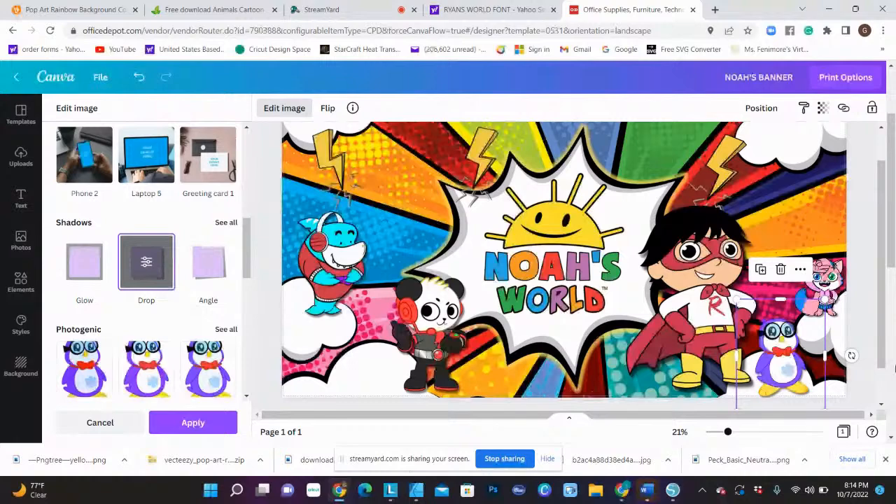
pyautogui.scroll(-1, 894, 367)
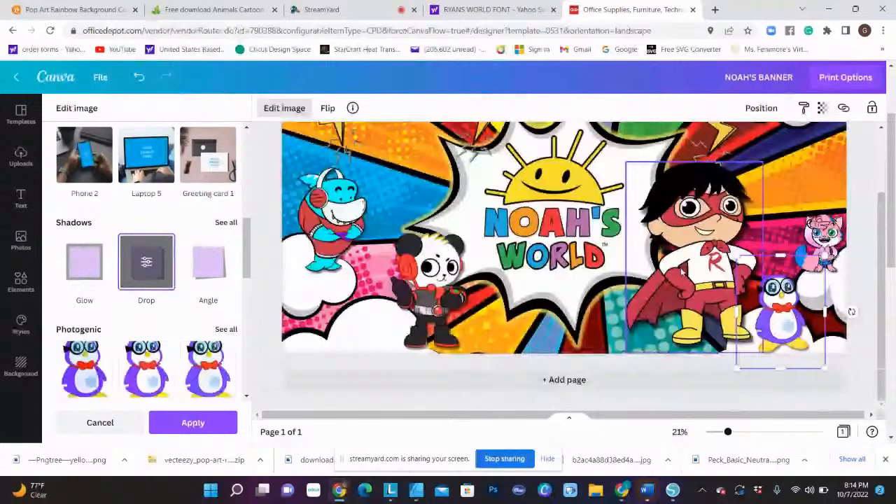
pyautogui.moveTo(727, 432); pyautogui.dragTo(712, 432)
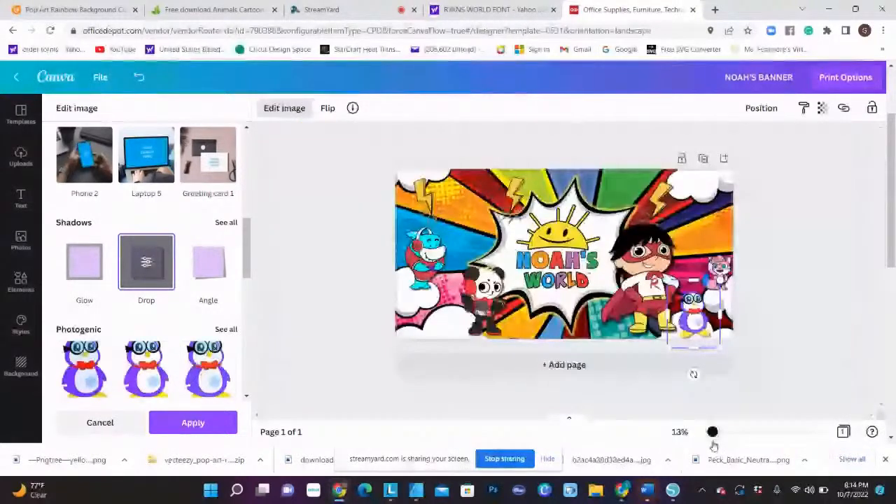
pyautogui.click(797, 251)
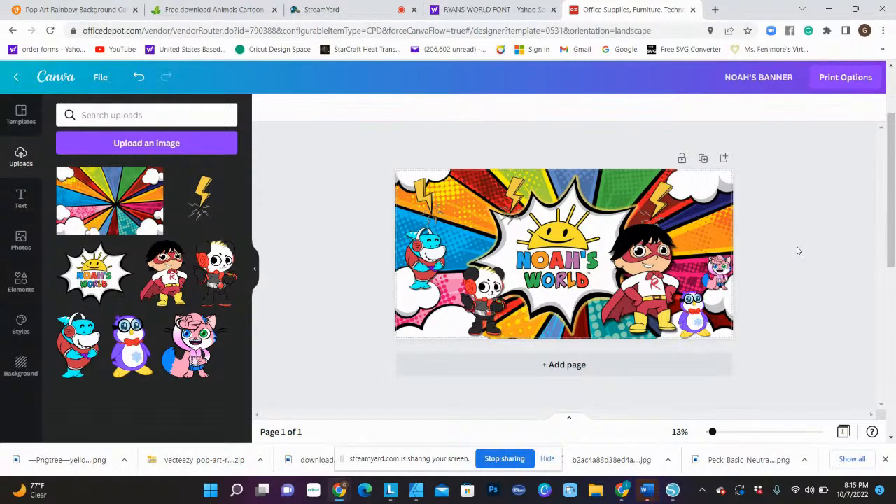
# Step: Start the print preparation and shift the penguin slightly to the right, away from the superhero boy
pyautogui.click(846, 77)
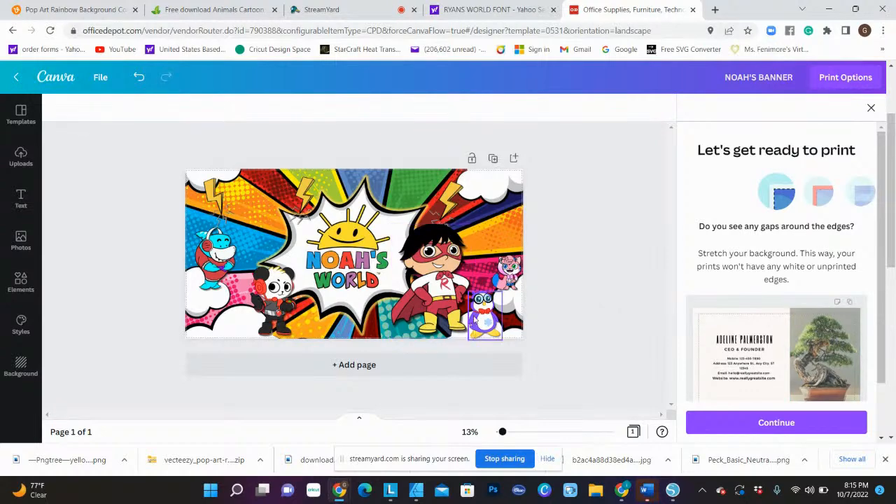
pyautogui.click(476, 320)
pyautogui.moveTo(476, 319); pyautogui.dragTo(480, 315)
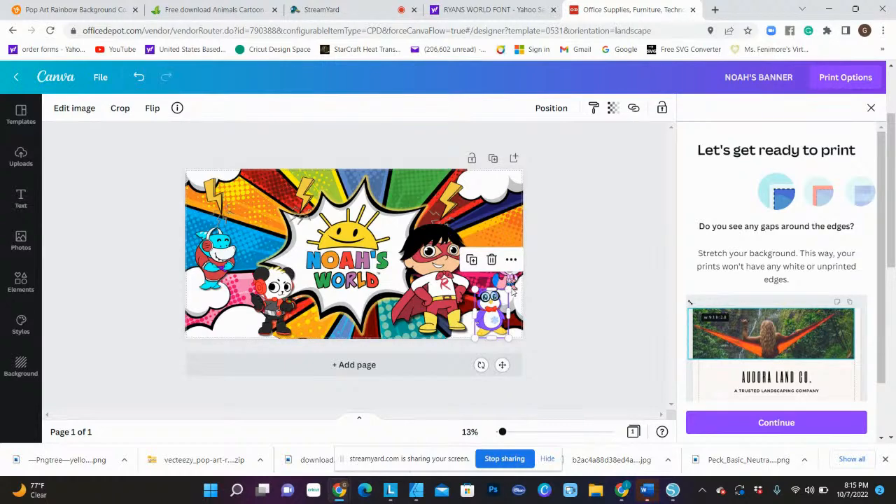
# Step: Go through the edge-gap, danger zone, image quality and proofreading checks and continue to the print options
pyautogui.click(826, 427)
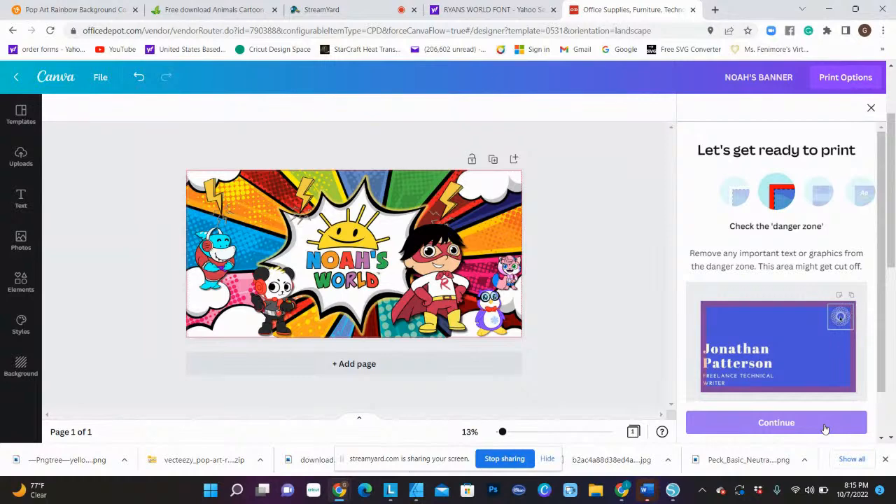
pyautogui.click(826, 427)
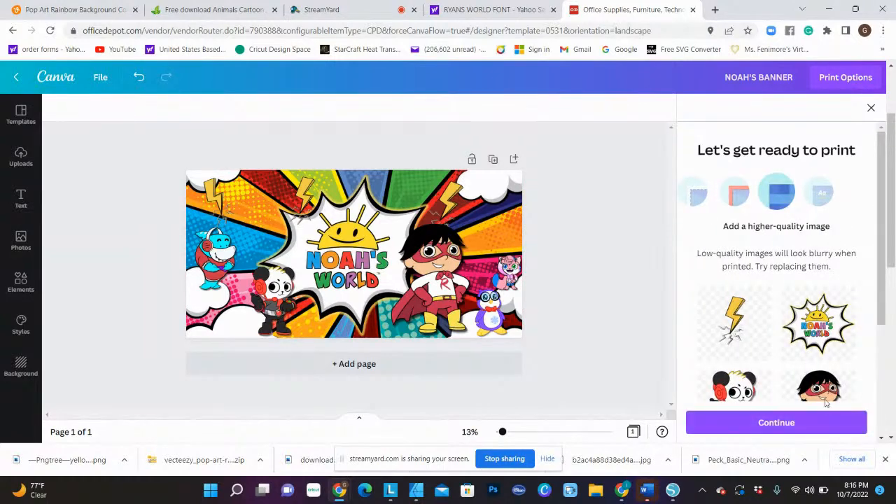
pyautogui.scroll(-3, 829, 369)
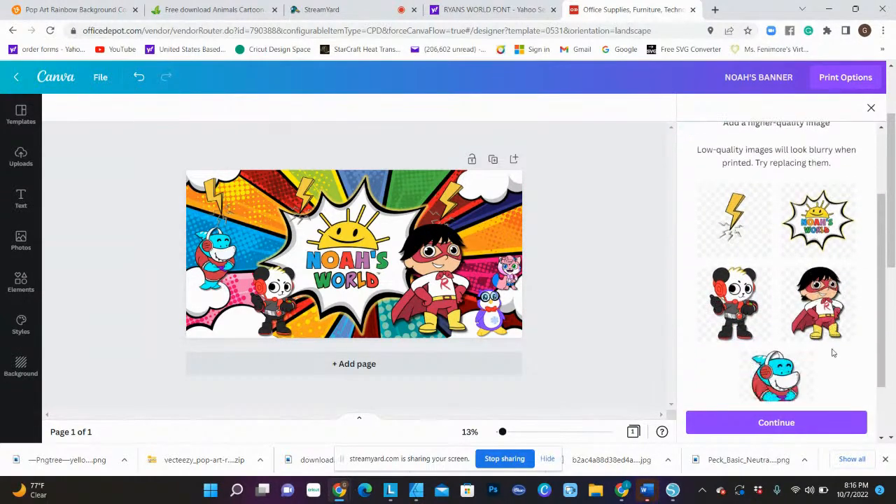
pyautogui.scroll(-2, 834, 353)
pyautogui.scroll(-3, 832, 352)
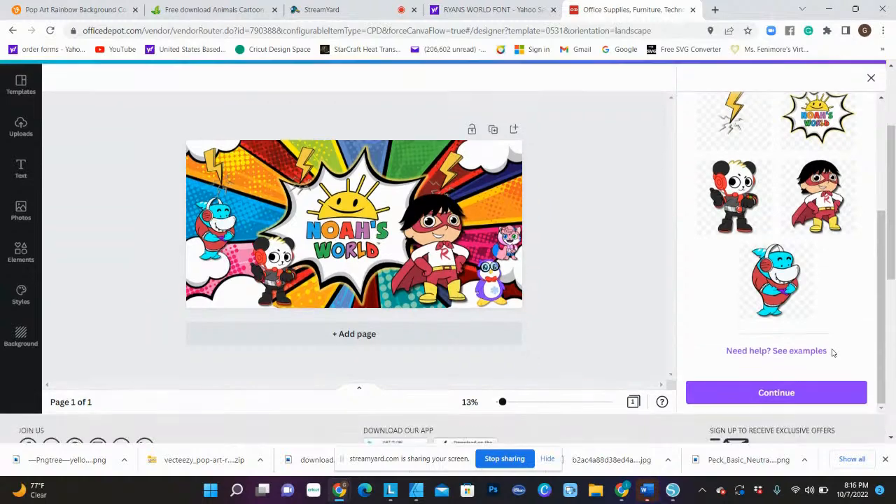
pyautogui.click(822, 315)
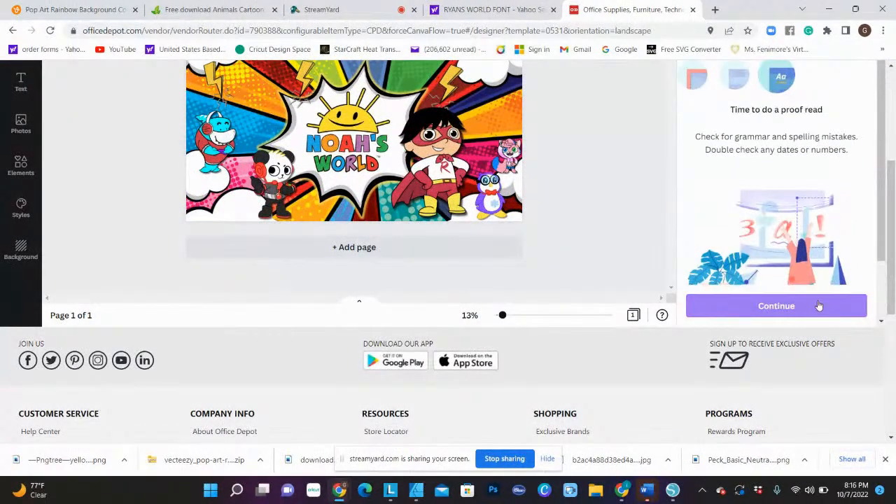
pyautogui.click(820, 306)
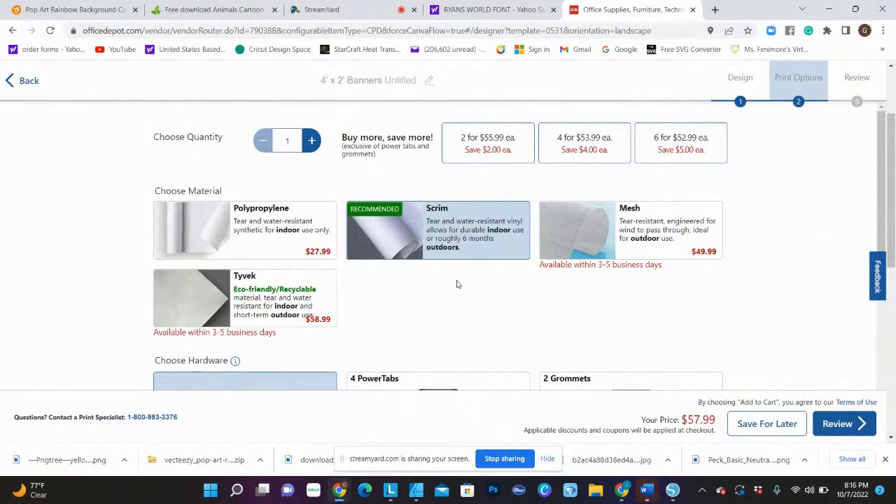
# Step: Choose 4 PowerTabs as the banner's hardware
pyautogui.scroll(-2, 457, 284)
pyautogui.scroll(1, 456, 284)
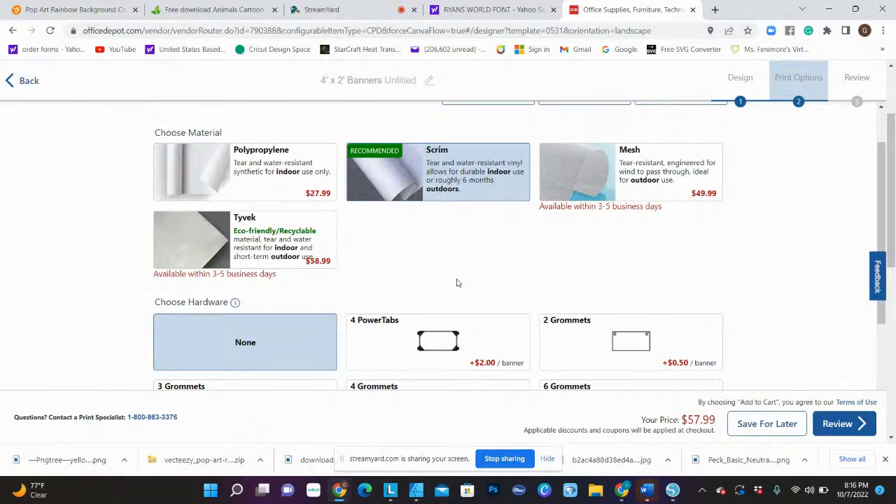
pyautogui.scroll(-2, 457, 283)
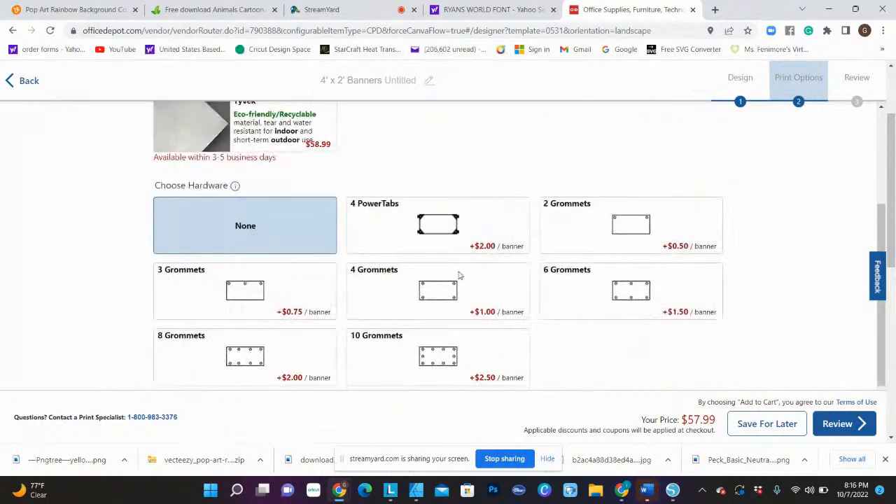
pyautogui.click(460, 226)
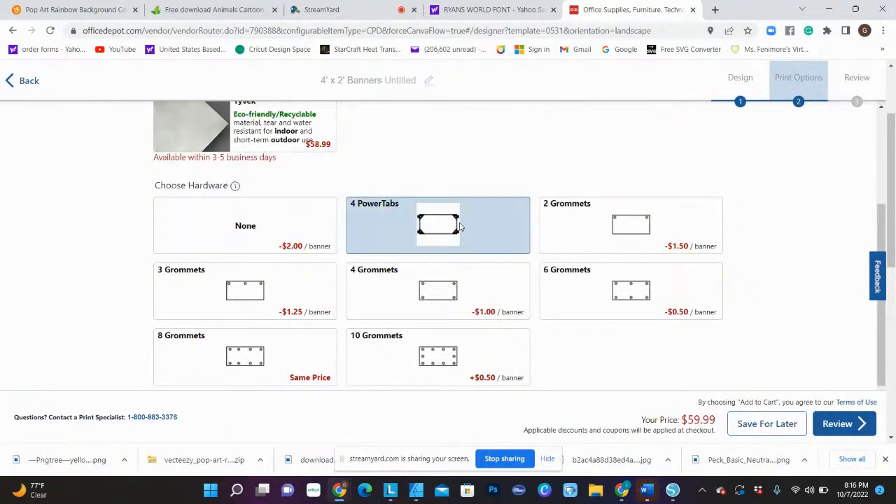
# Step: Change the banner material to Polypropylene and proceed to the design review
pyautogui.scroll(2, 734, 306)
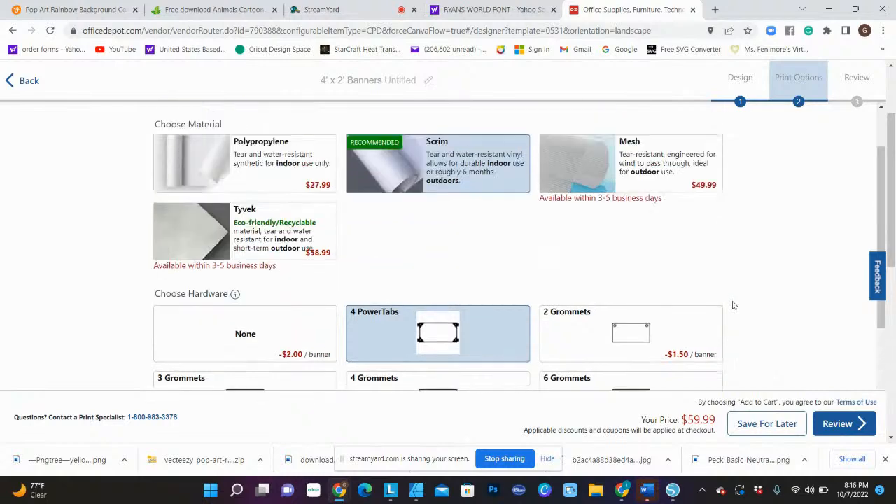
pyautogui.scroll(1, 734, 305)
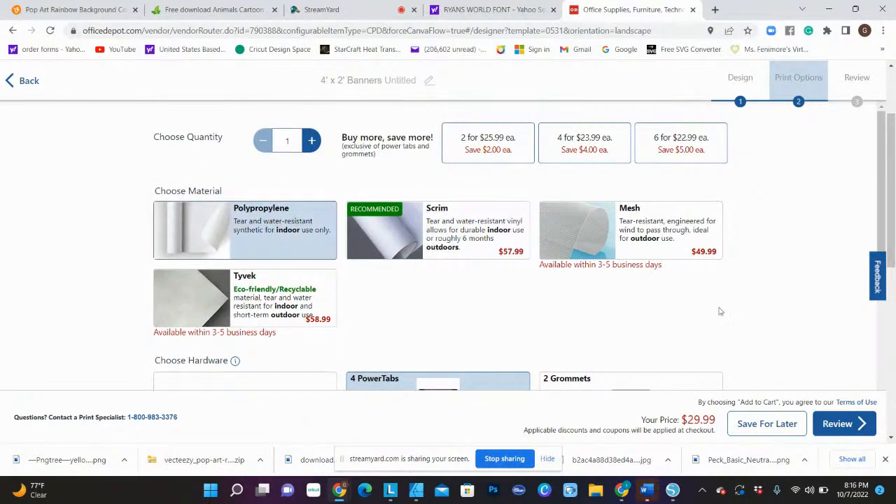
pyautogui.scroll(-1, 893, 334)
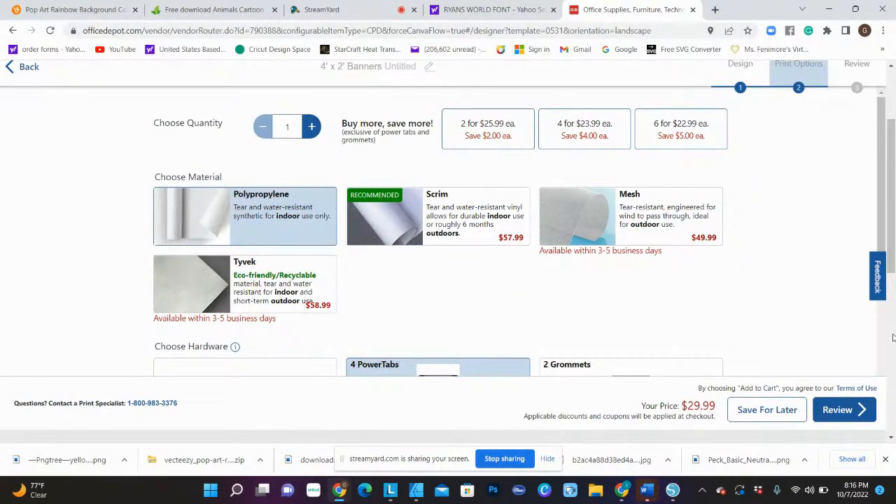
pyautogui.scroll(-4, 893, 337)
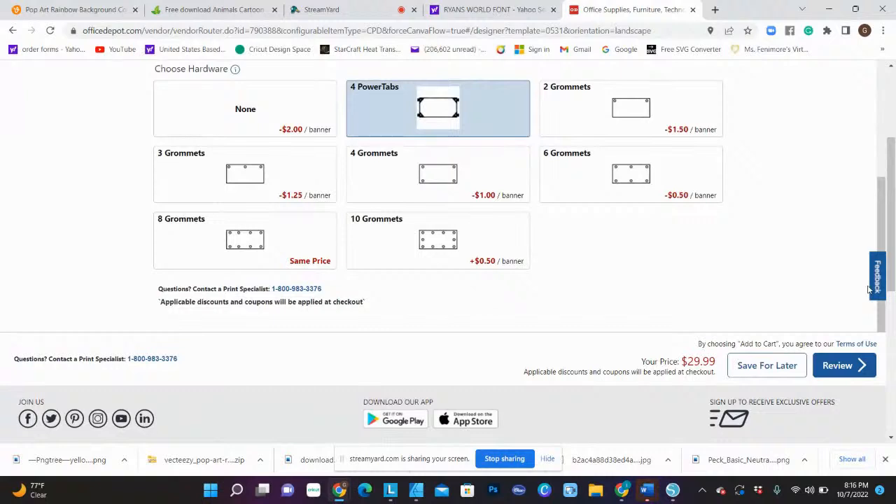
pyautogui.click(848, 366)
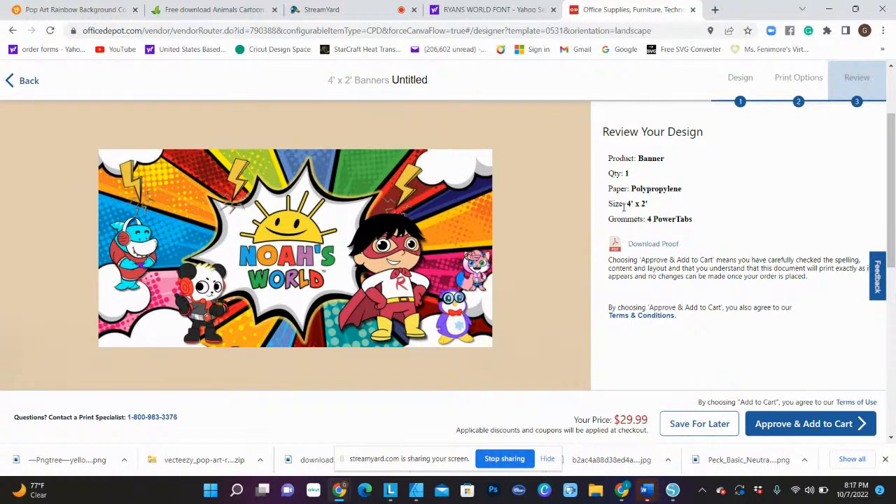
# Step: Generate and download the banner's PDF proof and open the downloaded file to check it
pyautogui.click(641, 245)
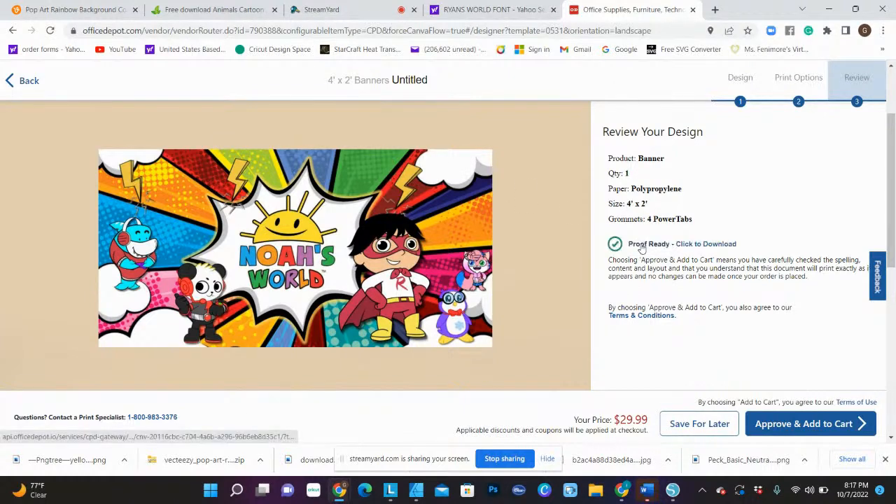
pyautogui.click(729, 245)
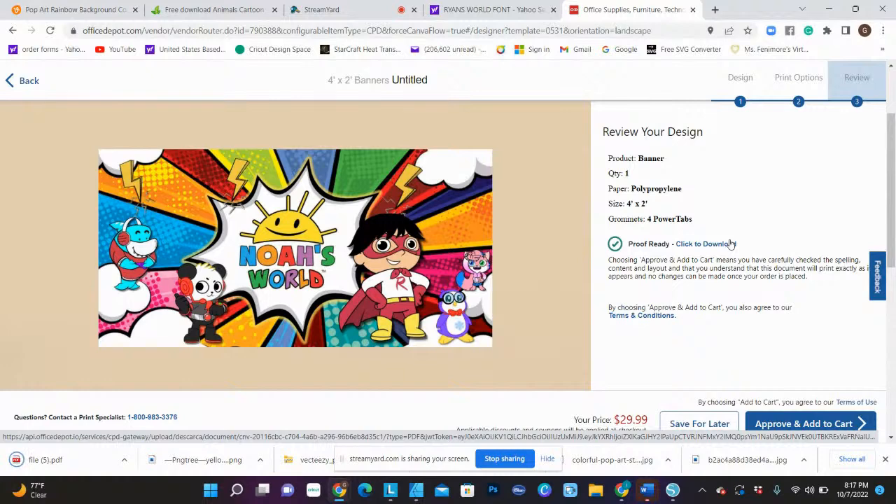
pyautogui.click(43, 460)
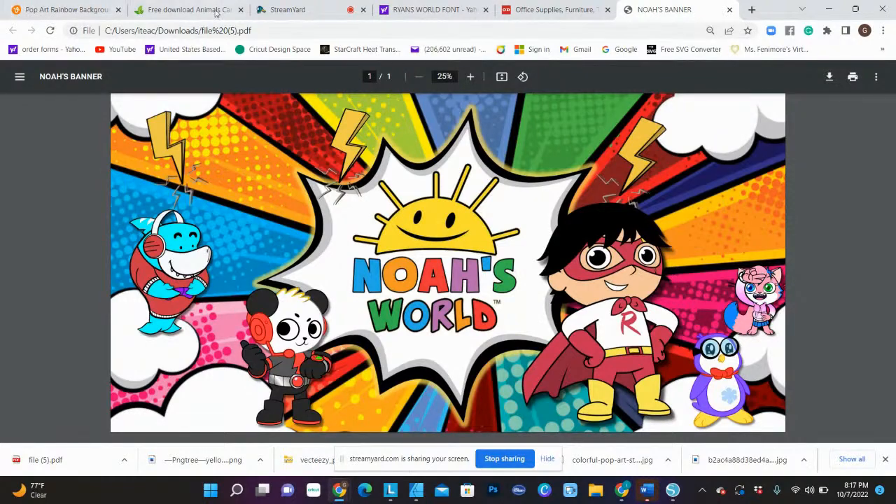
# Step: Return to the Office Depot order review, approve the banner design and add it to the cart
pyautogui.click(540, 13)
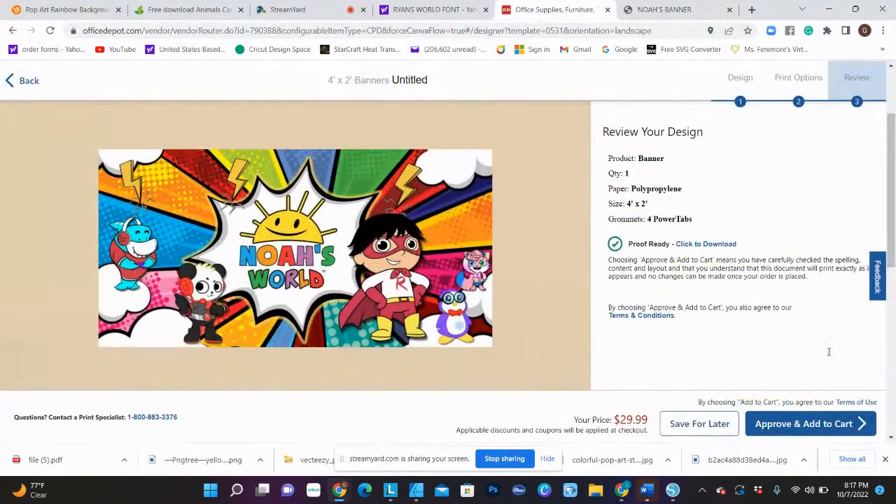
pyautogui.click(800, 426)
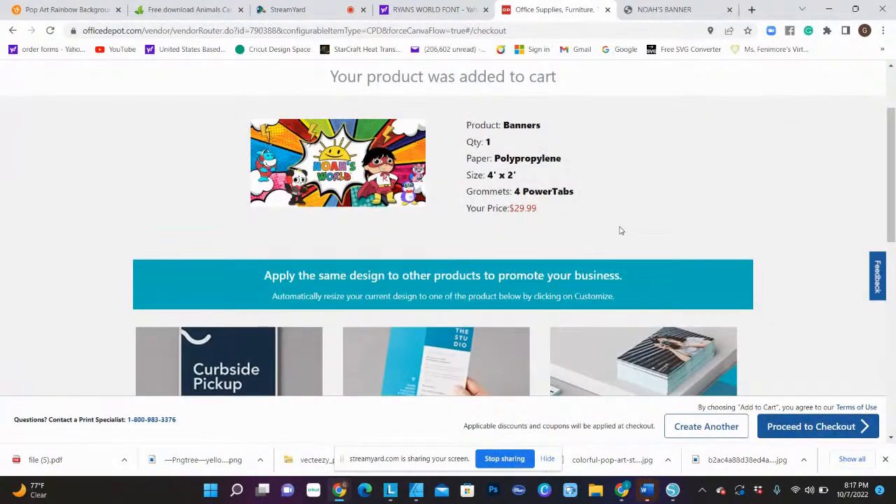
pyautogui.scroll(1, 547, 245)
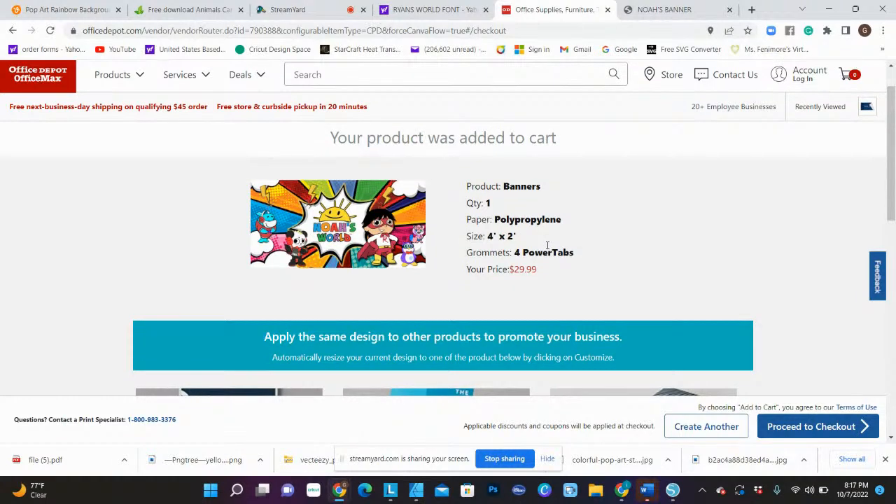
# Step: Try to log in to the Office Depot account with the first saved e-mail address and the account password
pyautogui.moveTo(806, 74)
pyautogui.click(795, 169)
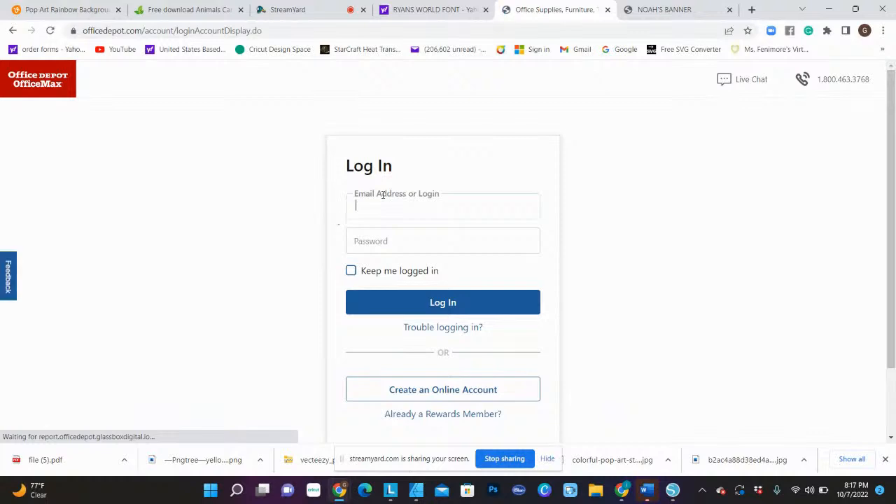
pyautogui.click(385, 196)
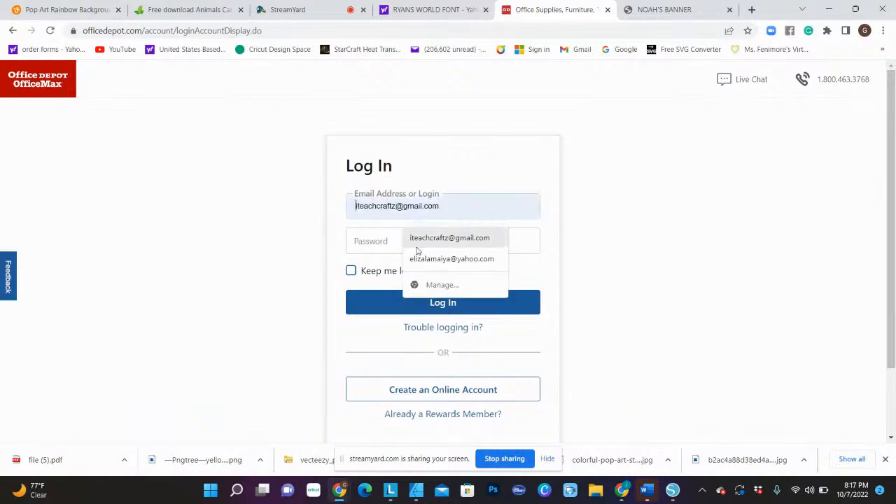
pyautogui.click(415, 241)
pyautogui.click(420, 204)
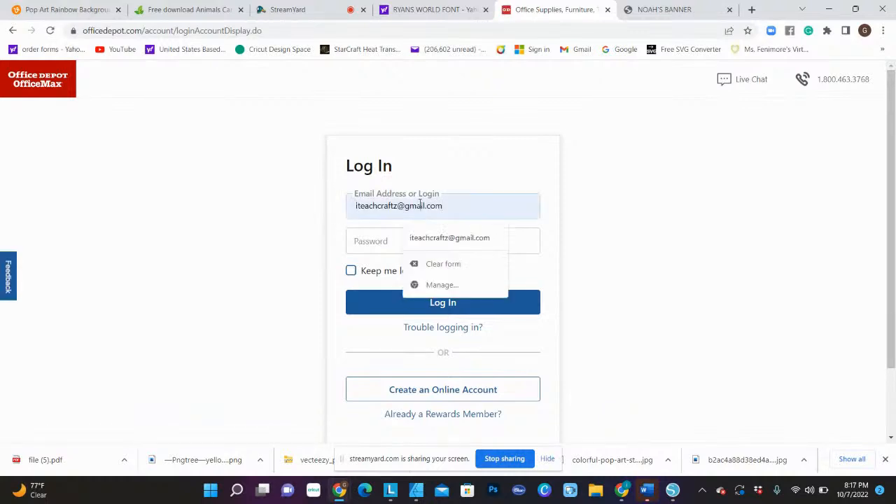
pyautogui.click(475, 241)
pyautogui.click(452, 238)
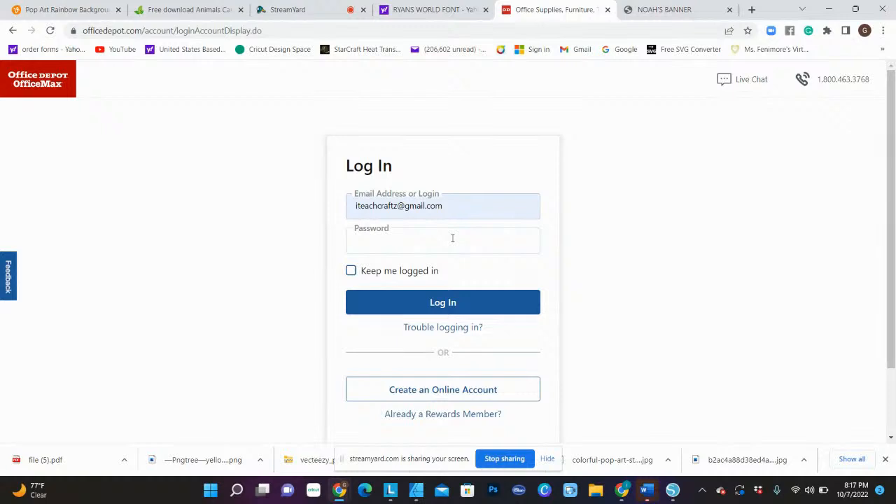
pyautogui.write('••••••')
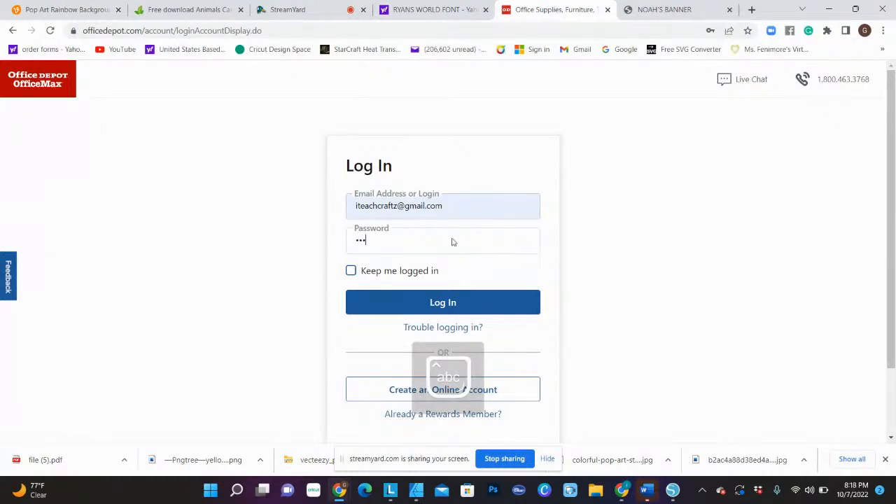
pyautogui.write('•••')
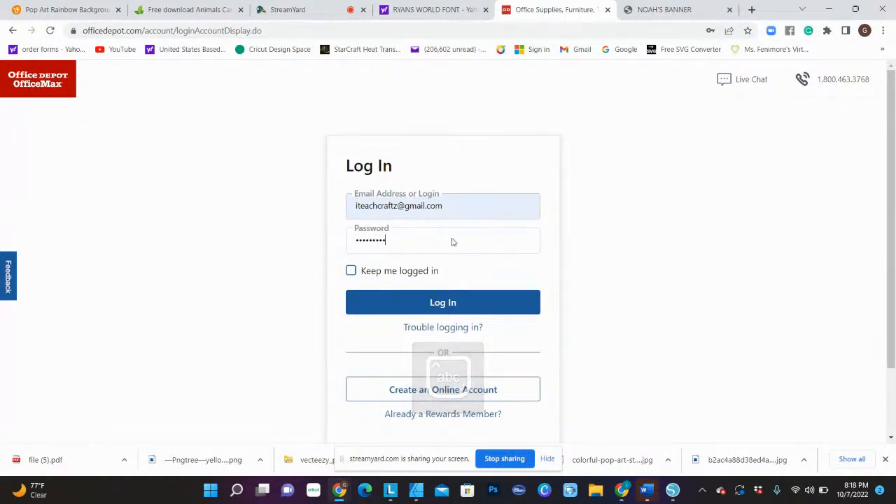
pyautogui.click(441, 301)
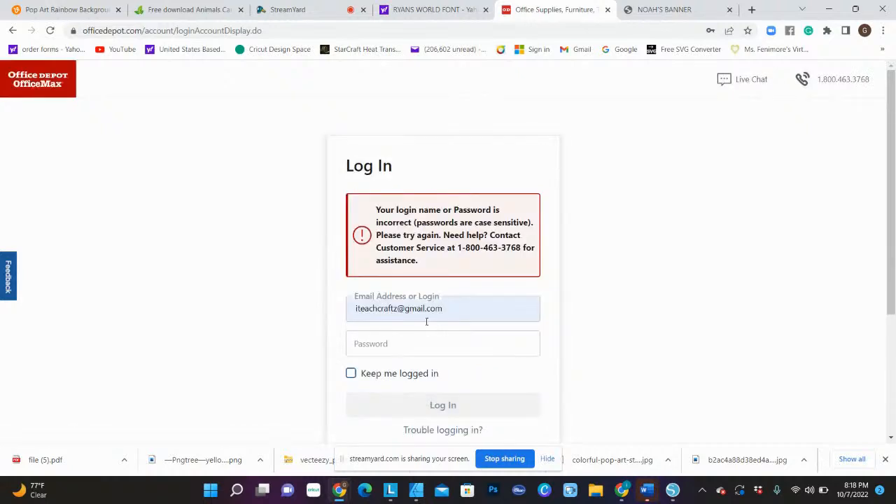
# Step: Clear the login form and try to log in with the second saved e-mail address and the account password
pyautogui.click(427, 316)
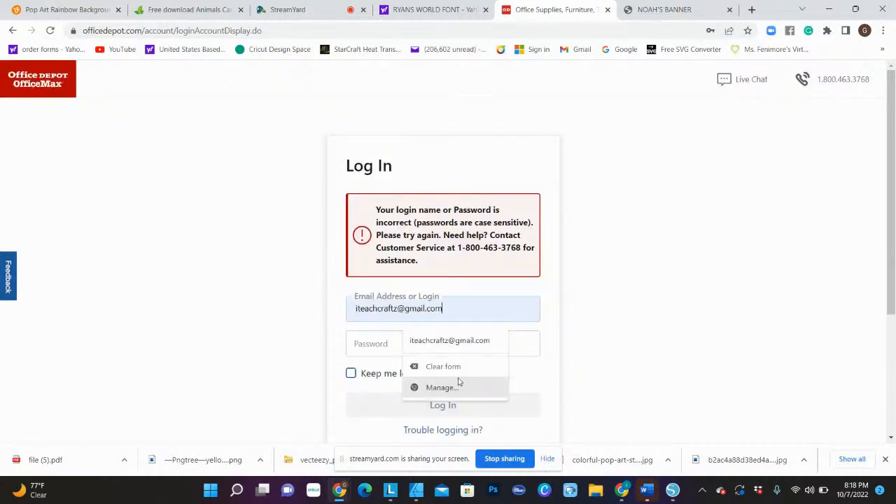
pyautogui.click(425, 371)
pyautogui.click(440, 201)
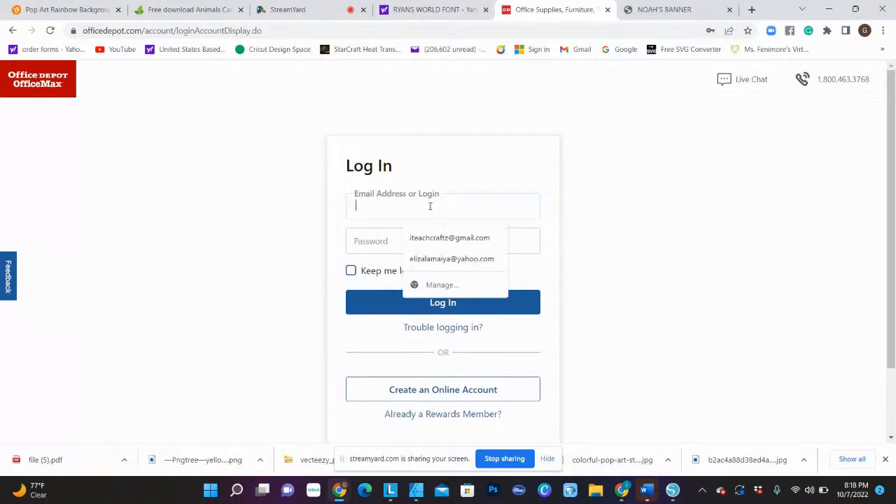
pyautogui.click(426, 266)
pyautogui.click(391, 245)
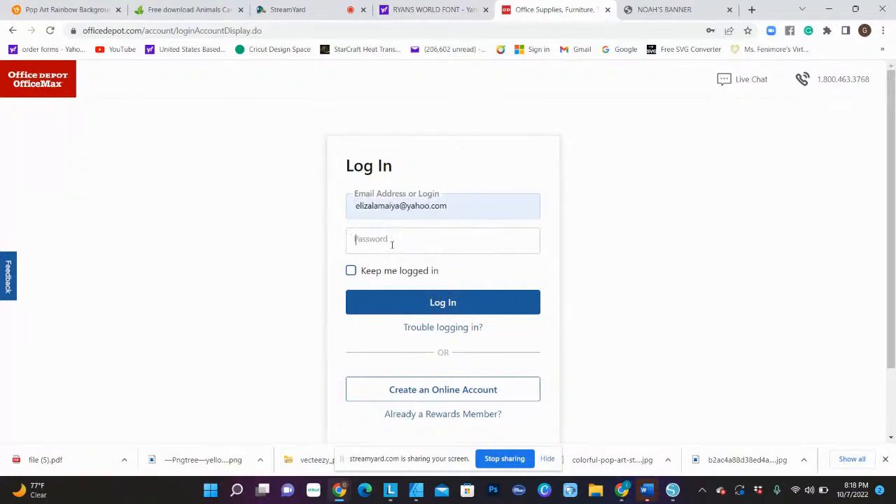
pyautogui.write('•••••')
pyautogui.press('Return')
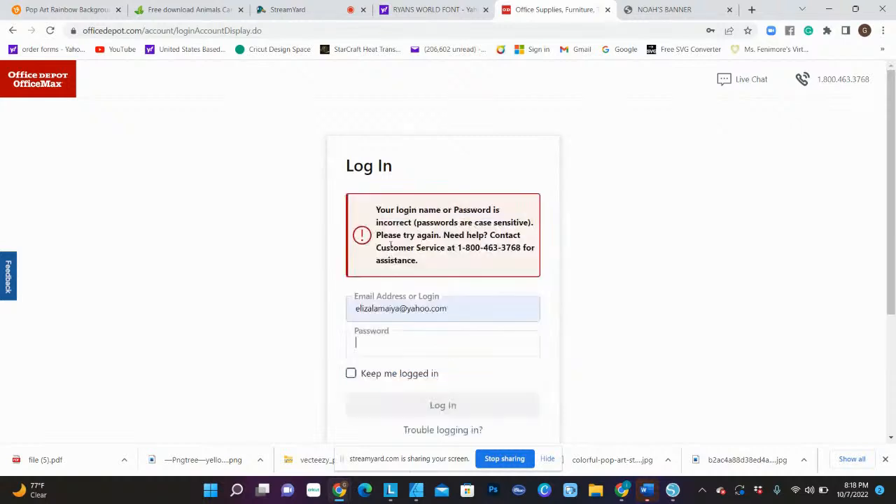
# Step: Leave the login page, open the shopping cart and review the banner's order summary and applied coupon
pyautogui.scroll(-1, 396, 373)
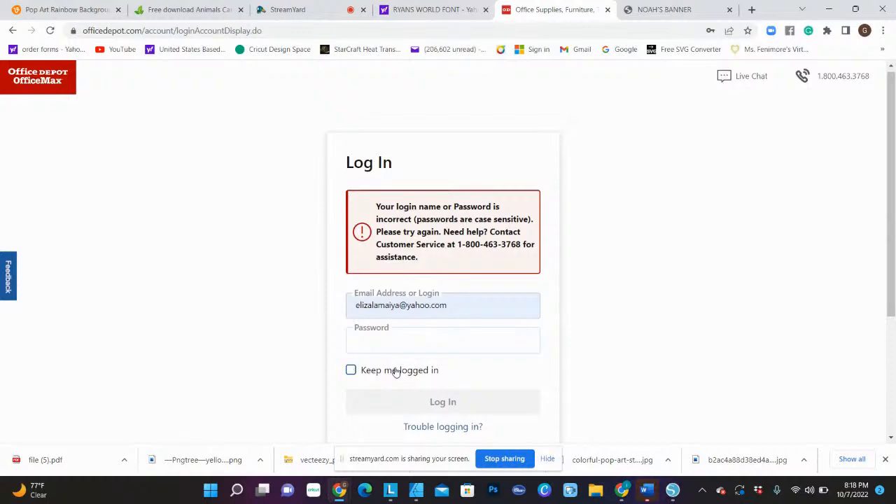
pyautogui.scroll(-2, 397, 373)
pyautogui.scroll(2, 366, 232)
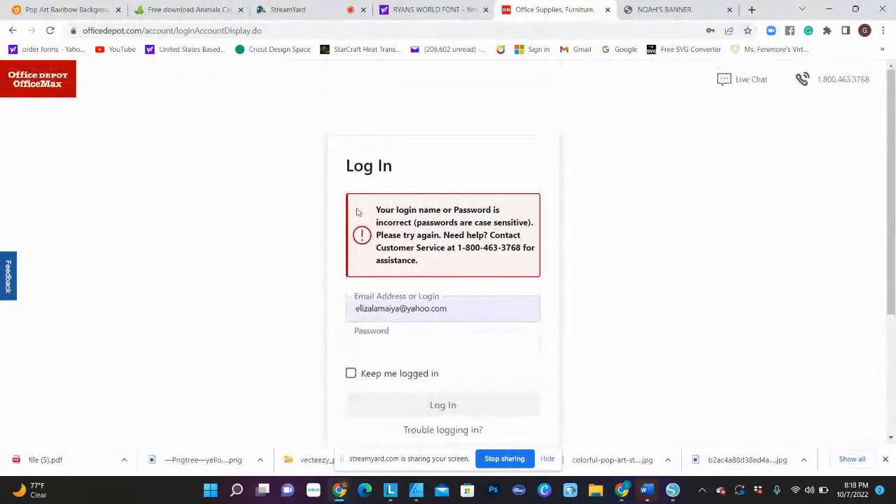
pyautogui.click(13, 31)
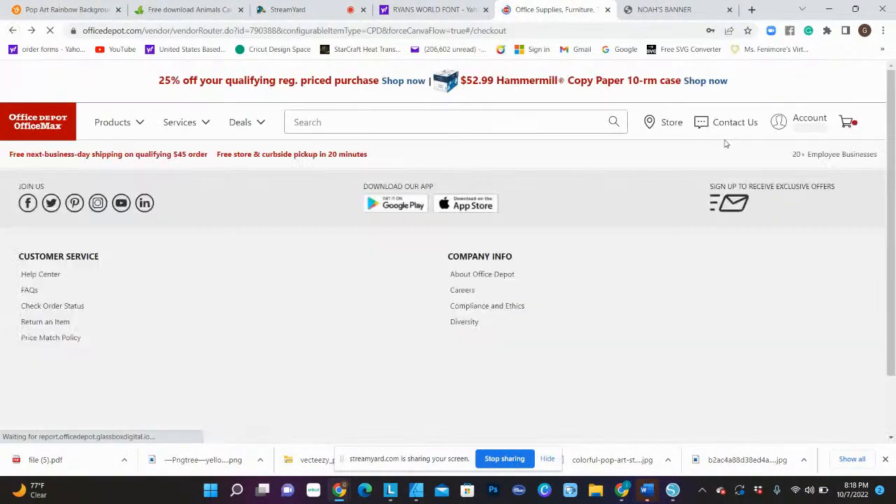
pyautogui.moveTo(728, 139)
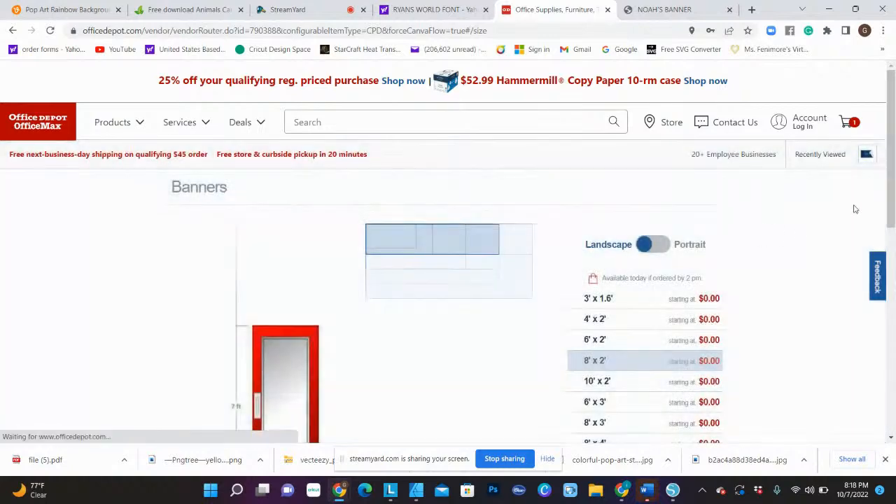
pyautogui.moveTo(855, 124)
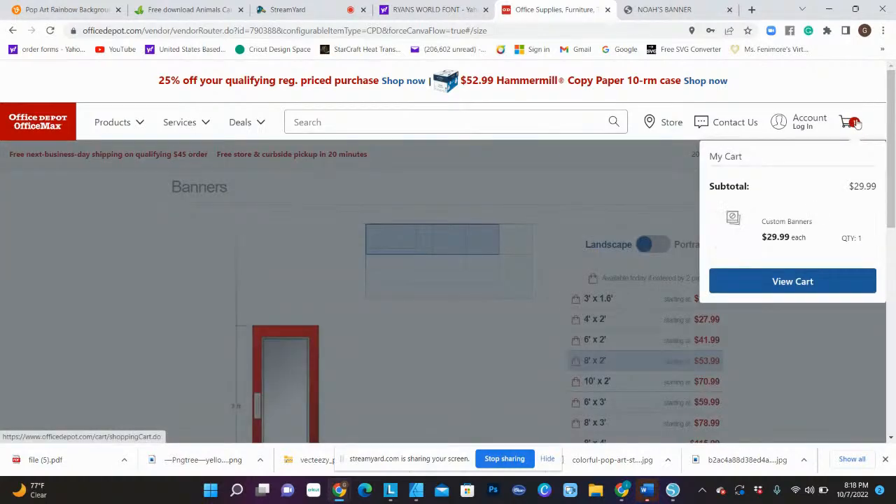
pyautogui.click(856, 123)
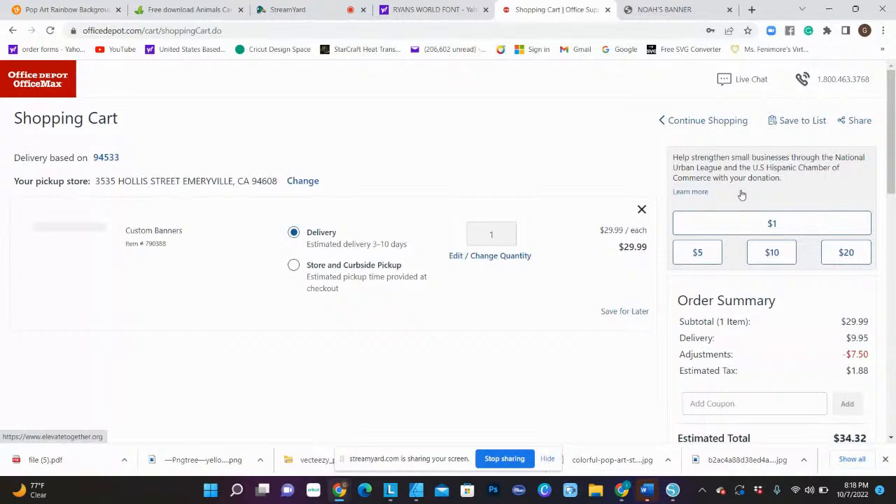
pyautogui.scroll(-5, 480, 296)
pyautogui.scroll(2, 481, 298)
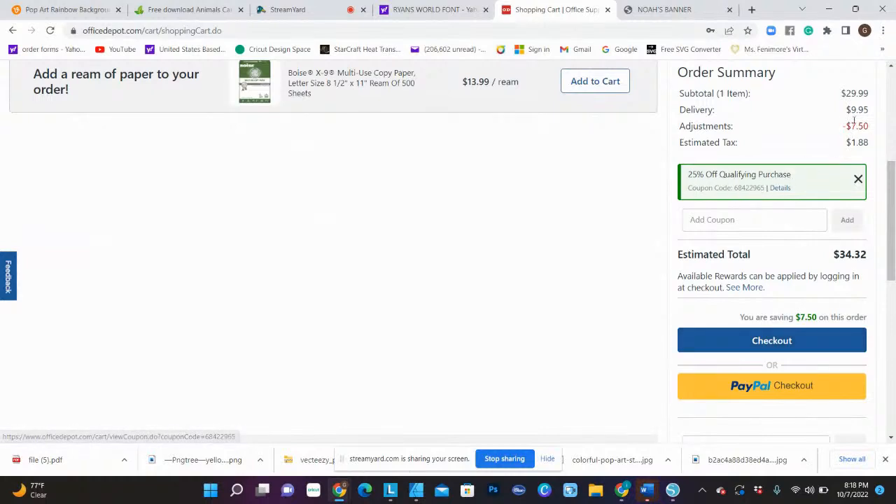
pyautogui.scroll(2, 866, 123)
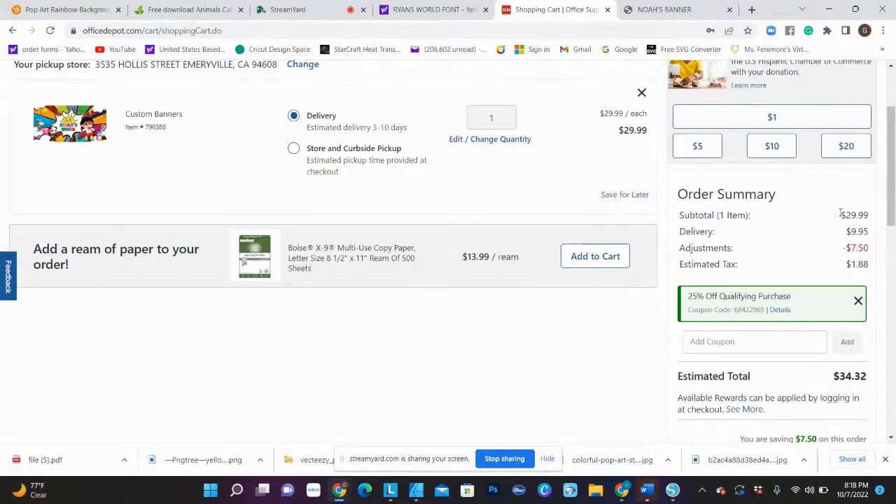
# Step: Set the banner to Store and Curbside Pickup and proceed to checkout as a guest
pyautogui.click(294, 148)
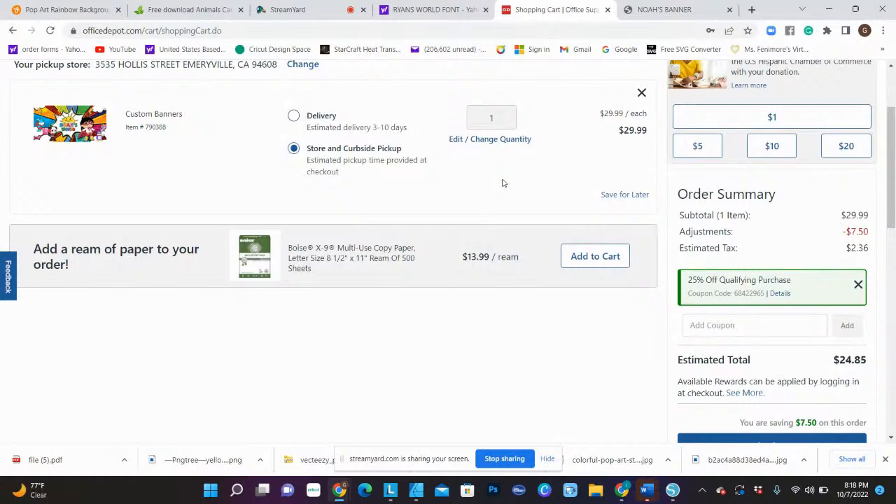
pyautogui.scroll(-1, 502, 179)
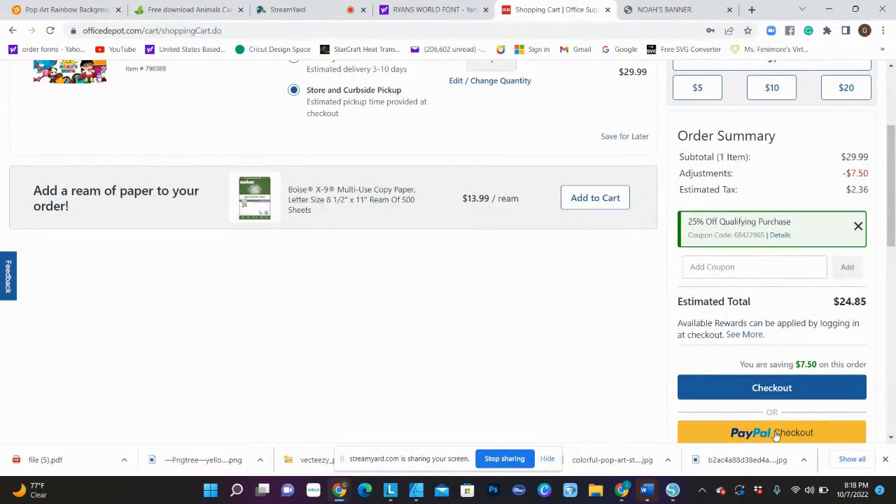
pyautogui.click(716, 397)
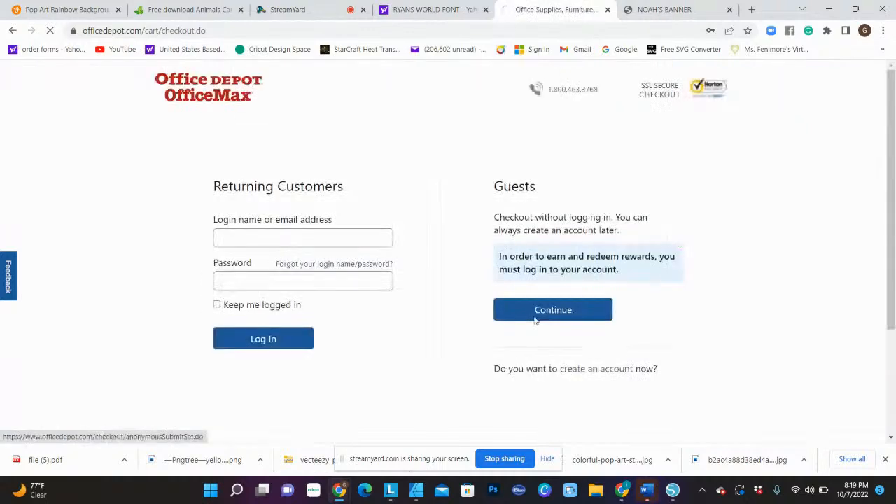
pyautogui.click(535, 320)
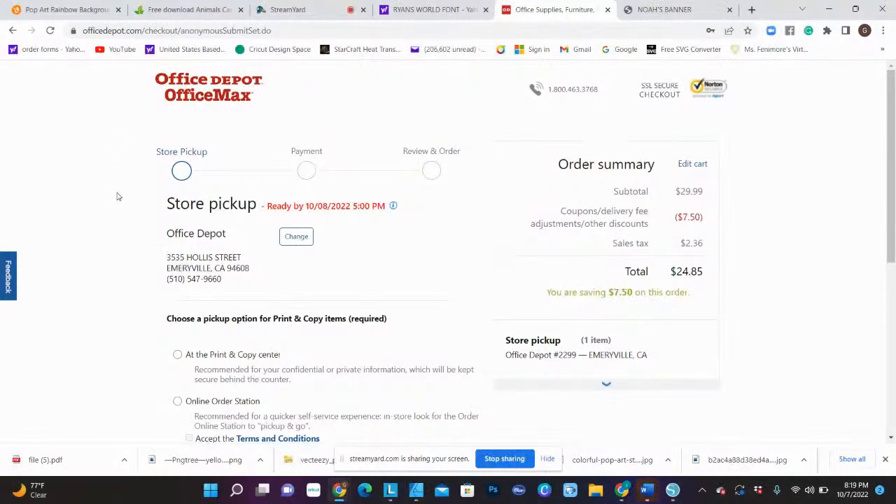
# Step: Choose that someone else will pick up the item and look over the required pickup details
pyautogui.scroll(-3, 317, 261)
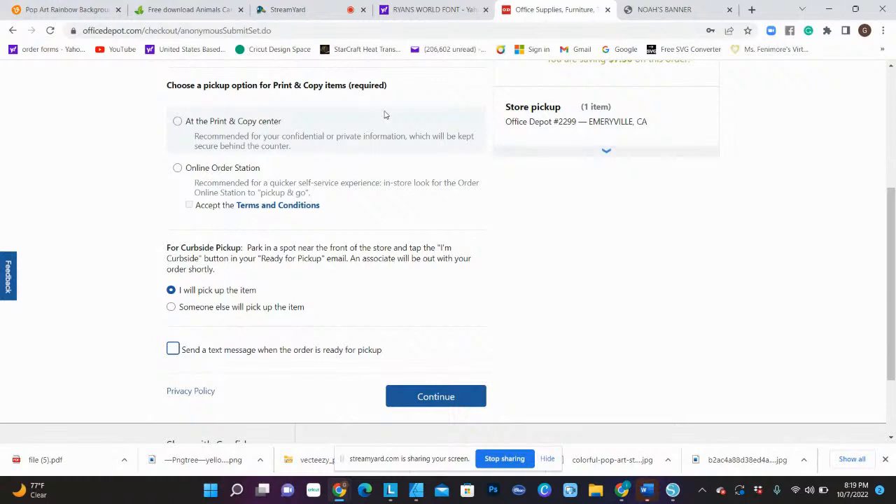
pyautogui.click(172, 307)
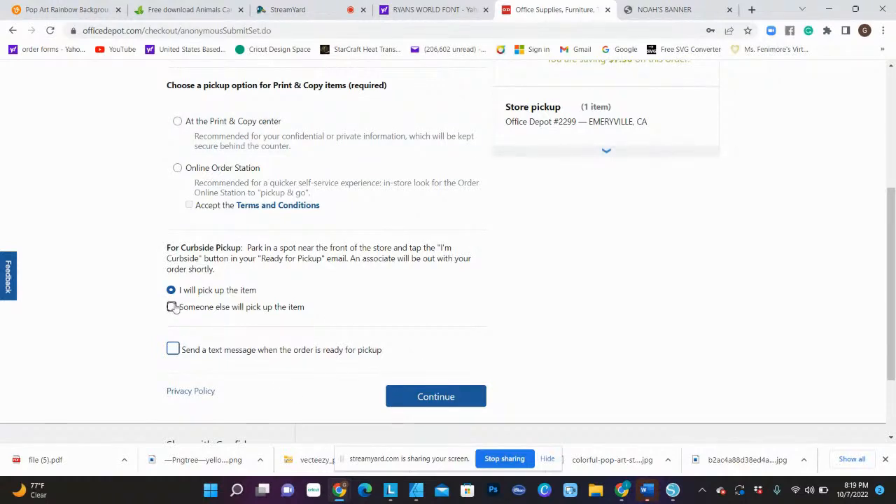
pyautogui.scroll(-1, 285, 349)
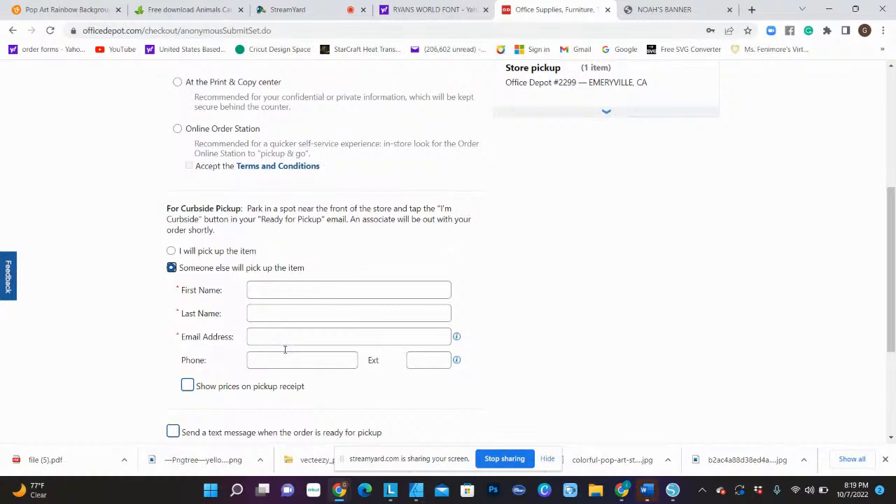
pyautogui.scroll(-1, 285, 349)
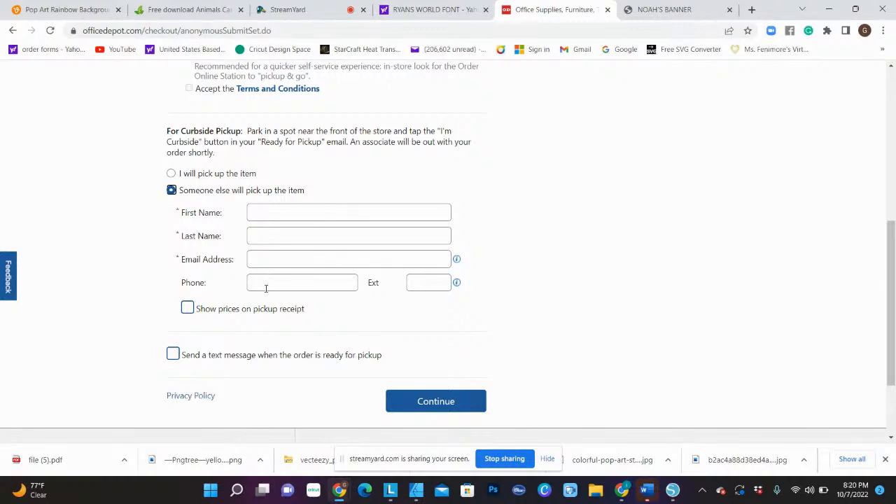
pyautogui.scroll(3, 729, 280)
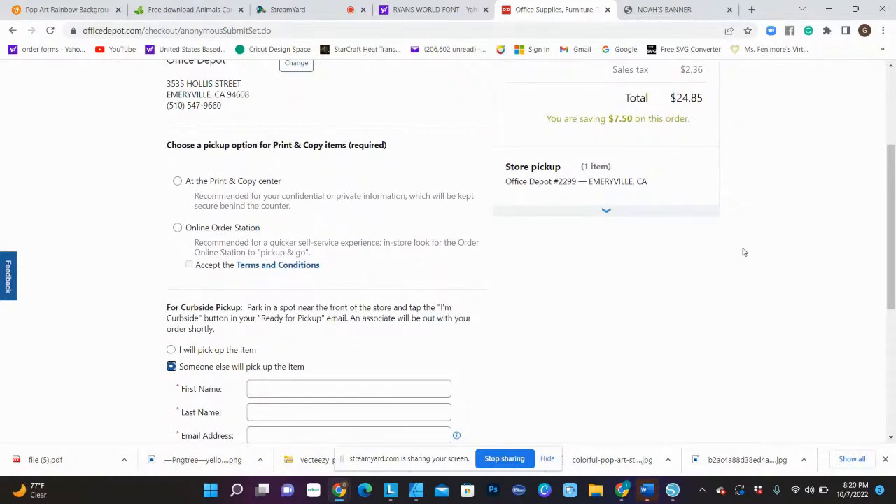
pyautogui.scroll(3, 744, 252)
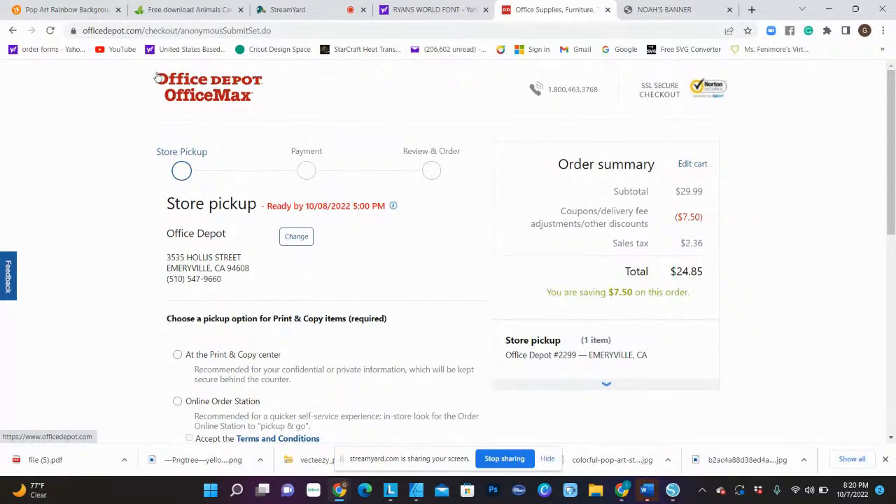
# Step: Leave the checkout and return to the shopping cart
pyautogui.click(13, 30)
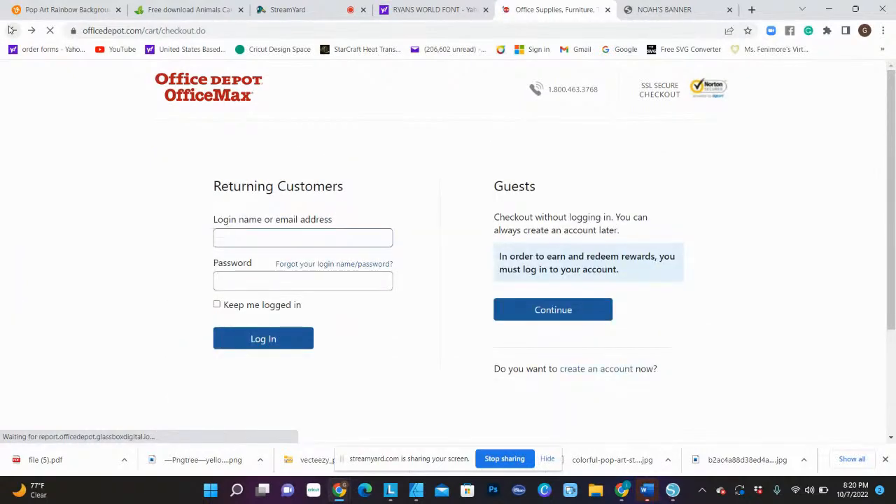
pyautogui.click(11, 31)
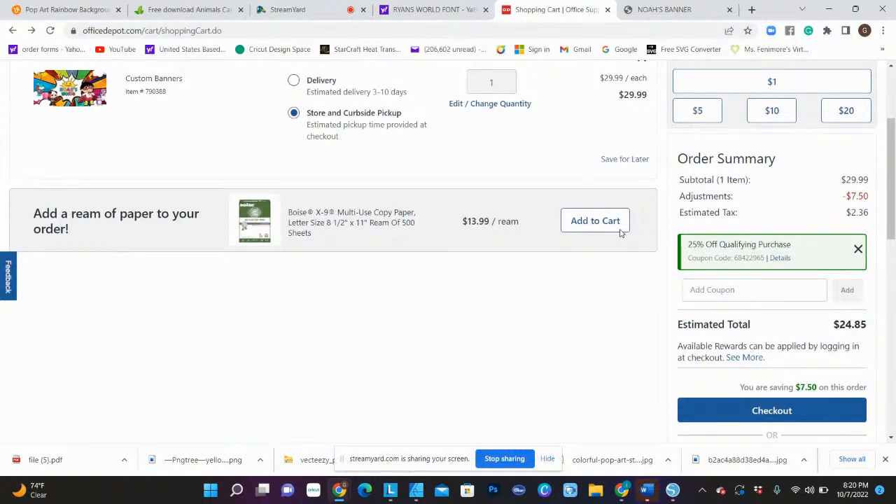
pyautogui.scroll(3, 374, 224)
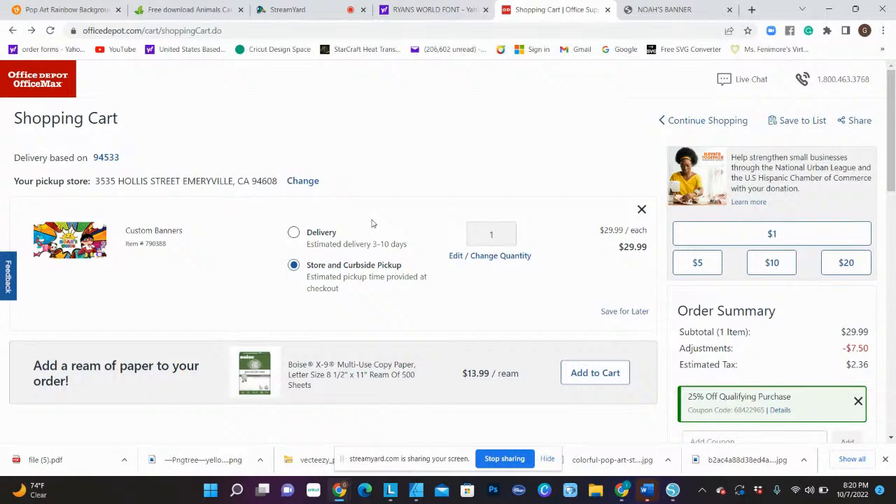
# Step: Switch to the StreamYard broadcast, show the viewer comment "That looks nice" on the stream and hide it again
pyautogui.click(303, 13)
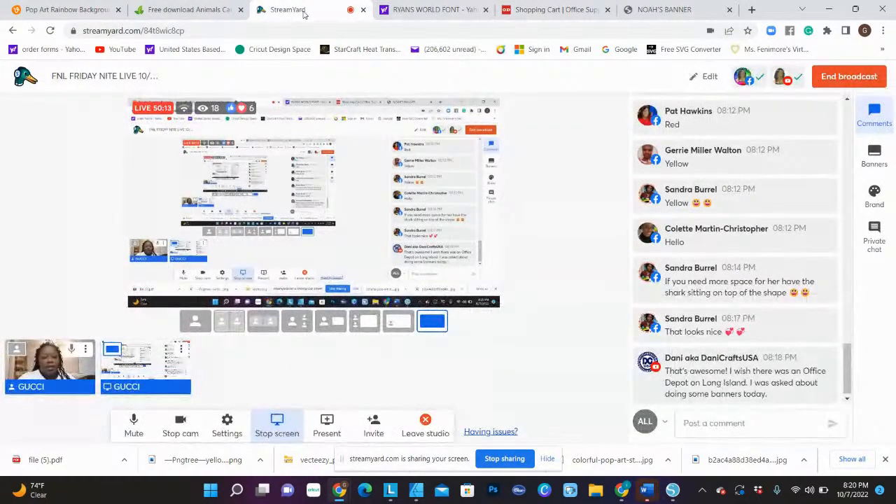
pyautogui.moveTo(751, 238)
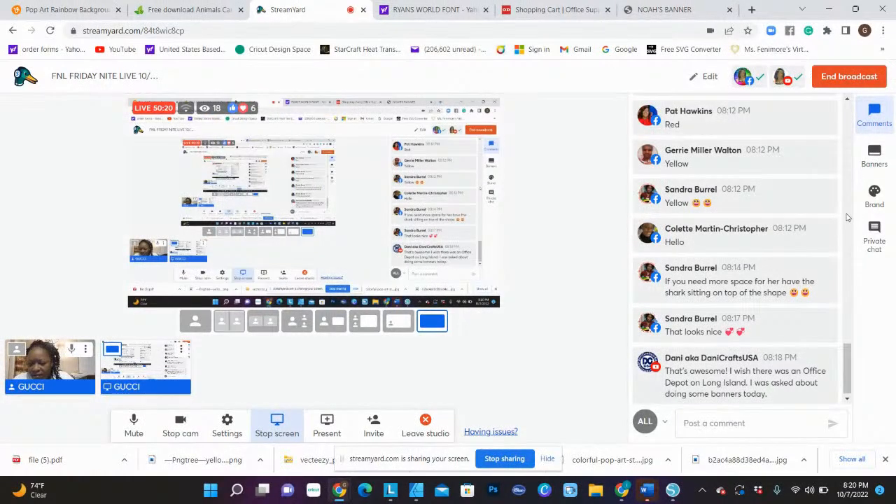
pyautogui.scroll(-1, 847, 217)
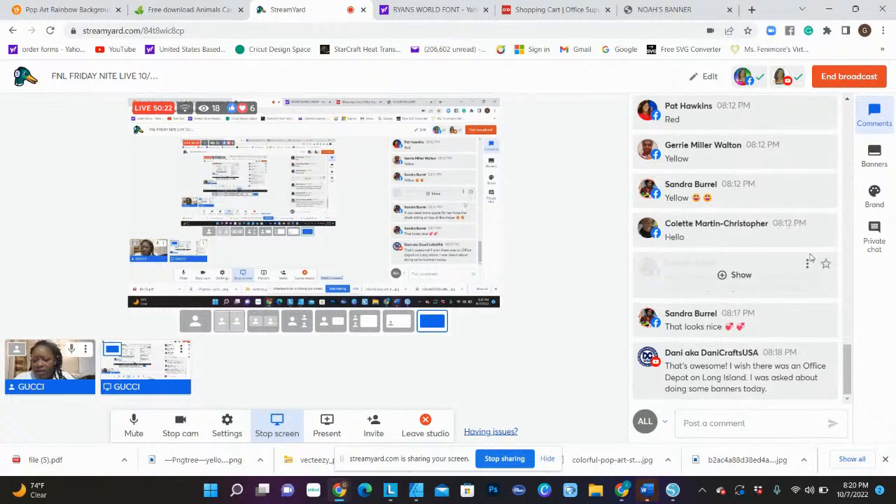
pyautogui.click(763, 326)
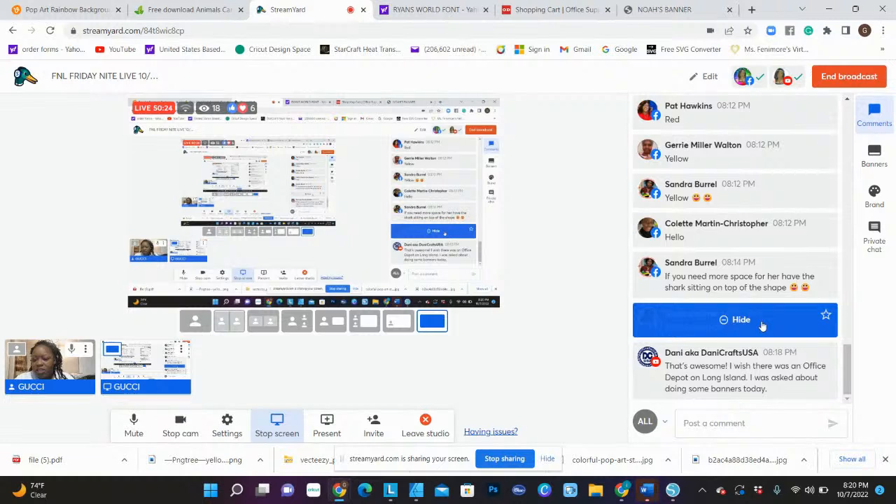
pyautogui.click(762, 327)
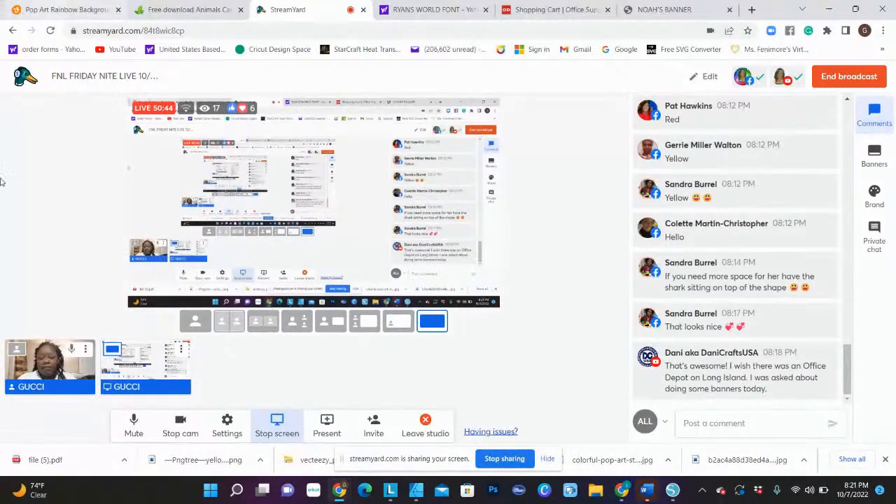
# Step: Show the host's camera beside the shared screen in the broadcast layout
pyautogui.moveTo(53, 369)
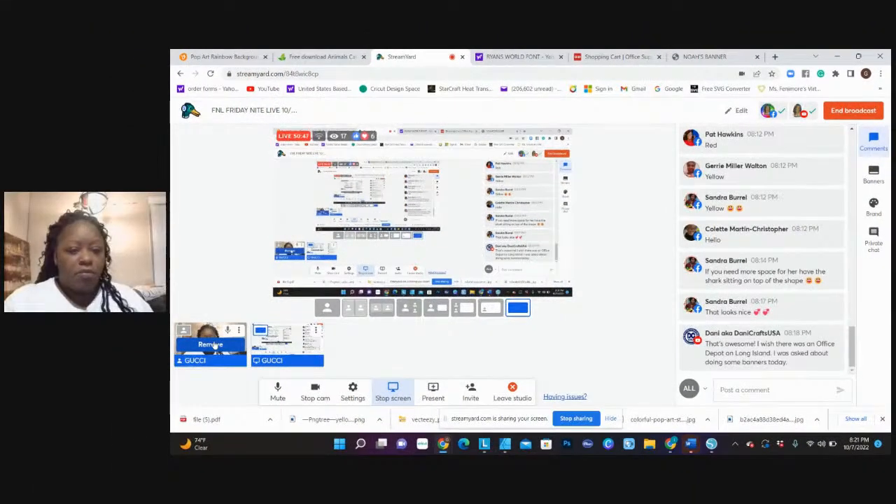
pyautogui.click(210, 344)
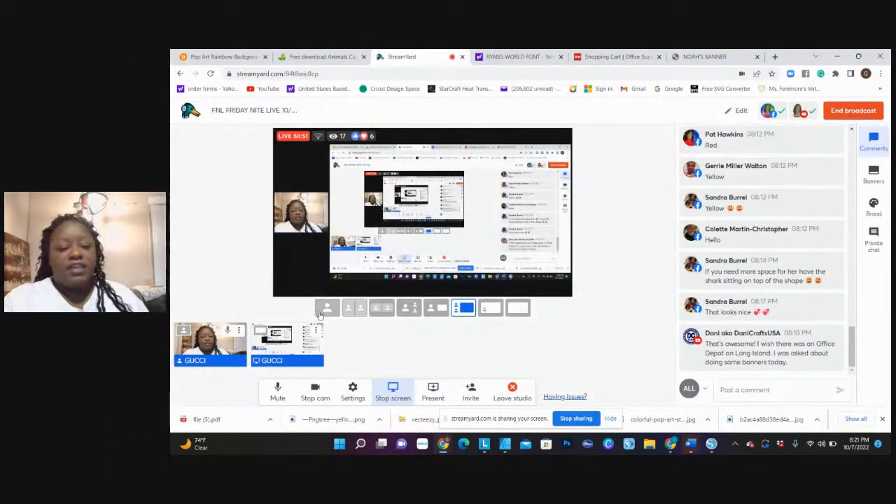